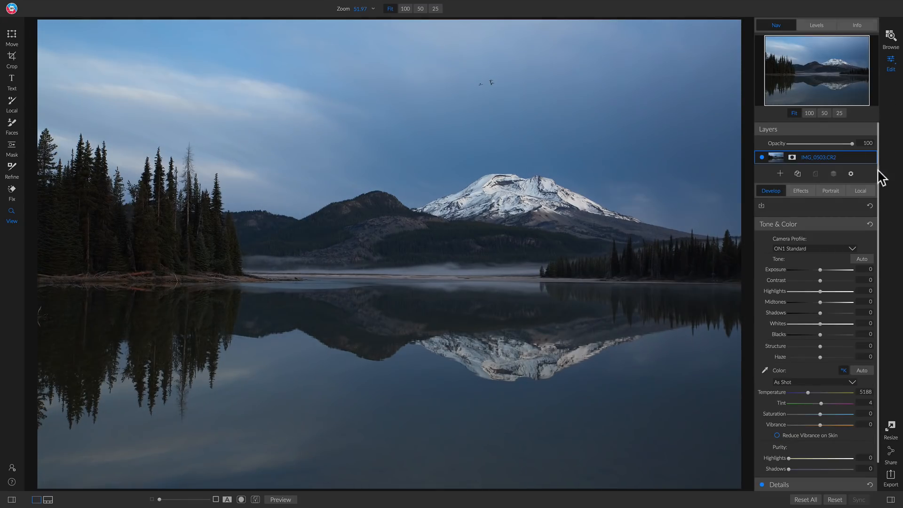
Step: Apply the automatic tone correction to the lake and mountain photo
{"action": "left_click", "coordinate": [861, 259]}
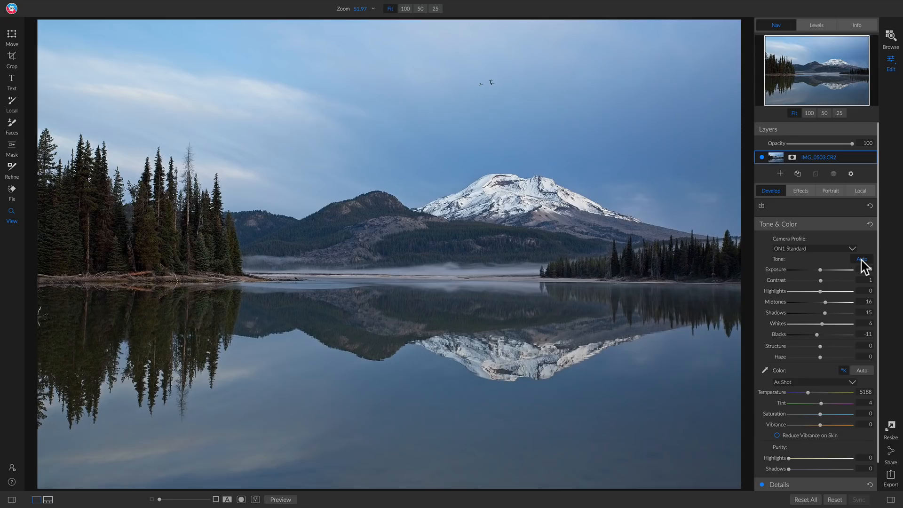
Step: Add an Antique filter to the photo's effects
{"action": "left_click", "coordinate": [800, 190]}
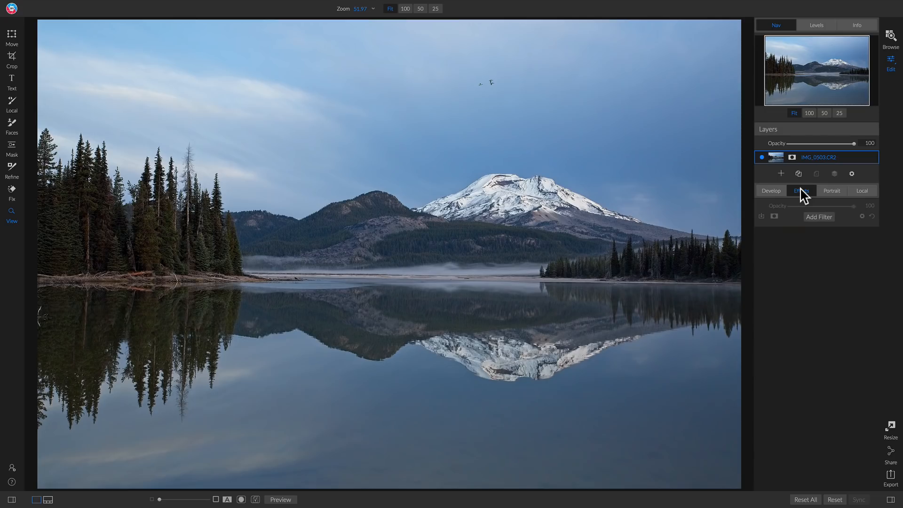
{"action": "left_click", "coordinate": [820, 218]}
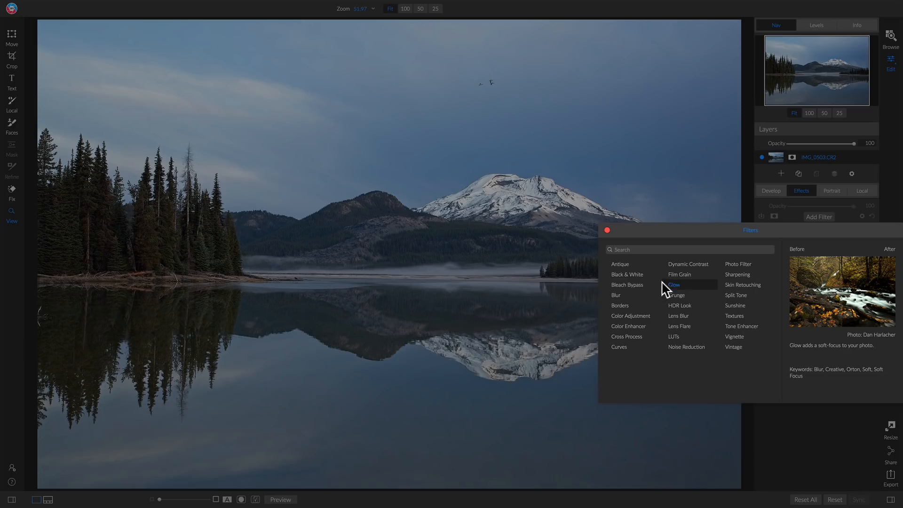
{"action": "left_click", "coordinate": [622, 265]}
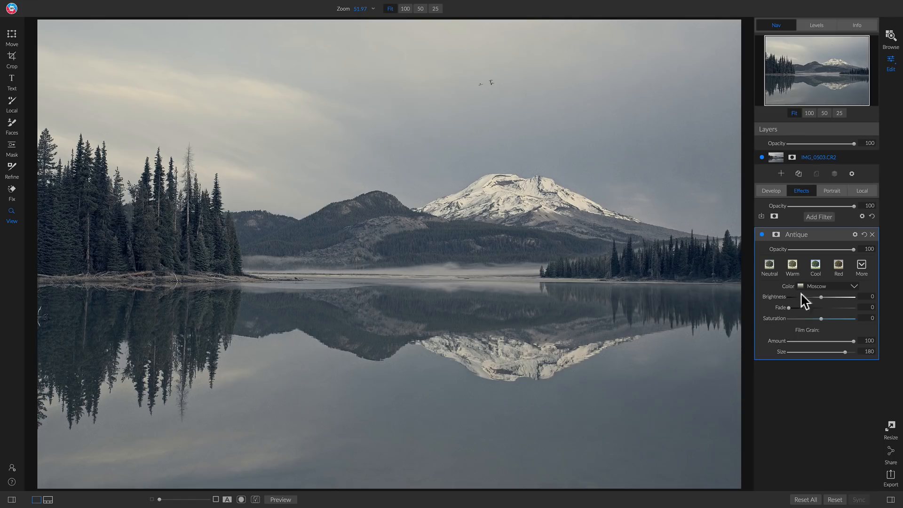
Step: Apply the Neutral style to the Antique filter and preview the alternative color looks without choosing one
{"action": "left_click", "coordinate": [860, 264]}
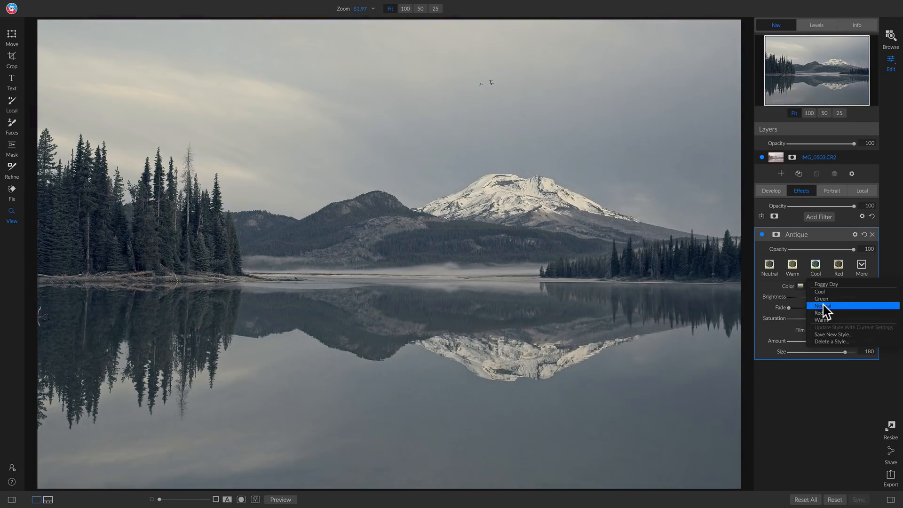
{"action": "left_click", "coordinate": [823, 305]}
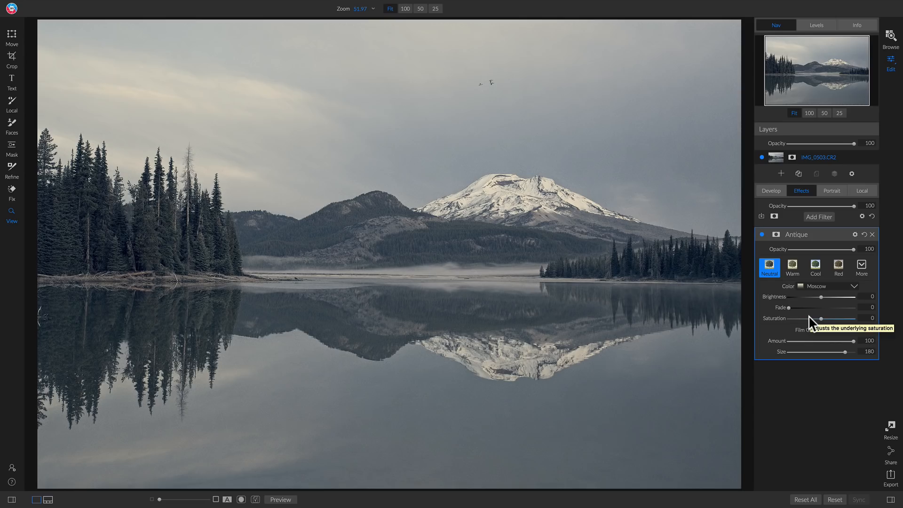
{"action": "left_click", "coordinate": [829, 287]}
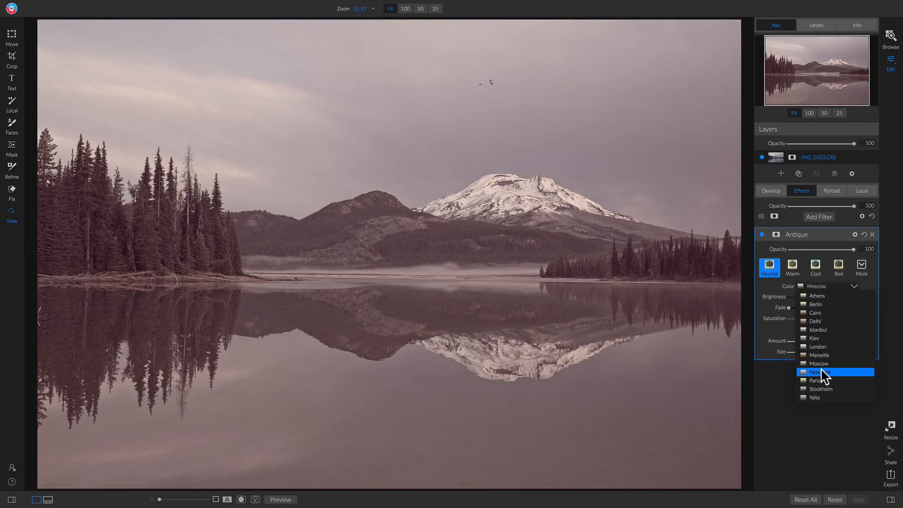
{"action": "key", "text": "Escape"}
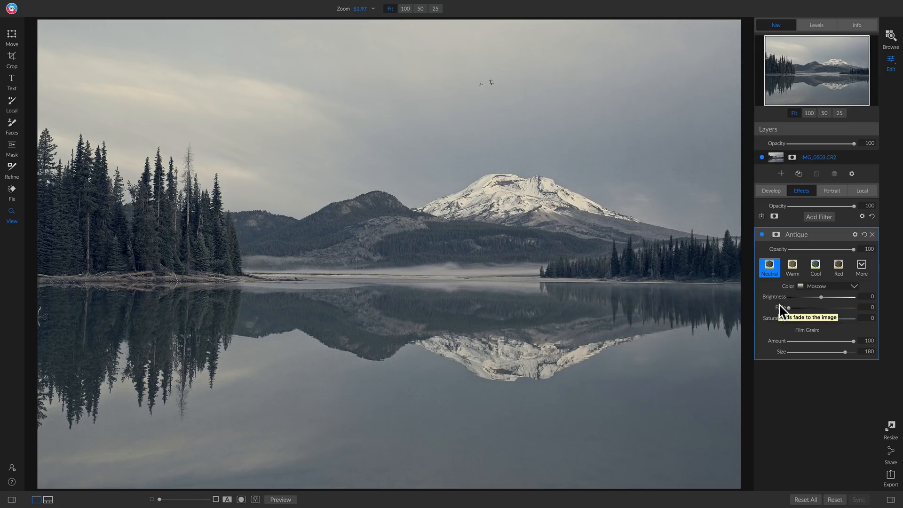
Step: Set the Antique filter's brightness to 1 and saturation to 24, and remove the filter from the photo
{"action": "mouse_move", "coordinate": [822, 297]}
{"action": "left_mouse_down"}
{"action": "mouse_move", "coordinate": [833, 306]}
{"action": "mouse_move", "coordinate": [801, 297]}
{"action": "mouse_move", "coordinate": [841, 299]}
{"action": "mouse_move", "coordinate": [808, 299]}
{"action": "mouse_move", "coordinate": [821, 300]}
{"action": "left_mouse_up"}
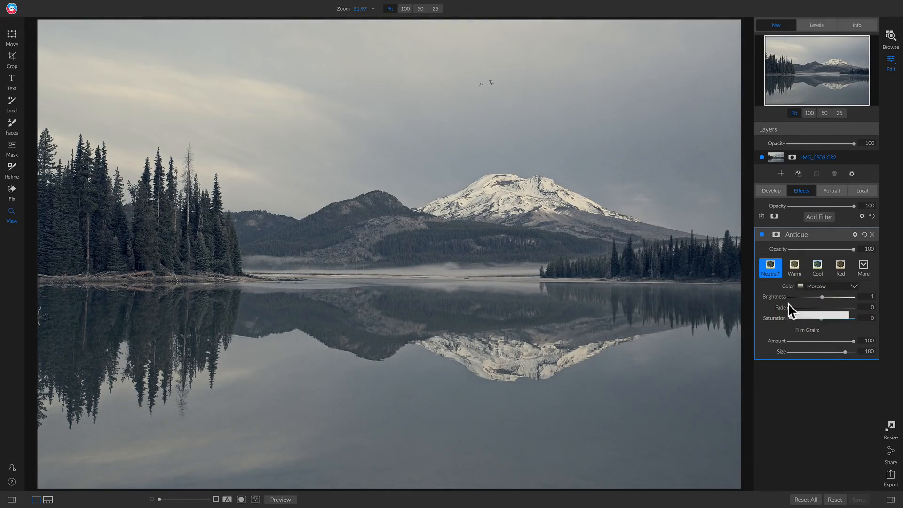
{"action": "left_click_drag", "start_coordinate": [789, 307], "coordinate": [837, 320]}
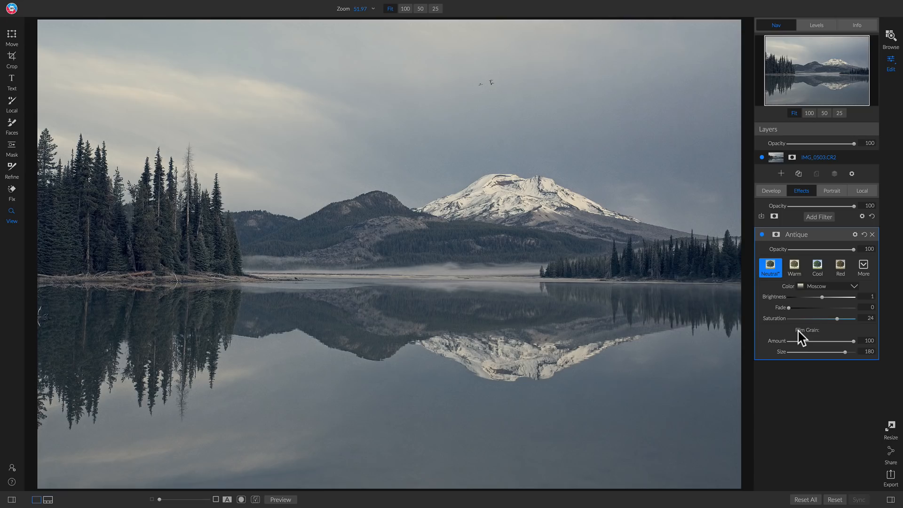
{"action": "left_click_drag", "start_coordinate": [853, 342], "coordinate": [863, 359]}
{"action": "left_click", "coordinate": [866, 351]}
{"action": "left_click", "coordinate": [872, 235]}
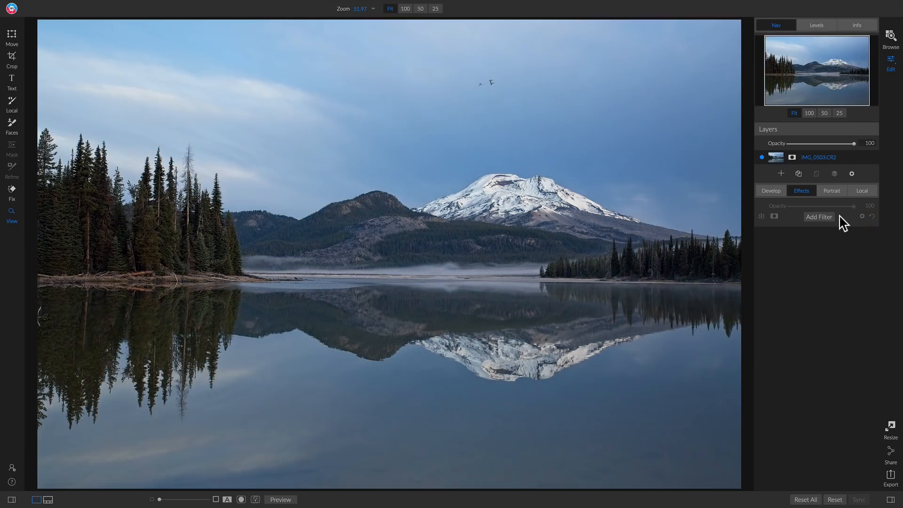
Step: Add a Black & White filter and switch it off and on to compare it with the color photo
{"action": "left_click", "coordinate": [820, 217]}
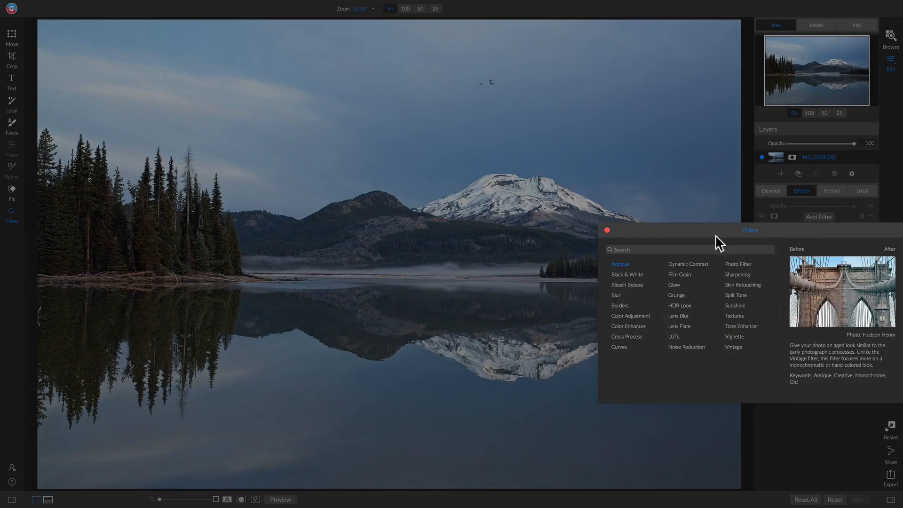
{"action": "left_click", "coordinate": [623, 275]}
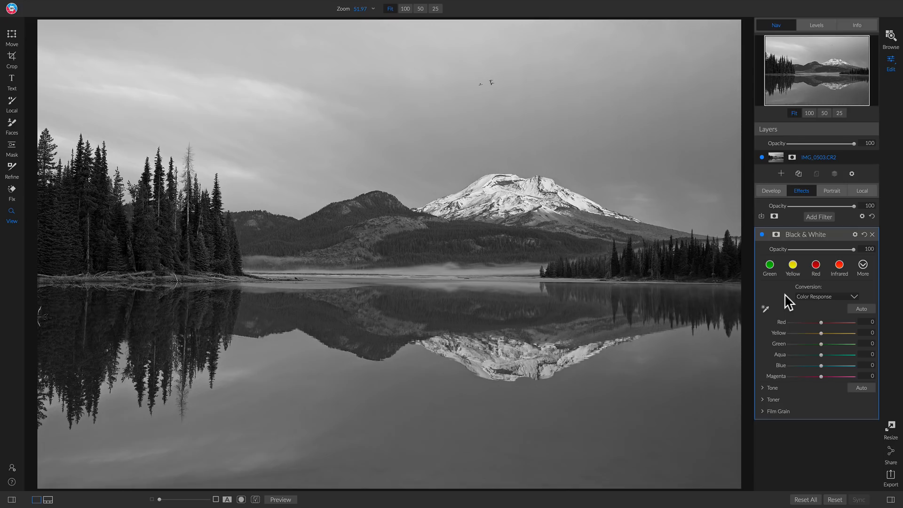
{"action": "left_click", "coordinate": [762, 235]}
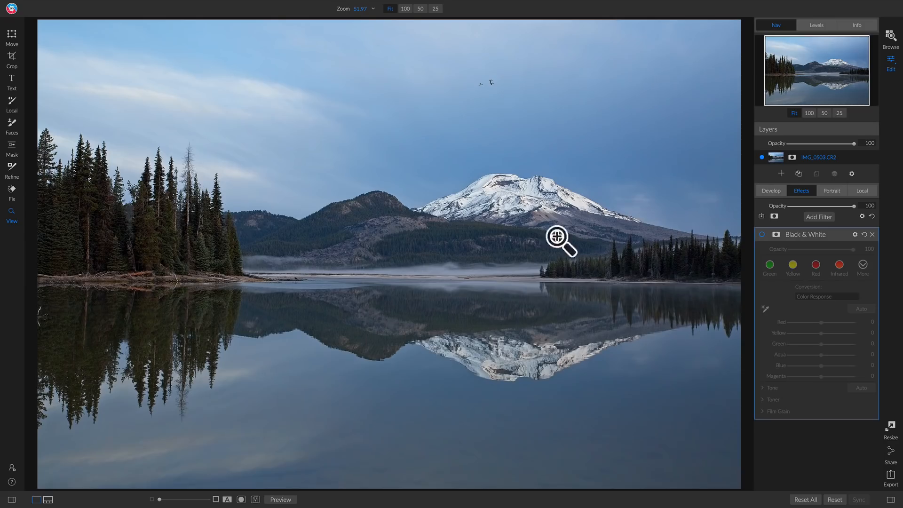
{"action": "left_click", "coordinate": [761, 235]}
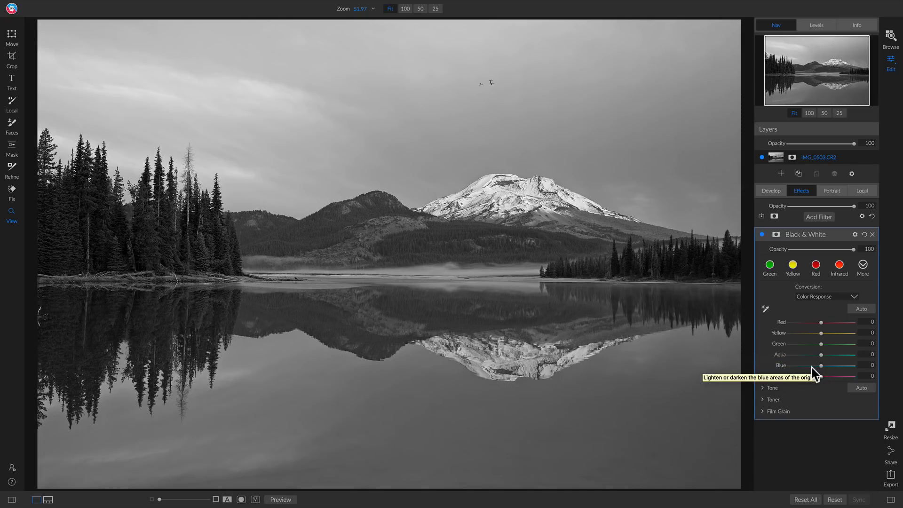
Step: Try blue at -100 with yellow and green at 100 in the Black & White color response, and reset blue and yellow
{"action": "left_click_drag", "start_coordinate": [820, 365], "coordinate": [787, 367]}
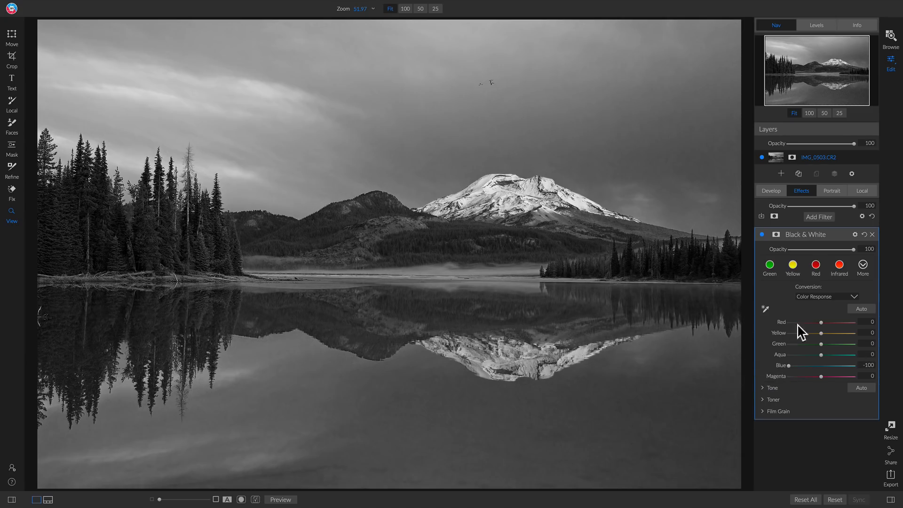
{"action": "left_click_drag", "start_coordinate": [820, 333], "coordinate": [861, 326]}
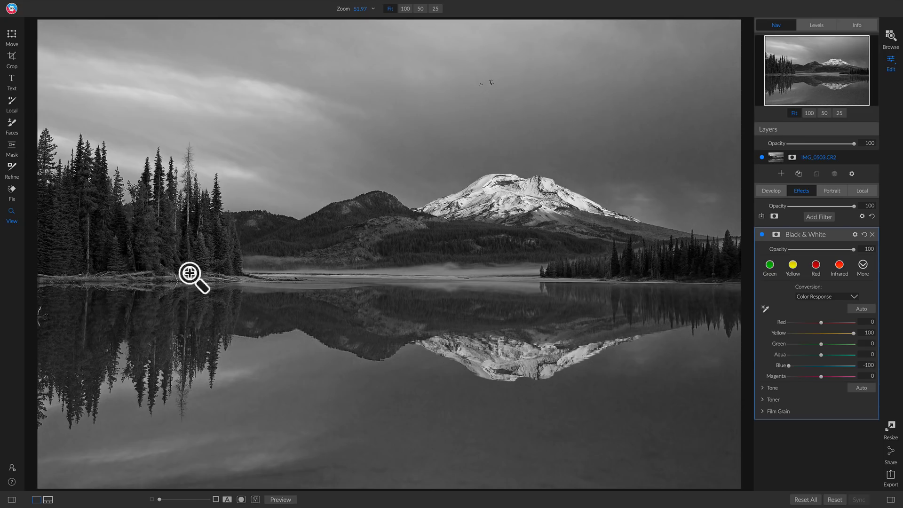
{"action": "left_click_drag", "start_coordinate": [822, 340], "coordinate": [866, 347]}
{"action": "left_click", "coordinate": [866, 344]}
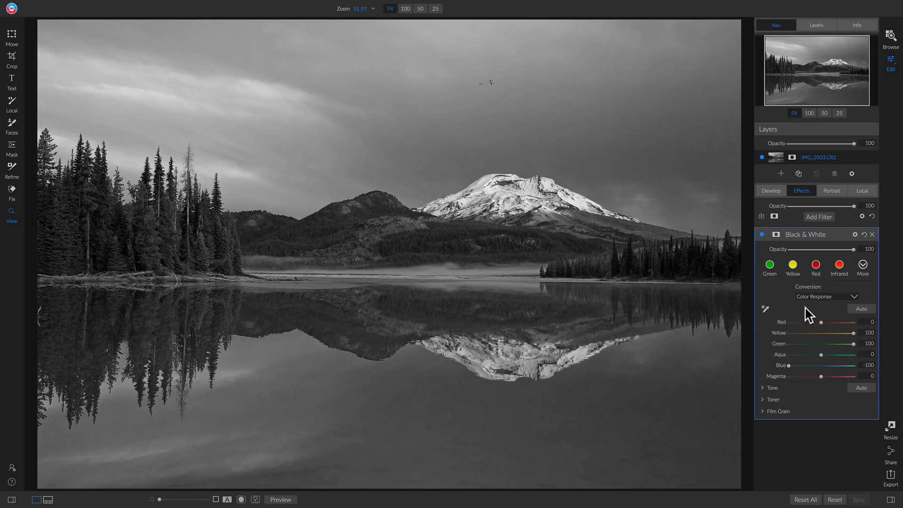
{"action": "double_click", "coordinate": [781, 365]}
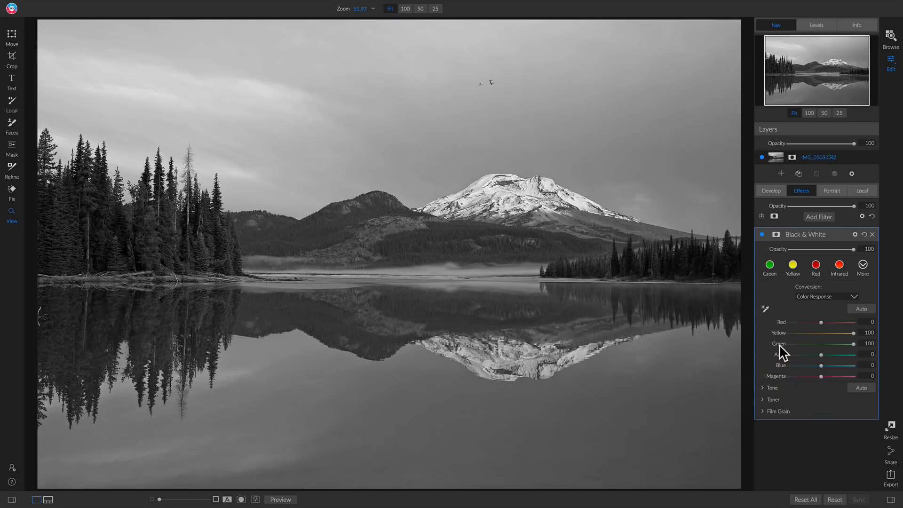
{"action": "double_click", "coordinate": [781, 333]}
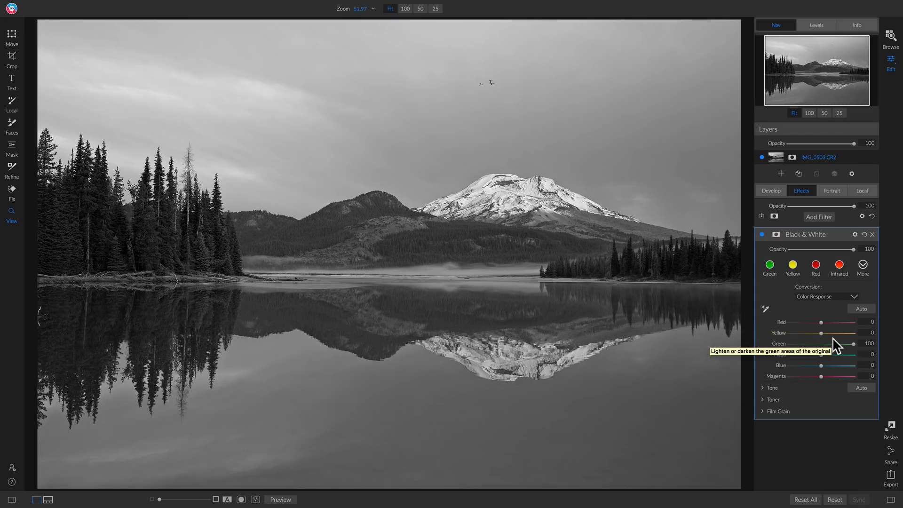
Step: Apply the Red style to the Black & White filter, try color filter value 229, and change the conversion to Color Response
{"action": "left_click", "coordinate": [815, 267]}
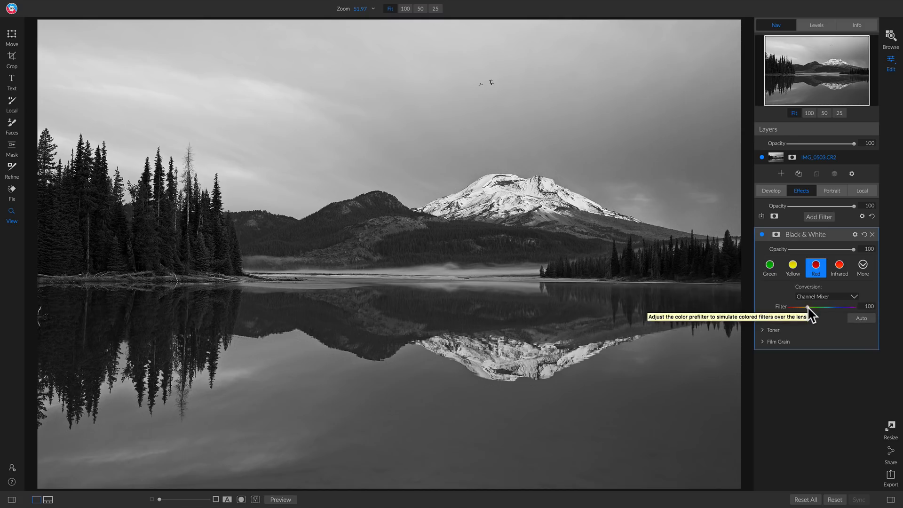
{"action": "mouse_move", "coordinate": [808, 306]}
{"action": "left_mouse_down"}
{"action": "mouse_move", "coordinate": [835, 307]}
{"action": "mouse_move", "coordinate": [791, 308]}
{"action": "mouse_move", "coordinate": [849, 308]}
{"action": "mouse_move", "coordinate": [801, 308]}
{"action": "mouse_move", "coordinate": [818, 308]}
{"action": "left_mouse_up"}
{"action": "left_click", "coordinate": [832, 296]}
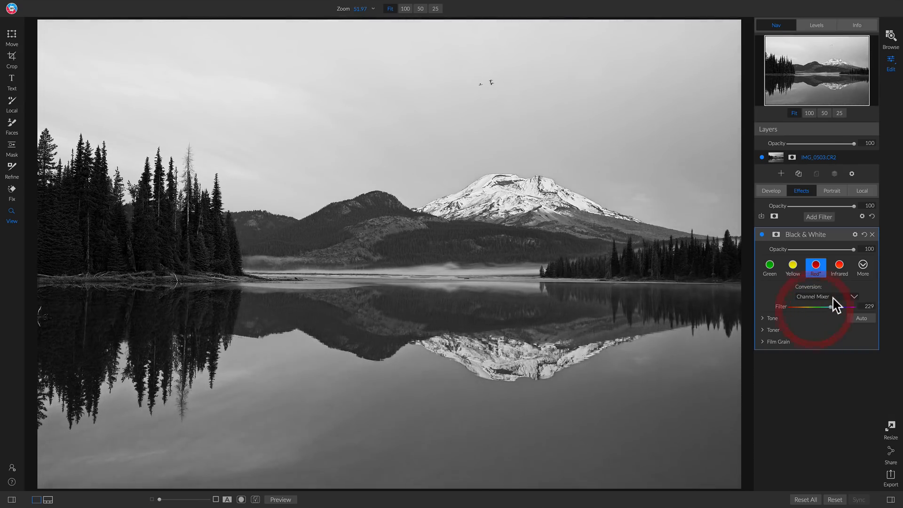
{"action": "left_click", "coordinate": [826, 305]}
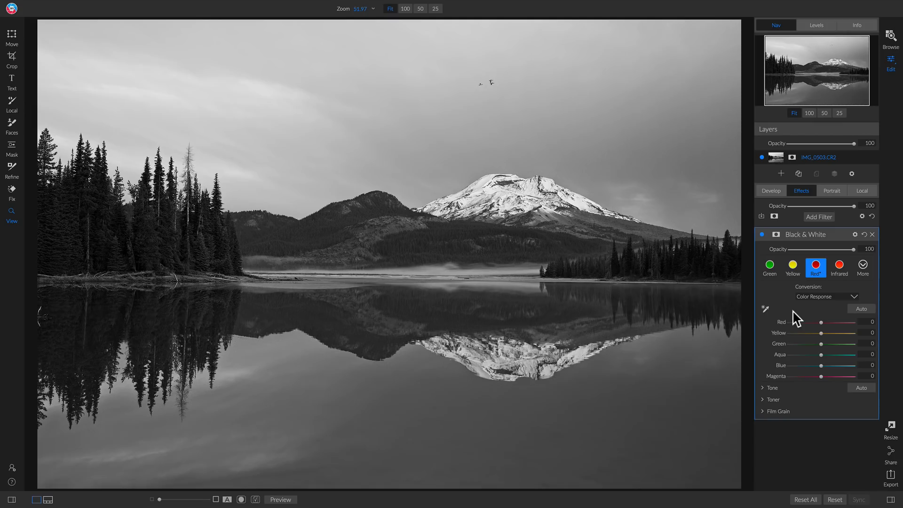
Step: Switch the Black & White conversion back to Channel Mixer and set its color filter to 226
{"action": "left_click", "coordinate": [816, 296]}
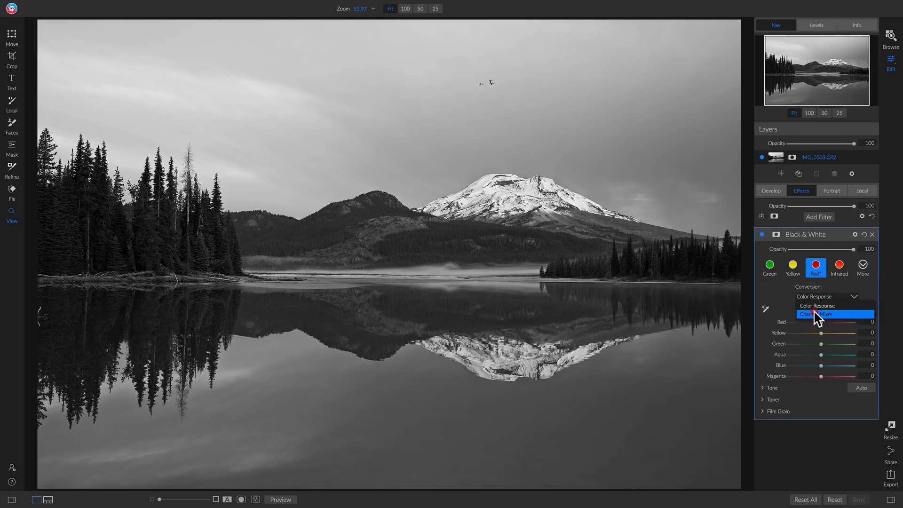
{"action": "left_click", "coordinate": [817, 314]}
{"action": "left_click", "coordinate": [792, 309]}
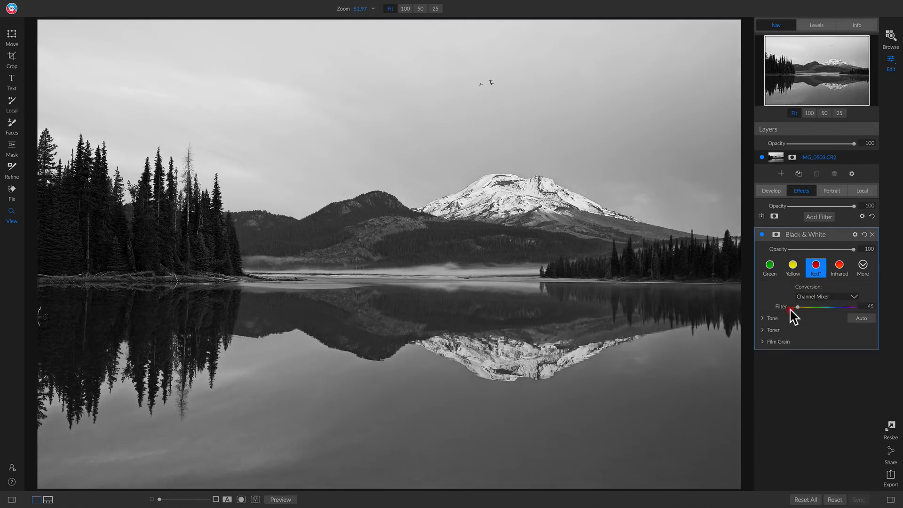
{"action": "left_click_drag", "start_coordinate": [790, 309], "coordinate": [830, 306]}
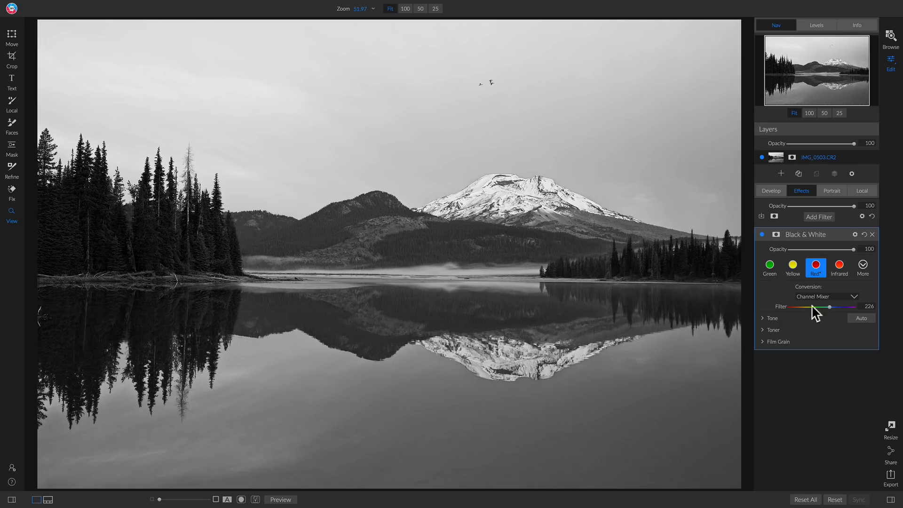
Step: Show the Black & White tone settings, try the Color Response conversion, and reapply the Red style
{"action": "left_click", "coordinate": [762, 317]}
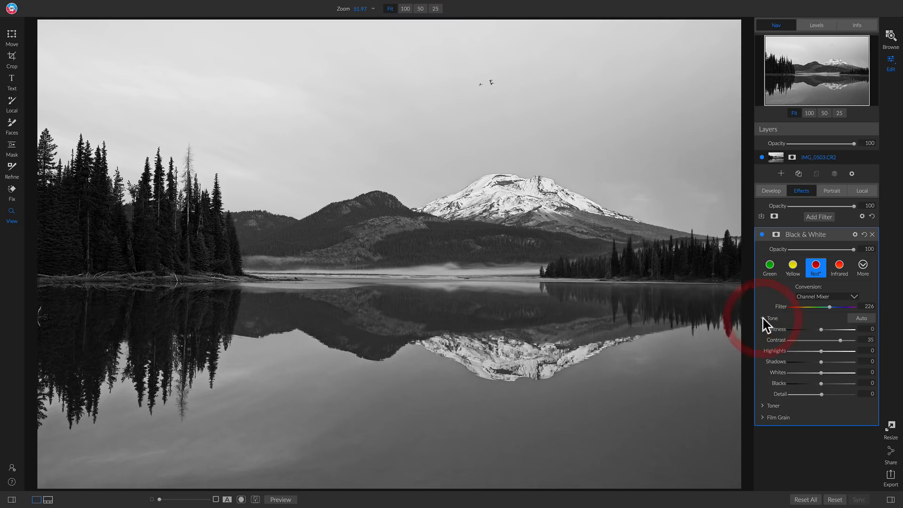
{"action": "left_click", "coordinate": [822, 297]}
{"action": "left_click", "coordinate": [823, 312]}
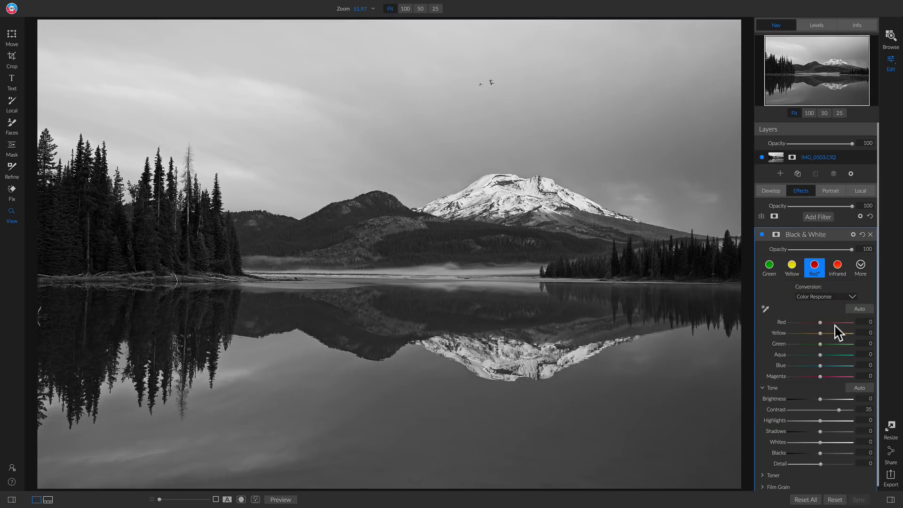
{"action": "left_click", "coordinate": [817, 266]}
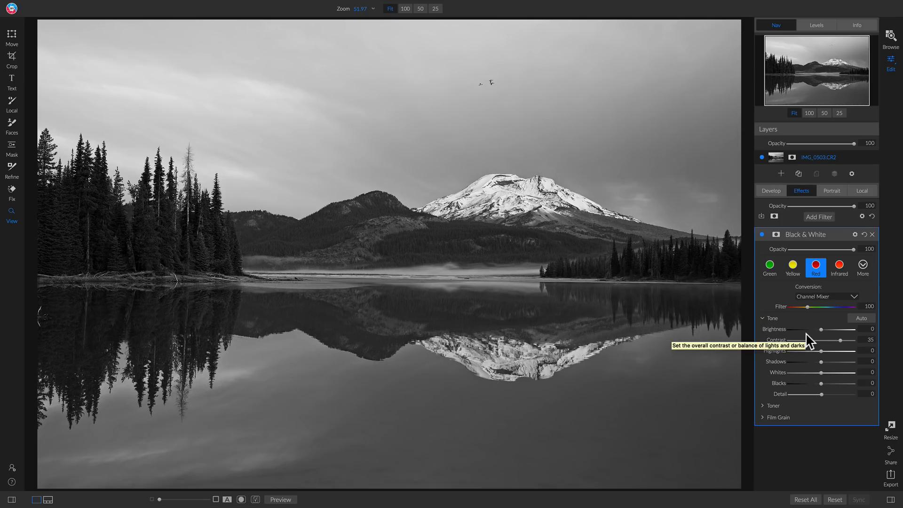
Step: Set the Black & White filter's brightness to 14, shadows to 11 and detail to 20
{"action": "left_click_drag", "start_coordinate": [820, 329], "coordinate": [830, 330]}
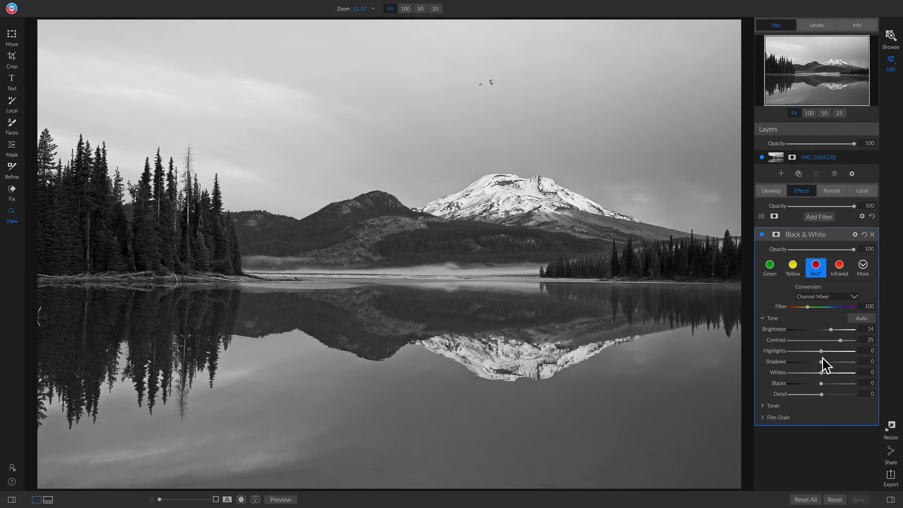
{"action": "left_click_drag", "start_coordinate": [821, 361], "coordinate": [829, 361]}
{"action": "left_click_drag", "start_coordinate": [822, 394], "coordinate": [827, 394]}
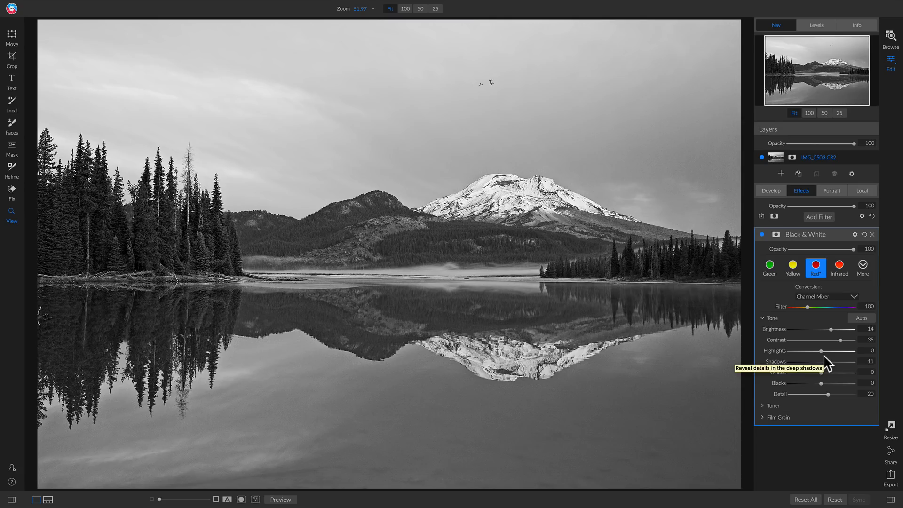
Step: Apply the Sepia 2 toner to the black and white conversion
{"action": "left_click", "coordinate": [762, 407]}
{"action": "scroll", "coordinate": [769, 399], "scroll_direction": "down", "scroll_amount": 1}
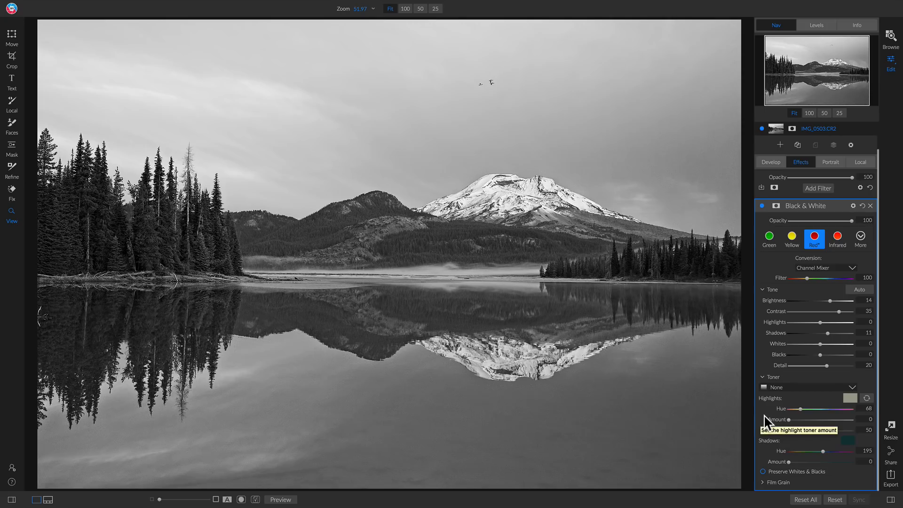
{"action": "left_click", "coordinate": [800, 387]}
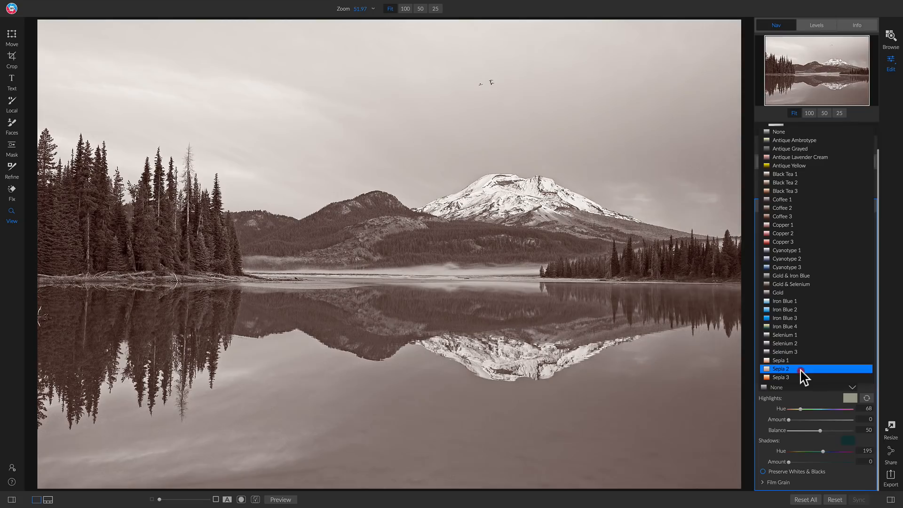
{"action": "left_click", "coordinate": [800, 369]}
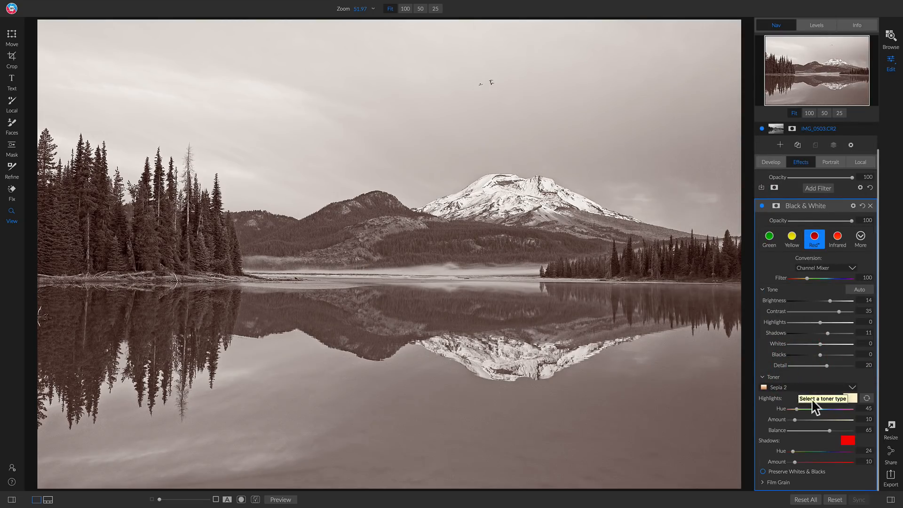
{"action": "left_click", "coordinate": [850, 396]}
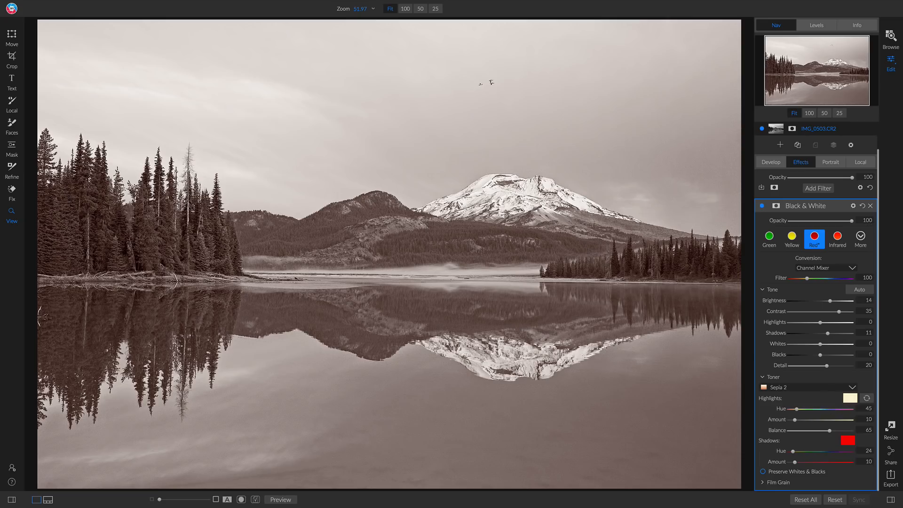
Step: Set the Black & White toner's highlights color to a light purple with hue 265
{"action": "left_click_drag", "start_coordinate": [477, 6], "coordinate": [258, 153]}
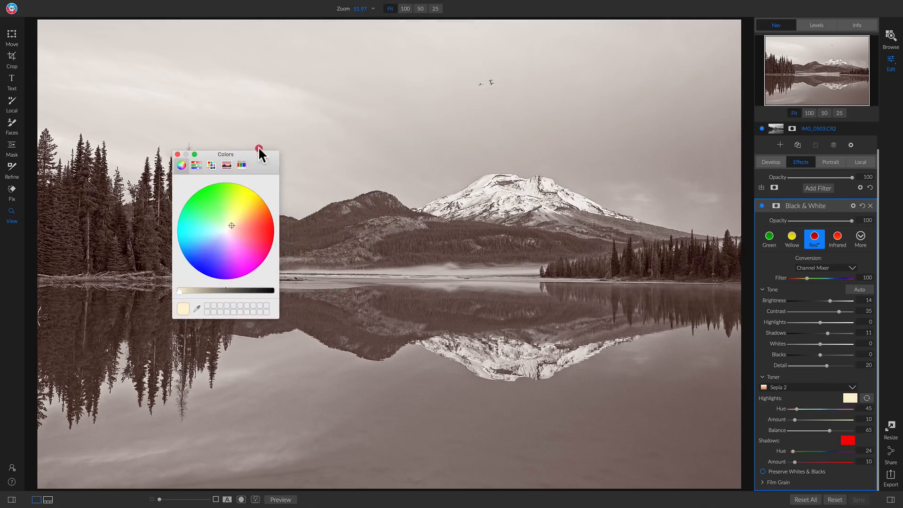
{"action": "left_click_drag", "start_coordinate": [230, 224], "coordinate": [227, 247]}
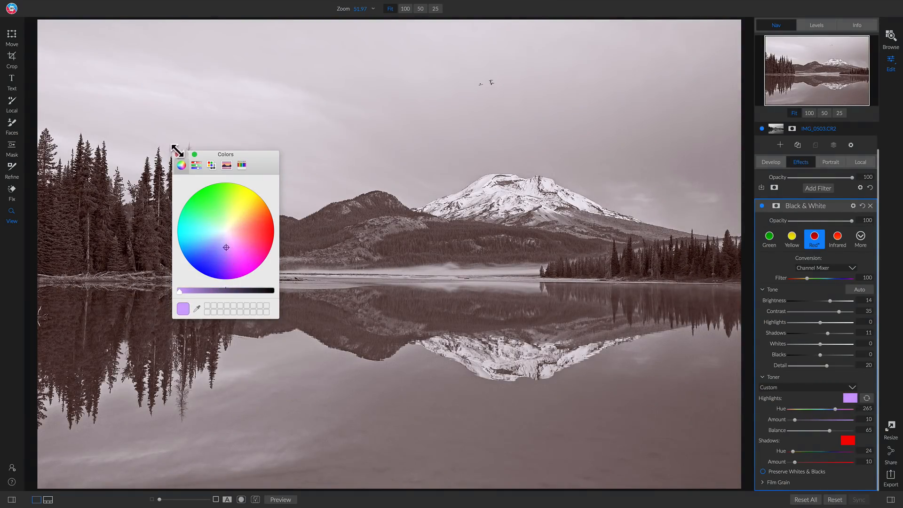
{"action": "left_click", "coordinate": [178, 154]}
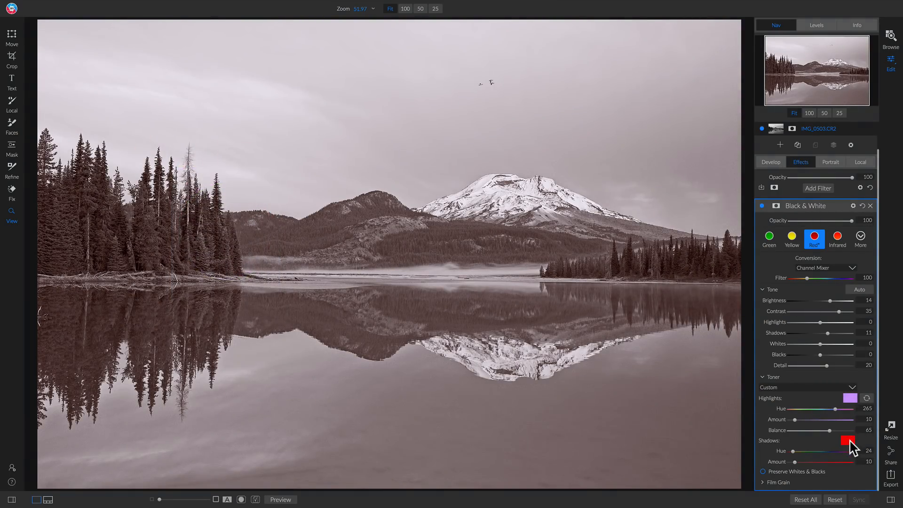
Step: Set the toner's shadows color to a darker crimson red with hue 11
{"action": "left_click", "coordinate": [848, 442]}
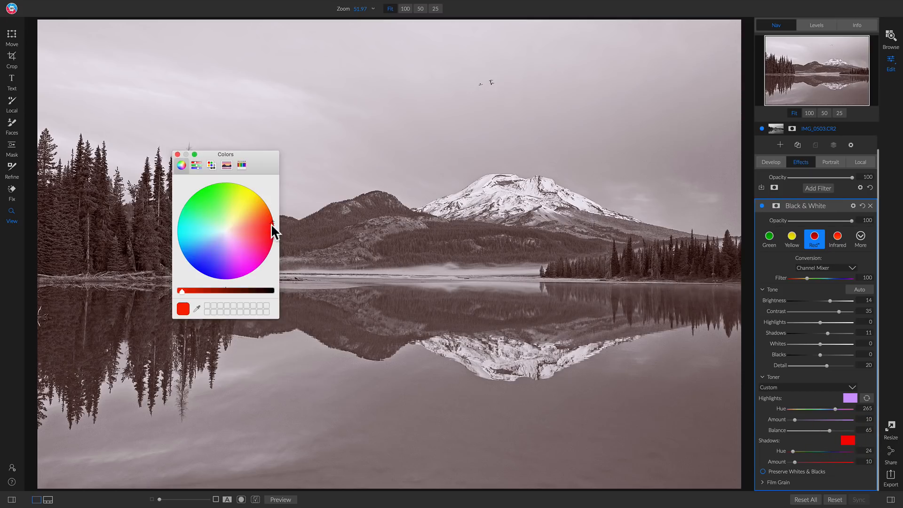
{"action": "left_click_drag", "start_coordinate": [271, 224], "coordinate": [272, 245]}
{"action": "left_click_drag", "start_coordinate": [196, 292], "coordinate": [207, 292]}
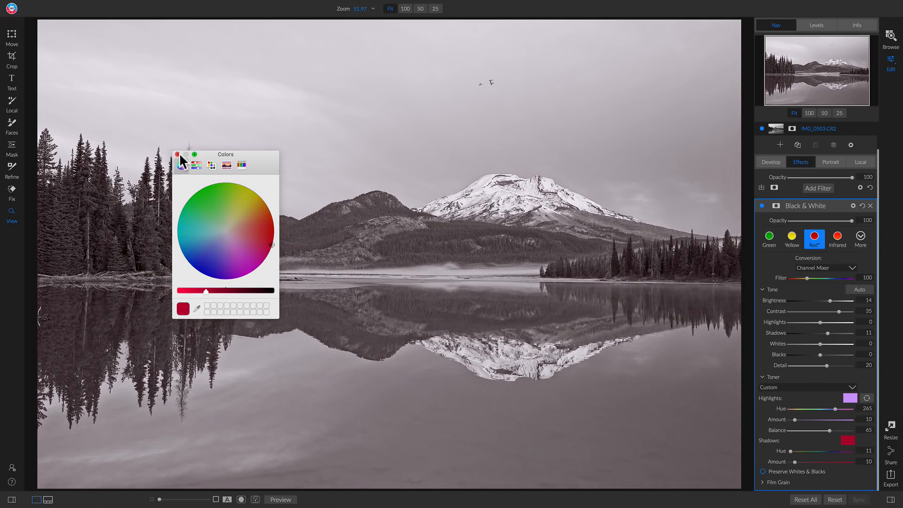
{"action": "left_click", "coordinate": [178, 155]}
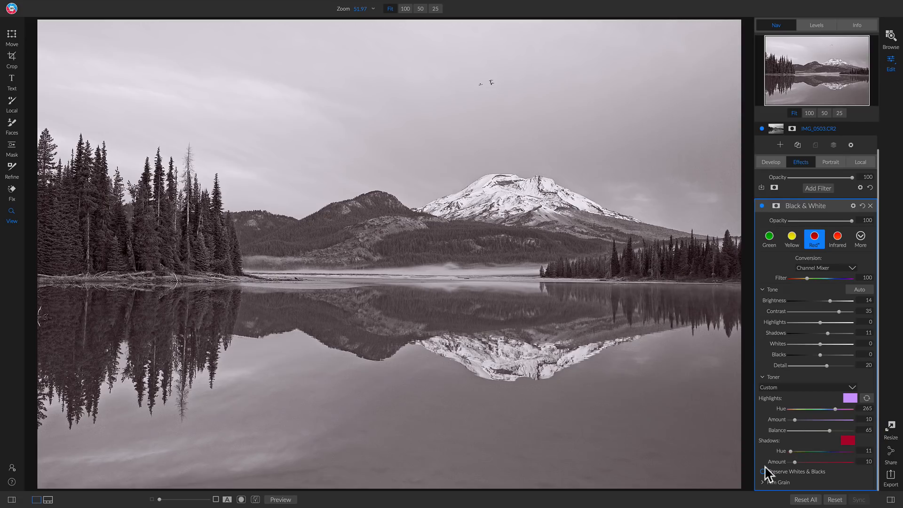
Step: Add Kodak T-Max 3200 film grain to the Black & White filter with amount 96 and size 136
{"action": "left_click", "coordinate": [763, 481]}
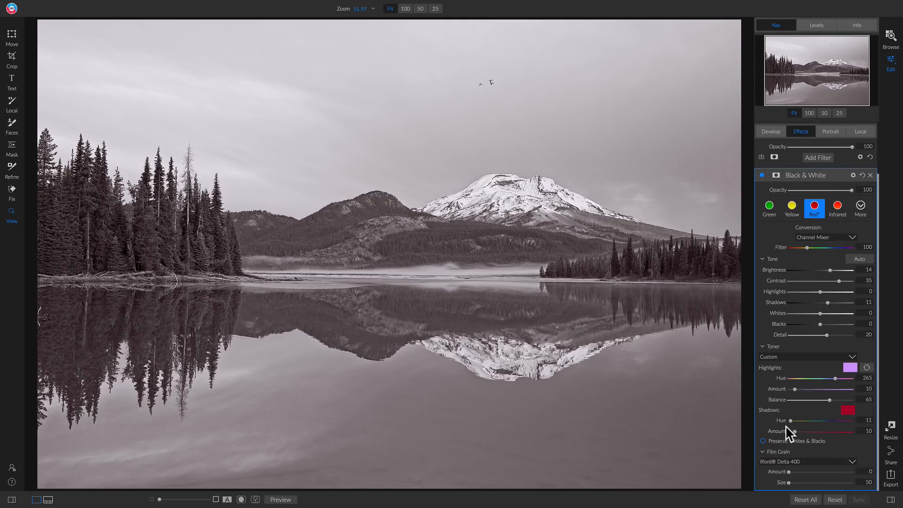
{"action": "left_click", "coordinate": [798, 462]}
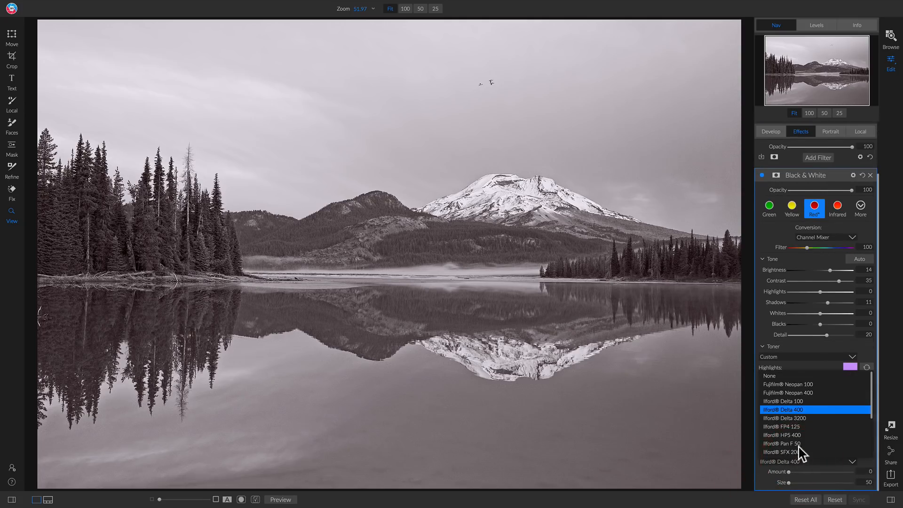
{"action": "scroll", "coordinate": [799, 417], "scroll_direction": "down", "scroll_amount": 1}
{"action": "scroll", "coordinate": [799, 418], "scroll_direction": "down", "scroll_amount": 2}
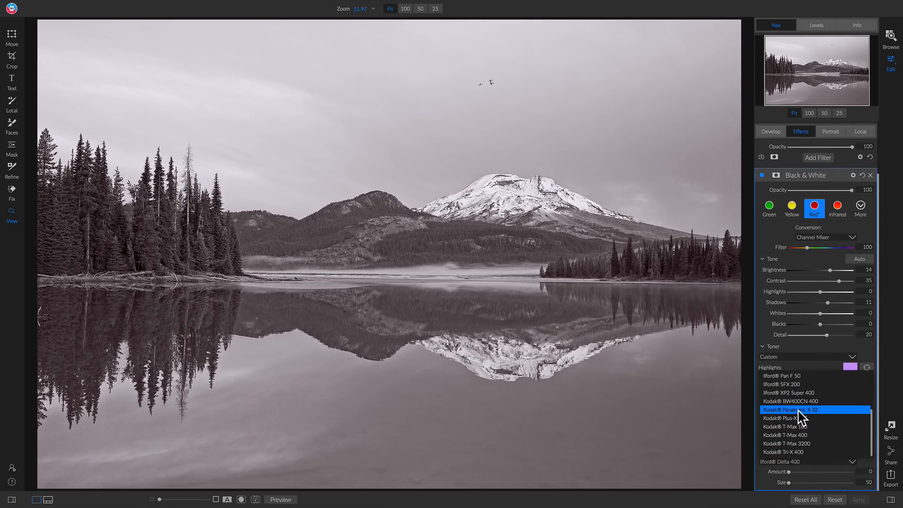
{"action": "left_click", "coordinate": [793, 444]}
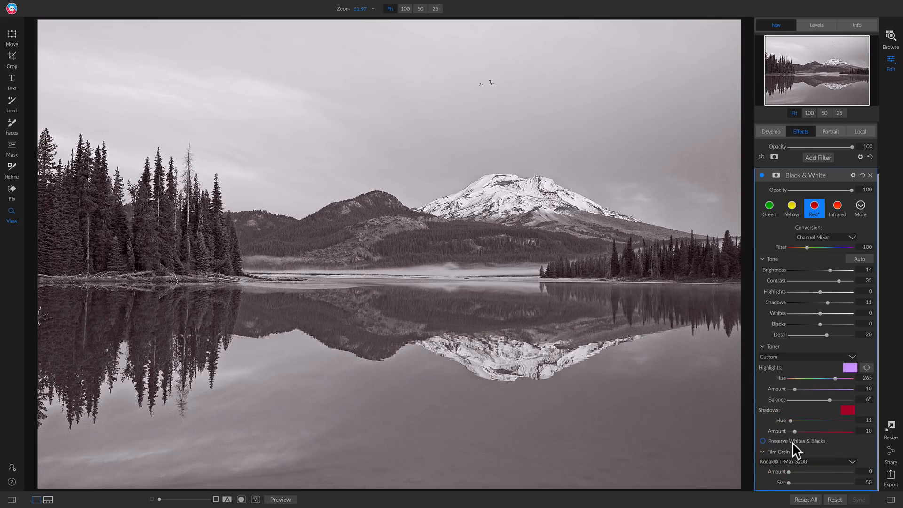
{"action": "left_click_drag", "start_coordinate": [790, 471], "coordinate": [849, 471]}
{"action": "left_click_drag", "start_coordinate": [788, 483], "coordinate": [824, 484]}
Step: Compare the photo without and with the Black & White filter, and set its brightness to -2
{"action": "left_click", "coordinate": [762, 175]}
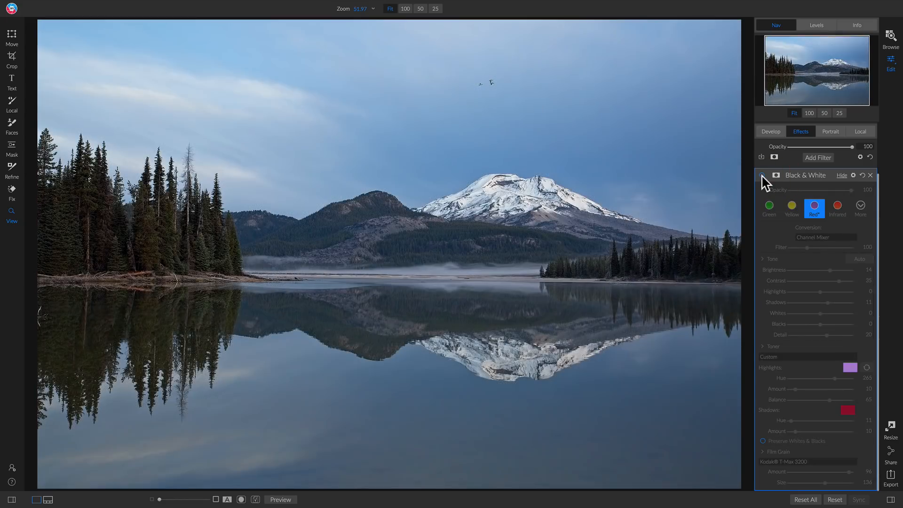
{"action": "left_click", "coordinate": [761, 175]}
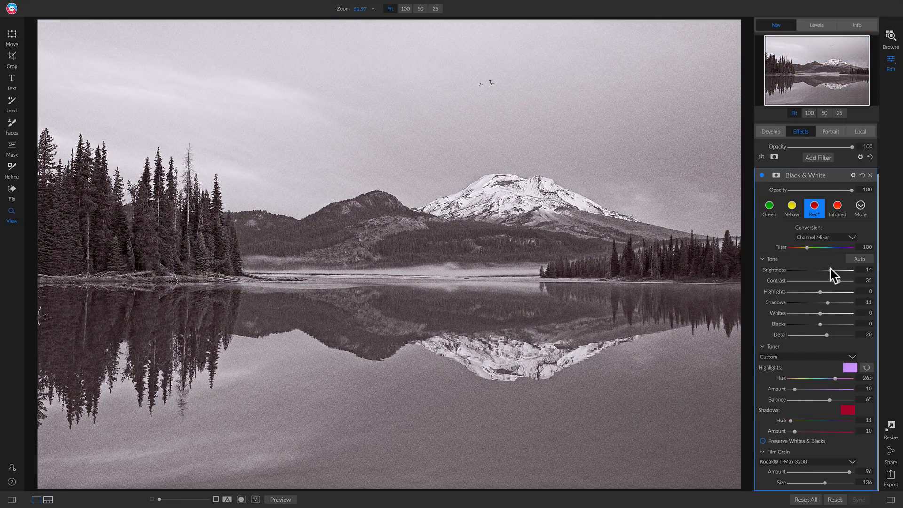
{"action": "left_click_drag", "start_coordinate": [830, 270], "coordinate": [818, 272]}
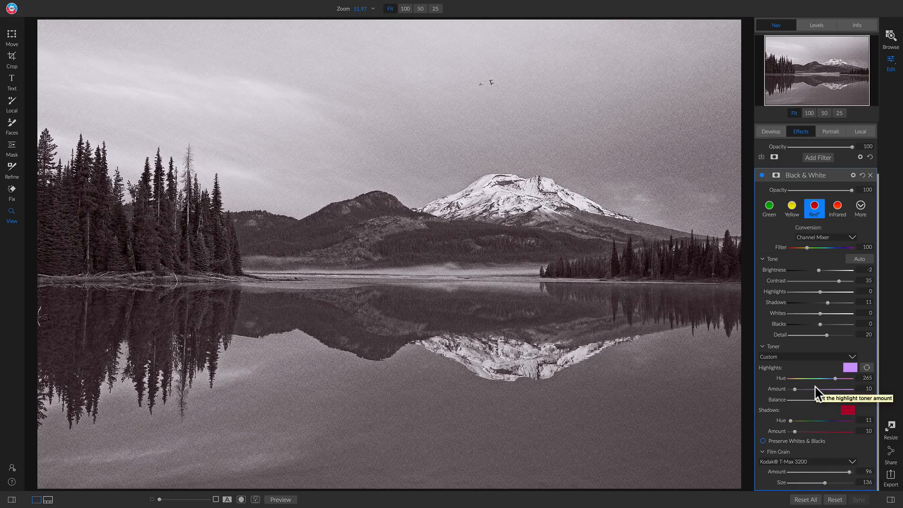
Step: Replace the Black & White filter with a Bleach Bypass filter
{"action": "left_click", "coordinate": [869, 174]}
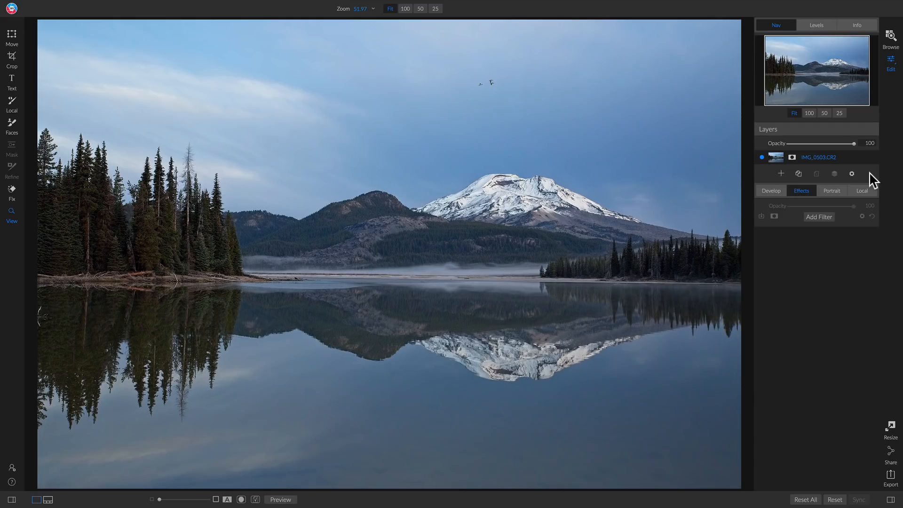
{"action": "left_click", "coordinate": [823, 218]}
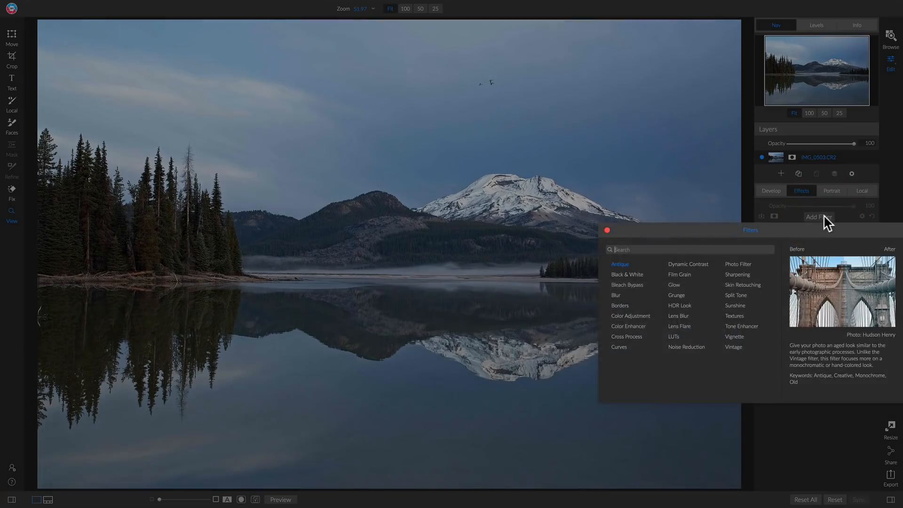
{"action": "left_click", "coordinate": [632, 285]}
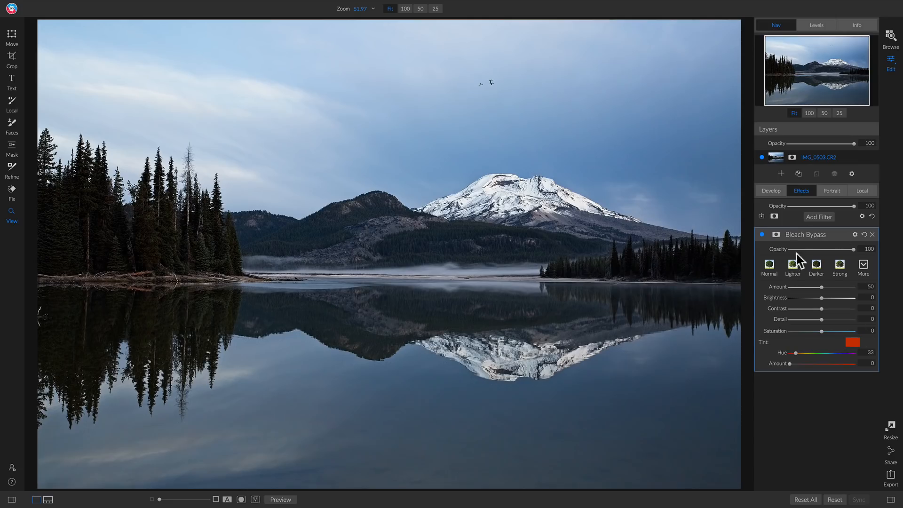
Step: Compare the photo without Bleach Bypass, and apply its Lighter style with amount 31, brightness 5, contrast 19 and detail 17
{"action": "left_click", "coordinate": [761, 235]}
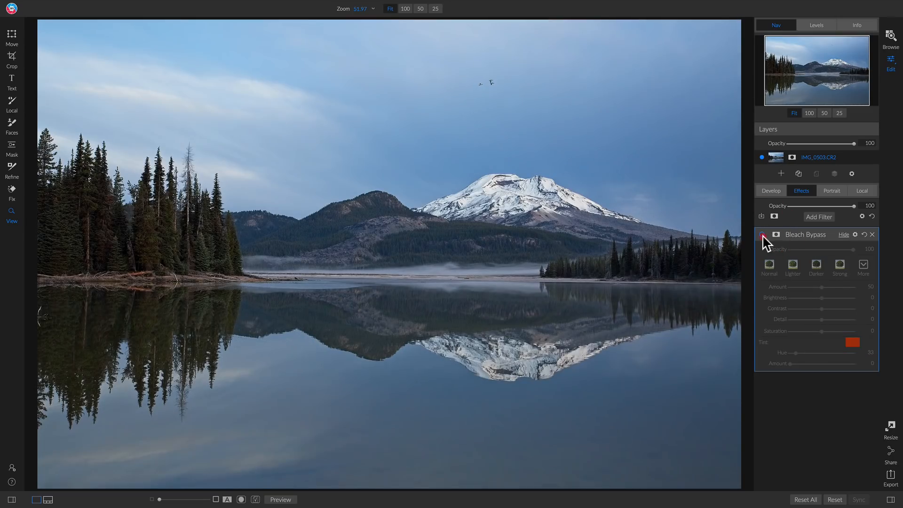
{"action": "left_click", "coordinate": [762, 234]}
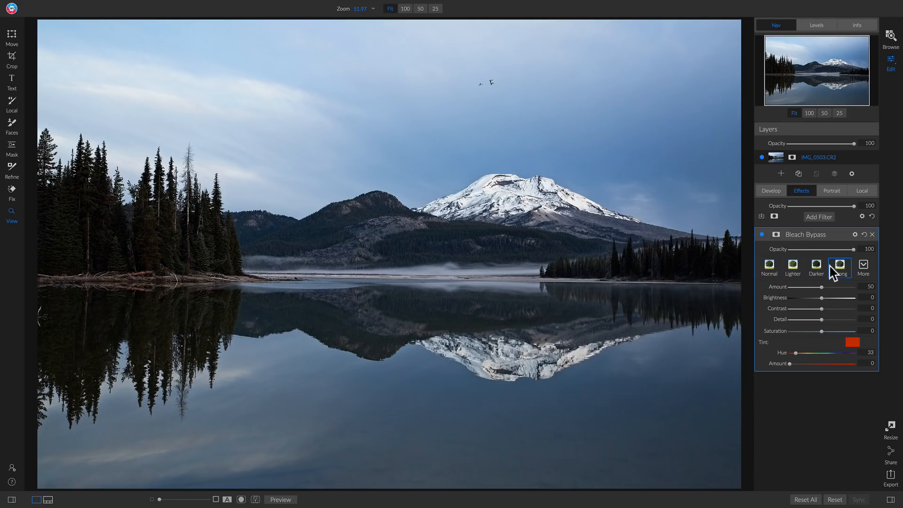
{"action": "left_click", "coordinate": [791, 265]}
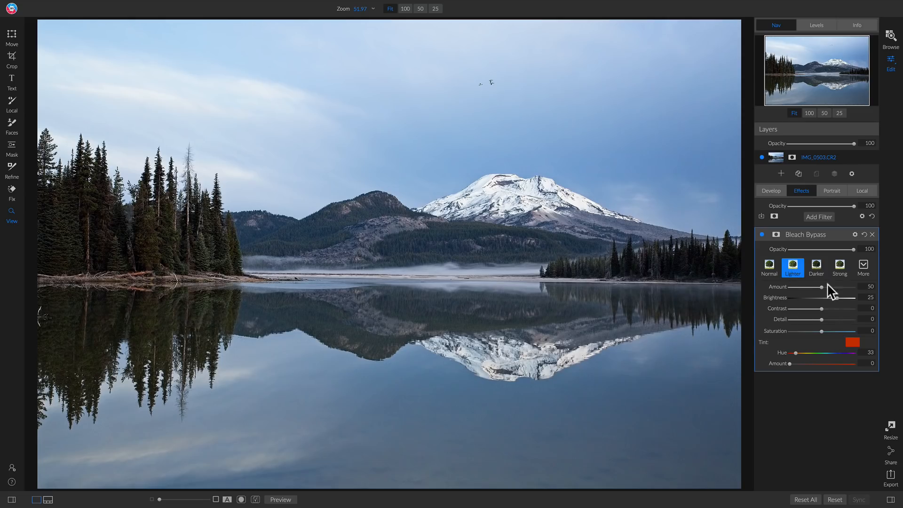
{"action": "left_click_drag", "start_coordinate": [822, 287], "coordinate": [833, 319]}
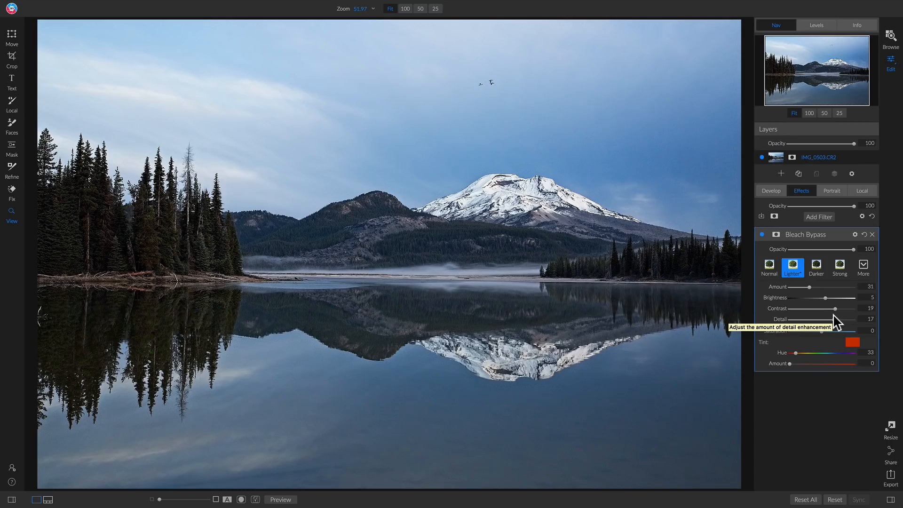
Step: Give the Bleach Bypass filter a green tint with hue 96 and amount 7
{"action": "left_click", "coordinate": [852, 343]}
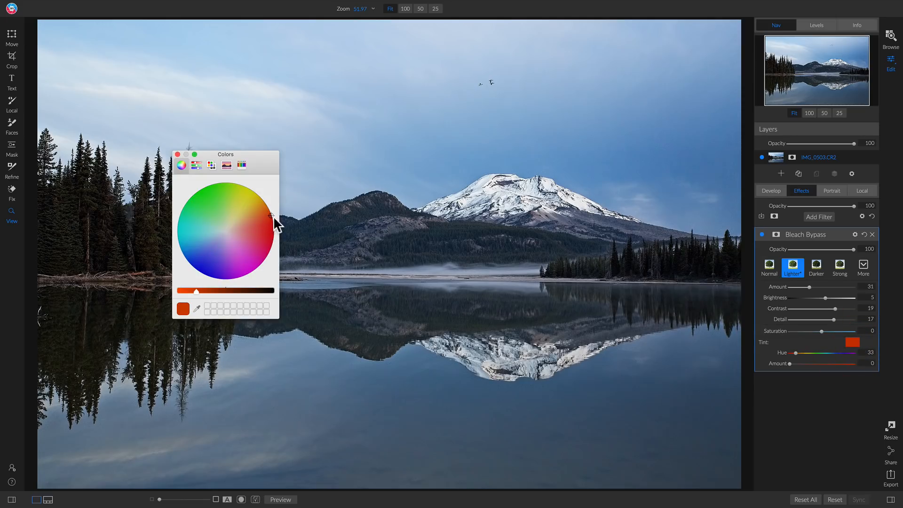
{"action": "mouse_move", "coordinate": [270, 214]}
{"action": "left_mouse_down"}
{"action": "mouse_move", "coordinate": [201, 192]}
{"action": "mouse_move", "coordinate": [209, 205]}
{"action": "mouse_move", "coordinate": [204, 186]}
{"action": "left_mouse_up"}
{"action": "left_click_drag", "start_coordinate": [196, 290], "coordinate": [204, 291]}
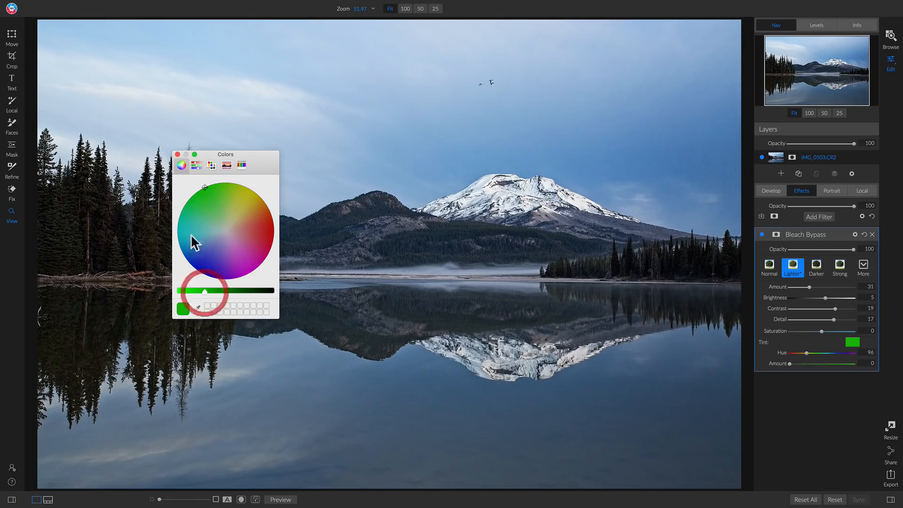
{"action": "left_click", "coordinate": [178, 153]}
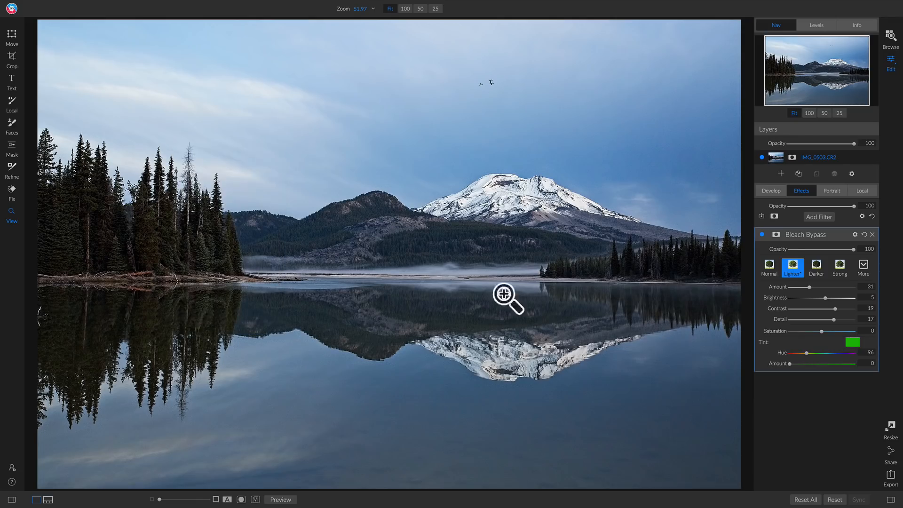
{"action": "mouse_move", "coordinate": [786, 363]}
{"action": "left_mouse_down"}
{"action": "mouse_move", "coordinate": [804, 366]}
{"action": "mouse_move", "coordinate": [793, 365]}
{"action": "left_mouse_up"}
{"action": "left_click", "coordinate": [794, 365]}
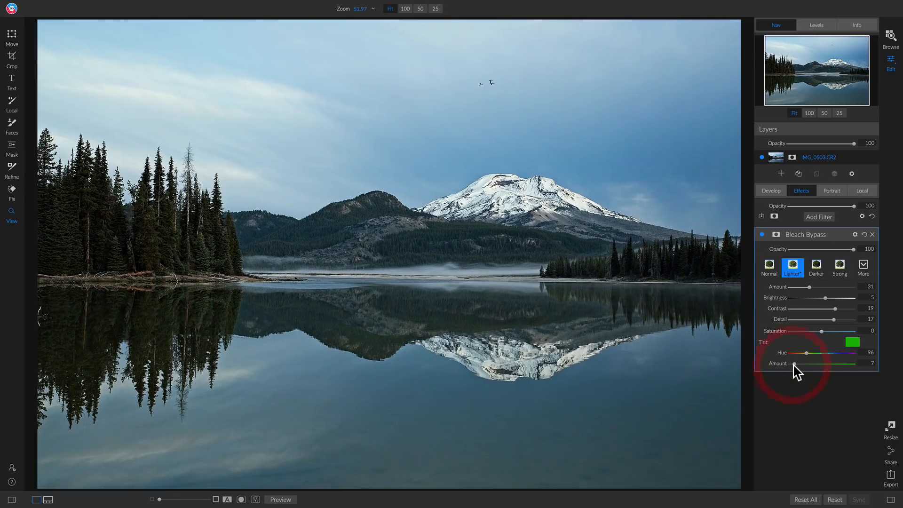
Step: Compare the photo without and with Bleach Bypass, and remove the filter
{"action": "left_click", "coordinate": [762, 234]}
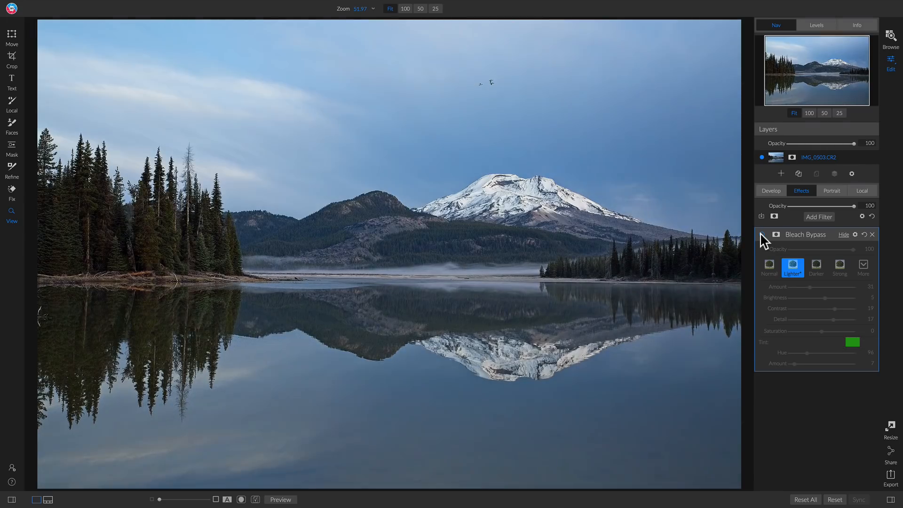
{"action": "left_click", "coordinate": [762, 234]}
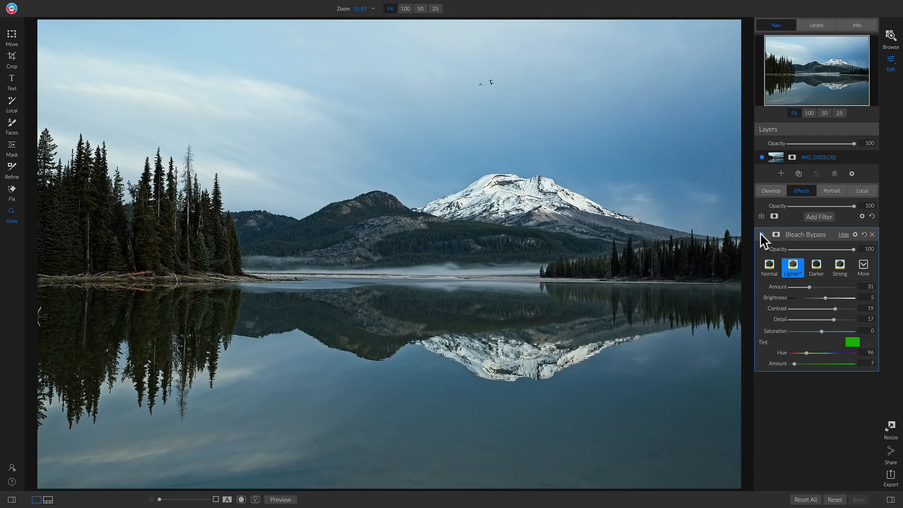
{"action": "left_click", "coordinate": [871, 234]}
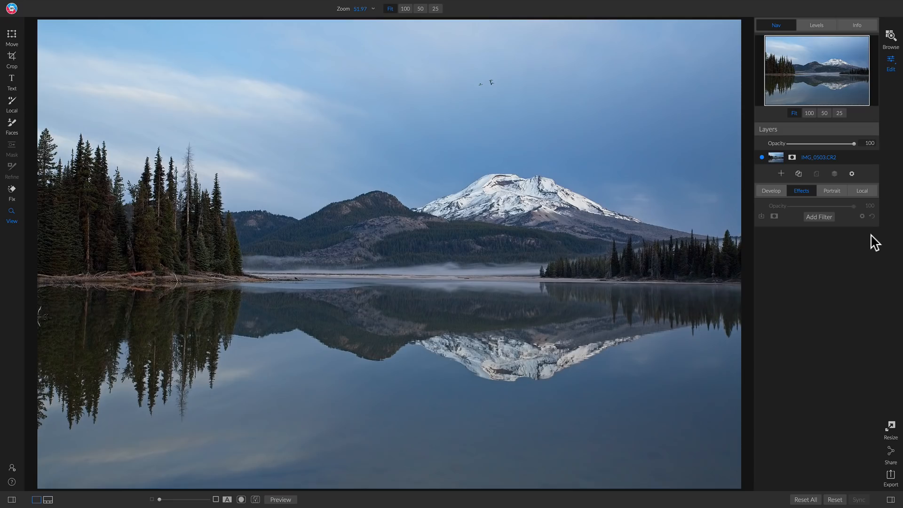
Step: Switch from the lake photo to the portrait DSC_8835.NEF using the filmstrip, and hide the filmstrip again
{"action": "left_click", "coordinate": [822, 218]}
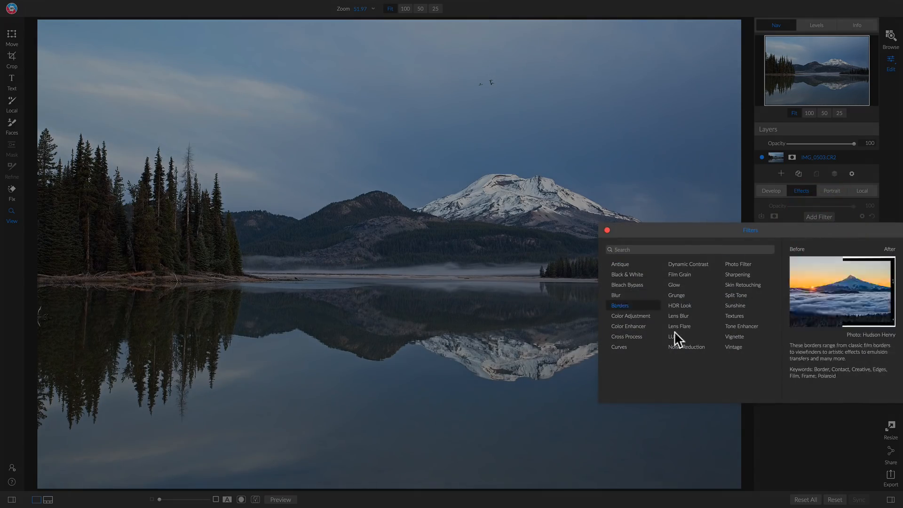
{"action": "left_click", "coordinate": [848, 450]}
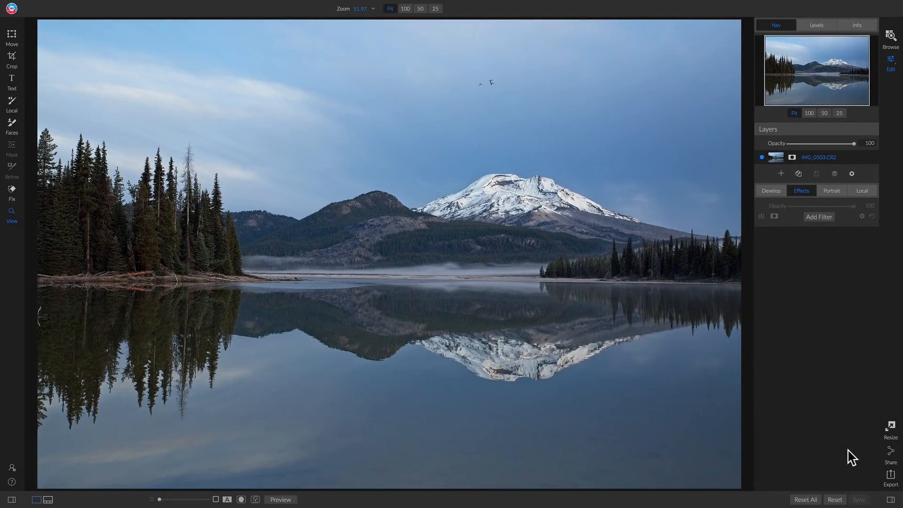
{"action": "key", "text": "n"}
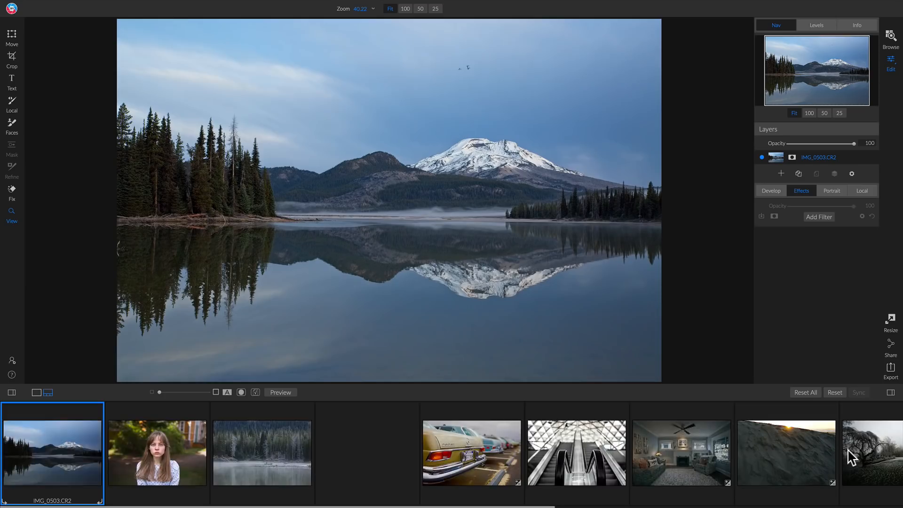
{"action": "key", "text": "Right"}
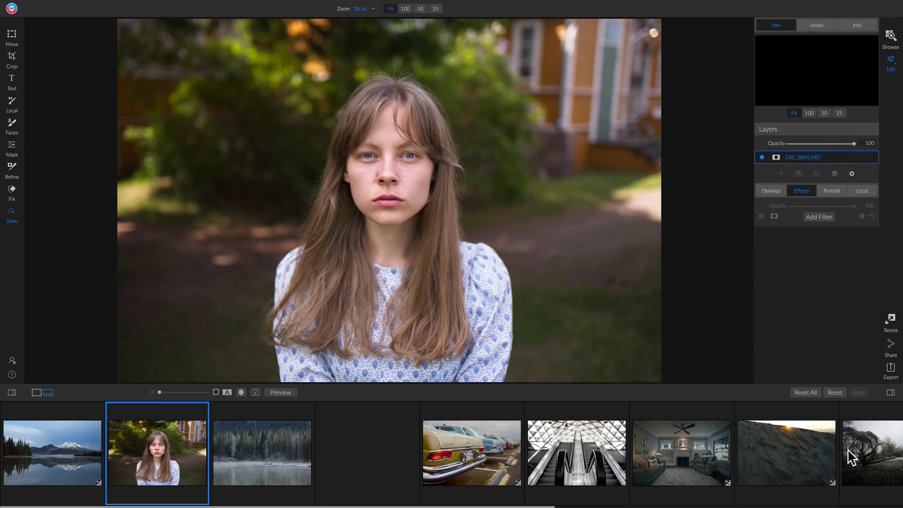
{"action": "key", "text": "n"}
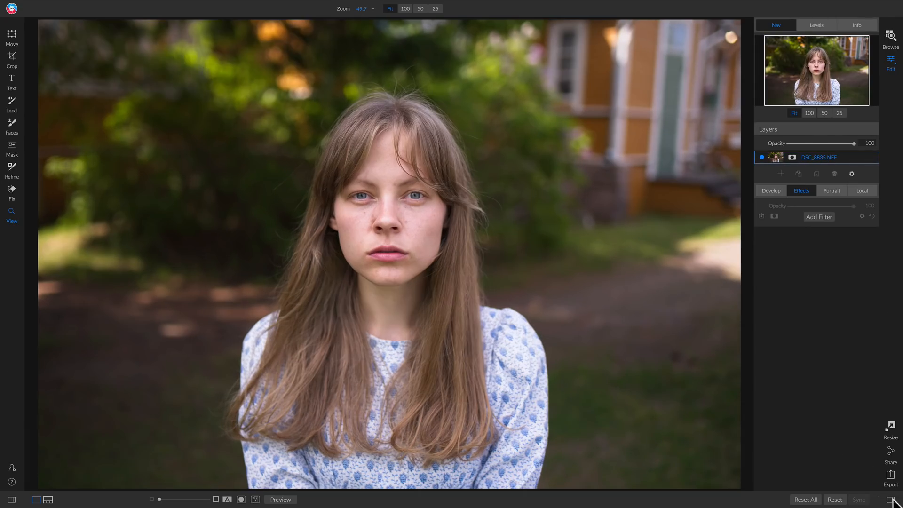
Step: Add a Blur filter to the portrait and turn it off for comparison
{"action": "left_click", "coordinate": [824, 222]}
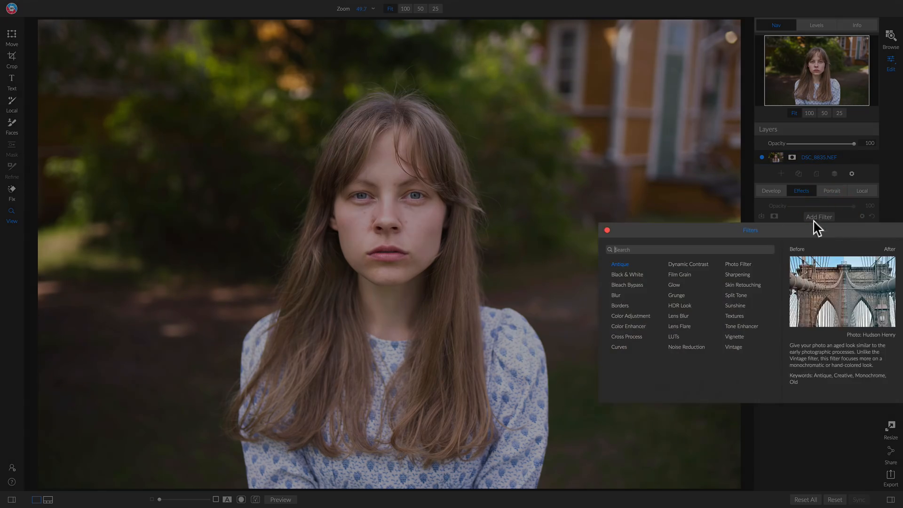
{"action": "left_click", "coordinate": [616, 295]}
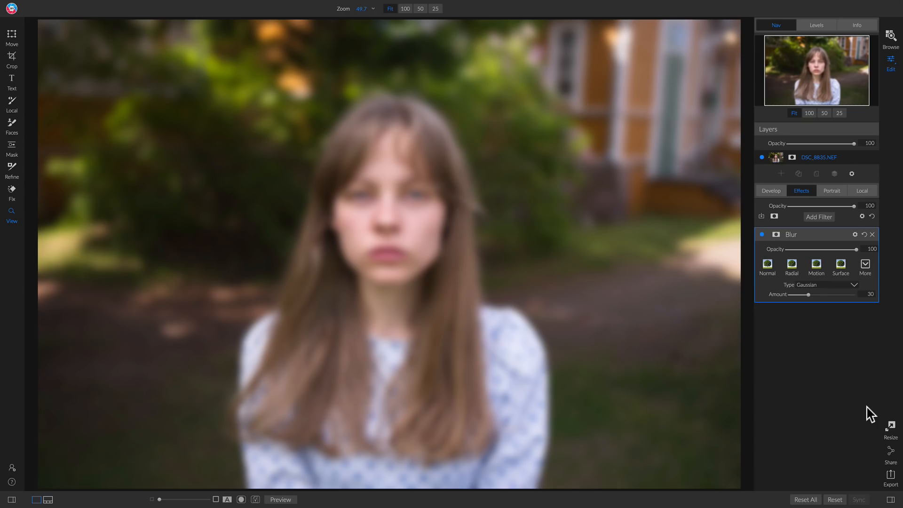
{"action": "left_click", "coordinate": [762, 235]}
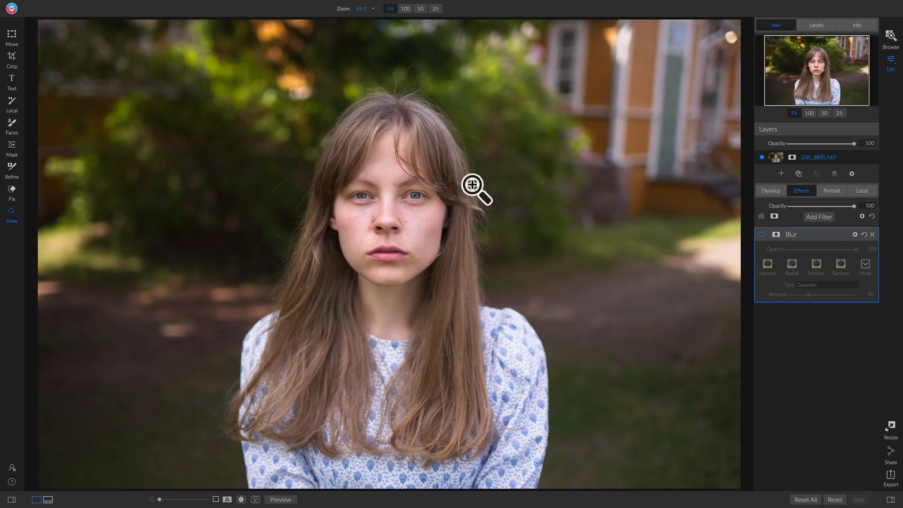
Step: Turn the Blur filter back on and set its amount to 50
{"action": "left_click", "coordinate": [762, 234]}
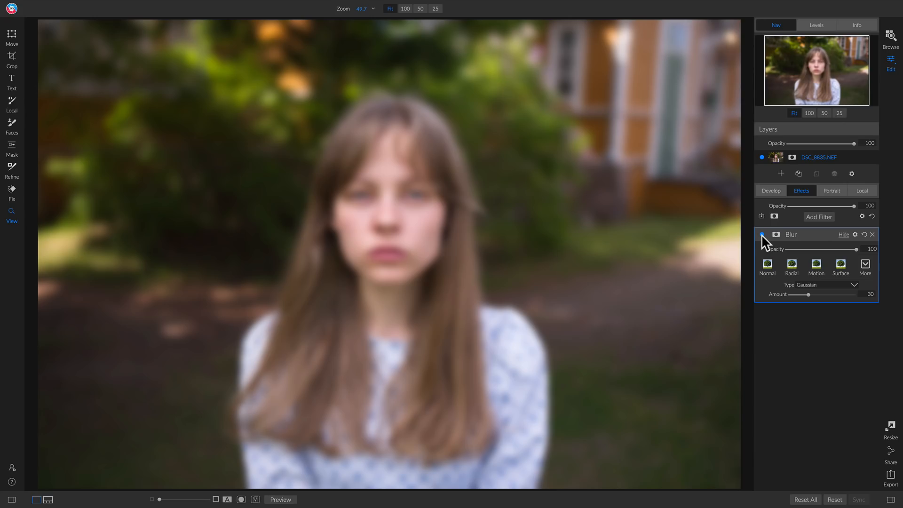
{"action": "left_click_drag", "start_coordinate": [808, 294], "coordinate": [821, 295]}
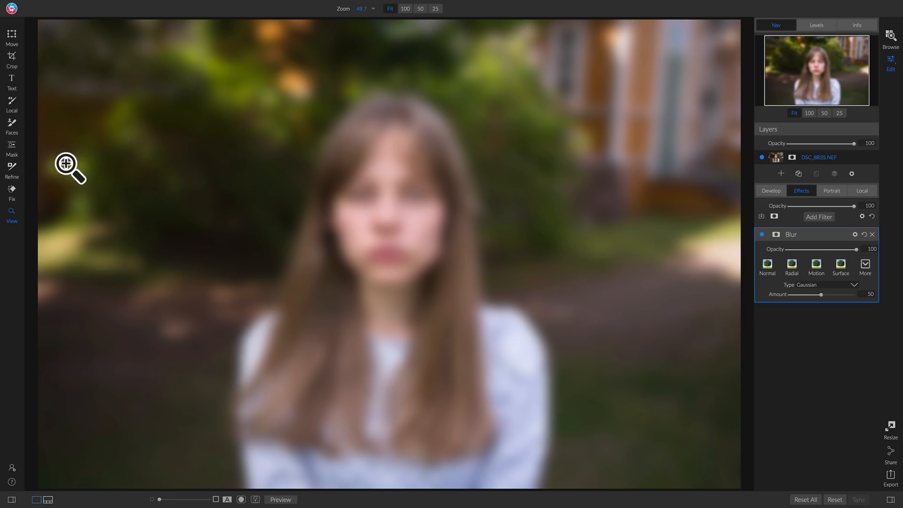
Step: Paint the blur out of the woman's face, hair and dress with a size 700 masking brush at full opacity
{"action": "key", "text": "b"}
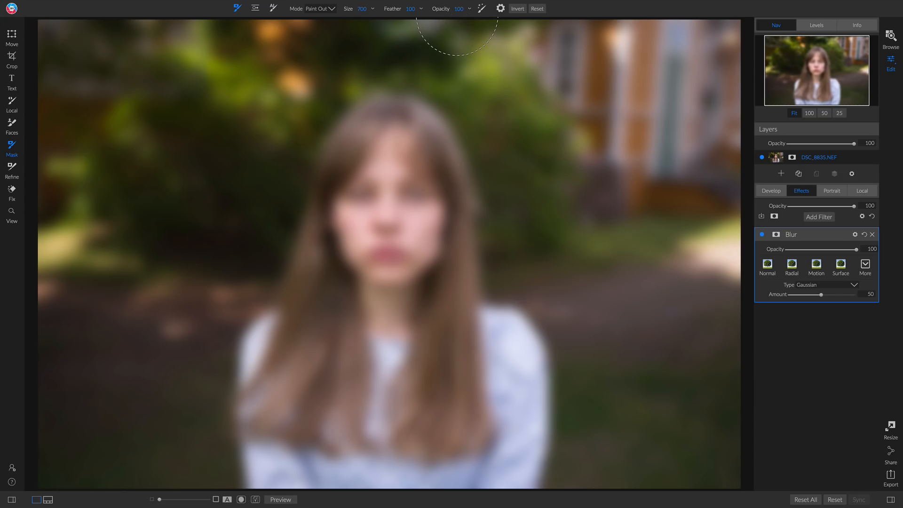
{"action": "mouse_move", "coordinate": [348, 191]}
{"action": "left_mouse_down"}
{"action": "mouse_move", "coordinate": [383, 146]}
{"action": "mouse_move", "coordinate": [413, 154]}
{"action": "mouse_move", "coordinate": [412, 219]}
{"action": "mouse_move", "coordinate": [365, 227]}
{"action": "mouse_move", "coordinate": [439, 153]}
{"action": "mouse_move", "coordinate": [447, 402]}
{"action": "mouse_move", "coordinate": [496, 358]}
{"action": "mouse_move", "coordinate": [500, 370]}
{"action": "mouse_move", "coordinate": [526, 366]}
{"action": "mouse_move", "coordinate": [510, 394]}
{"action": "mouse_move", "coordinate": [504, 488]}
{"action": "mouse_move", "coordinate": [438, 473]}
{"action": "mouse_move", "coordinate": [417, 371]}
{"action": "mouse_move", "coordinate": [343, 494]}
{"action": "mouse_move", "coordinate": [306, 480]}
{"action": "mouse_move", "coordinate": [282, 329]}
{"action": "left_mouse_up"}
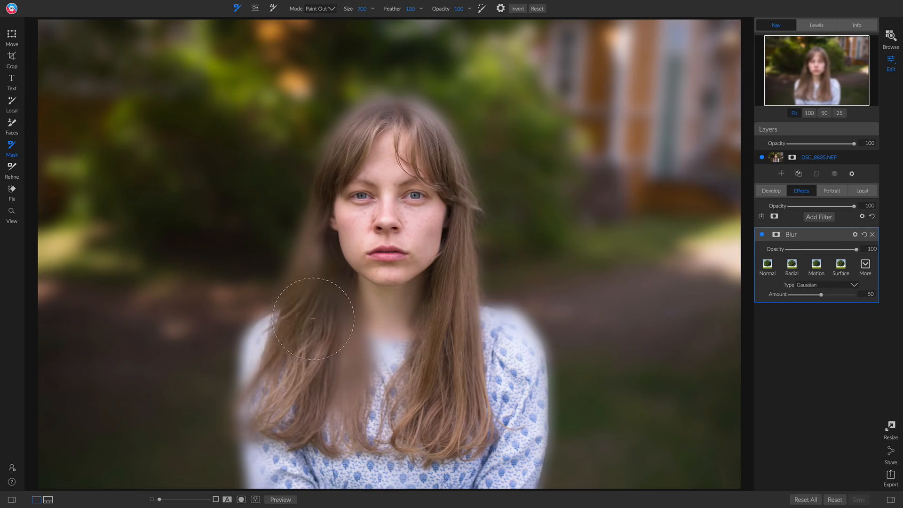
{"action": "mouse_move", "coordinate": [373, 148]}
{"action": "left_mouse_down"}
{"action": "mouse_move", "coordinate": [412, 143]}
{"action": "mouse_move", "coordinate": [389, 139]}
{"action": "mouse_move", "coordinate": [364, 162]}
{"action": "left_mouse_up"}
{"action": "left_click", "coordinate": [403, 139]}
{"action": "left_click", "coordinate": [409, 142]}
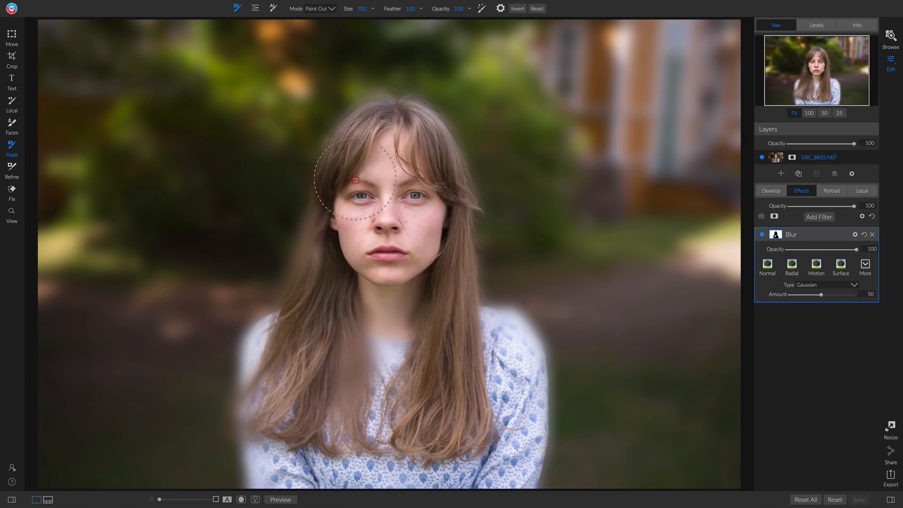
{"action": "mouse_move", "coordinate": [346, 224]}
{"action": "left_mouse_down"}
{"action": "mouse_move", "coordinate": [310, 360]}
{"action": "mouse_move", "coordinate": [263, 477]}
{"action": "mouse_move", "coordinate": [264, 414]}
{"action": "mouse_move", "coordinate": [285, 370]}
{"action": "mouse_move", "coordinate": [412, 339]}
{"action": "left_mouse_up"}
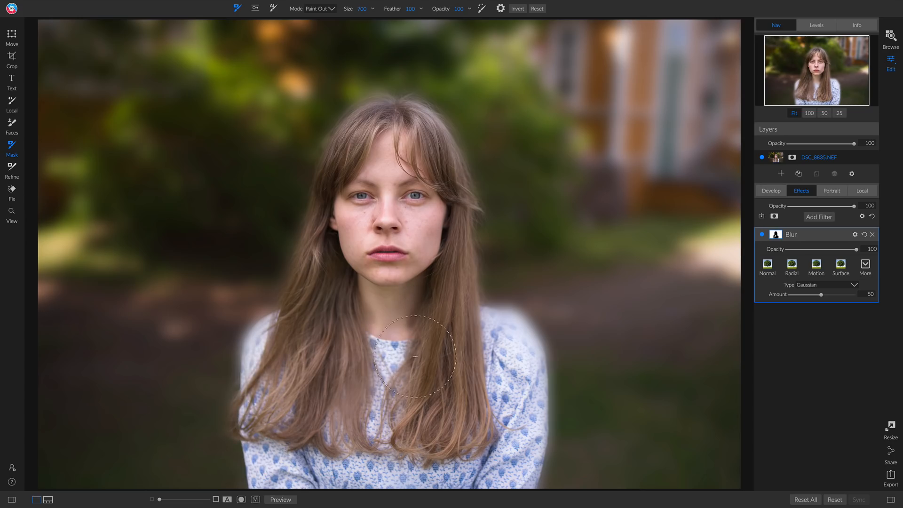
{"action": "left_click", "coordinate": [413, 342]}
Step: Lower the masking brush opacity to 48 and paint out the blur along the edges of the woman's hair and shoulders
{"action": "left_click_drag", "start_coordinate": [436, 8], "coordinate": [397, 8]}
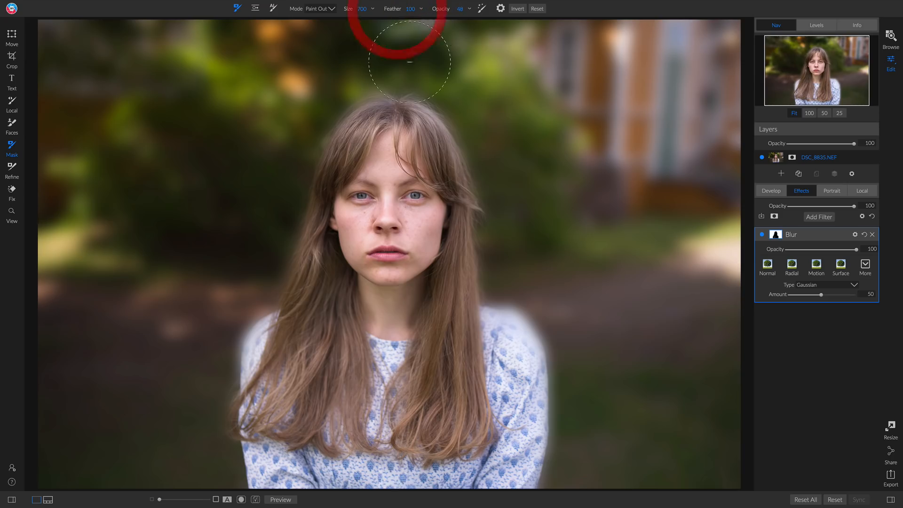
{"action": "mouse_move", "coordinate": [444, 121]}
{"action": "left_mouse_down"}
{"action": "mouse_move", "coordinate": [559, 506]}
{"action": "mouse_move", "coordinate": [537, 321]}
{"action": "mouse_move", "coordinate": [484, 263]}
{"action": "left_mouse_up"}
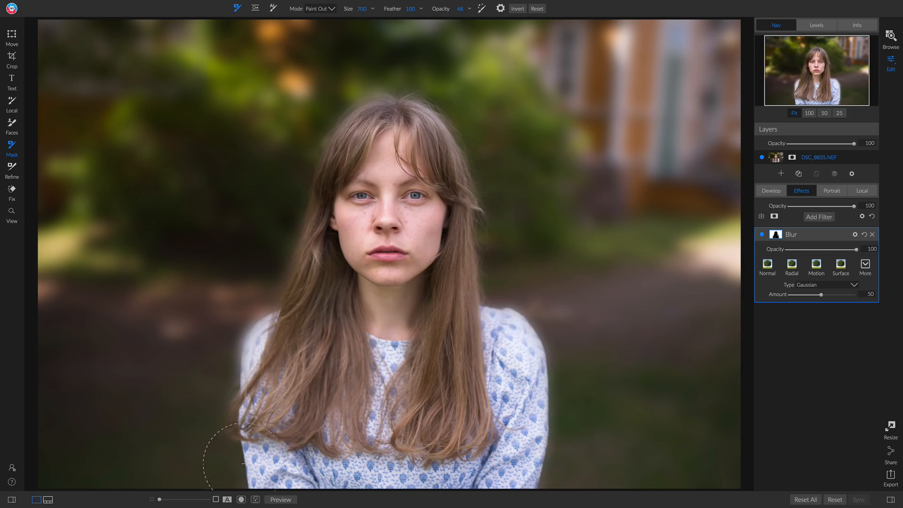
{"action": "mouse_move", "coordinate": [244, 463]}
{"action": "left_mouse_down"}
{"action": "mouse_move", "coordinate": [264, 324]}
{"action": "mouse_move", "coordinate": [342, 163]}
{"action": "mouse_move", "coordinate": [352, 98]}
{"action": "mouse_move", "coordinate": [371, 63]}
{"action": "left_mouse_up"}
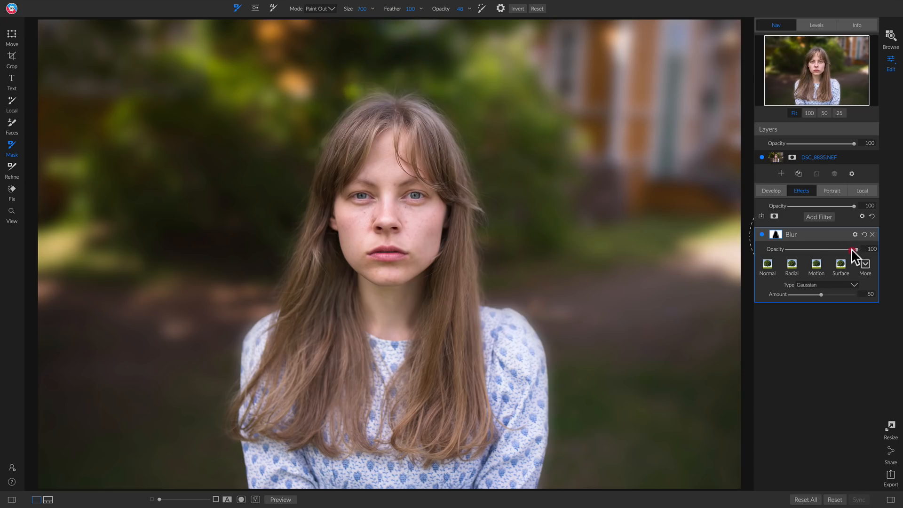
Step: Try out the Blur filter's opacity and compare the portrait without and with the masked blur
{"action": "left_click_drag", "start_coordinate": [856, 250], "coordinate": [887, 256]}
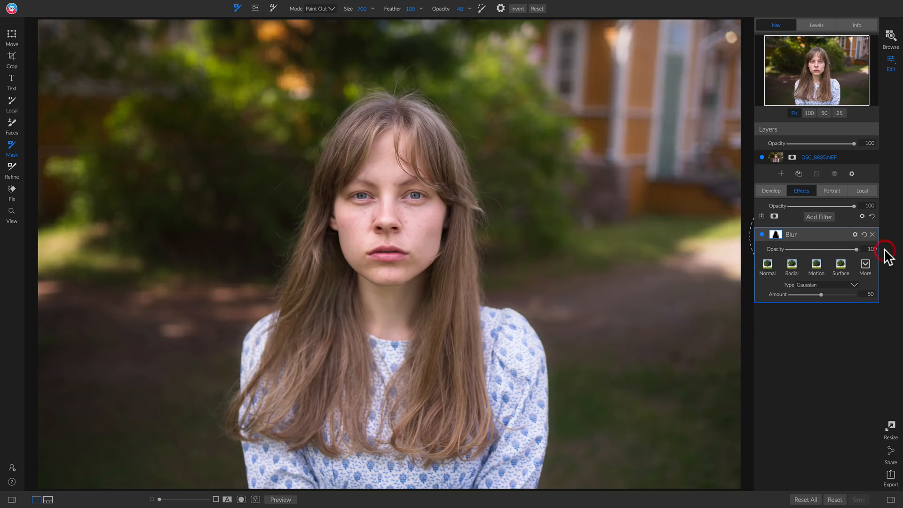
{"action": "left_click", "coordinate": [761, 234]}
{"action": "left_click", "coordinate": [761, 234]}
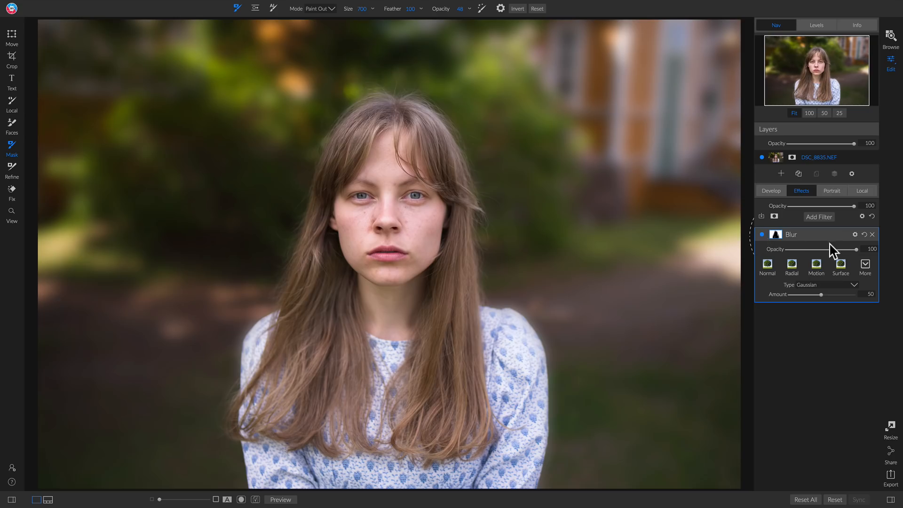
Step: Set the Blur filter's opacity to 70 and change its type to Radial
{"action": "left_click_drag", "start_coordinate": [855, 249], "coordinate": [835, 250]}
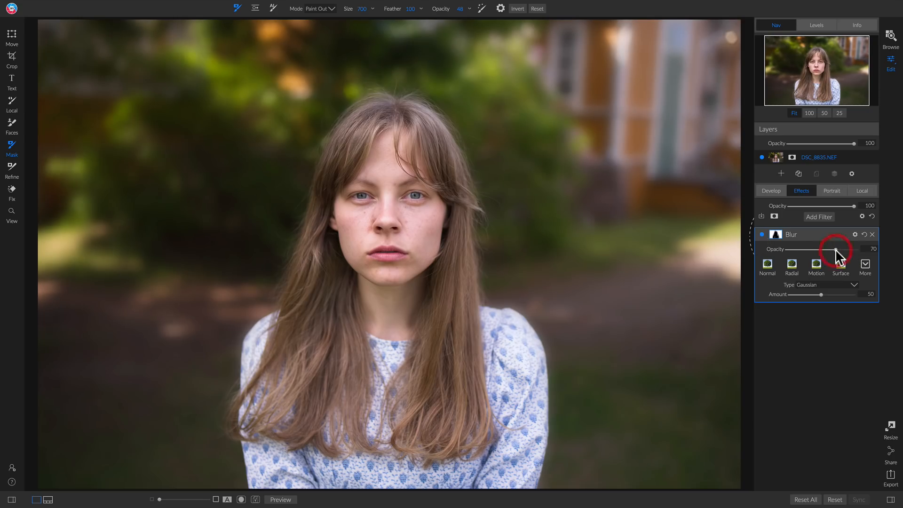
{"action": "left_click", "coordinate": [761, 235]}
{"action": "left_click", "coordinate": [762, 235]}
{"action": "left_click", "coordinate": [820, 285]}
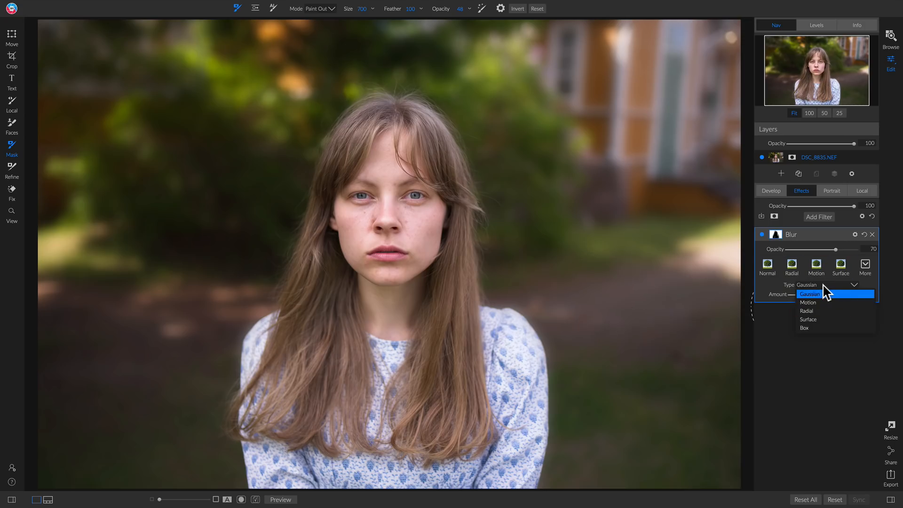
{"action": "left_click", "coordinate": [818, 311]}
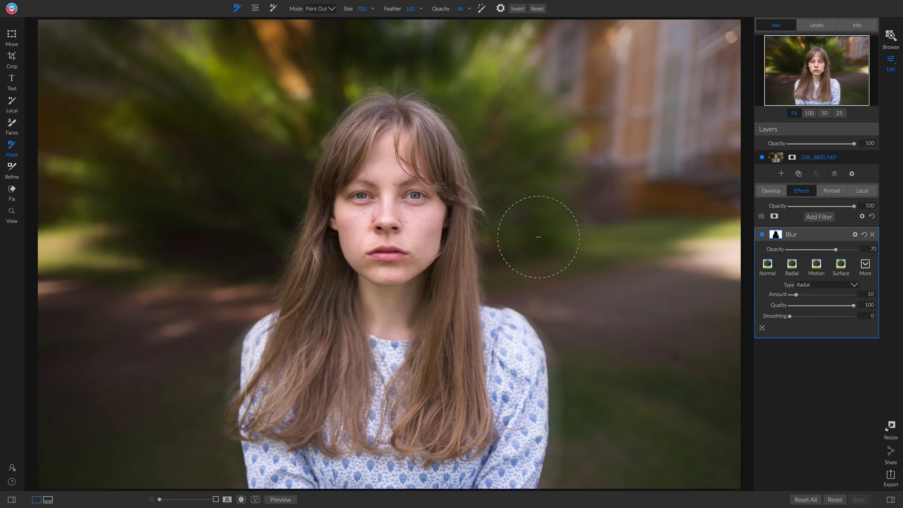
Step: Compare the portrait without and with the radial blur, and remove the Blur filter
{"action": "left_click", "coordinate": [761, 234]}
{"action": "left_click", "coordinate": [762, 235]}
{"action": "left_click", "coordinate": [872, 234]}
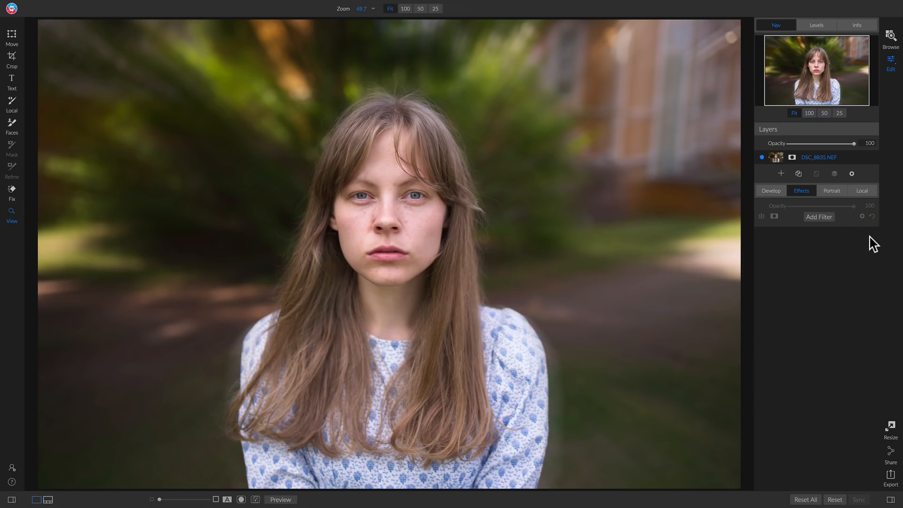
Step: Add a Borders filter and choose the White Square border from the Simple category
{"action": "left_click", "coordinate": [819, 217]}
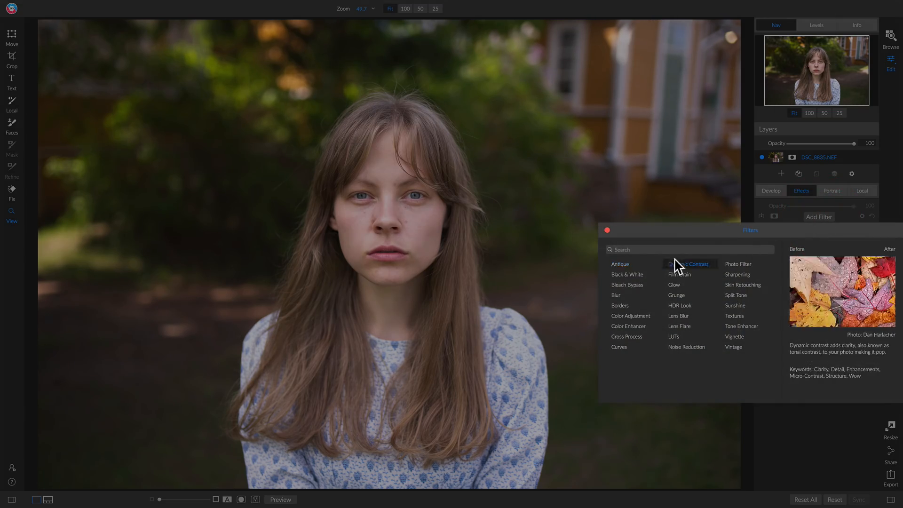
{"action": "left_click", "coordinate": [625, 306]}
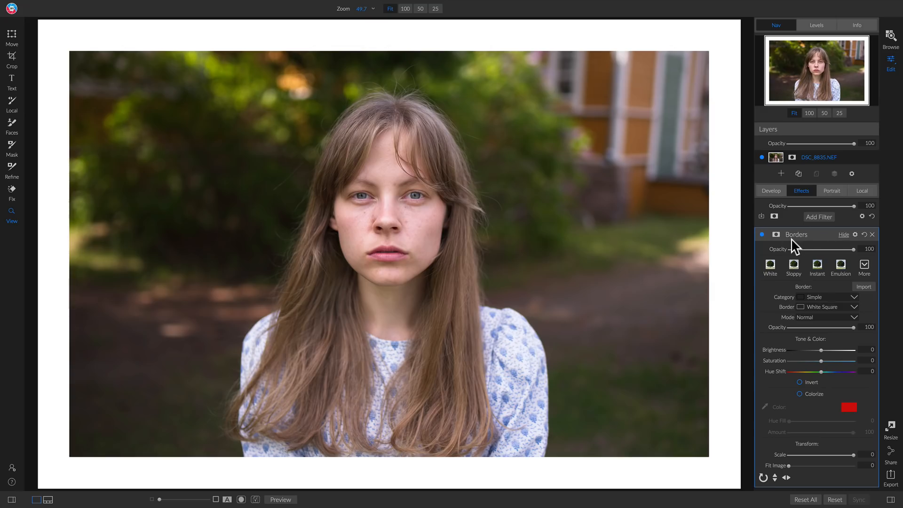
{"action": "left_click", "coordinate": [826, 299]}
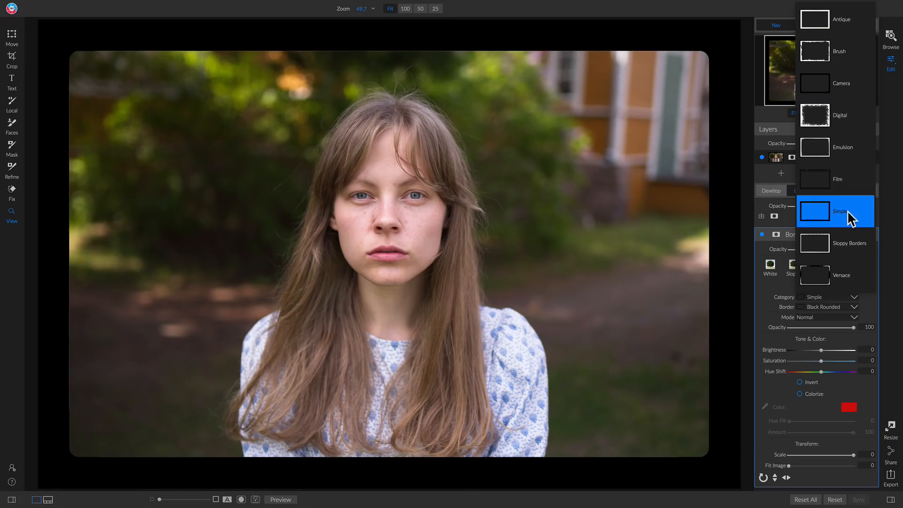
{"action": "left_click", "coordinate": [826, 210]}
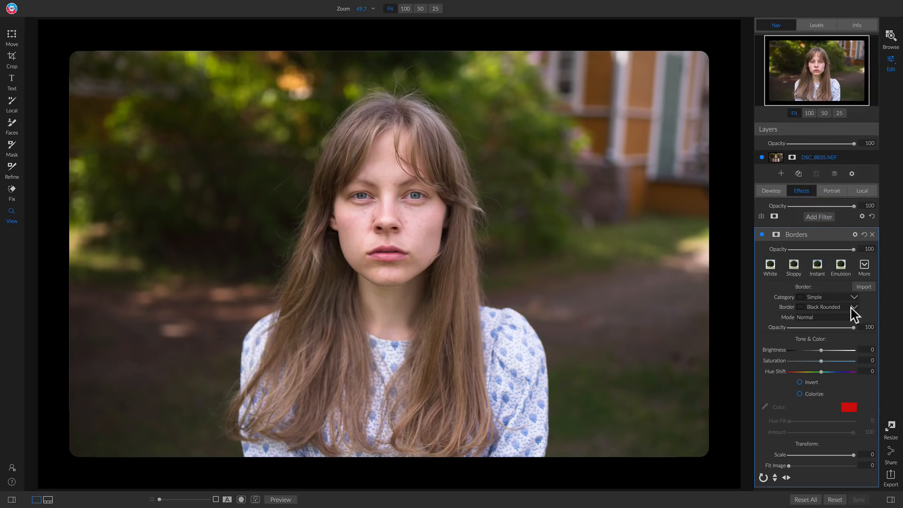
{"action": "left_click", "coordinate": [822, 308]}
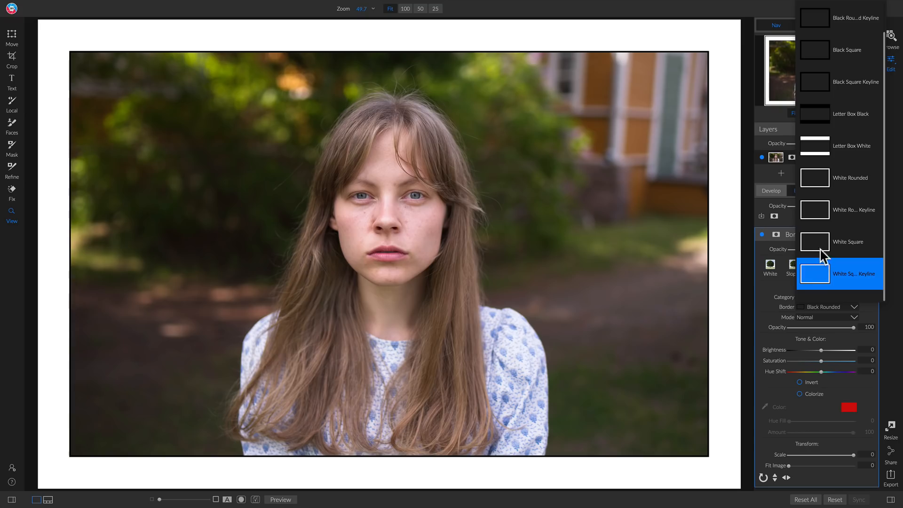
{"action": "left_click", "coordinate": [829, 243]}
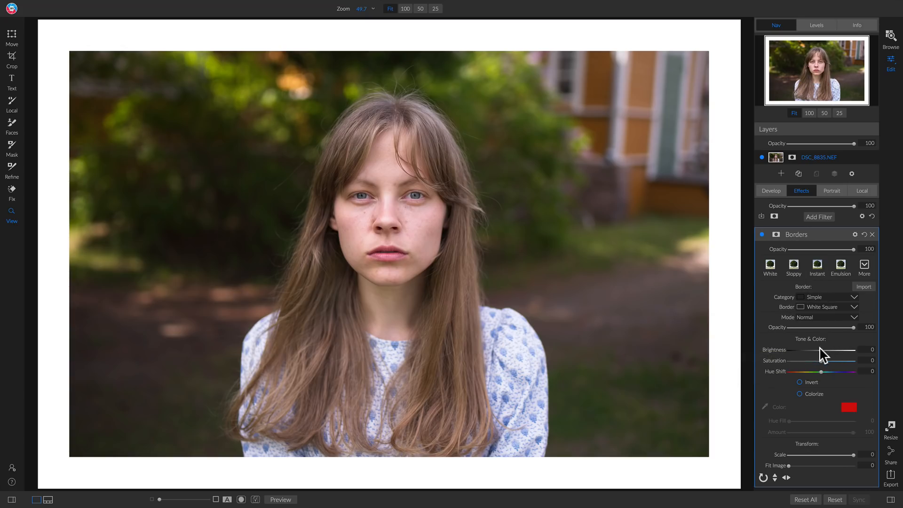
Step: Try out the border's brightness, and colorize the border with a color sampled from the orange house wall
{"action": "left_click_drag", "start_coordinate": [830, 350], "coordinate": [772, 352]}
{"action": "left_click", "coordinate": [800, 395]}
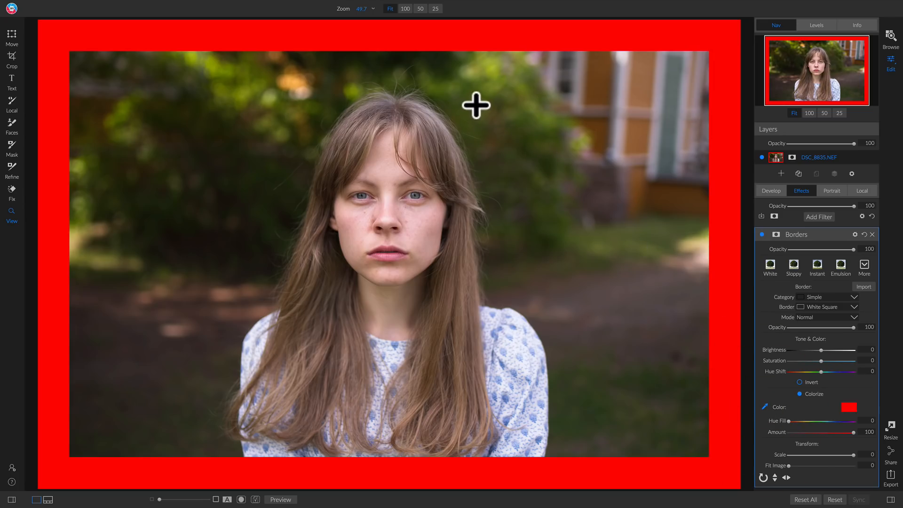
{"action": "left_click", "coordinate": [641, 142]}
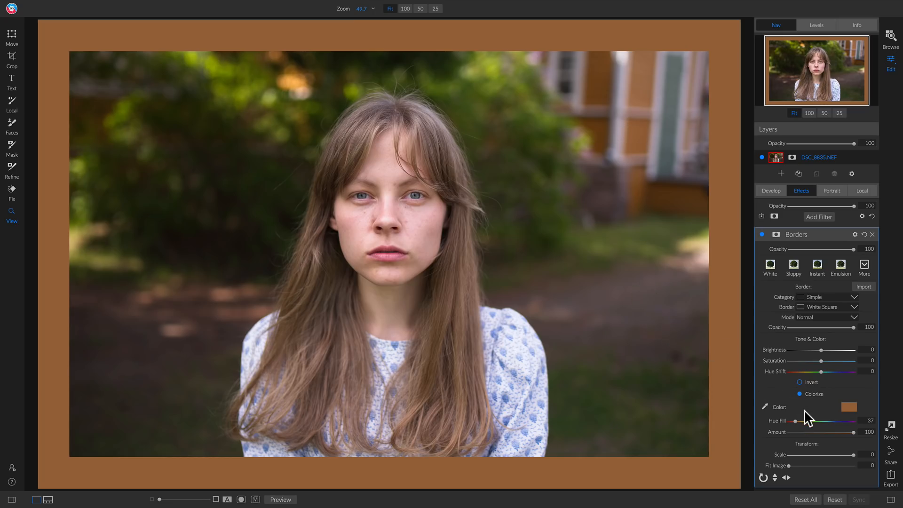
Step: Try out the border's colorize amount and scale, and set Fit Image to 7
{"action": "mouse_move", "coordinate": [853, 432]}
{"action": "left_mouse_down"}
{"action": "mouse_move", "coordinate": [805, 432]}
{"action": "mouse_move", "coordinate": [866, 433]}
{"action": "mouse_move", "coordinate": [800, 433]}
{"action": "mouse_move", "coordinate": [870, 433]}
{"action": "left_mouse_up"}
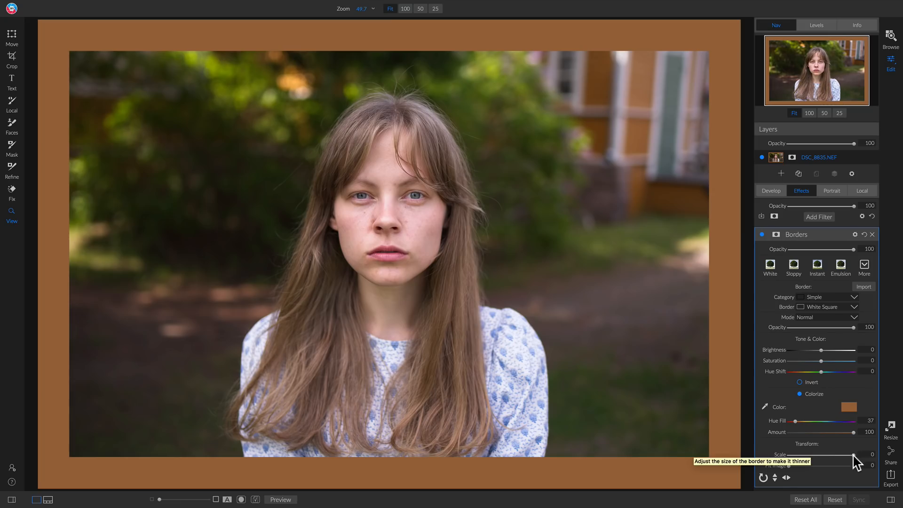
{"action": "mouse_move", "coordinate": [853, 455]}
{"action": "left_mouse_down"}
{"action": "mouse_move", "coordinate": [833, 455]}
{"action": "mouse_move", "coordinate": [862, 456]}
{"action": "left_mouse_up"}
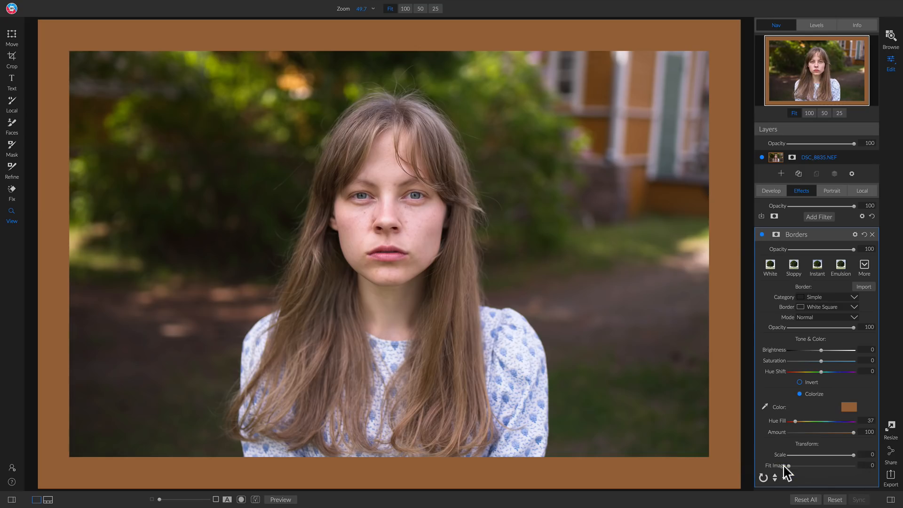
{"action": "left_click_drag", "start_coordinate": [792, 465], "coordinate": [811, 466]}
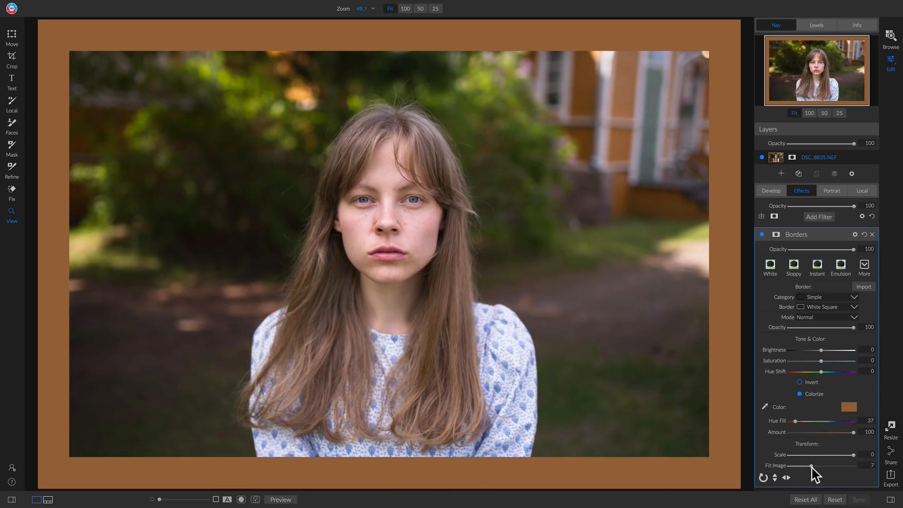
Step: Compare the portrait without and with the colored border, and remove the Borders filter
{"action": "left_click", "coordinate": [762, 235]}
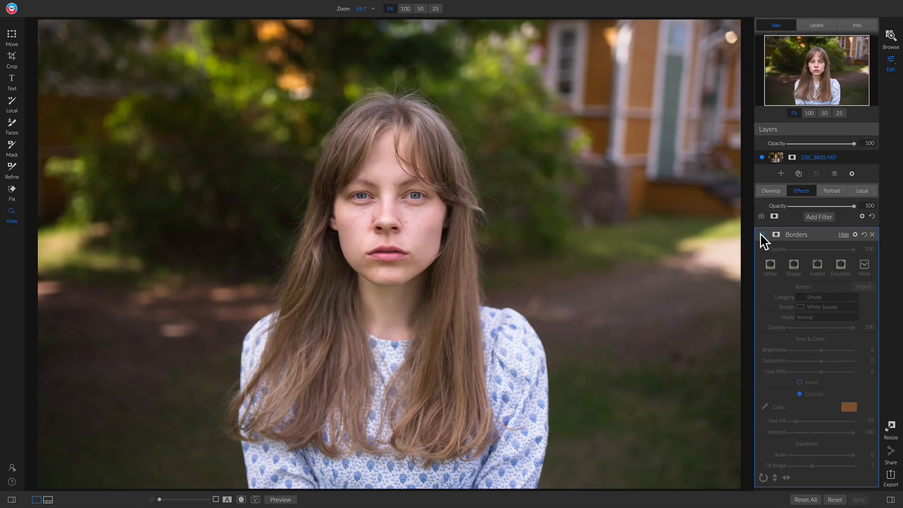
{"action": "left_click", "coordinate": [762, 235]}
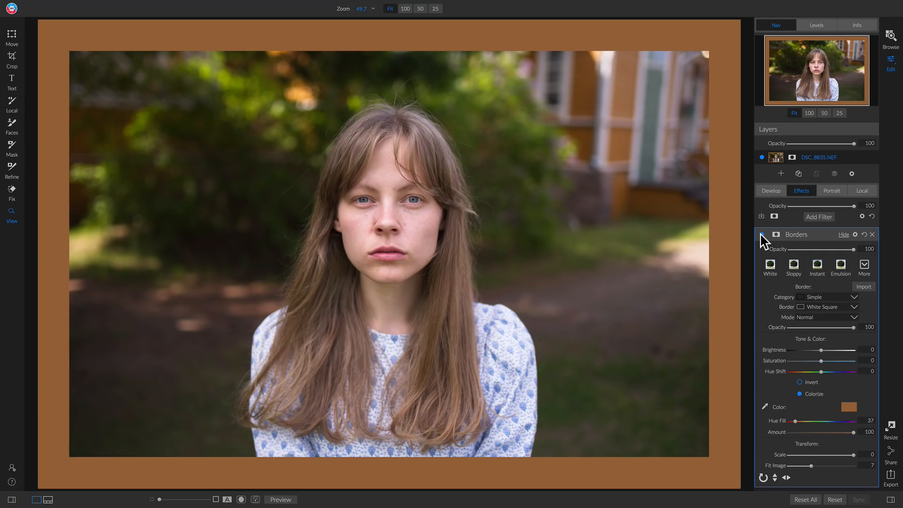
{"action": "left_click", "coordinate": [873, 235]}
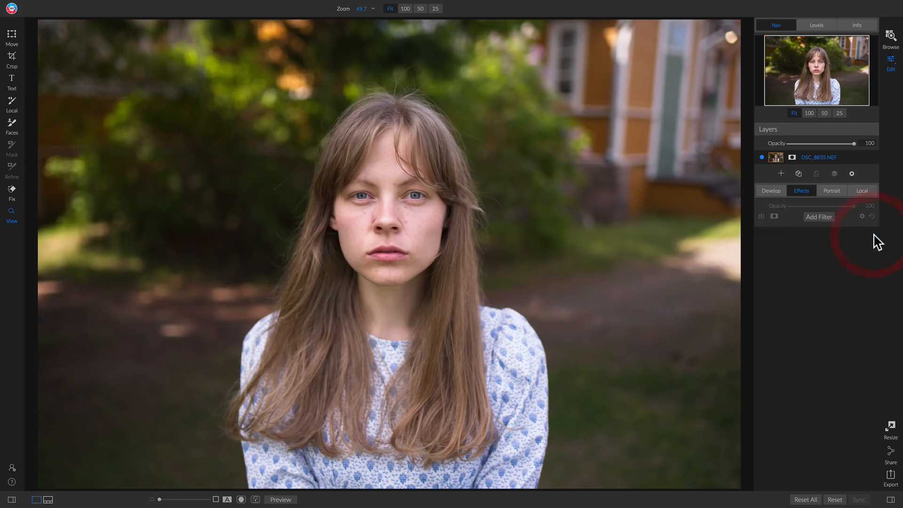
Step: Add a Color Adjustment filter and switch its targeted adjustment tool to Adjust Saturation
{"action": "left_click", "coordinate": [821, 217]}
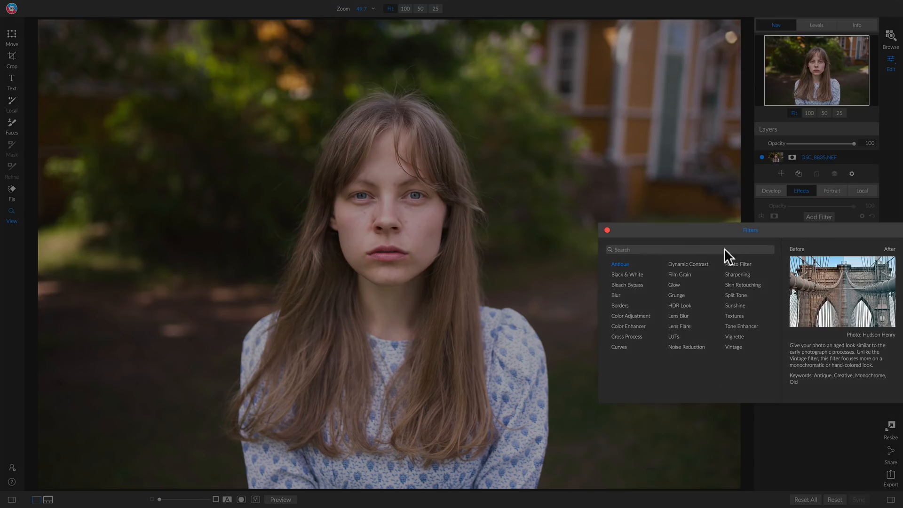
{"action": "left_click", "coordinate": [632, 317]}
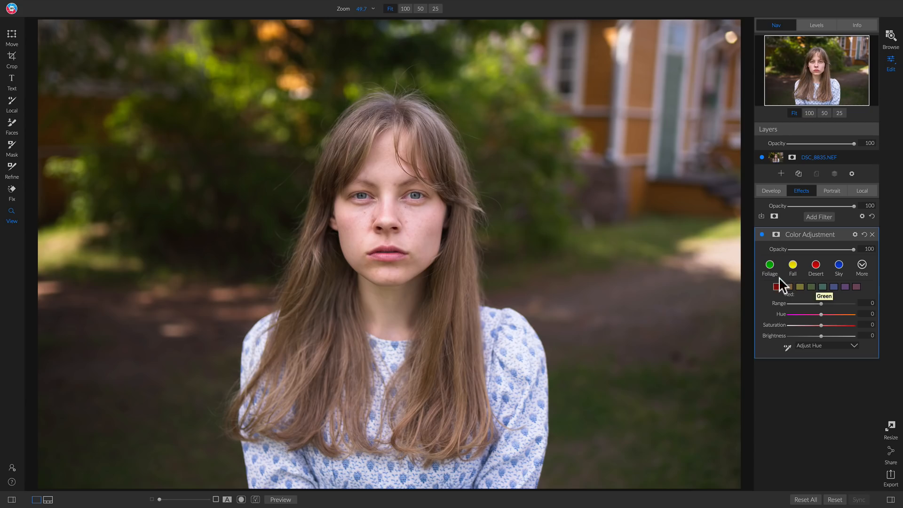
{"action": "left_click", "coordinate": [401, 99]}
{"action": "left_click_drag", "start_coordinate": [403, 101], "coordinate": [230, 275]}
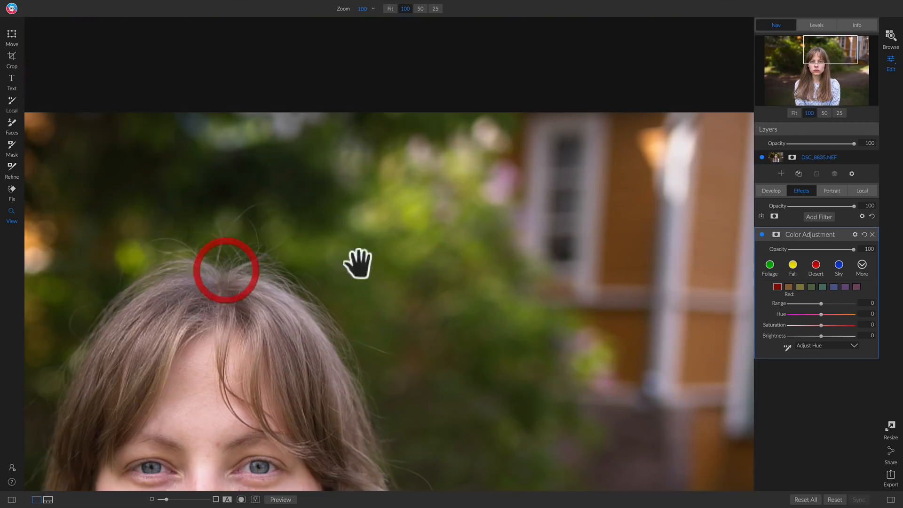
{"action": "left_click_drag", "start_coordinate": [403, 229], "coordinate": [497, 241]}
{"action": "left_click", "coordinate": [358, 244]}
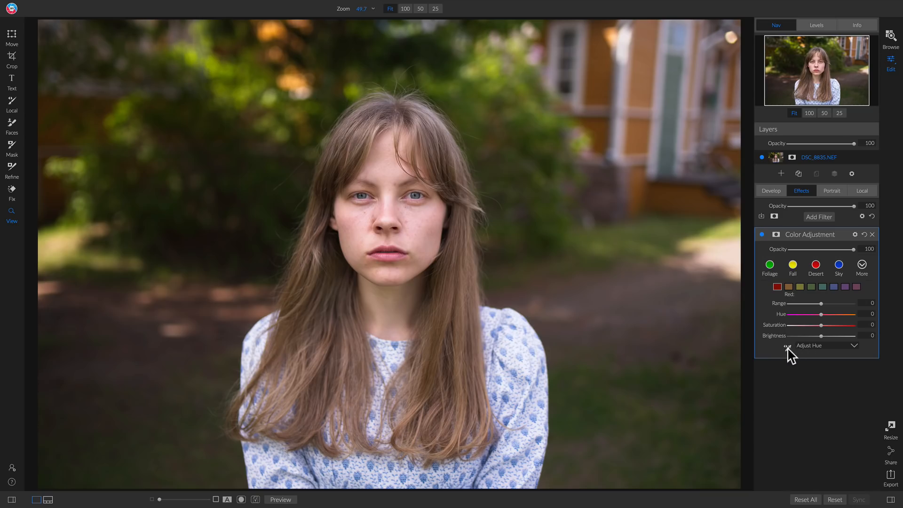
{"action": "left_click", "coordinate": [832, 345]}
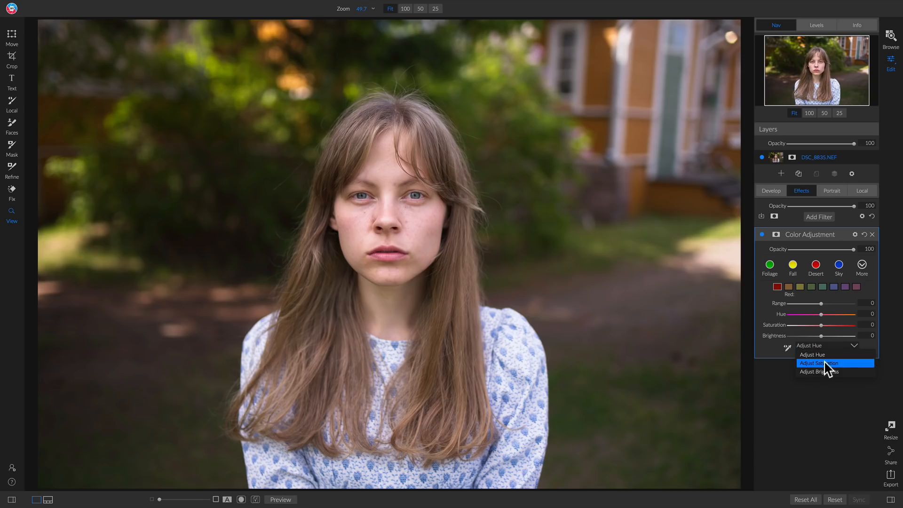
{"action": "left_click", "coordinate": [827, 364]}
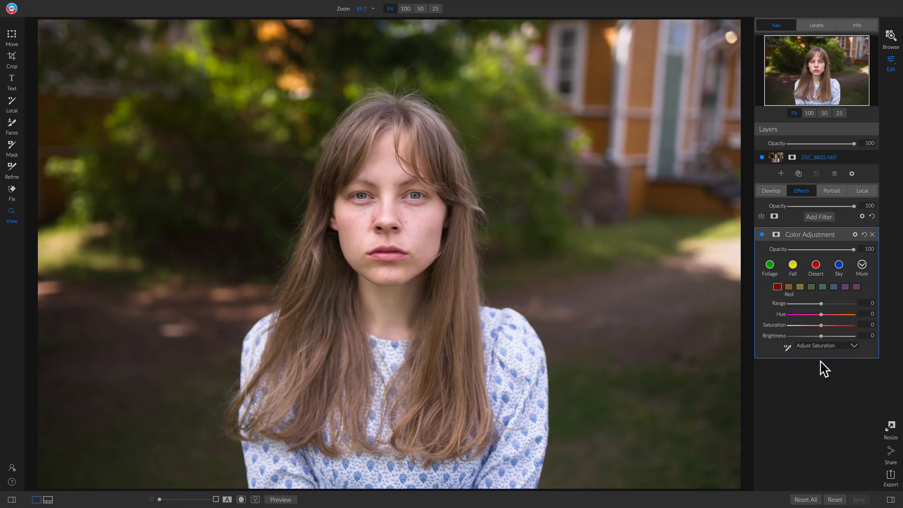
Step: Try lower and higher saturation on the background foliage with the targeted adjustment tool, ending with Yellow at -18
{"action": "left_click", "coordinate": [786, 347]}
{"action": "left_click_drag", "start_coordinate": [244, 92], "coordinate": [18, 137]}
{"action": "left_click_drag", "start_coordinate": [113, 135], "coordinate": [309, 142]}
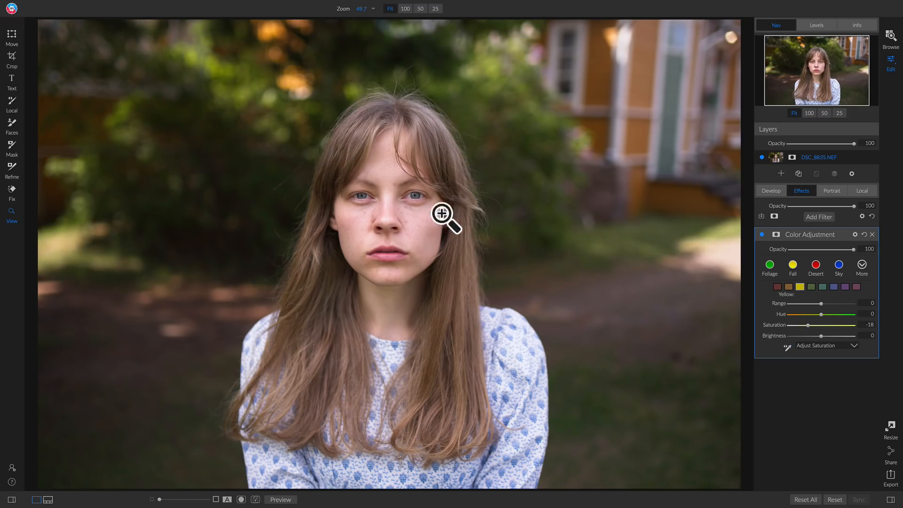
Step: Raise the Purple saturation to 24 from the eye with the targeted adjustment tool, and set its brightness to 85
{"action": "left_click", "coordinate": [417, 201]}
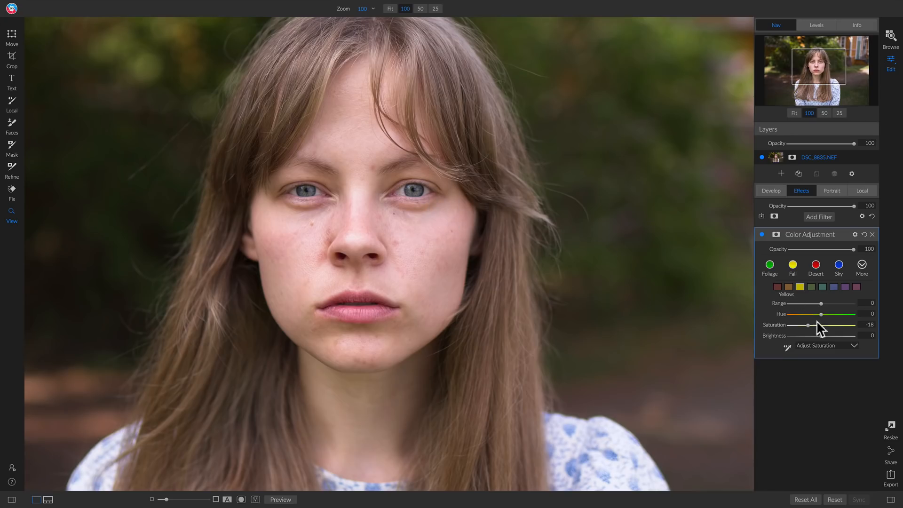
{"action": "left_click", "coordinate": [810, 346]}
{"action": "left_click", "coordinate": [815, 363]}
{"action": "left_click_drag", "start_coordinate": [412, 194], "coordinate": [893, 208]}
{"action": "left_click_drag", "start_coordinate": [821, 336], "coordinate": [856, 339]}
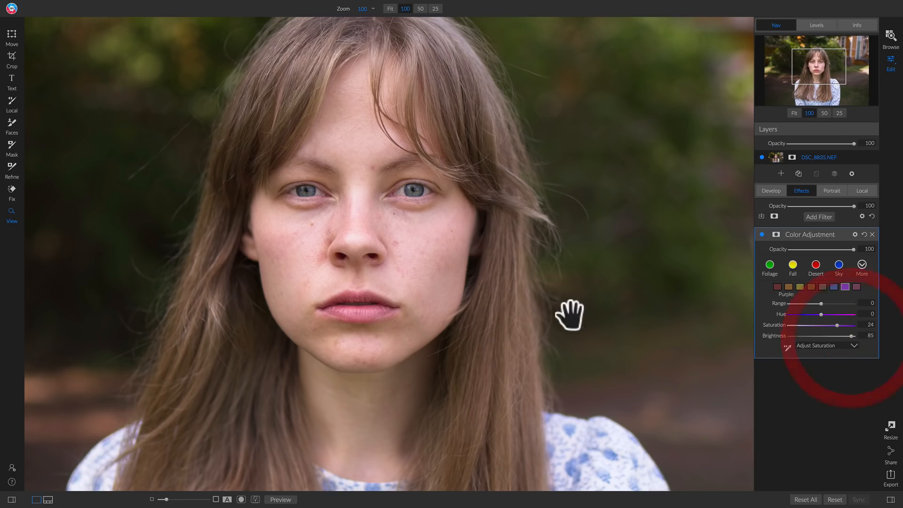
Step: Compare the portrait without and with the color changes, and reset the Color Adjustment filter
{"action": "left_click_drag", "start_coordinate": [399, 143], "coordinate": [463, 291]}
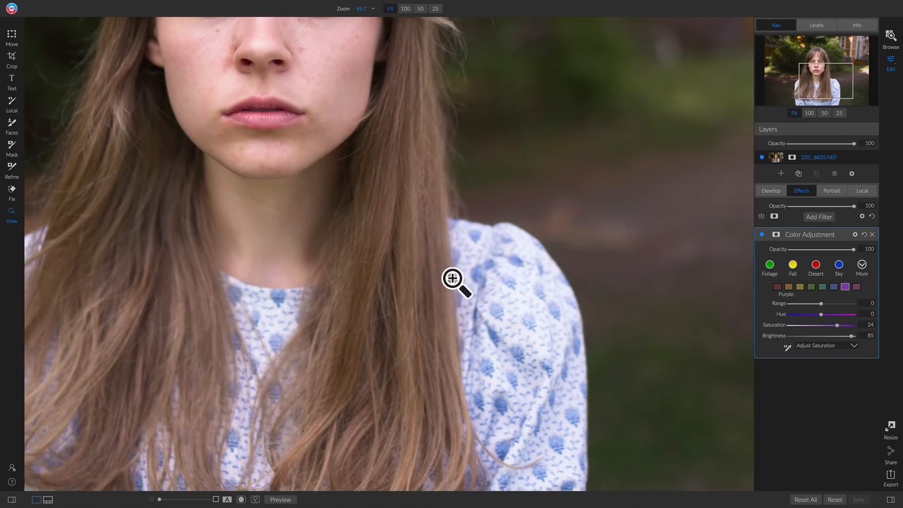
{"action": "key", "text": "super+0"}
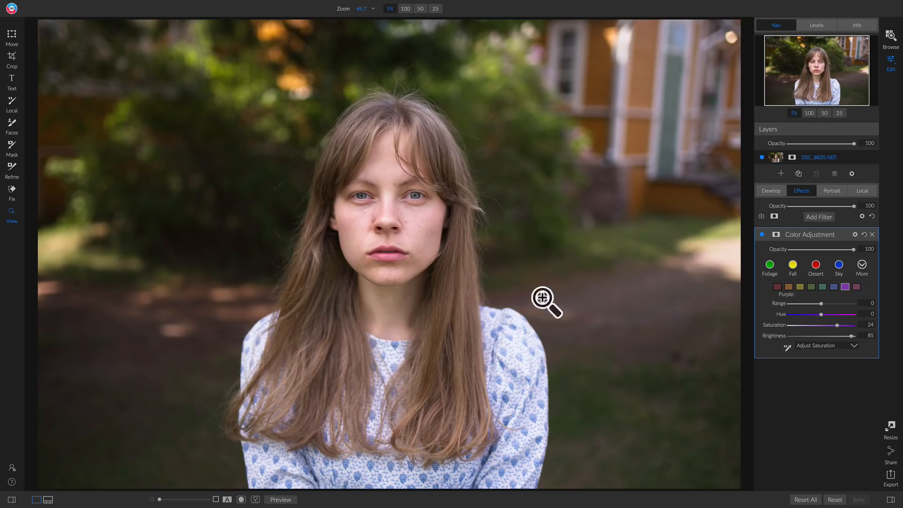
{"action": "left_click", "coordinate": [762, 235]}
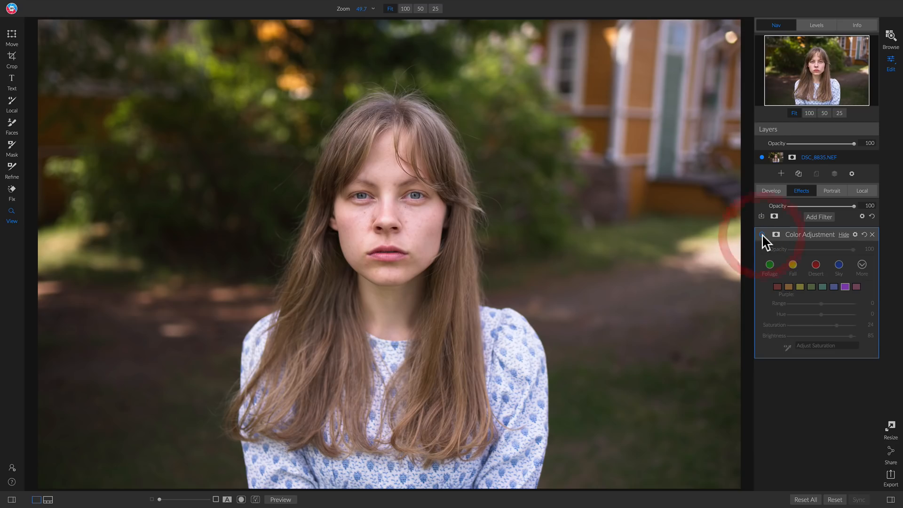
{"action": "left_click", "coordinate": [762, 235]}
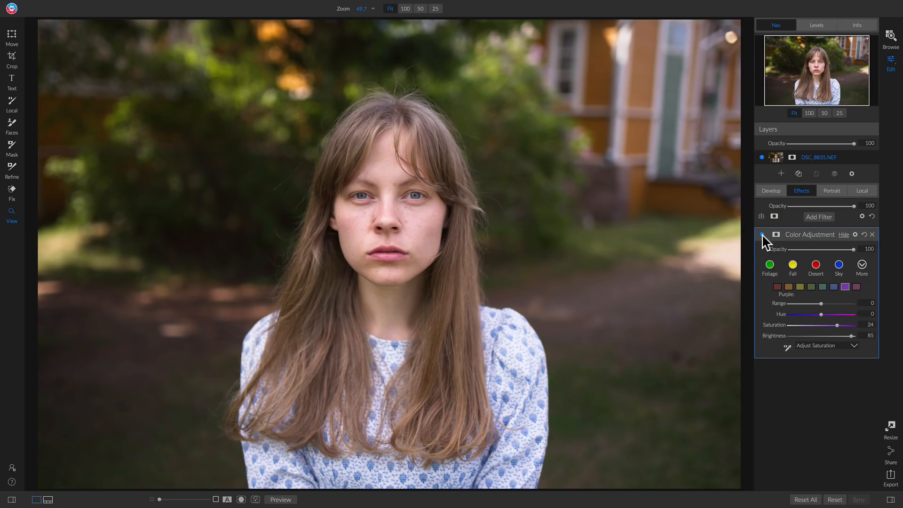
{"action": "left_click", "coordinate": [489, 387]}
{"action": "left_click_drag", "start_coordinate": [459, 407], "coordinate": [475, 209]}
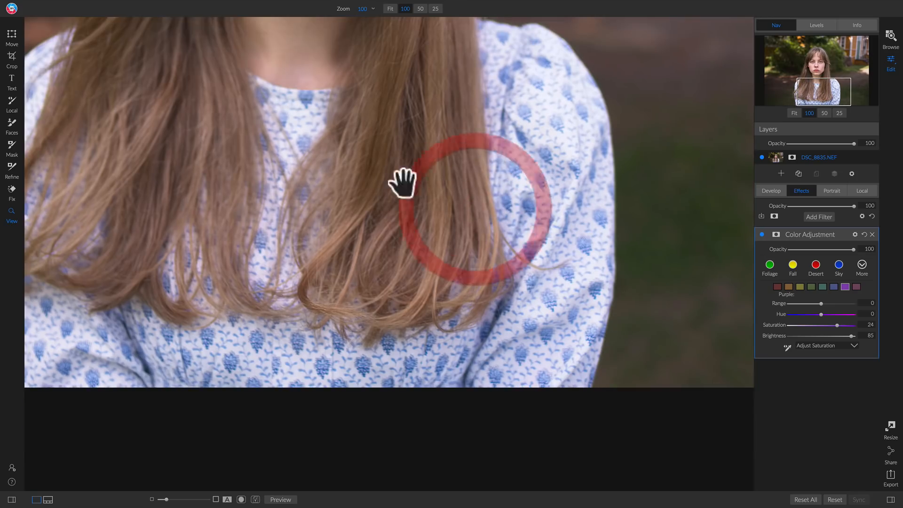
{"action": "left_click_drag", "start_coordinate": [392, 174], "coordinate": [426, 256]}
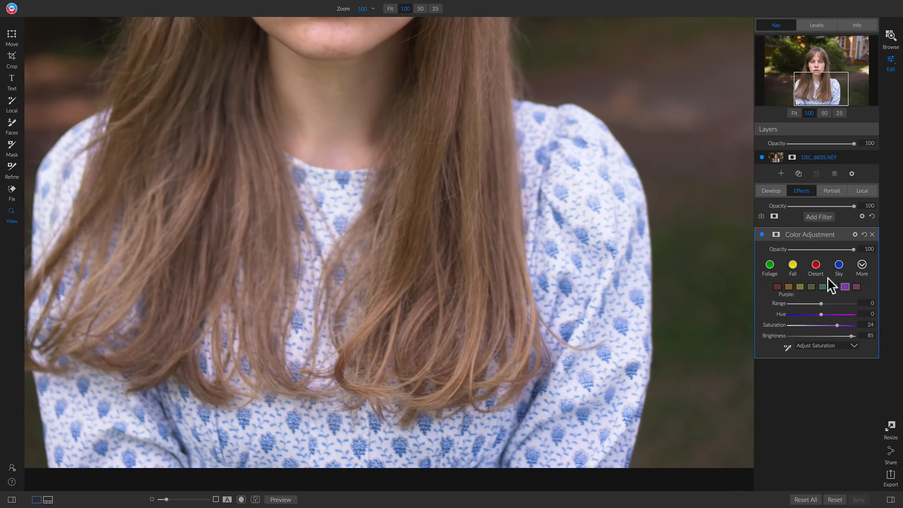
{"action": "left_click", "coordinate": [863, 234]}
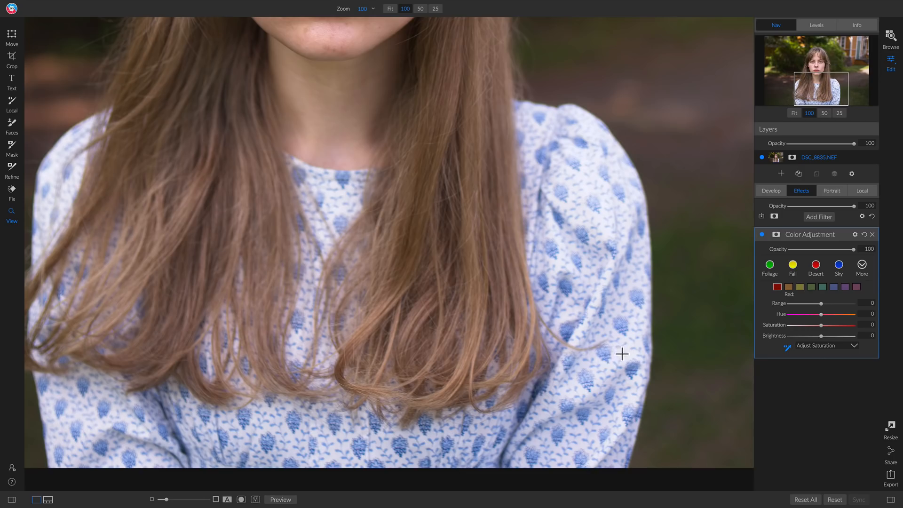
Step: Try Blue saturation at -42 and 39 on the dress pattern with the targeted adjustment tool, and reset the filter
{"action": "mouse_move", "coordinate": [604, 357]}
{"action": "left_mouse_down"}
{"action": "mouse_move", "coordinate": [788, 353]}
{"action": "mouse_move", "coordinate": [318, 353]}
{"action": "mouse_move", "coordinate": [121, 340]}
{"action": "left_mouse_up"}
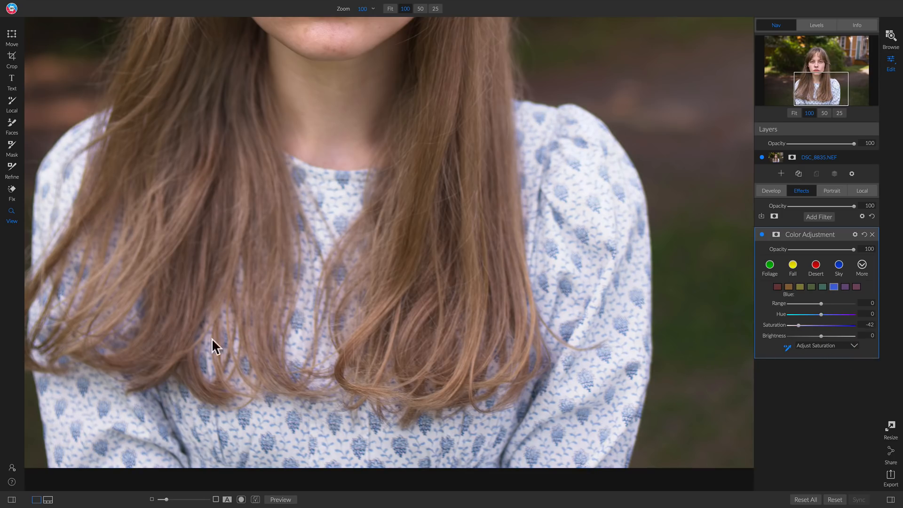
{"action": "left_click_drag", "start_coordinate": [211, 340], "coordinate": [899, 322]}
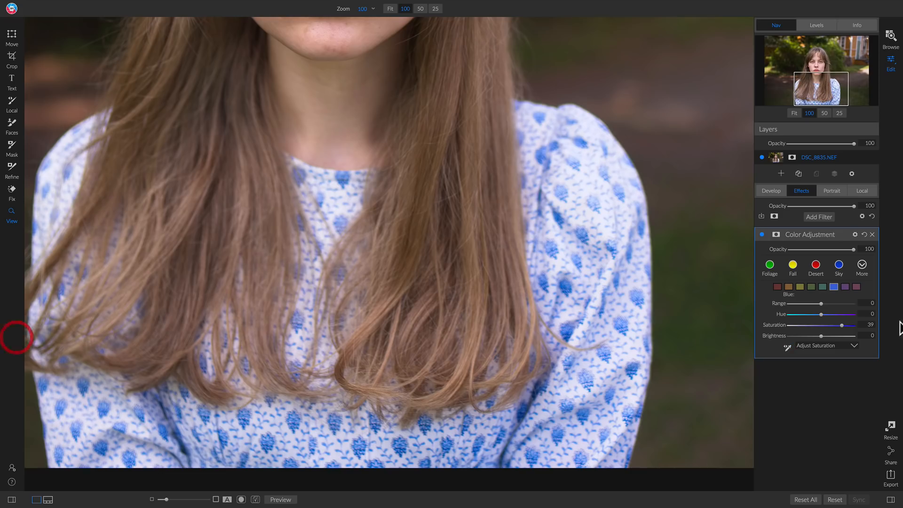
{"action": "left_click", "coordinate": [863, 234]}
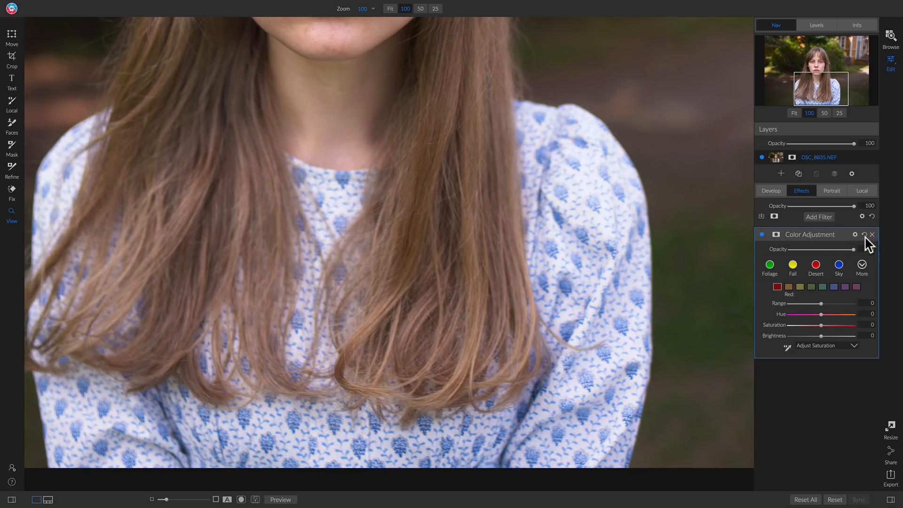
Step: Set the Blue saturation to -100 and brightness to -60 to turn the dress pattern gray and darker
{"action": "left_click", "coordinate": [834, 286]}
{"action": "left_click_drag", "start_coordinate": [820, 325], "coordinate": [782, 329]}
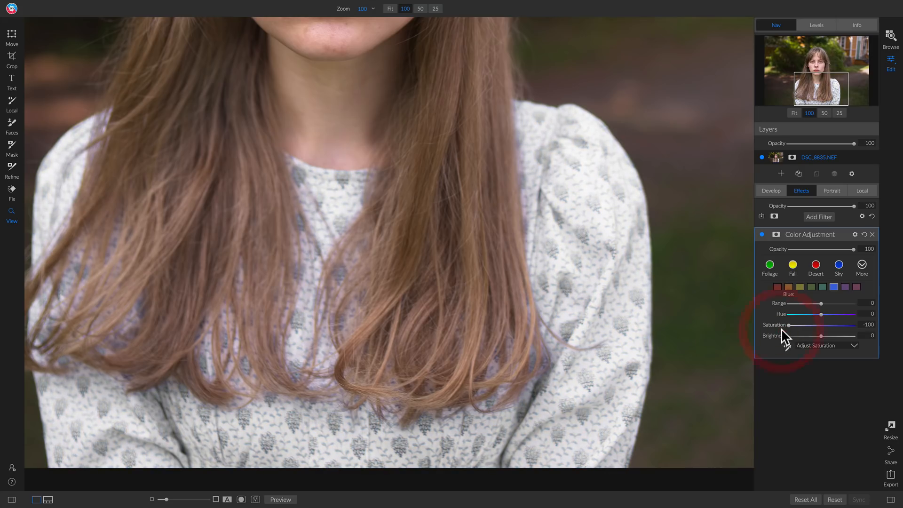
{"action": "left_click_drag", "start_coordinate": [820, 336], "coordinate": [794, 329]}
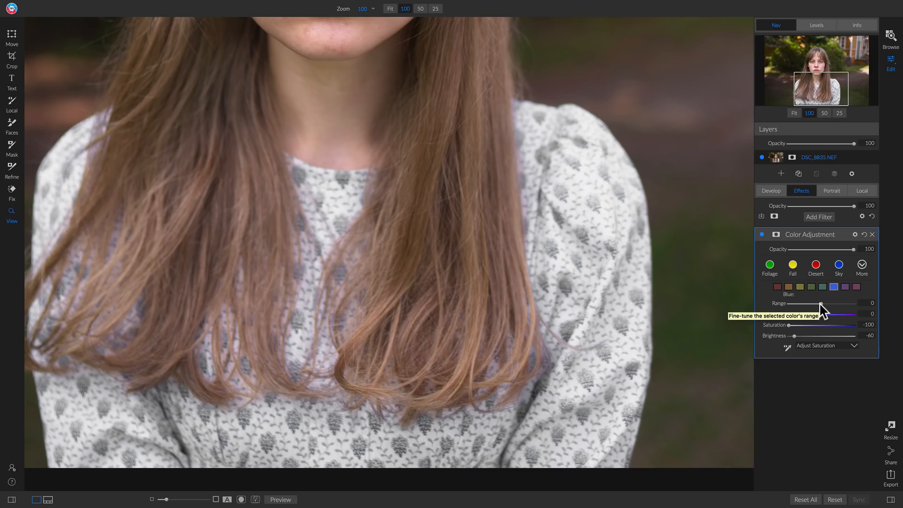
Step: Try Blue range 13, hue 9 and saturation -18 on the dress, and reset the range and the whole filter
{"action": "mouse_move", "coordinate": [819, 303]}
{"action": "left_mouse_down"}
{"action": "mouse_move", "coordinate": [847, 307]}
{"action": "mouse_move", "coordinate": [820, 308]}
{"action": "mouse_move", "coordinate": [793, 329]}
{"action": "mouse_move", "coordinate": [818, 332]}
{"action": "mouse_move", "coordinate": [806, 334]}
{"action": "mouse_move", "coordinate": [802, 315]}
{"action": "mouse_move", "coordinate": [839, 316]}
{"action": "mouse_move", "coordinate": [792, 315]}
{"action": "mouse_move", "coordinate": [840, 315]}
{"action": "mouse_move", "coordinate": [827, 315]}
{"action": "left_mouse_up"}
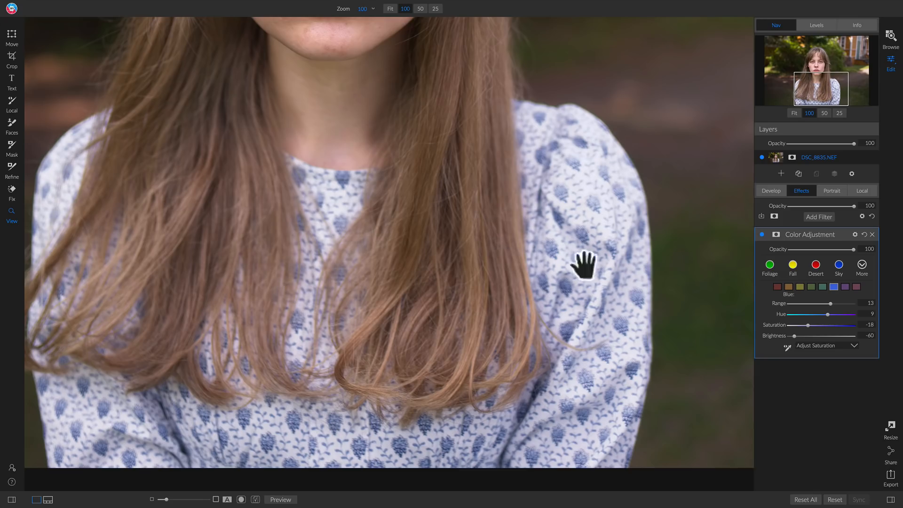
{"action": "left_click", "coordinate": [813, 409]}
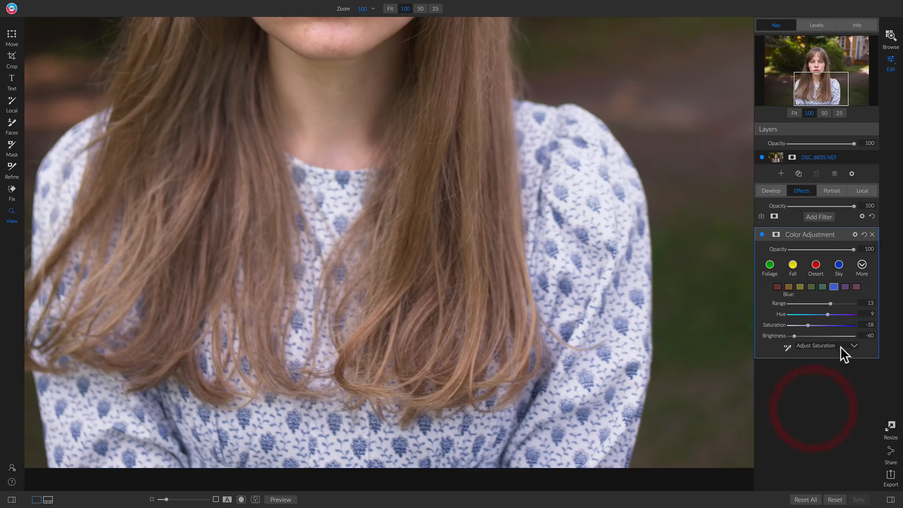
{"action": "double_click", "coordinate": [778, 303]}
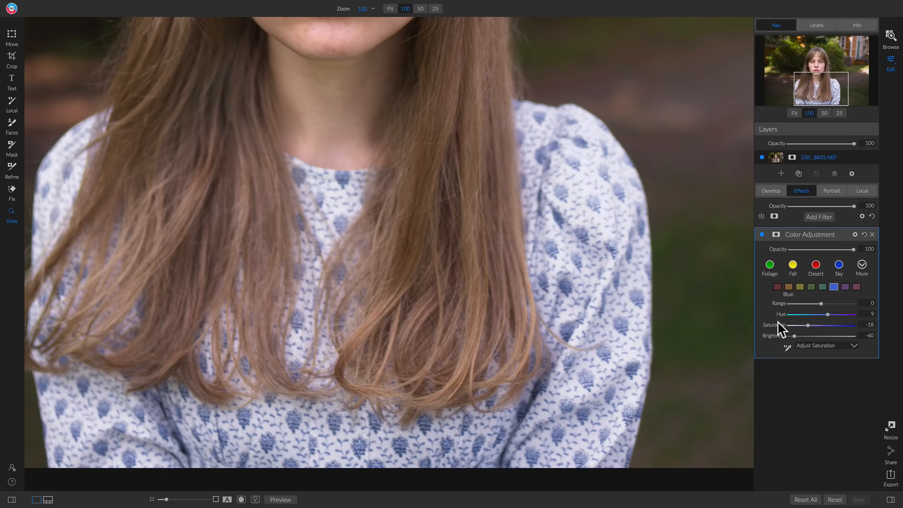
{"action": "left_click", "coordinate": [864, 235]}
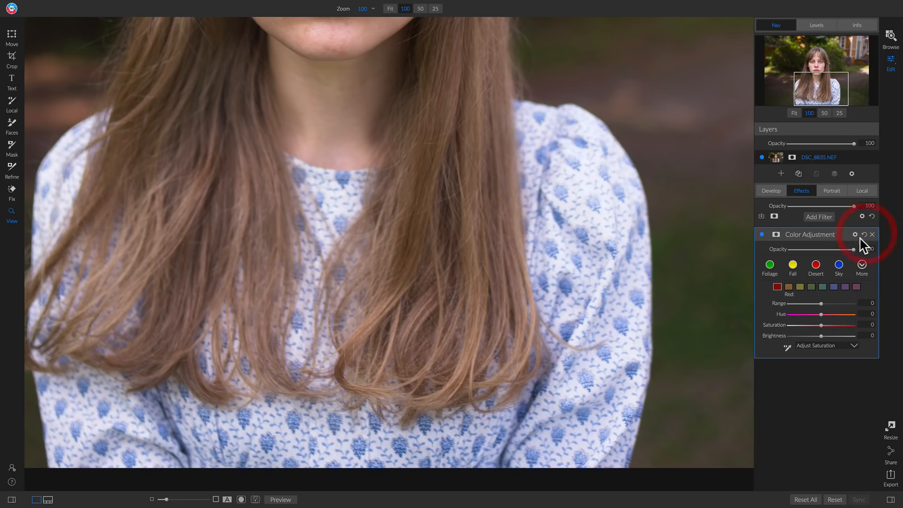
Step: Desaturate the orange background highlights with the targeted adjustment tool, and lower the Orange saturation to -100
{"action": "left_click", "coordinate": [524, 266]}
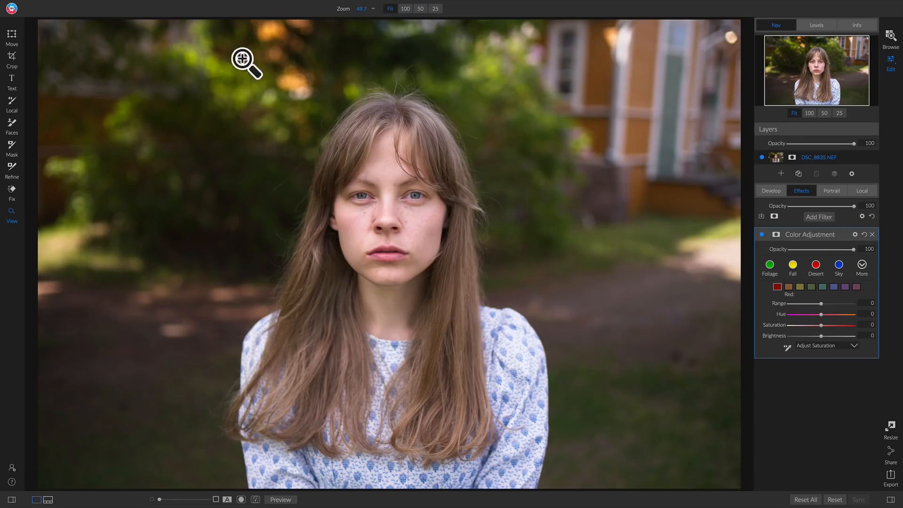
{"action": "left_click", "coordinate": [223, 87]}
{"action": "left_click_drag", "start_coordinate": [389, 241], "coordinate": [411, 278]}
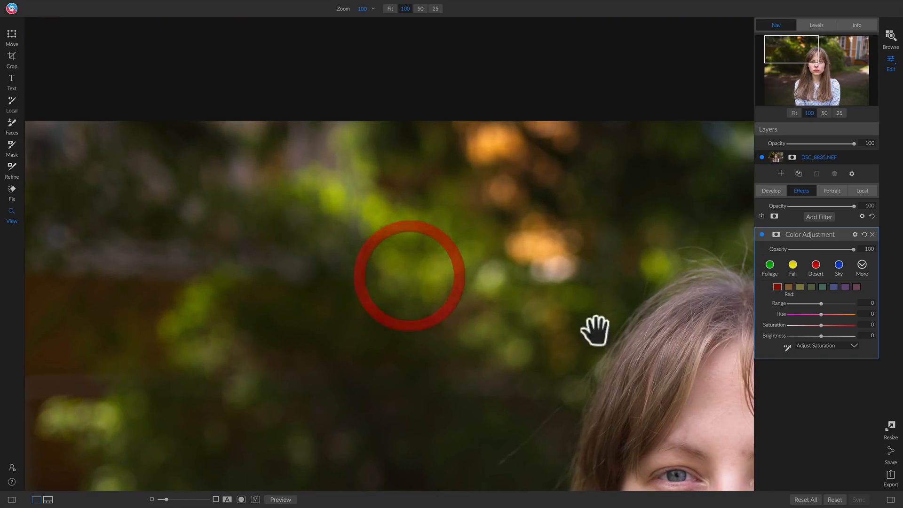
{"action": "left_click", "coordinate": [786, 347]}
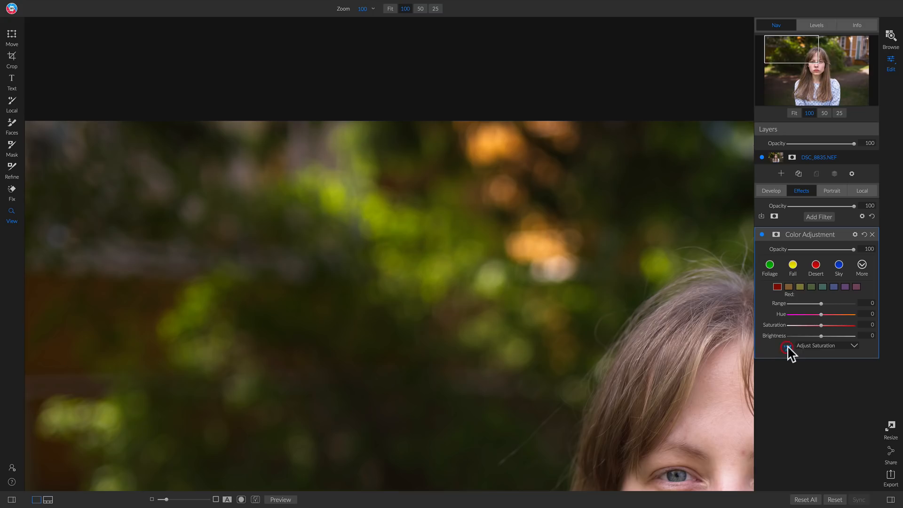
{"action": "left_click_drag", "start_coordinate": [542, 248], "coordinate": [1, 267]}
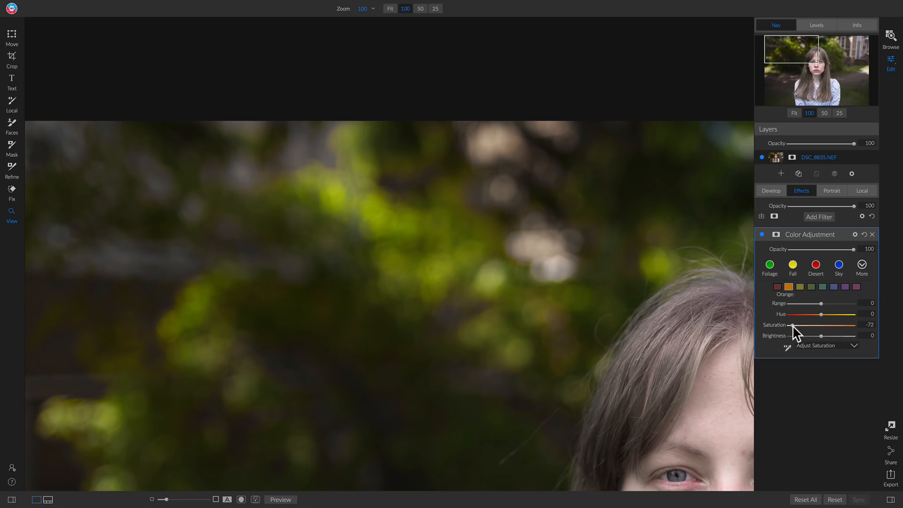
{"action": "left_click_drag", "start_coordinate": [795, 325], "coordinate": [778, 327]}
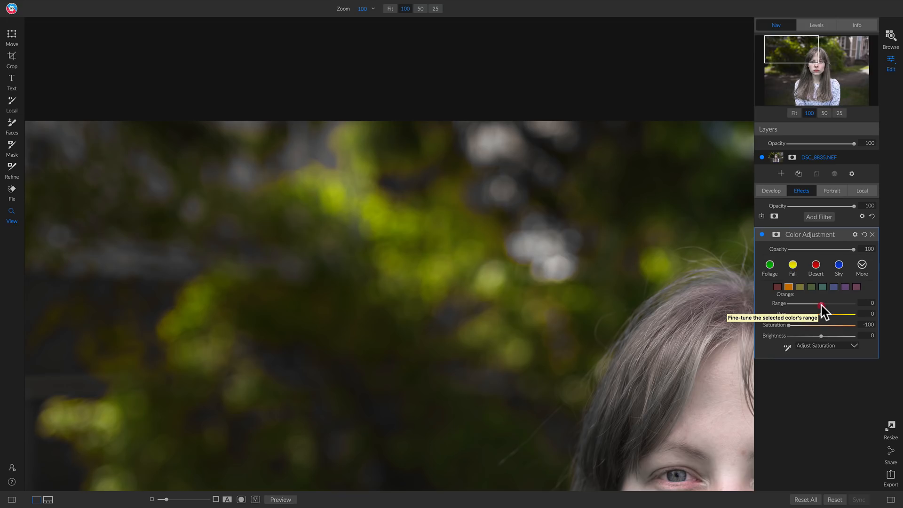
Step: Try out the Orange color range at -20, -100 and 100, and set it to 15
{"action": "left_click_drag", "start_coordinate": [821, 304], "coordinate": [805, 306]}
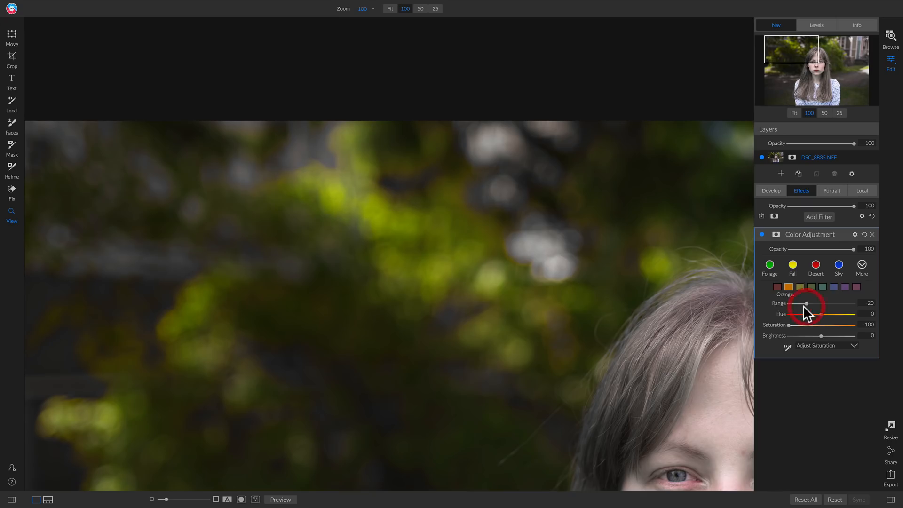
{"action": "double_click", "coordinate": [778, 304]}
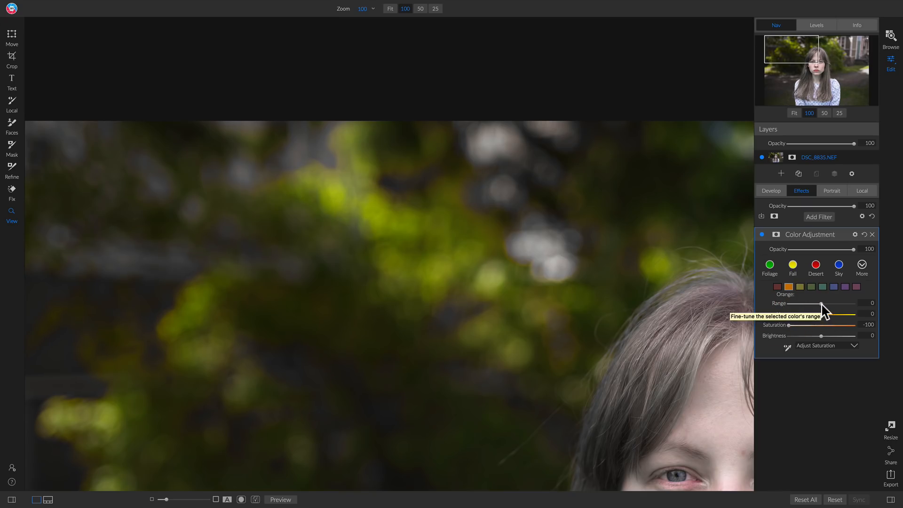
{"action": "left_click_drag", "start_coordinate": [820, 302], "coordinate": [776, 304]}
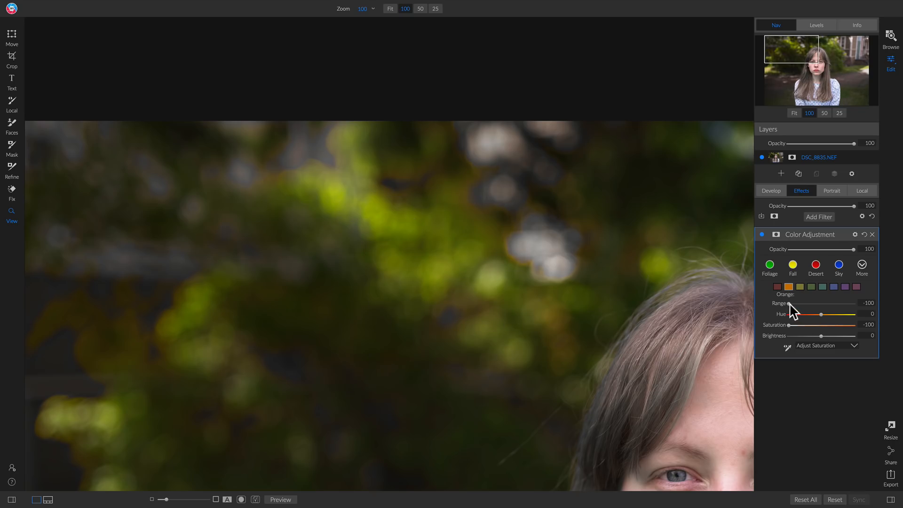
{"action": "left_click_drag", "start_coordinate": [789, 303], "coordinate": [890, 305]}
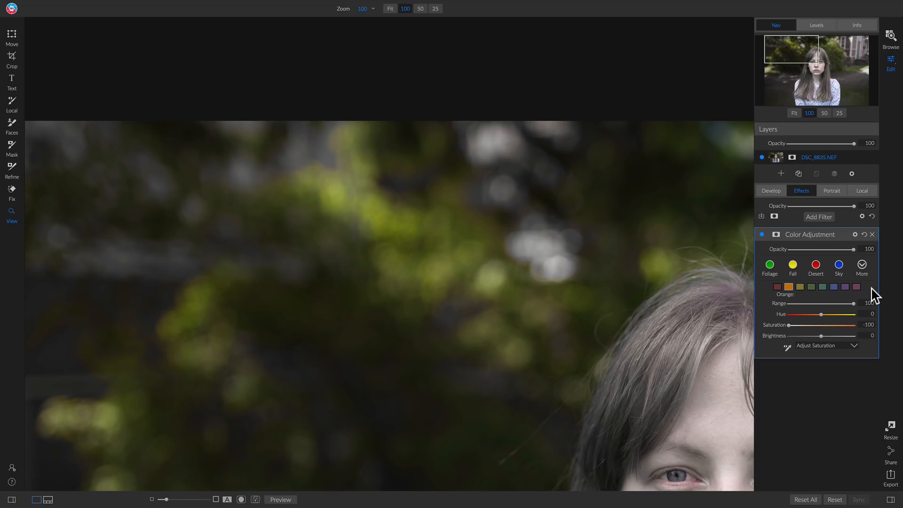
{"action": "left_click_drag", "start_coordinate": [854, 305], "coordinate": [831, 304]}
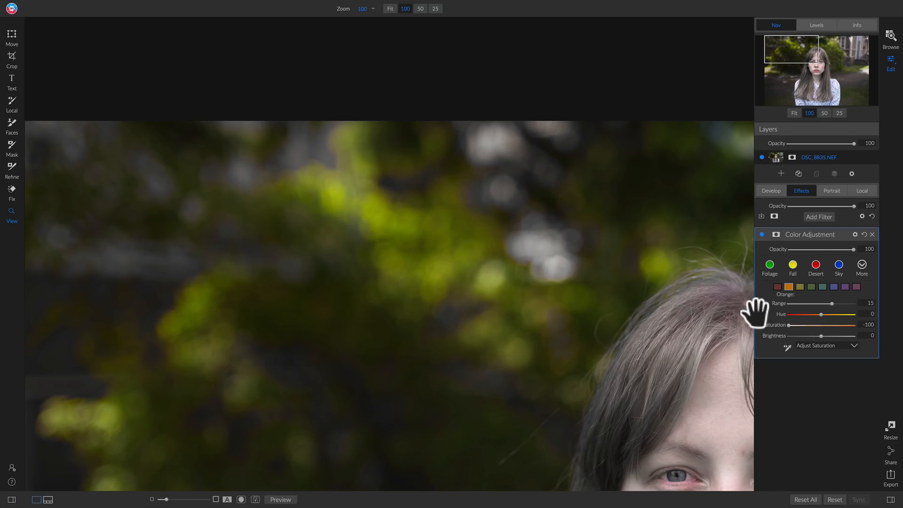
Step: Remove the Color Adjustment filter, and show and hide the filmstrip of photos
{"action": "left_click", "coordinate": [871, 234]}
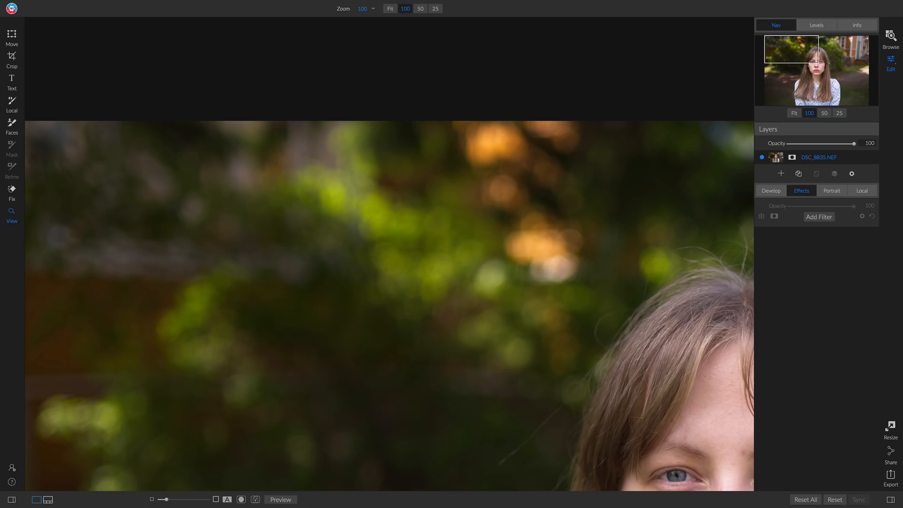
{"action": "left_click", "coordinate": [499, 295]}
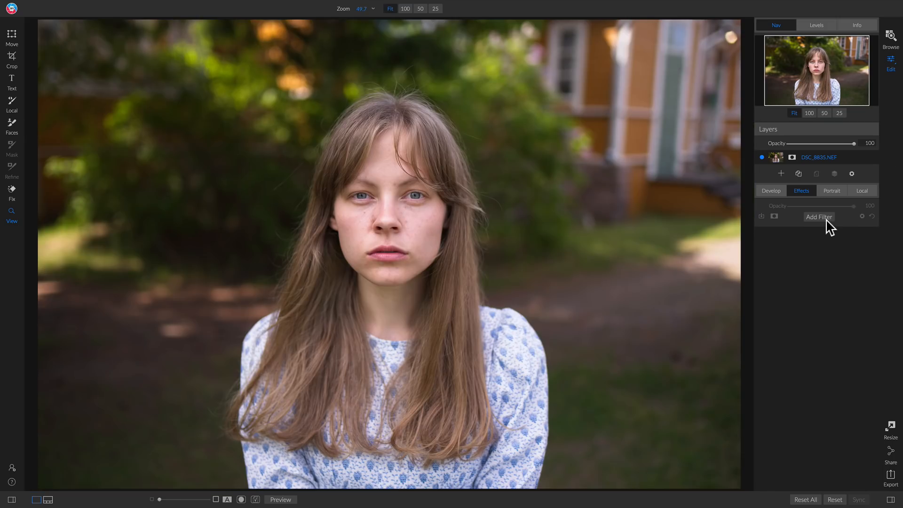
{"action": "key", "text": "w"}
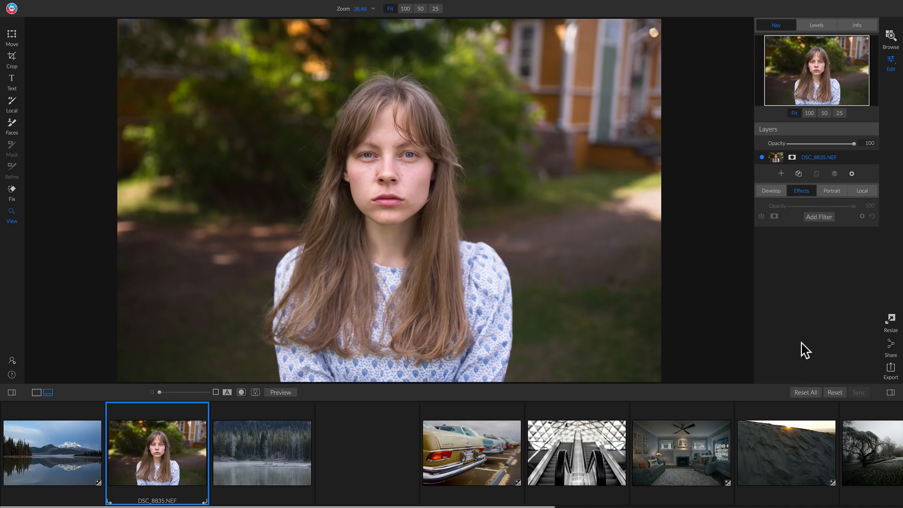
{"action": "key", "text": "w"}
Step: Add a Color Enhancer filter to the portrait
{"action": "left_click", "coordinate": [819, 218]}
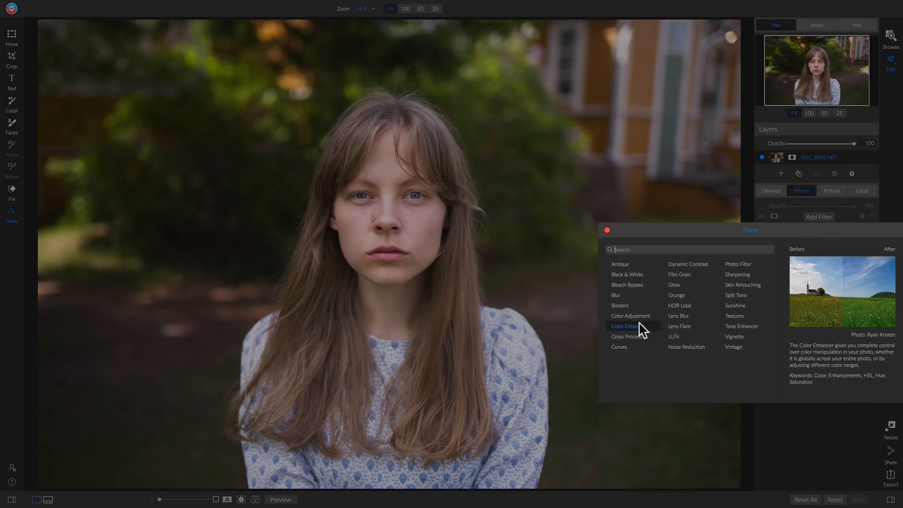
{"action": "left_click", "coordinate": [897, 193]}
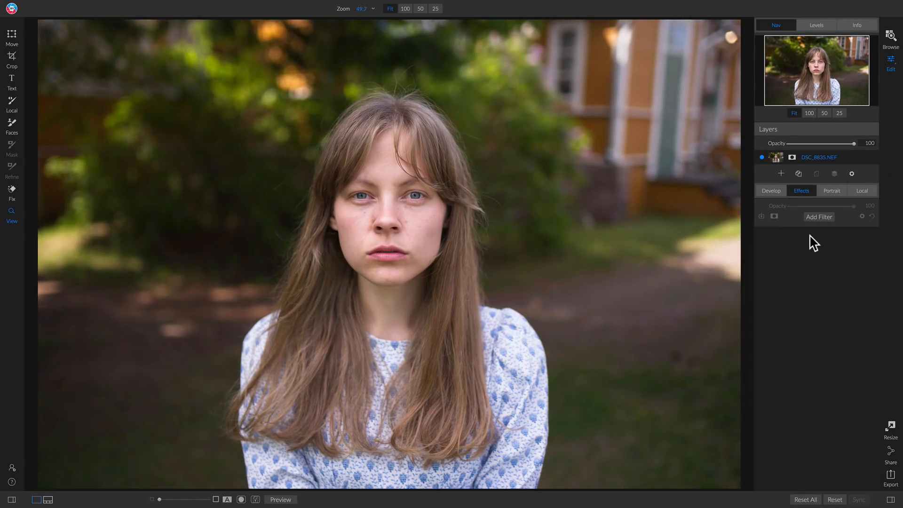
{"action": "left_click", "coordinate": [822, 218]}
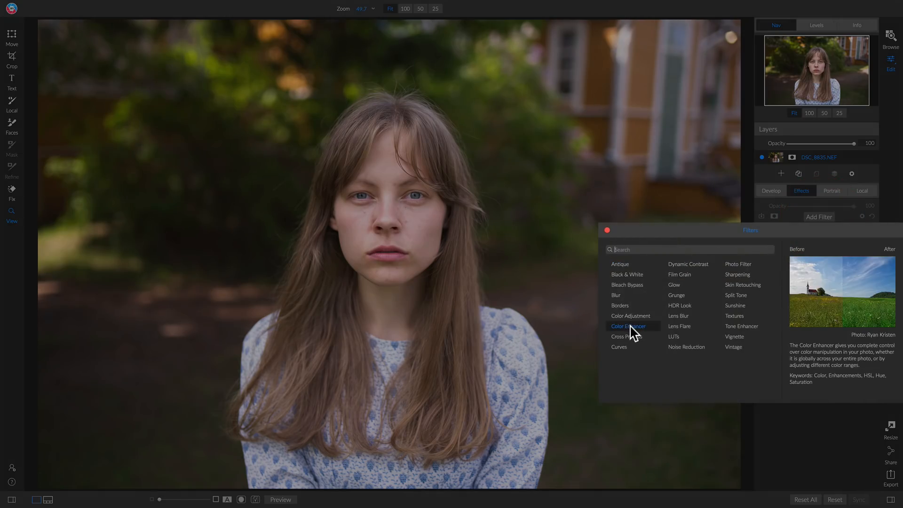
{"action": "left_click", "coordinate": [630, 325]}
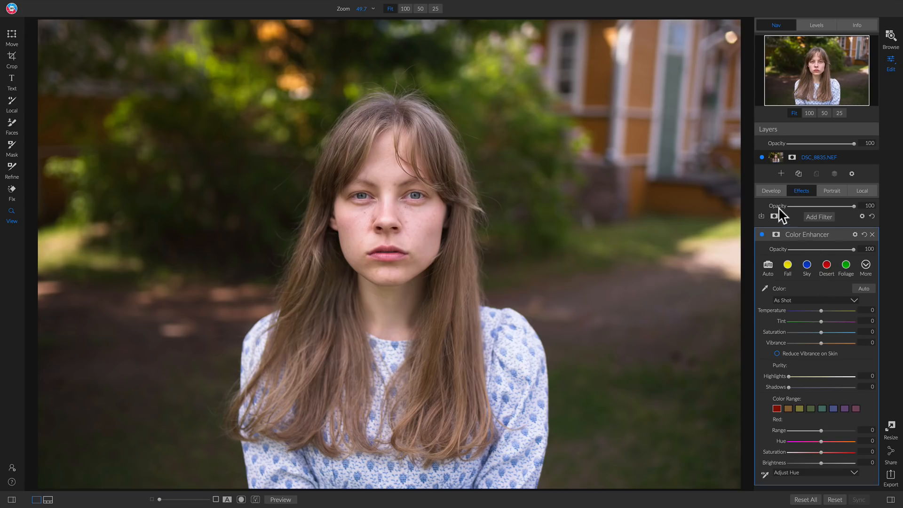
Step: Look over the Tone & Color settings in Develop for comparison, and return to the Effects filters
{"action": "left_click", "coordinate": [775, 191]}
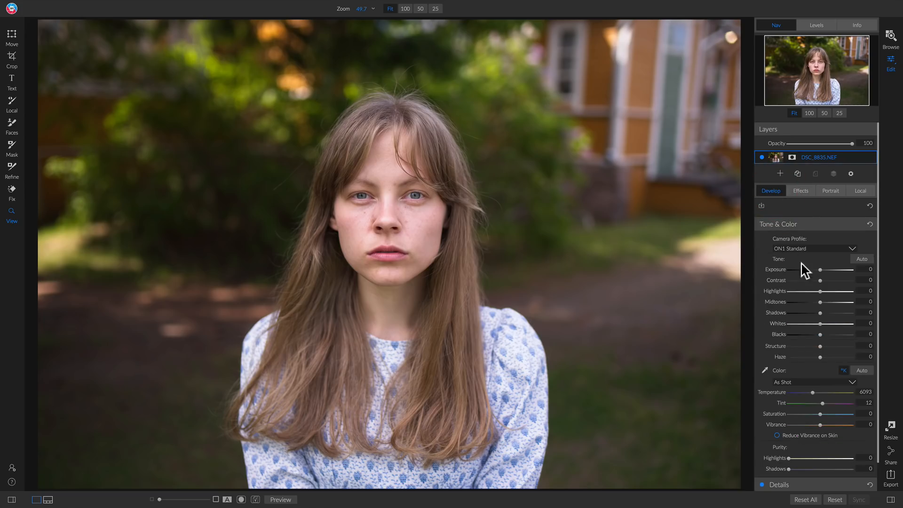
{"action": "scroll", "coordinate": [767, 363], "scroll_direction": "down", "scroll_amount": 1}
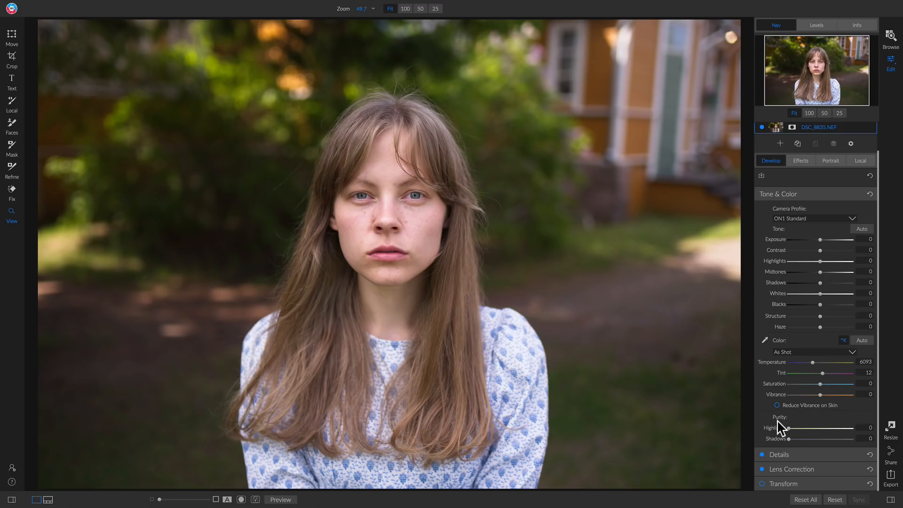
{"action": "left_click", "coordinate": [792, 162]}
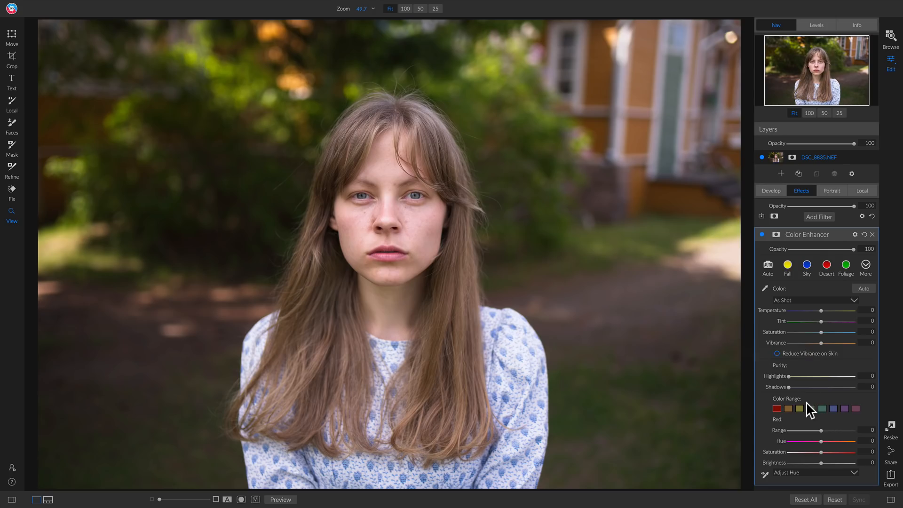
Step: Add a Color Adjustment filter, compare its controls with those of Color Enhancer, and remove it
{"action": "left_click", "coordinate": [820, 217]}
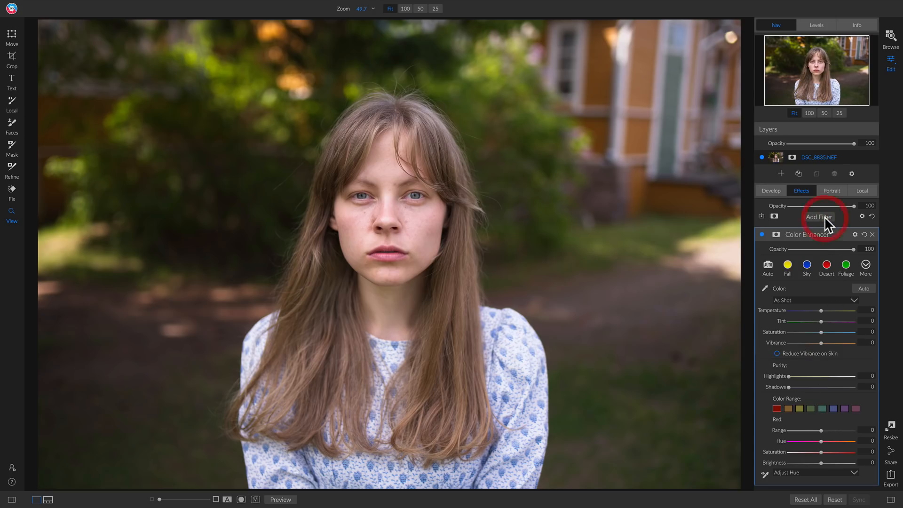
{"action": "left_click", "coordinate": [642, 316]}
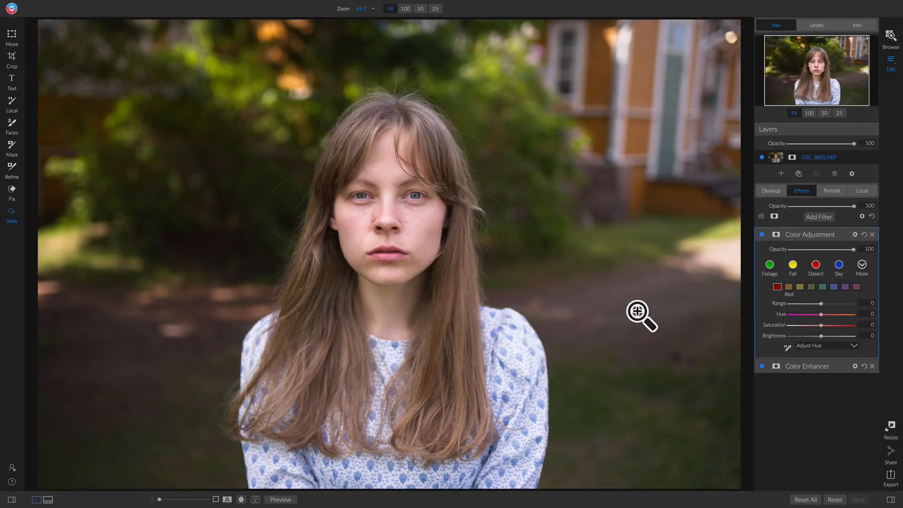
{"action": "left_click", "coordinate": [840, 369]}
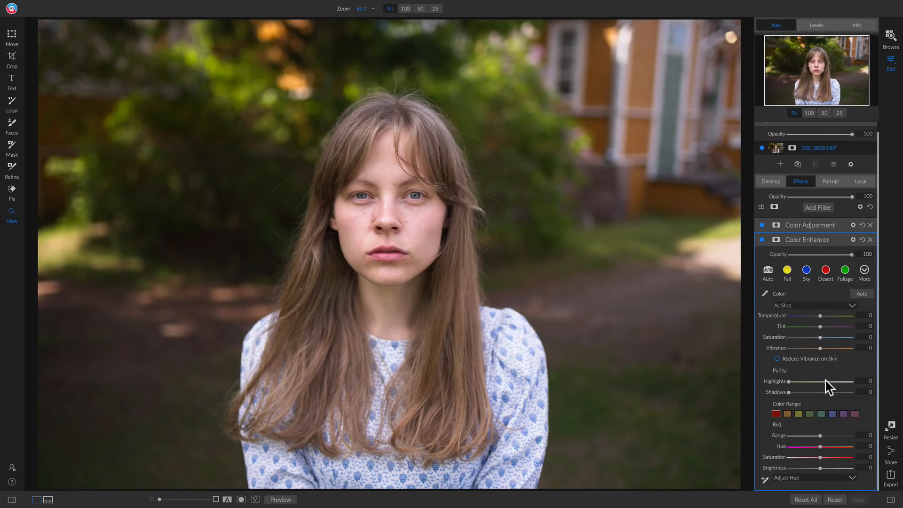
{"action": "left_click", "coordinate": [839, 223]}
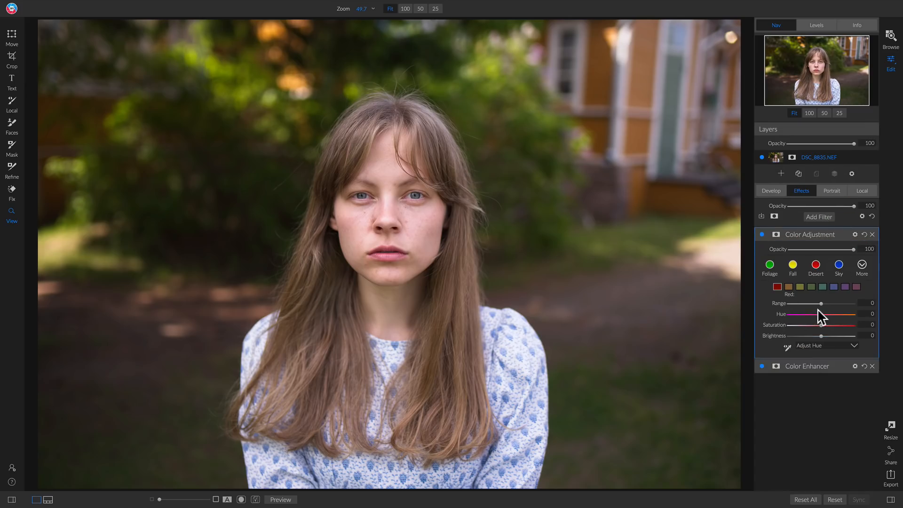
{"action": "left_click", "coordinate": [872, 234]}
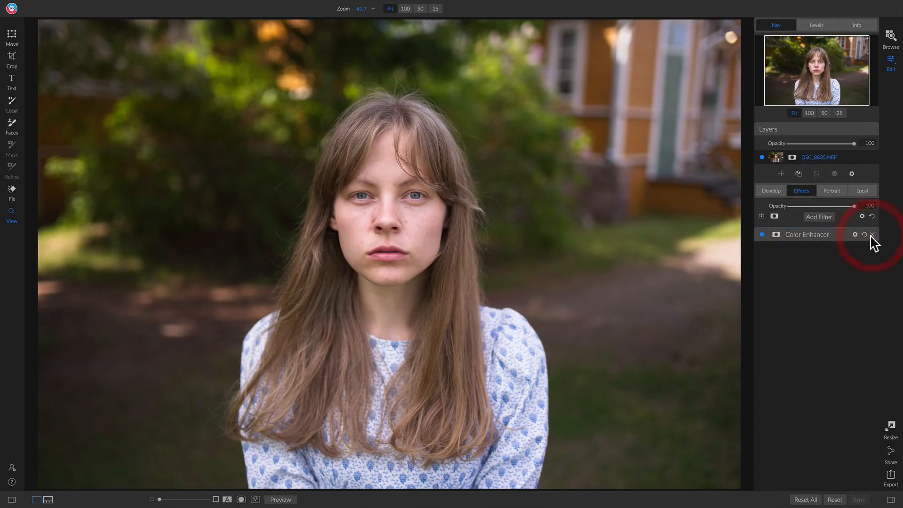
Step: Set the Color Enhancer temperature to 18, then try sampling the white balance from the dress sleeve and undo the sample
{"action": "left_click", "coordinate": [839, 235]}
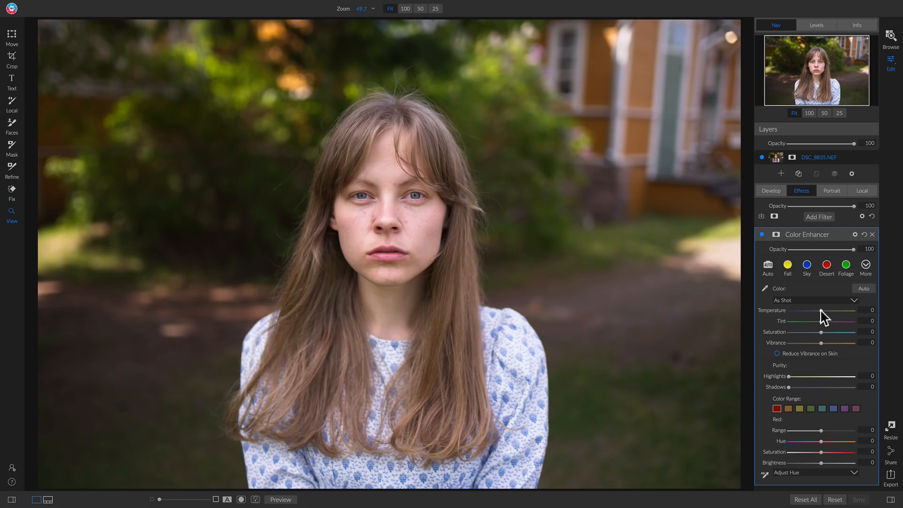
{"action": "mouse_move", "coordinate": [820, 310]}
{"action": "left_mouse_down"}
{"action": "mouse_move", "coordinate": [806, 311]}
{"action": "mouse_move", "coordinate": [830, 311]}
{"action": "left_mouse_up"}
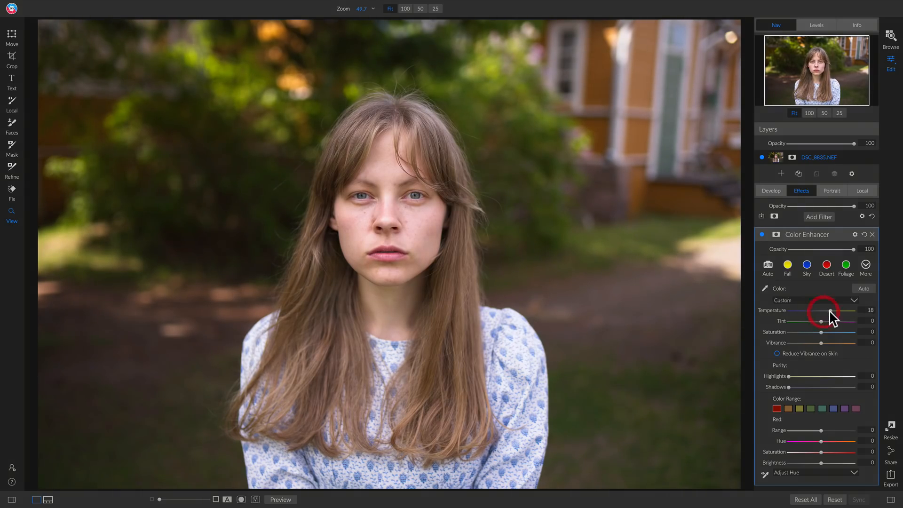
{"action": "left_click", "coordinate": [764, 288]}
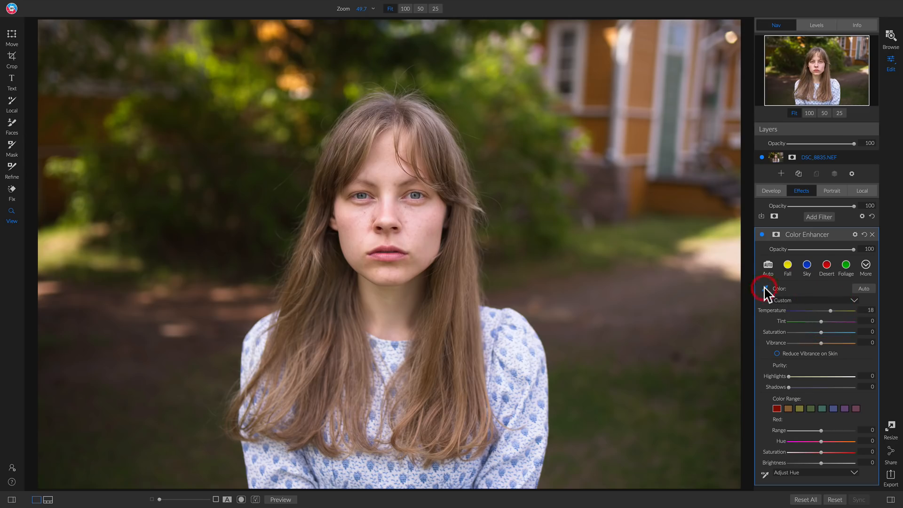
{"action": "left_click", "coordinate": [521, 354]}
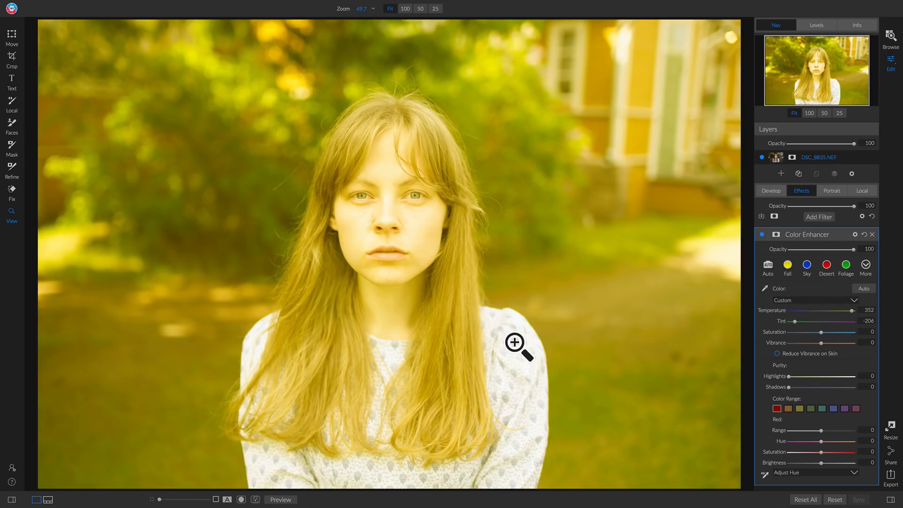
{"action": "key", "text": "ctrl+z"}
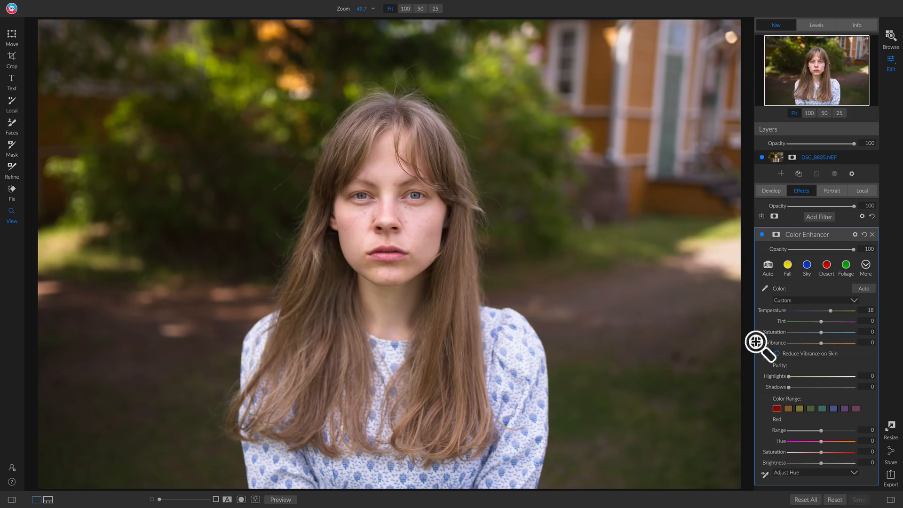
Step: Sample the white balance from the dress fabric at 100% zoom, and reset the Color Enhancer filter
{"action": "left_click", "coordinate": [498, 369]}
{"action": "left_click_drag", "start_coordinate": [535, 362], "coordinate": [463, 352]}
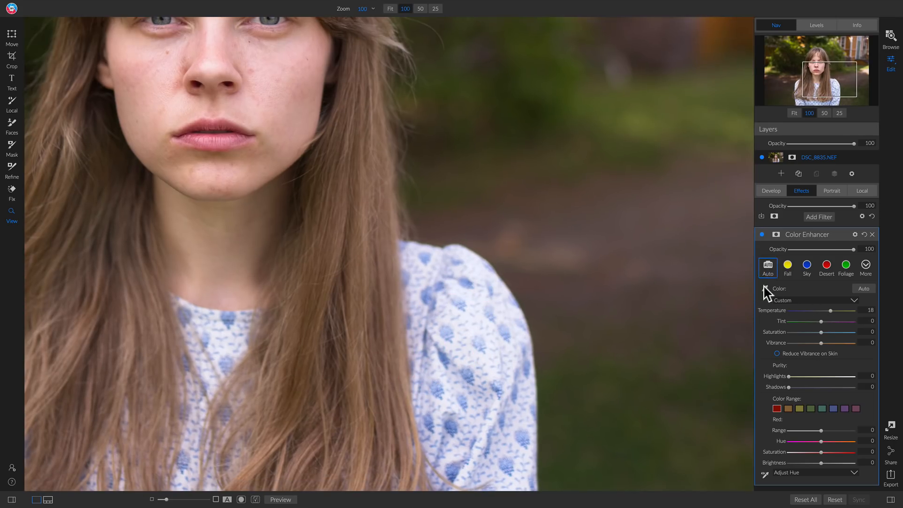
{"action": "left_click", "coordinate": [765, 289]}
{"action": "left_click", "coordinate": [489, 365]}
{"action": "left_click", "coordinate": [489, 365]}
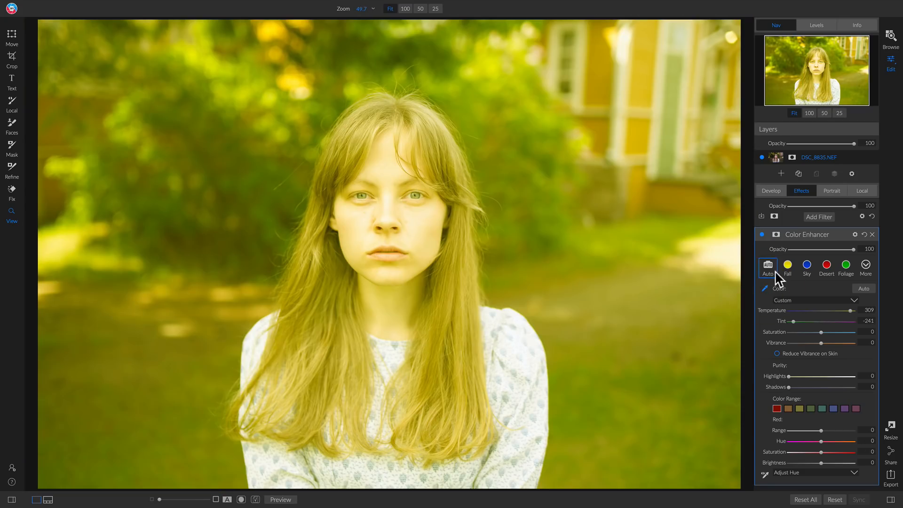
{"action": "left_click", "coordinate": [864, 234]}
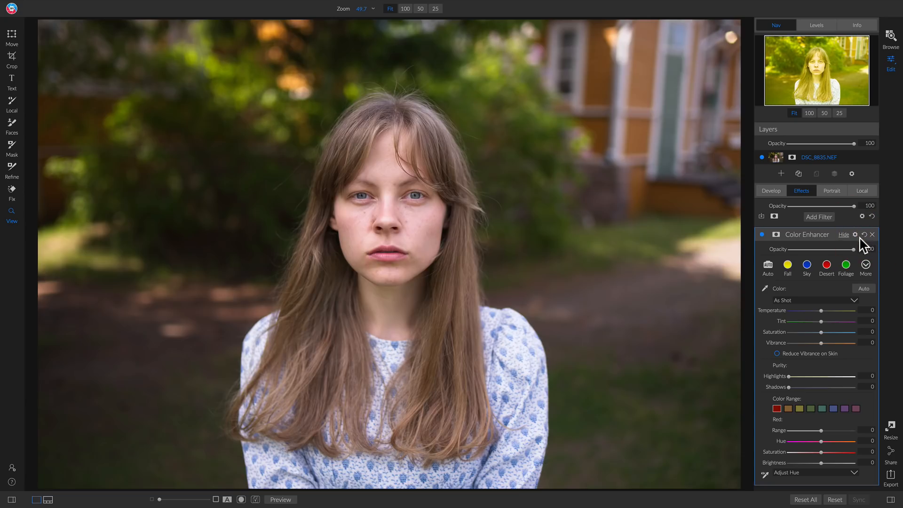
Step: Sample the white balance from the white trim of the background house, and set temperature to -26 and tint to -40
{"action": "left_click", "coordinate": [765, 288]}
{"action": "left_click", "coordinate": [618, 37]}
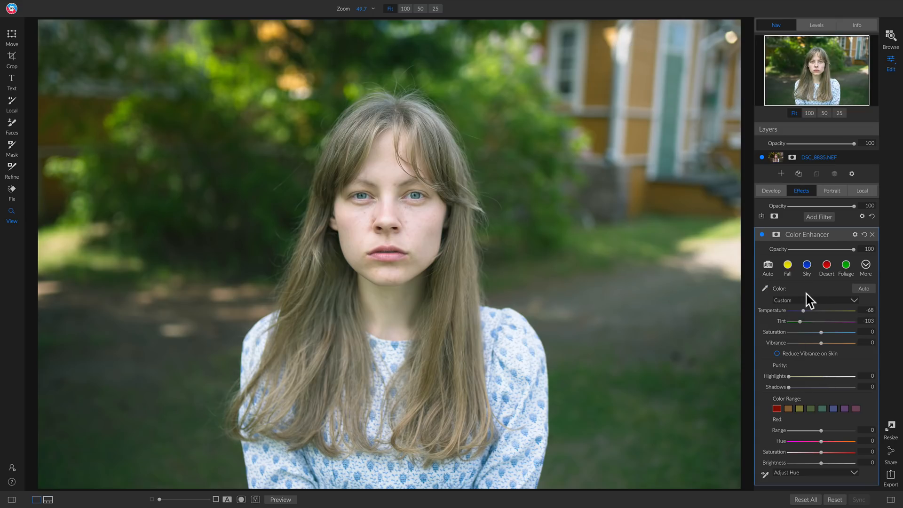
{"action": "left_click_drag", "start_coordinate": [803, 310], "coordinate": [806, 322]}
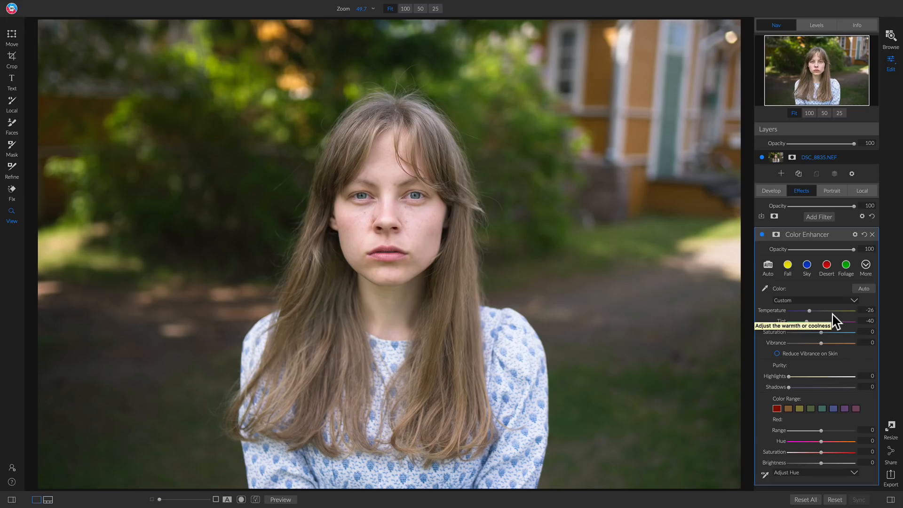
Step: Enable Reduce Vibrance on Skin, and set saturation to 4, vibrance to 8 and shadows purity to 42
{"action": "left_click", "coordinate": [776, 354]}
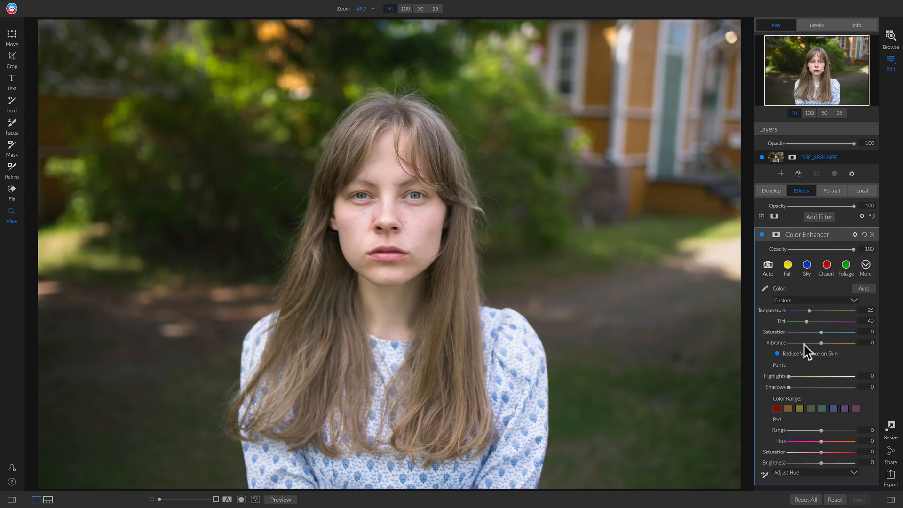
{"action": "left_click_drag", "start_coordinate": [822, 333], "coordinate": [827, 342]}
{"action": "left_click_drag", "start_coordinate": [788, 377], "coordinate": [814, 386]}
{"action": "left_click", "coordinate": [833, 387]}
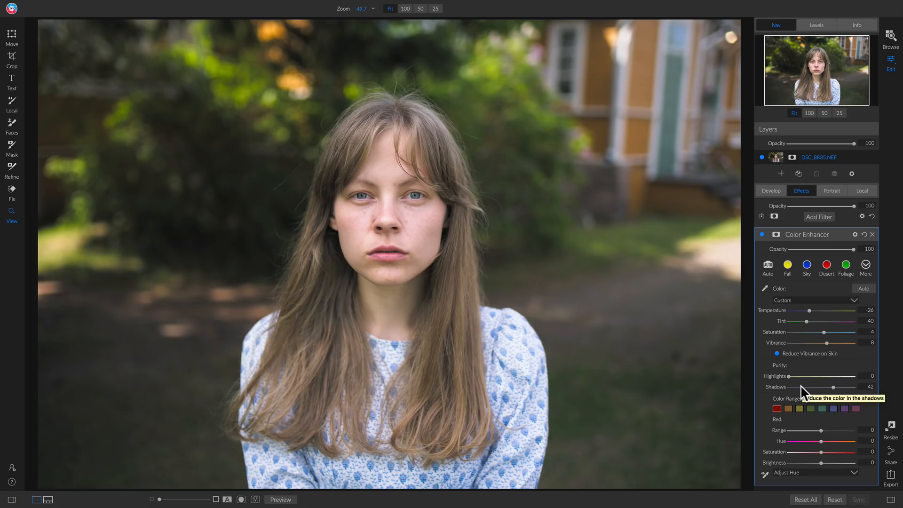
Step: Remove the Color Enhancer filter and add a Cross Process filter
{"action": "left_click", "coordinate": [871, 234]}
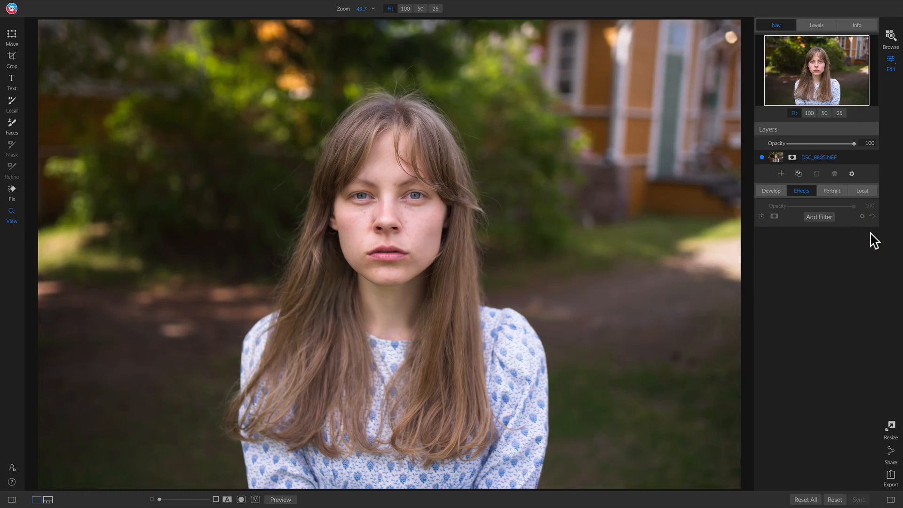
{"action": "left_click", "coordinate": [825, 218]}
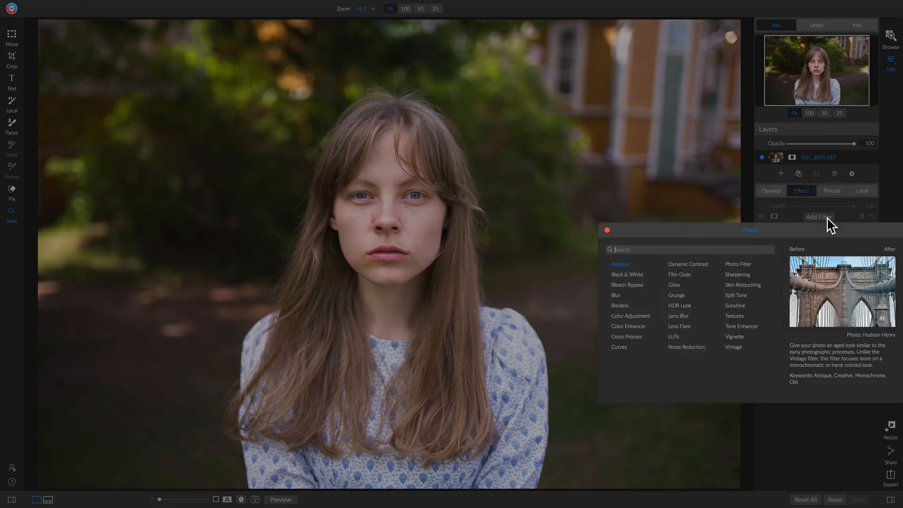
{"action": "left_click", "coordinate": [627, 337]}
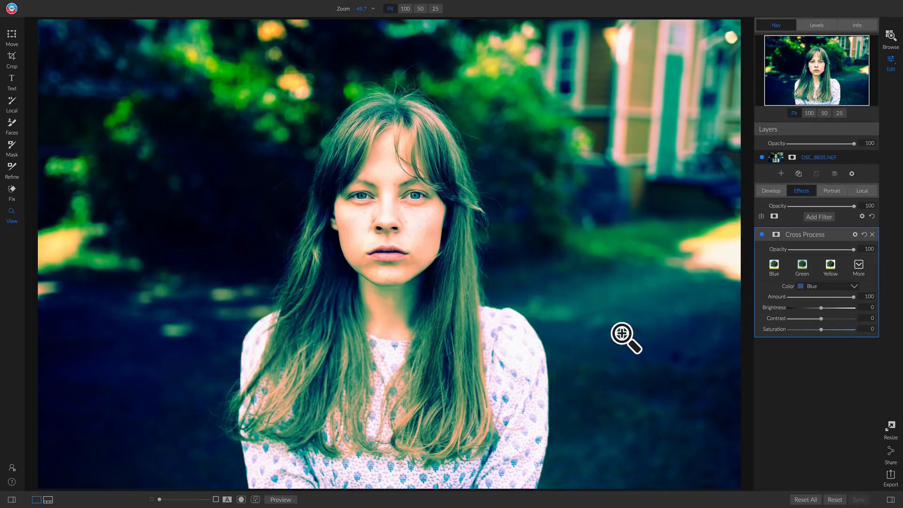
Step: Preview the Cross Process colors and styles, and try the filter's opacity at 13 and back at 100
{"action": "left_click", "coordinate": [814, 287]}
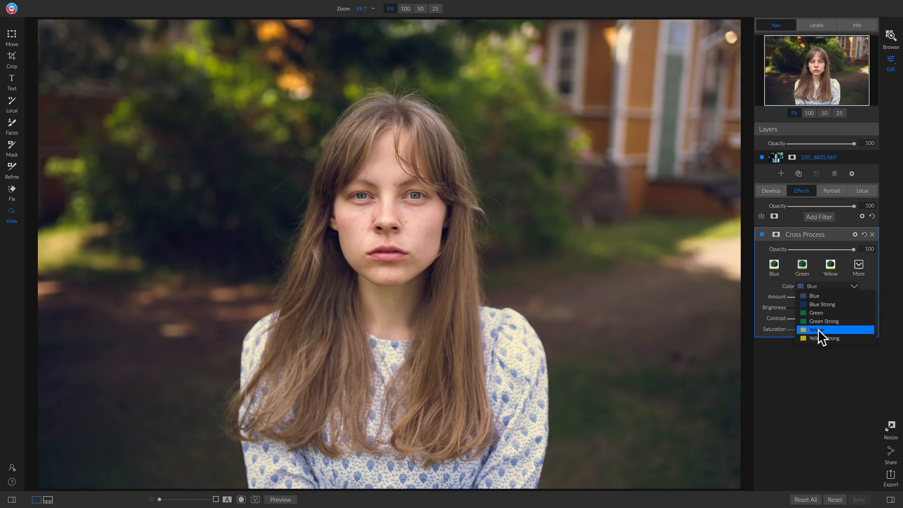
{"action": "left_click", "coordinate": [815, 356]}
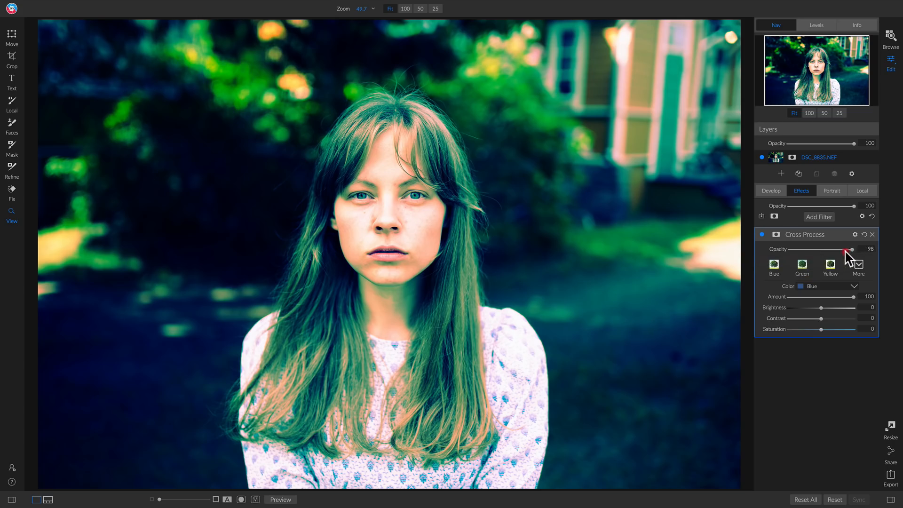
{"action": "left_click_drag", "start_coordinate": [850, 250], "coordinate": [797, 252]}
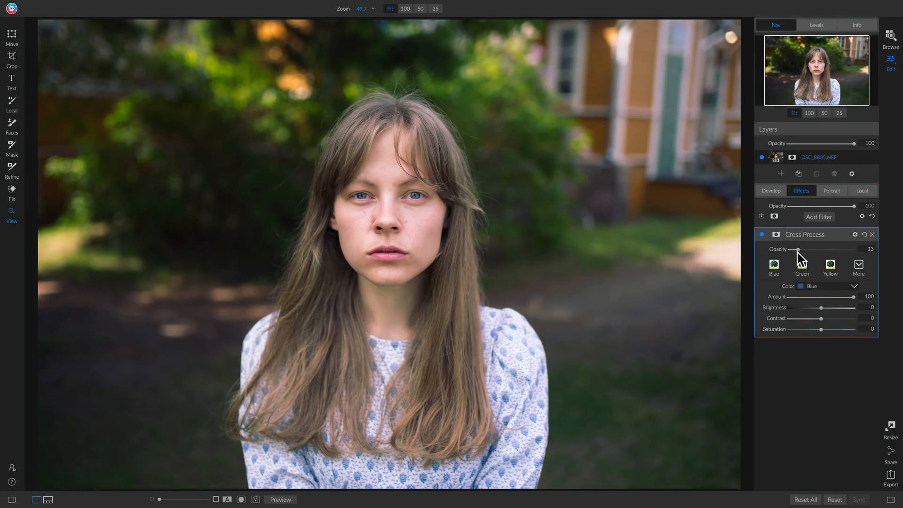
{"action": "left_click_drag", "start_coordinate": [802, 255], "coordinate": [879, 258]}
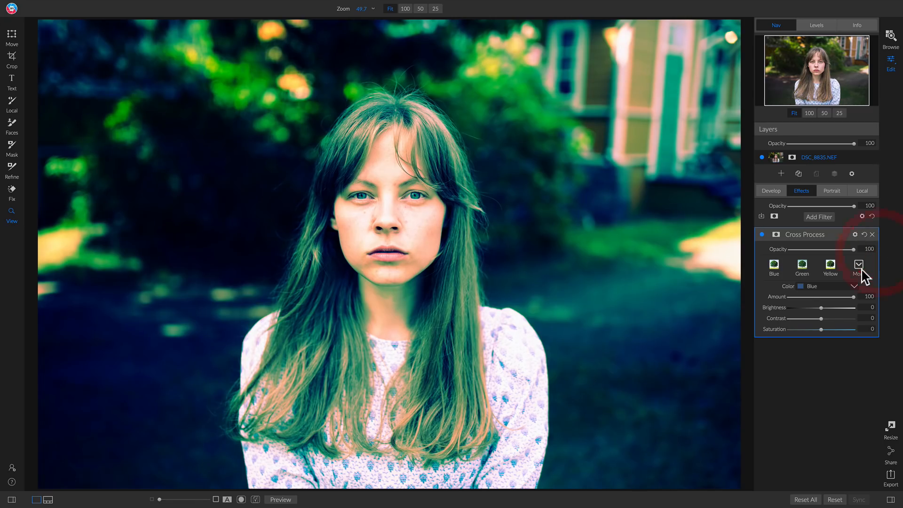
{"action": "left_click", "coordinate": [859, 267]}
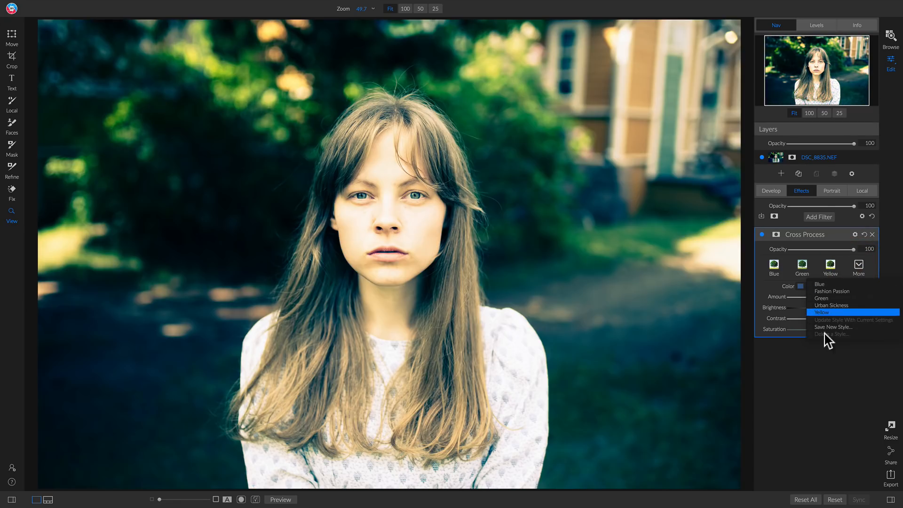
{"action": "left_click", "coordinate": [816, 379]}
Step: Set the Cross Process color to Yellow, the filter's opacity to 58 and its contrast to 38
{"action": "left_click", "coordinate": [817, 287]}
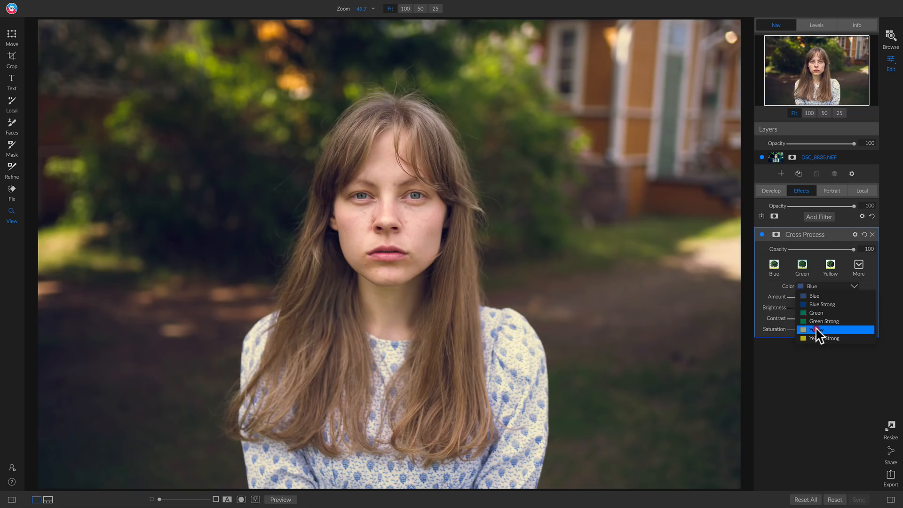
{"action": "left_click", "coordinate": [817, 329]}
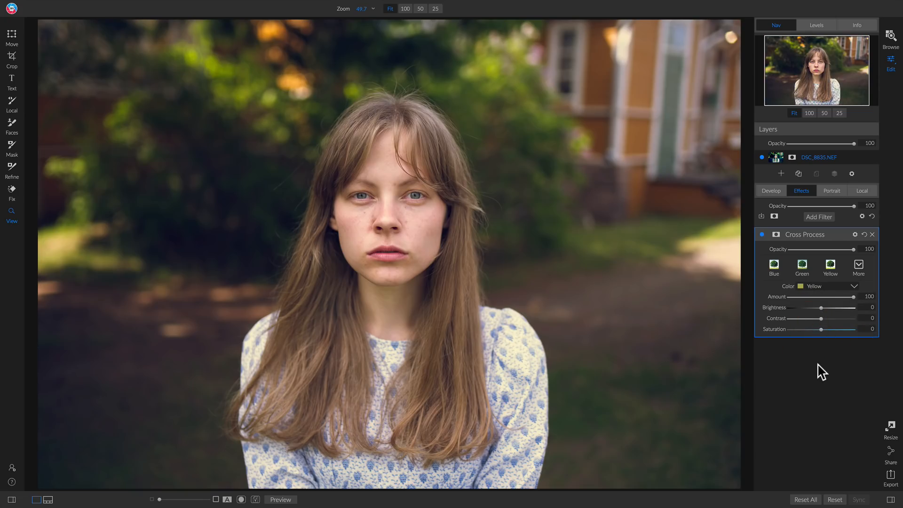
{"action": "left_click_drag", "start_coordinate": [852, 249], "coordinate": [828, 251]}
{"action": "left_click_drag", "start_coordinate": [819, 317], "coordinate": [841, 319]}
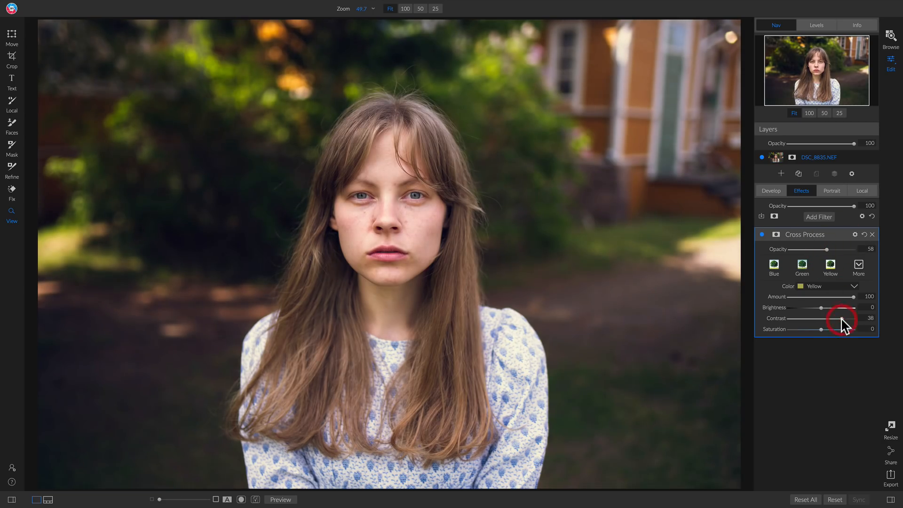
Step: Compare the portrait without Cross Process, and set the filter's color to Blue Strong, opacity to 24, brightness to 24 and contrast to -17
{"action": "left_click", "coordinate": [761, 234]}
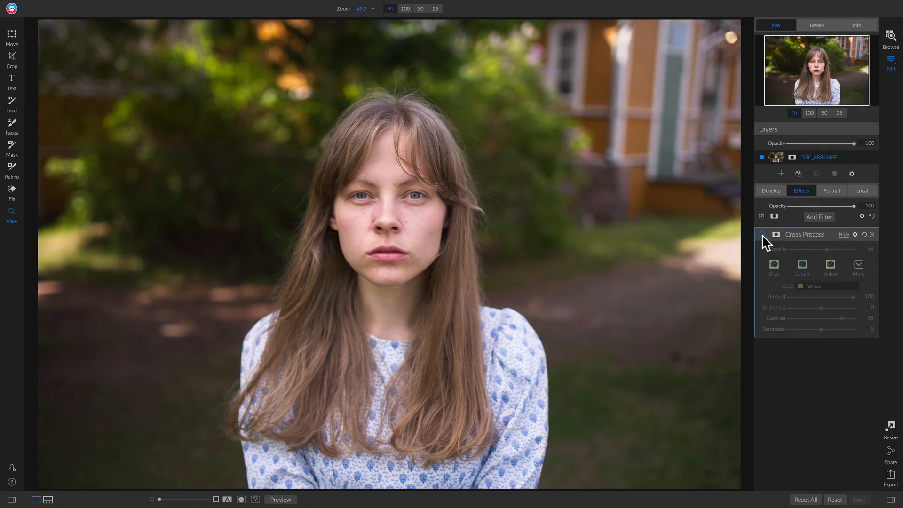
{"action": "left_click", "coordinate": [762, 234]}
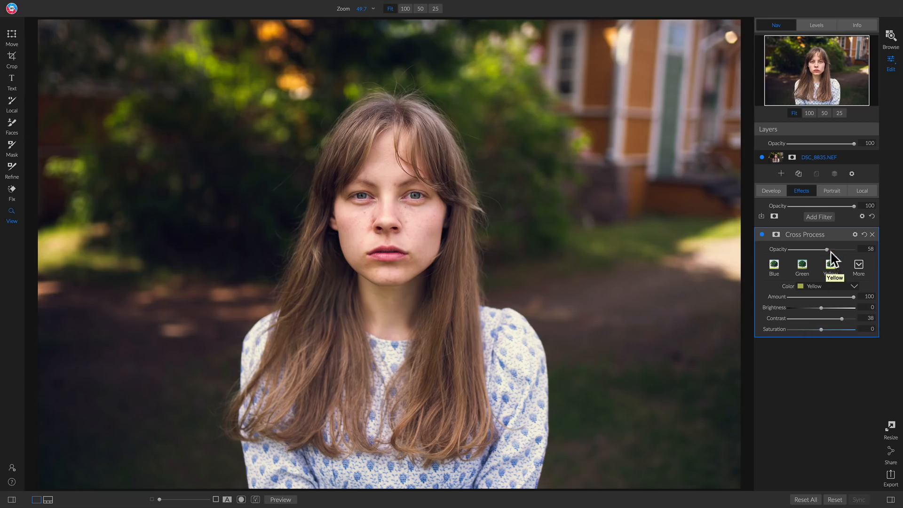
{"action": "left_click", "coordinate": [859, 265]}
{"action": "left_click", "coordinate": [839, 288]}
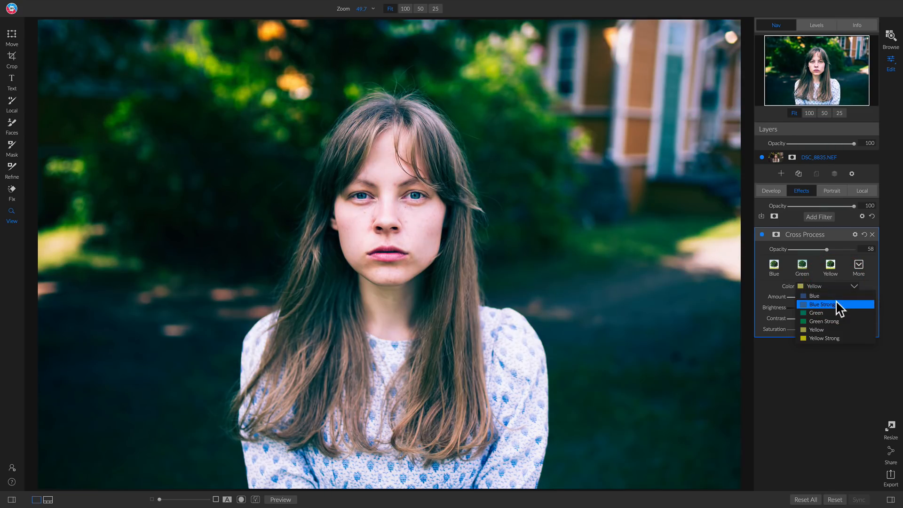
{"action": "left_click", "coordinate": [840, 305]}
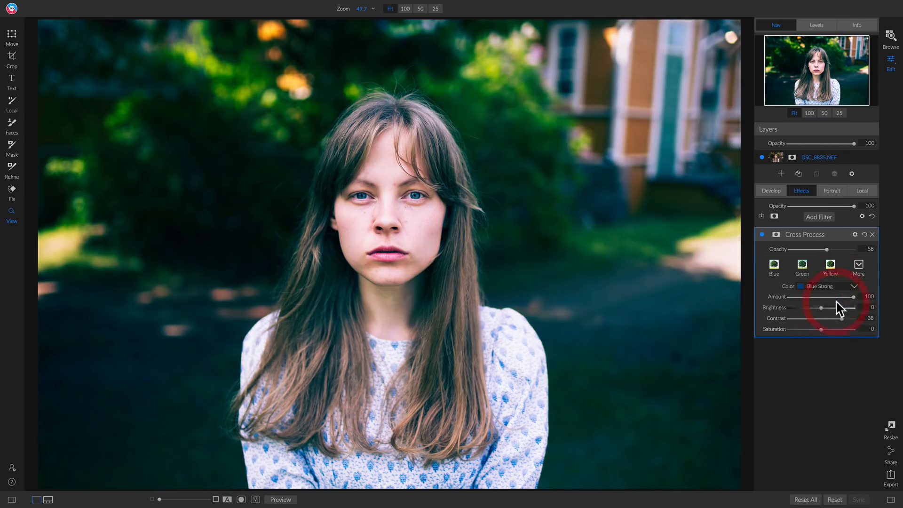
{"action": "left_click_drag", "start_coordinate": [826, 253], "coordinate": [804, 256]}
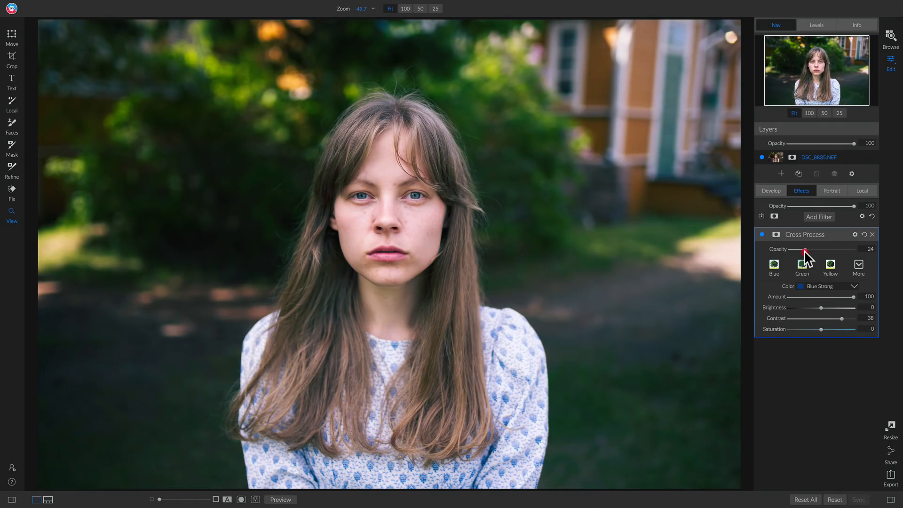
{"action": "mouse_move", "coordinate": [841, 319]}
{"action": "left_mouse_down"}
{"action": "mouse_move", "coordinate": [807, 320]}
{"action": "mouse_move", "coordinate": [836, 308]}
{"action": "left_mouse_up"}
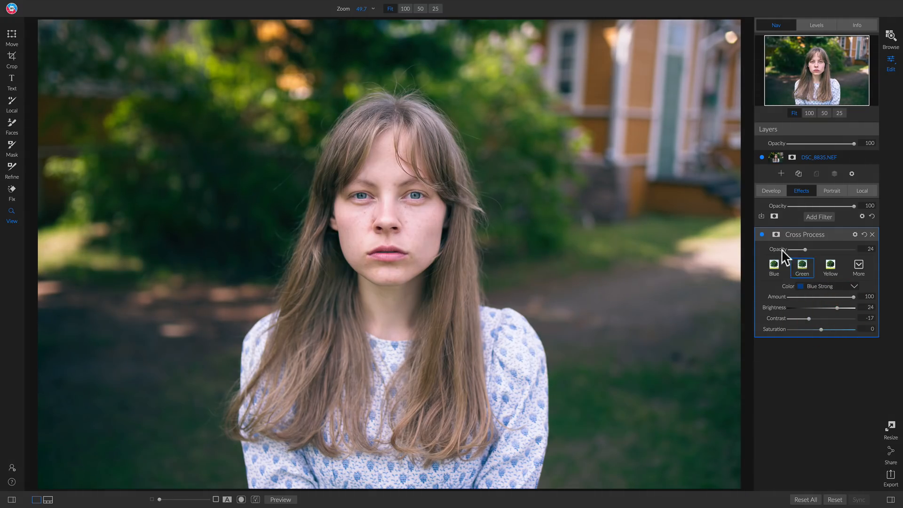
Step: Compare the portrait with and without the Cross Process filter, and change the filter's color to Blue
{"action": "left_click", "coordinate": [761, 234]}
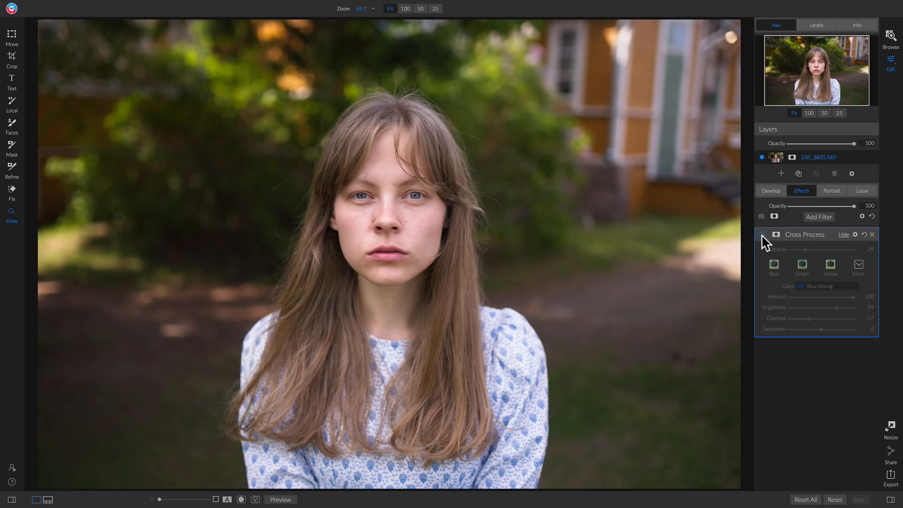
{"action": "left_click", "coordinate": [762, 234]}
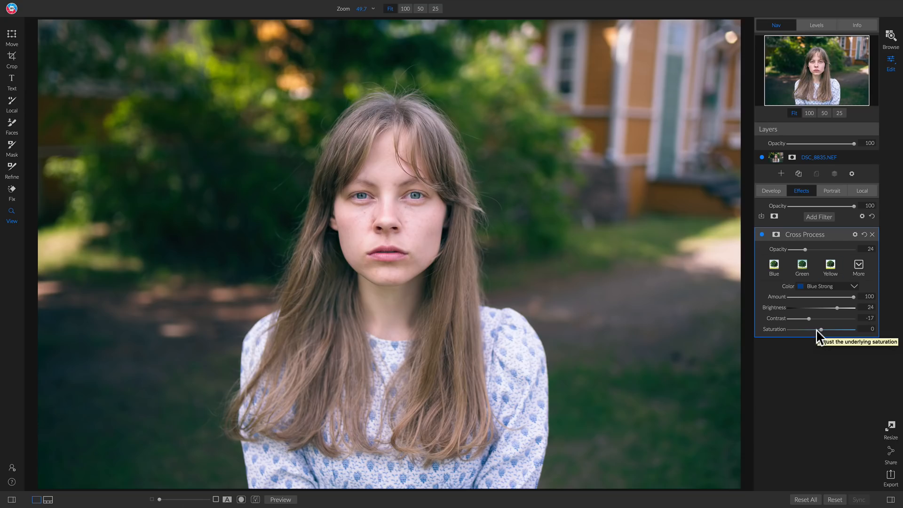
{"action": "left_click", "coordinate": [828, 287]}
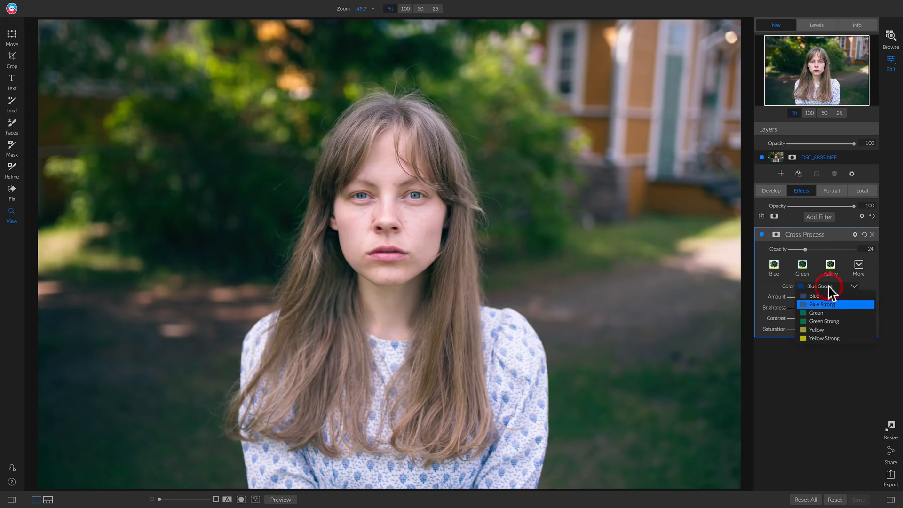
{"action": "left_click", "coordinate": [827, 296]}
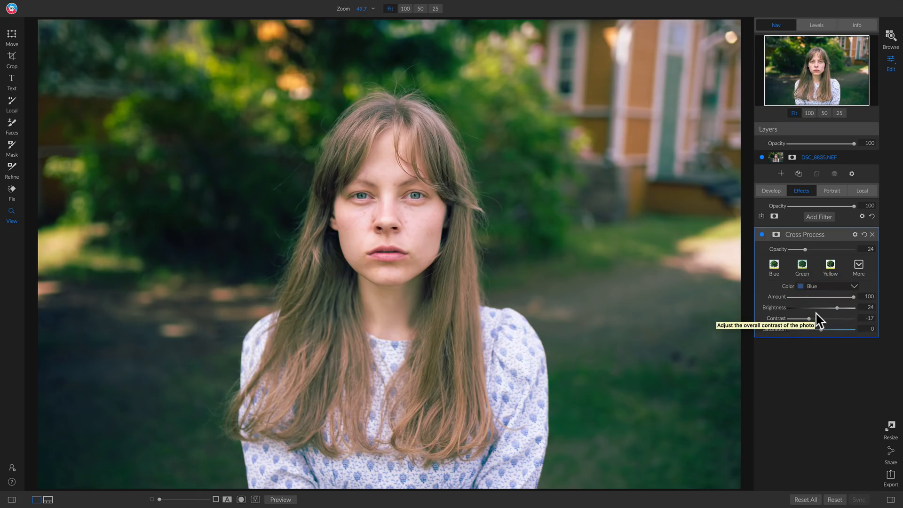
Step: Remove the Cross Process filter and open the coastal photo DSC01573.ARW for editing
{"action": "left_click", "coordinate": [872, 235]}
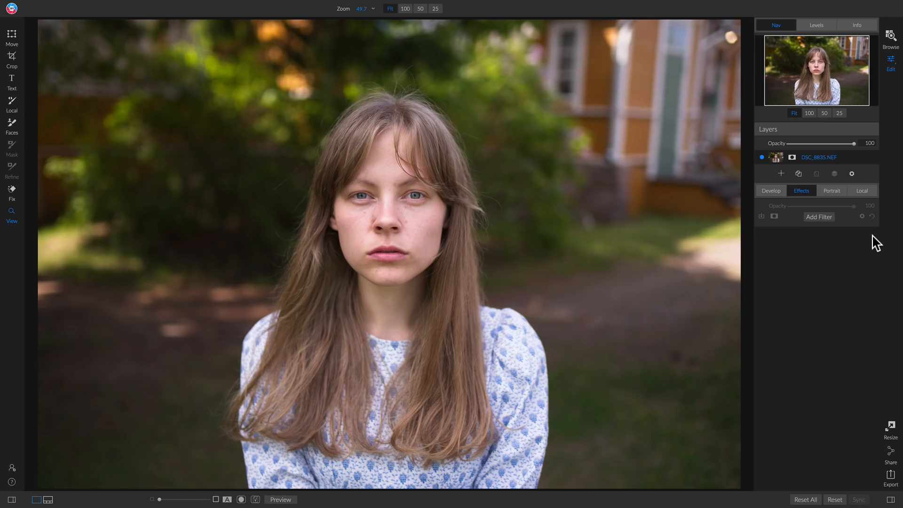
{"action": "key", "text": "n"}
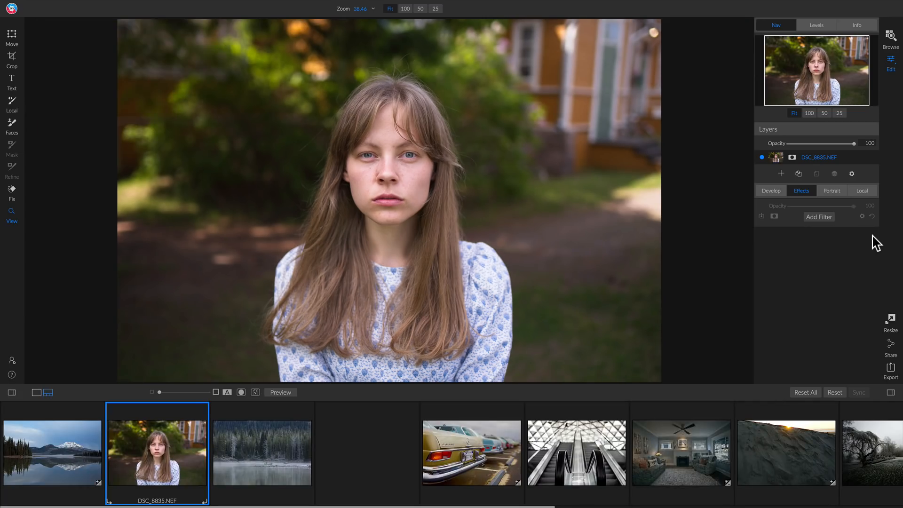
{"action": "left_click", "coordinate": [378, 464]}
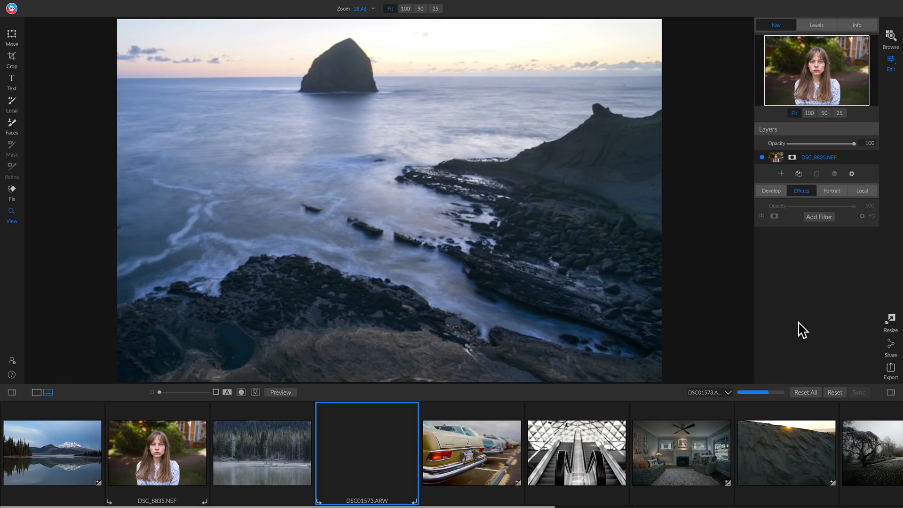
{"action": "key", "text": "e"}
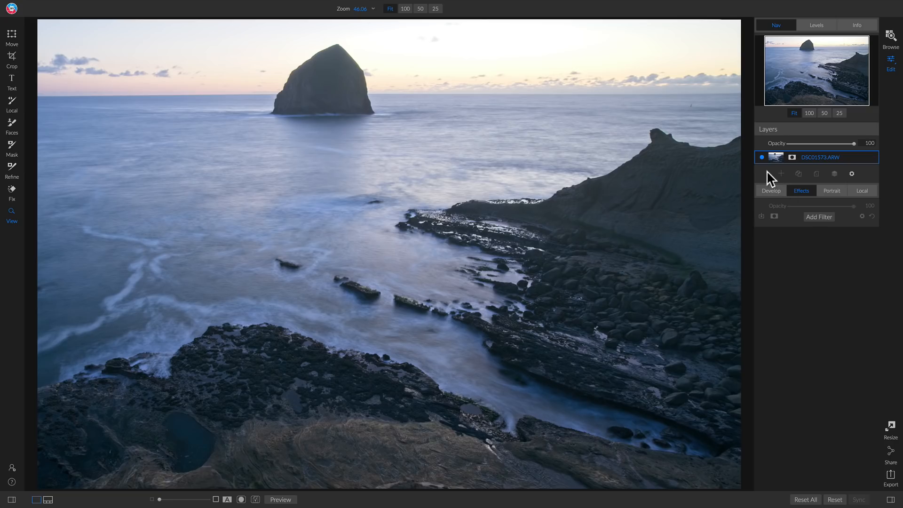
Step: Review the coastal photo's Develop tone and color settings and compare the image with its unedited version
{"action": "left_click", "coordinate": [769, 191]}
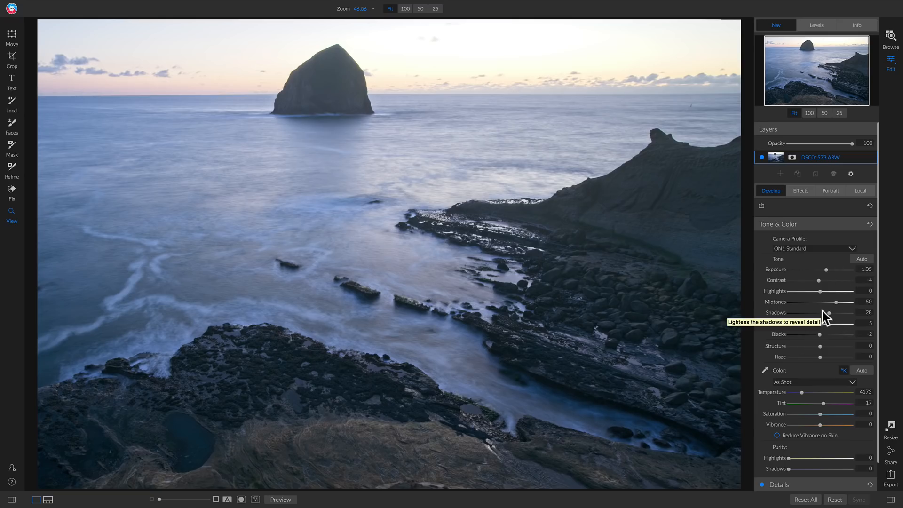
{"action": "key", "text": "ctrl+p"}
{"action": "key", "text": "ctrl+p"}
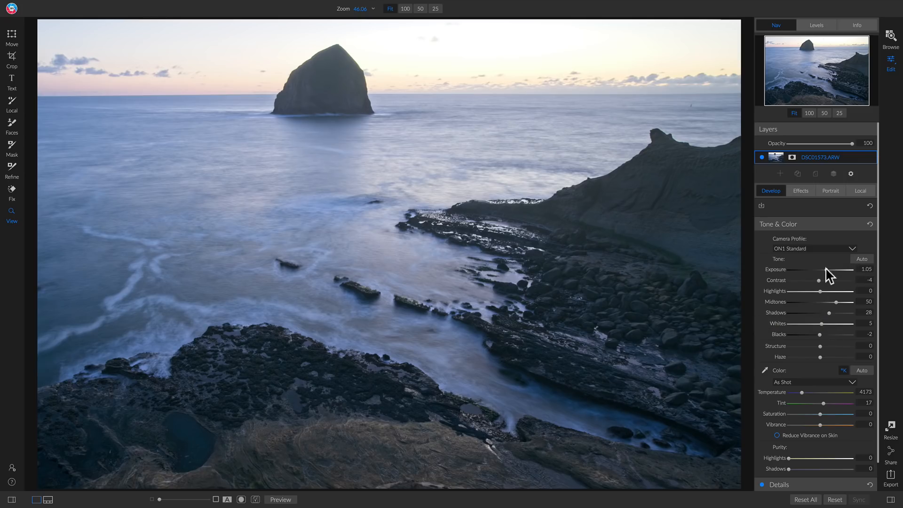
Step: Add a Curves filter to the coastal photo
{"action": "left_click", "coordinate": [801, 191]}
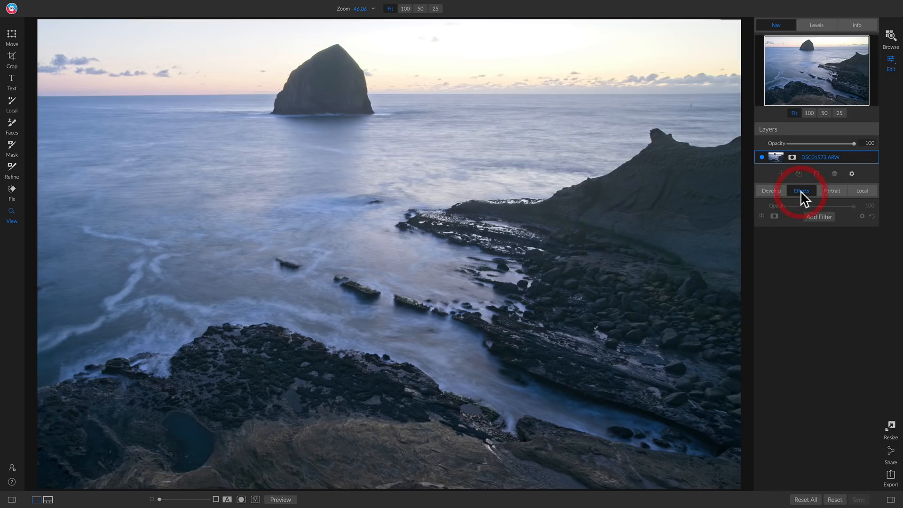
{"action": "left_click", "coordinate": [814, 219]}
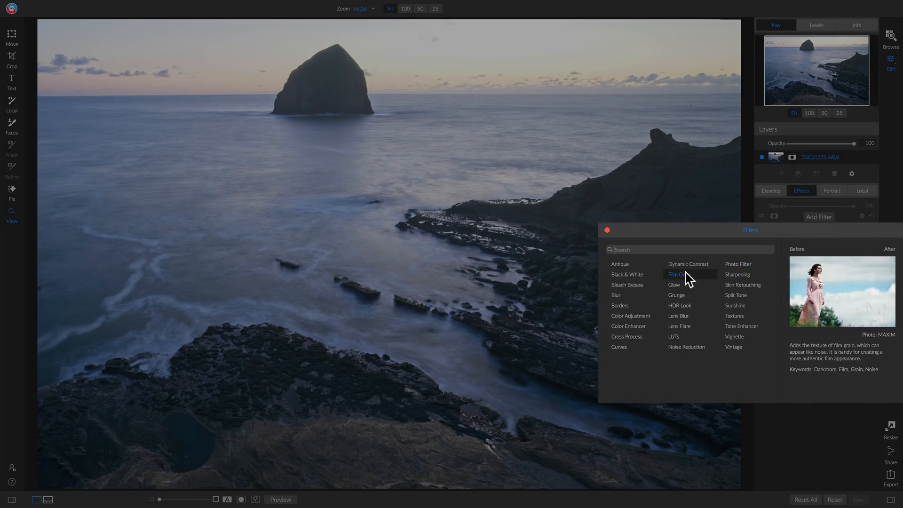
{"action": "left_click", "coordinate": [621, 347]}
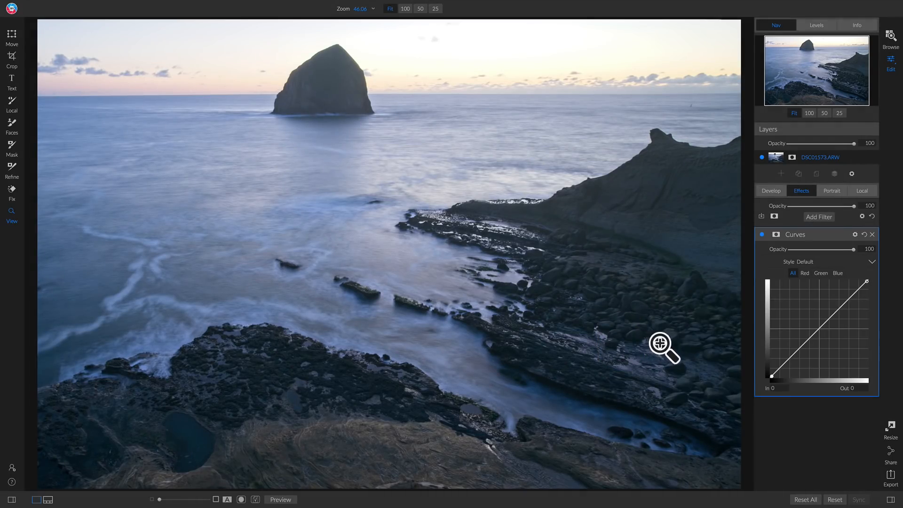
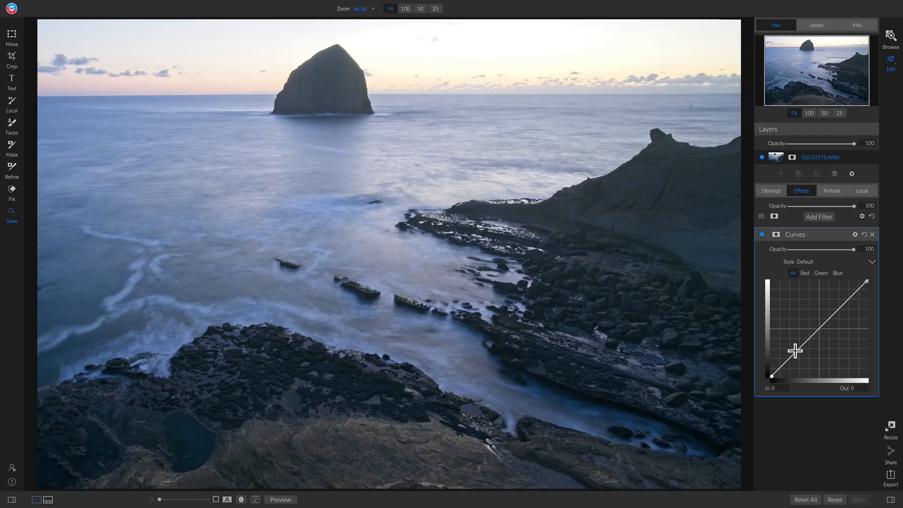
Step: Shape the All curve with a low shadow point and points at 82/102, 130/169 and 193/213, and compare without the filter
{"action": "left_click", "coordinate": [796, 353]}
{"action": "left_click_drag", "start_coordinate": [796, 352], "coordinate": [801, 339]}
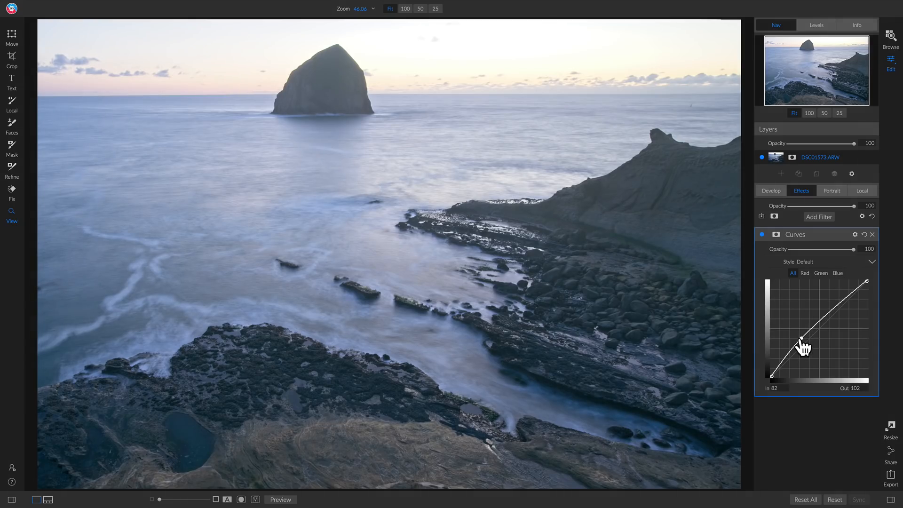
{"action": "left_click", "coordinate": [820, 320]}
{"action": "left_click_drag", "start_coordinate": [819, 321], "coordinate": [819, 312]}
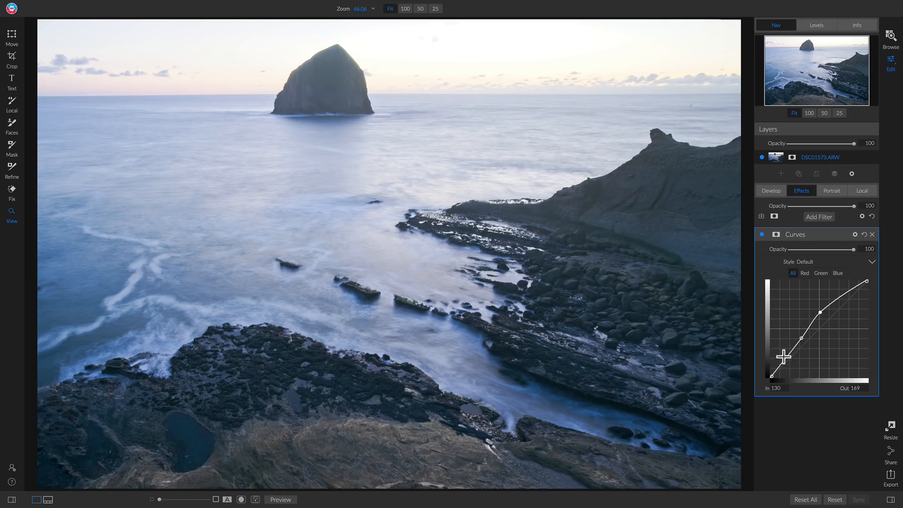
{"action": "left_click_drag", "start_coordinate": [784, 367], "coordinate": [785, 360]}
{"action": "left_click", "coordinate": [786, 360]}
{"action": "left_click_drag", "start_coordinate": [853, 287], "coordinate": [844, 295]}
{"action": "left_click", "coordinate": [762, 234]}
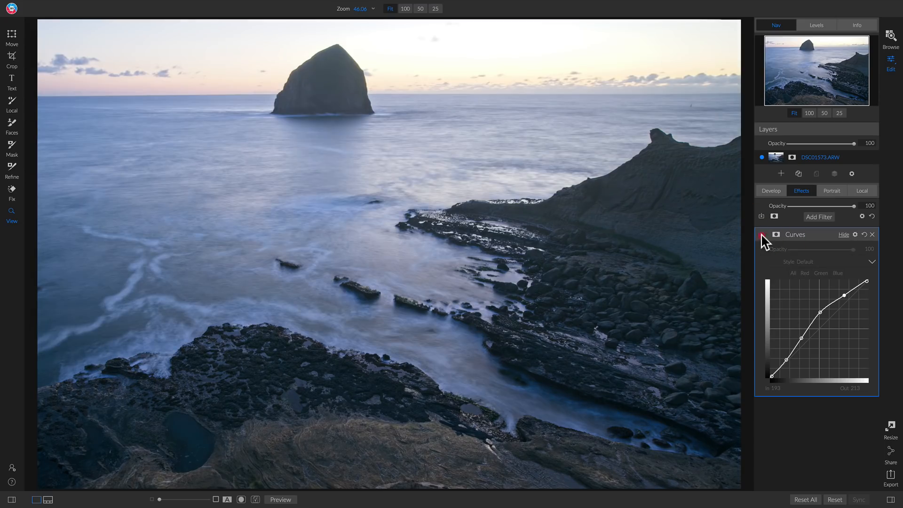
{"action": "left_click", "coordinate": [762, 234]}
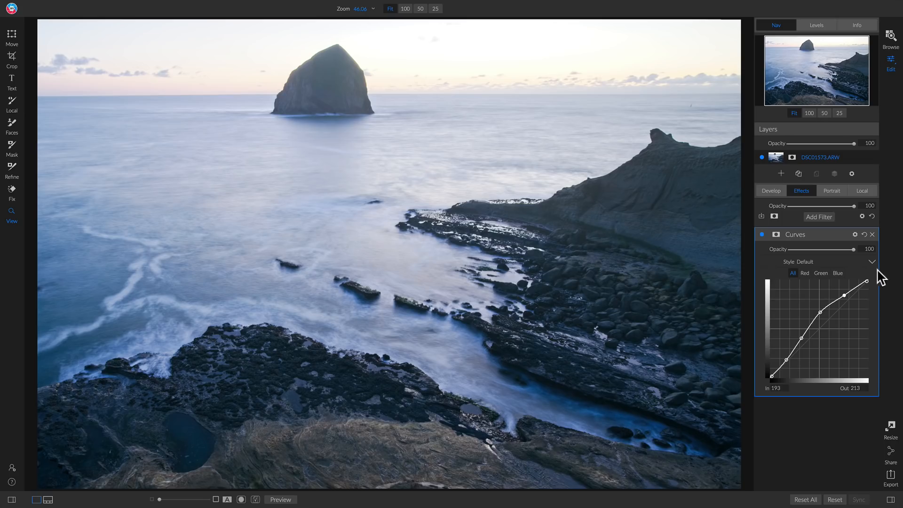
Step: Adjust the Blue curve's shadows, compare without the filter, and raise the Red curve at input 184 to output 195
{"action": "left_click", "coordinate": [805, 273]}
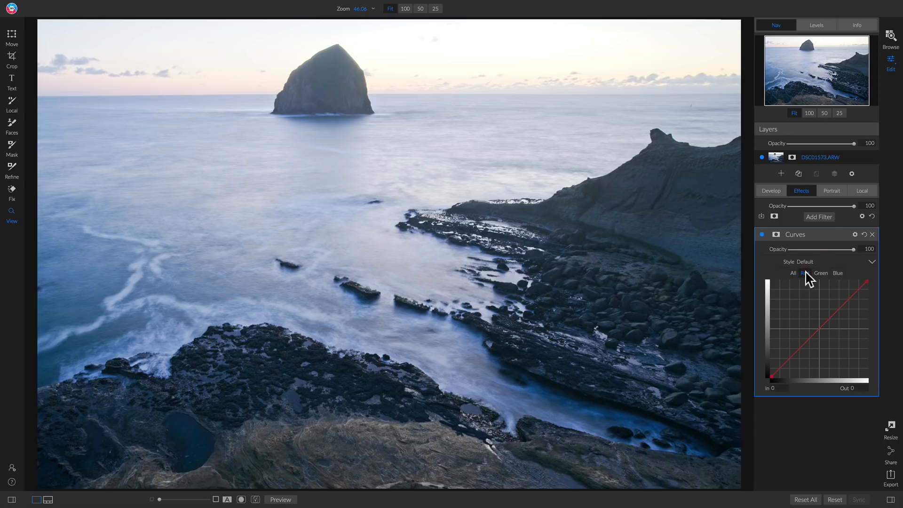
{"action": "left_click", "coordinate": [839, 274]}
{"action": "mouse_move", "coordinate": [795, 355]}
{"action": "left_mouse_down"}
{"action": "mouse_move", "coordinate": [800, 363]}
{"action": "mouse_move", "coordinate": [797, 356]}
{"action": "left_mouse_up"}
{"action": "left_click", "coordinate": [762, 234]}
{"action": "left_click", "coordinate": [762, 234]}
{"action": "left_click", "coordinate": [805, 273]}
{"action": "left_click_drag", "start_coordinate": [845, 303], "coordinate": [841, 306]}
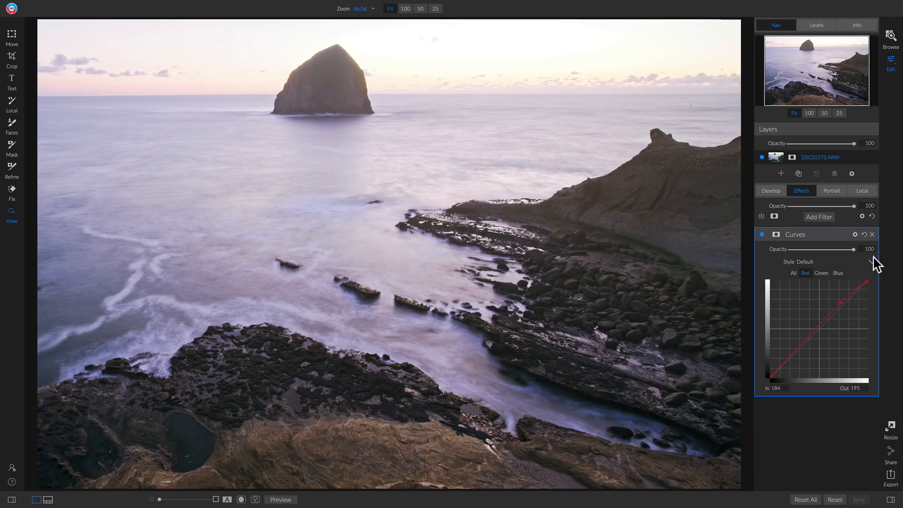
Step: Remove the Curves filter and add a Dynamic Contrast filter
{"action": "left_click", "coordinate": [872, 234]}
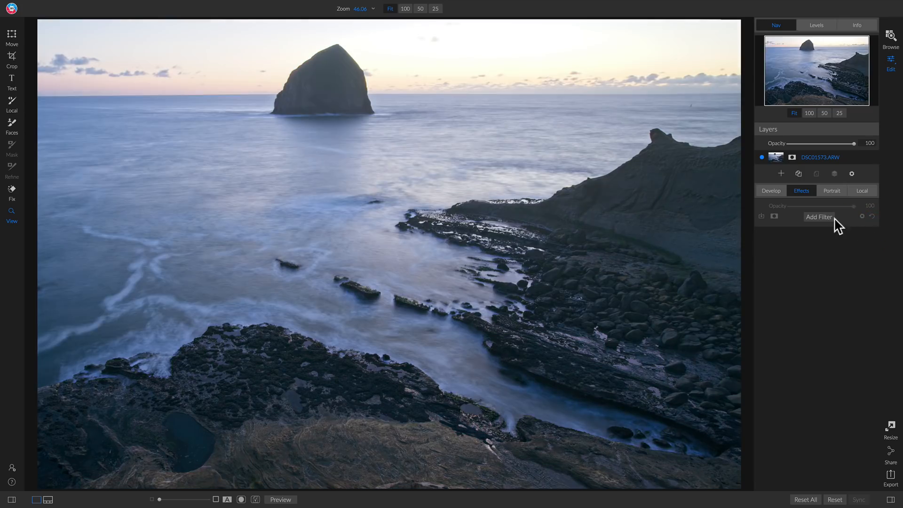
{"action": "left_click", "coordinate": [821, 217]}
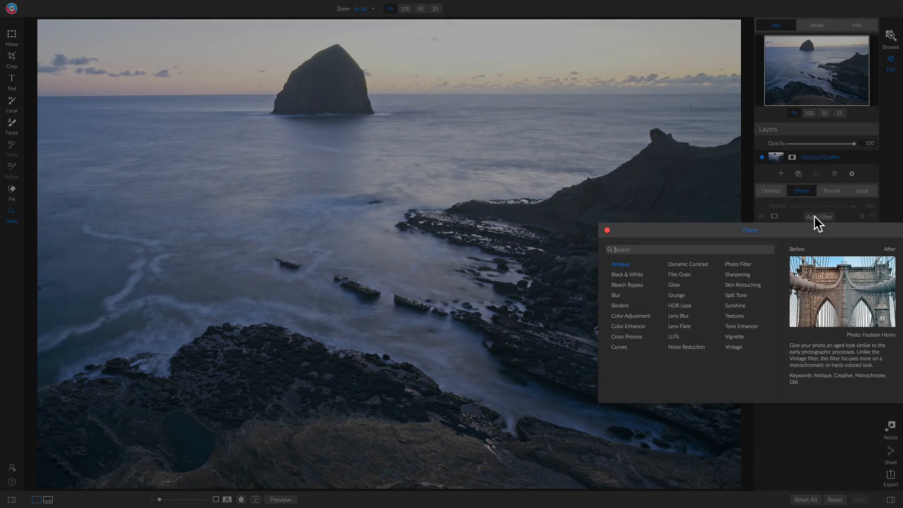
{"action": "left_click", "coordinate": [689, 264]}
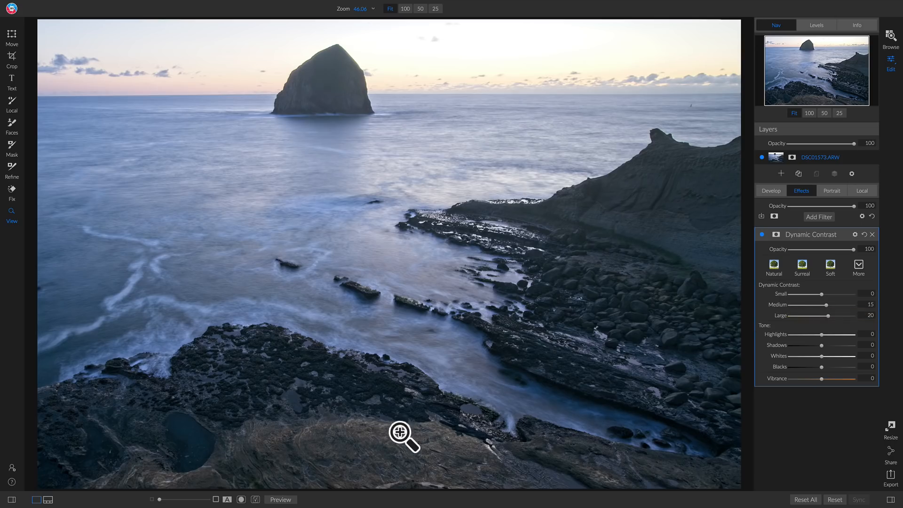
Step: Set Dynamic Contrast's medium and large amounts to 0 and apply the Zero Out style
{"action": "left_click", "coordinate": [858, 268]}
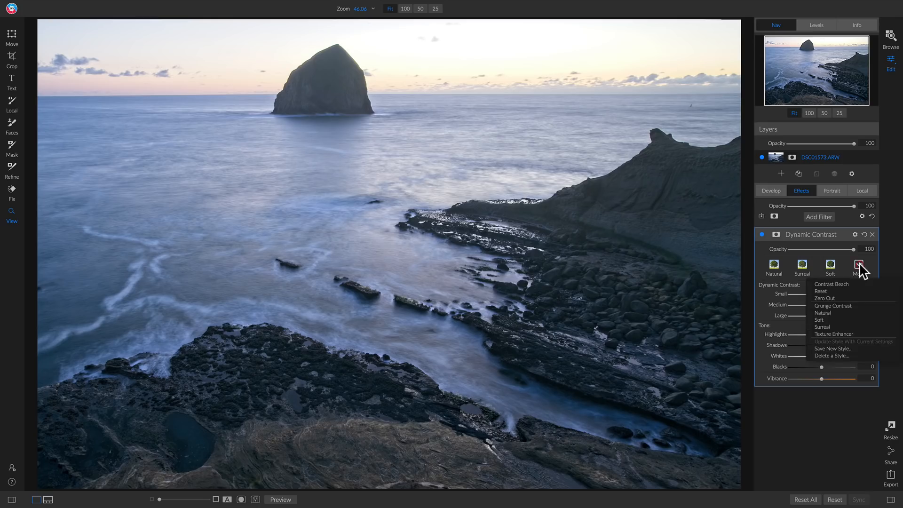
{"action": "left_click", "coordinate": [858, 269]}
{"action": "left_click", "coordinate": [866, 304]}
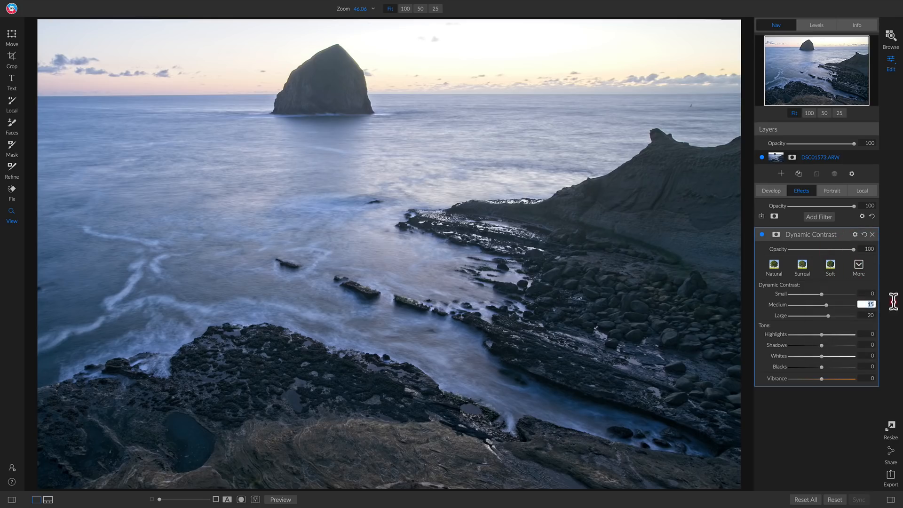
{"action": "type", "text": "0"}
{"action": "left_click", "coordinate": [869, 315]}
{"action": "type", "text": "0"}
{"action": "left_click", "coordinate": [859, 268]}
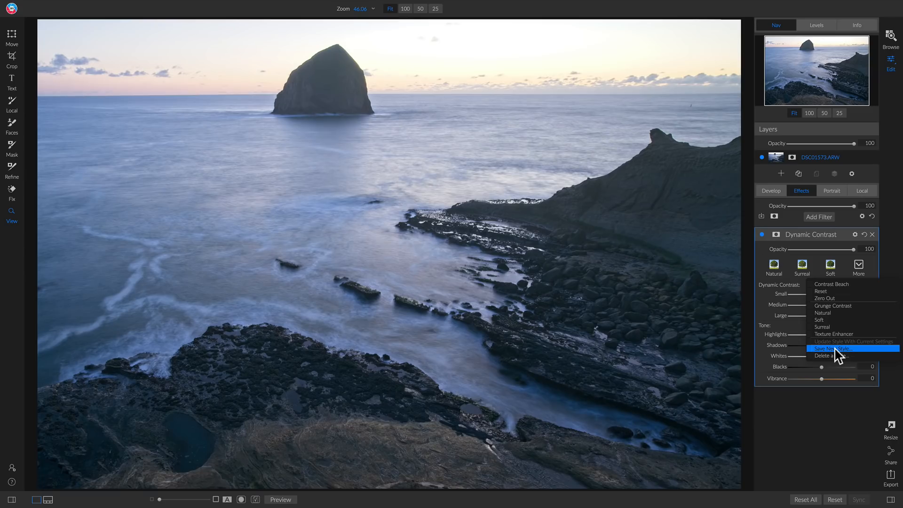
{"action": "left_click", "coordinate": [828, 299]}
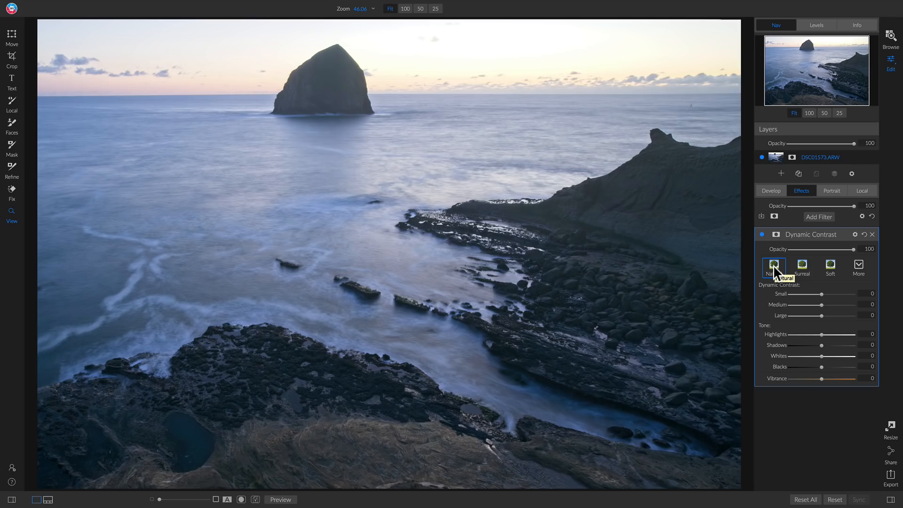
Step: Try the Small dynamic contrast at 100 on the foreground rocks and reset it to 0
{"action": "left_click", "coordinate": [303, 423]}
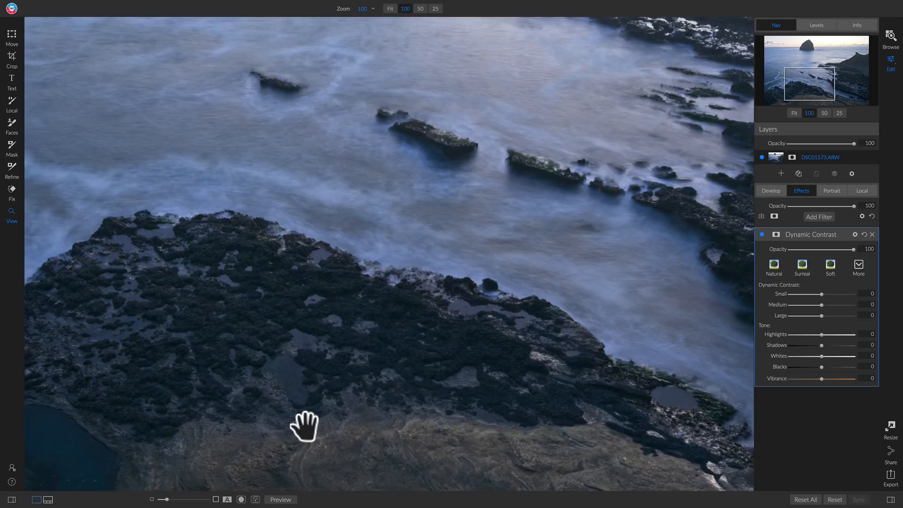
{"action": "mouse_move", "coordinate": [305, 425]}
{"action": "left_mouse_down"}
{"action": "mouse_move", "coordinate": [302, 328]}
{"action": "mouse_move", "coordinate": [375, 323]}
{"action": "mouse_move", "coordinate": [478, 334]}
{"action": "left_mouse_up"}
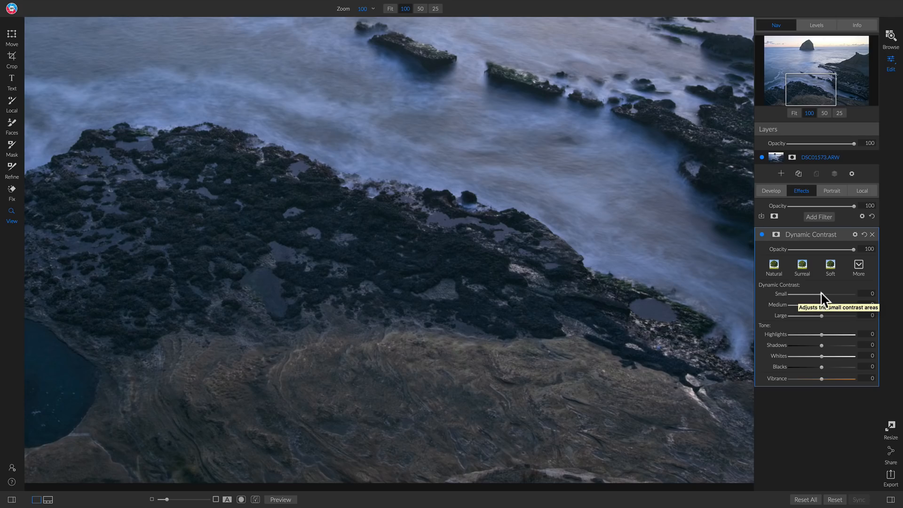
{"action": "left_click_drag", "start_coordinate": [820, 293], "coordinate": [856, 296]}
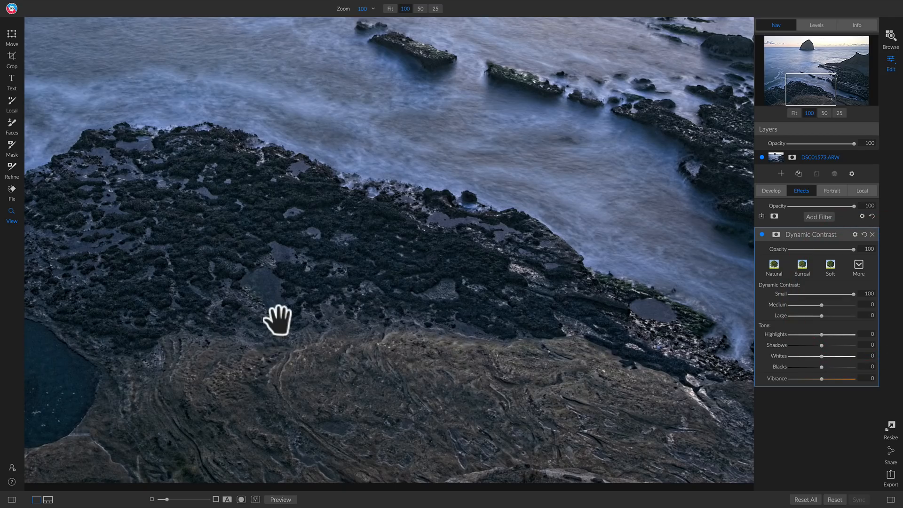
{"action": "double_click", "coordinate": [783, 295]}
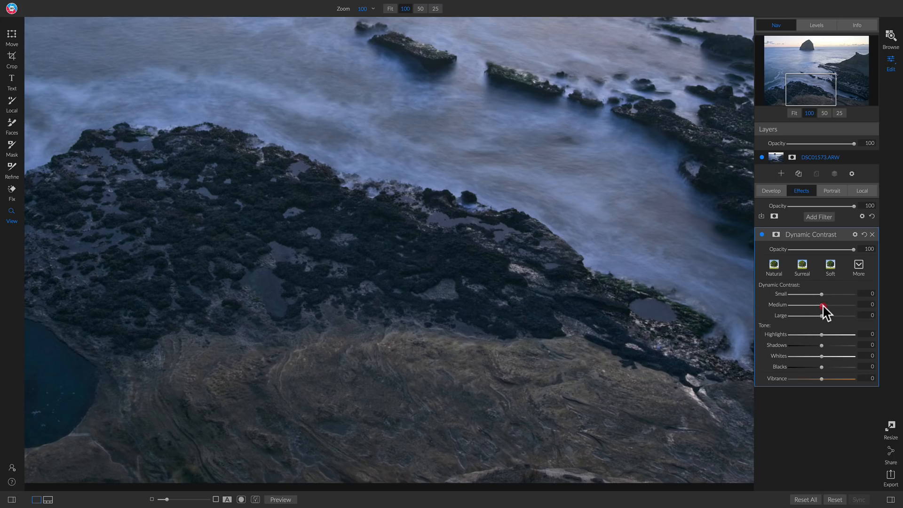
Step: Try the Medium dynamic contrast at 100 on the rocks and return it to 0
{"action": "left_click_drag", "start_coordinate": [822, 307], "coordinate": [876, 306]}
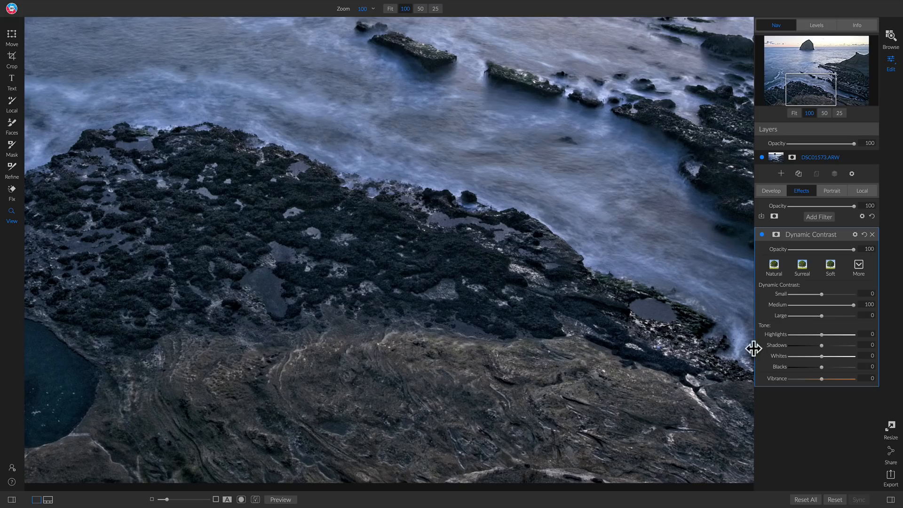
{"action": "left_click_drag", "start_coordinate": [853, 305], "coordinate": [817, 306]}
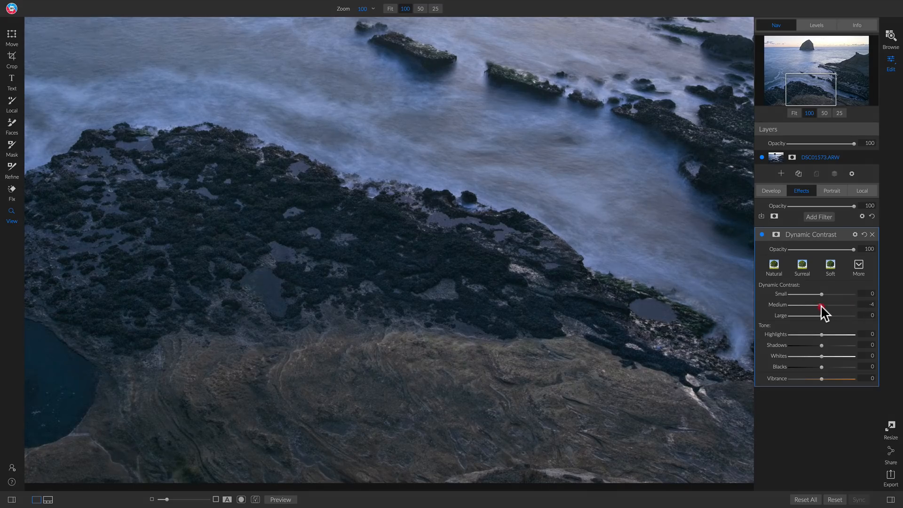
{"action": "left_click", "coordinate": [866, 304]}
Step: Try the Large dynamic contrast at 100, examine the rocks and the water, and return it to 0
{"action": "left_click_drag", "start_coordinate": [821, 316], "coordinate": [875, 321]}
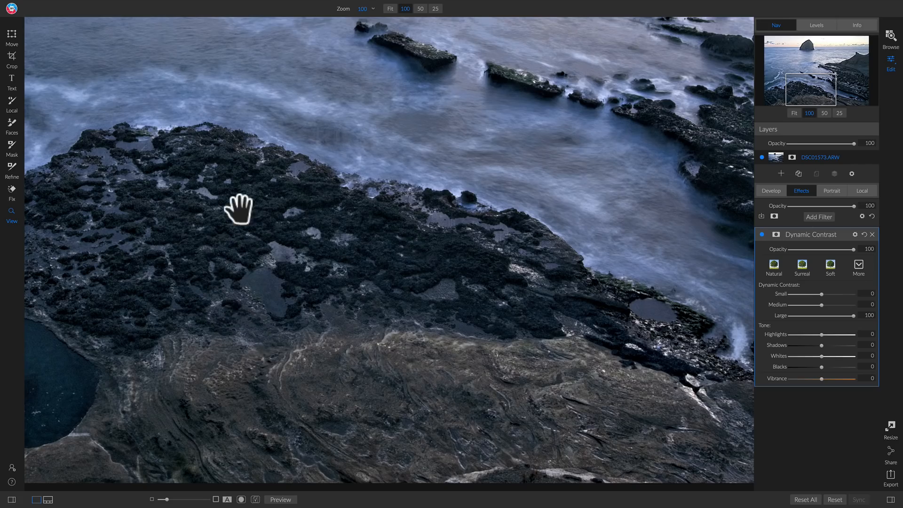
{"action": "left_click_drag", "start_coordinate": [239, 185], "coordinate": [270, 400]}
{"action": "left_click_drag", "start_coordinate": [244, 125], "coordinate": [312, 288]}
{"action": "left_click_drag", "start_coordinate": [350, 234], "coordinate": [403, 211]}
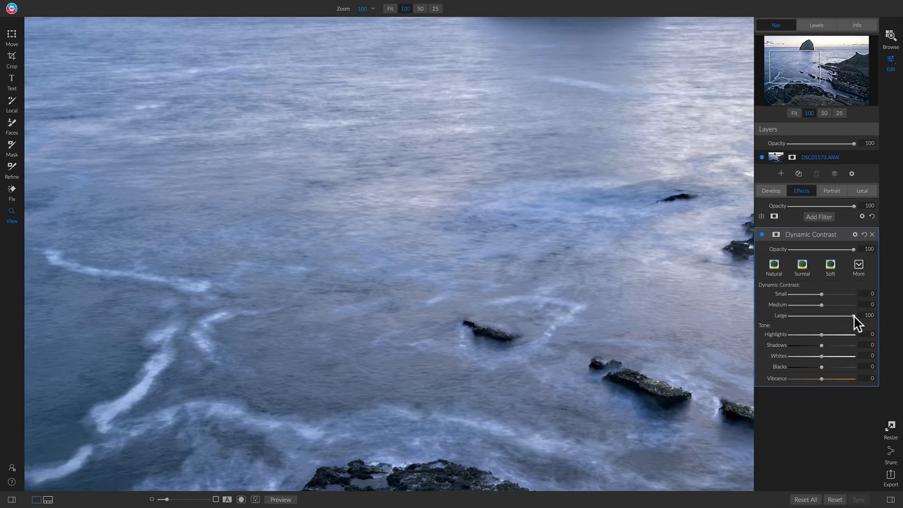
{"action": "left_click_drag", "start_coordinate": [854, 316], "coordinate": [877, 316]}
{"action": "left_click", "coordinate": [867, 315]}
{"action": "type", "text": "0"}
{"action": "key", "text": "Return"}
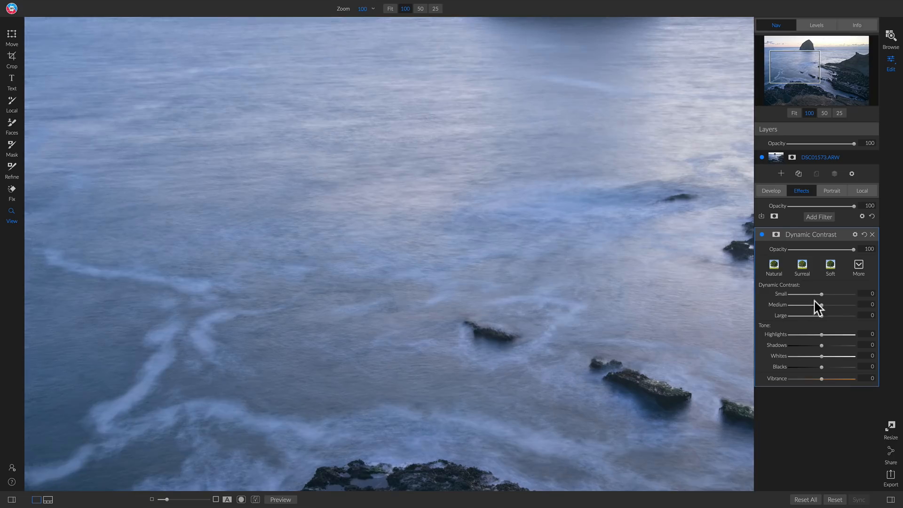
Step: Apply the Natural style to Dynamic Contrast and set its Small amount to 30
{"action": "left_click_drag", "start_coordinate": [815, 300], "coordinate": [865, 296]}
{"action": "left_click", "coordinate": [774, 265]}
{"action": "left_click", "coordinate": [733, 279]}
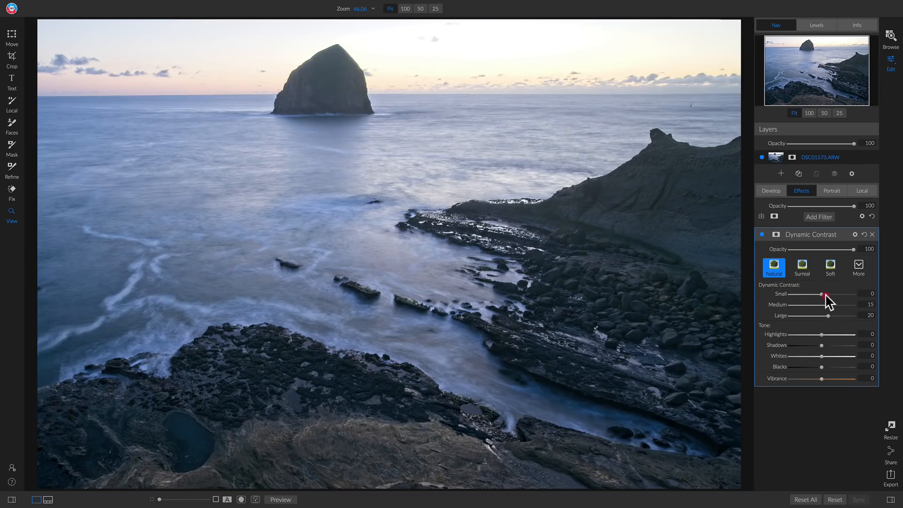
{"action": "left_click_drag", "start_coordinate": [825, 294], "coordinate": [829, 294]}
Step: Compare the photo without Dynamic Contrast, and set the filter's Shadows to 64, Blacks to 6 and Vibrance to 31
{"action": "left_click", "coordinate": [761, 235]}
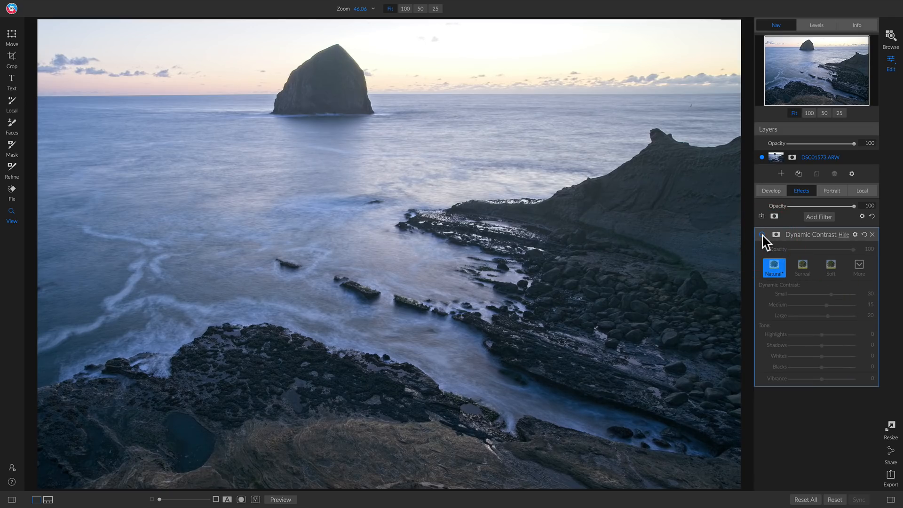
{"action": "left_click", "coordinate": [761, 235]}
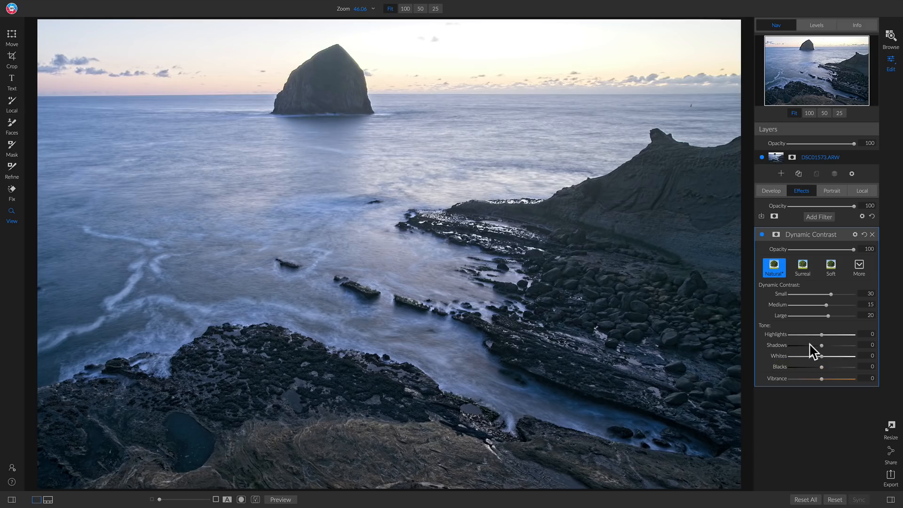
{"action": "left_click_drag", "start_coordinate": [823, 347], "coordinate": [831, 379]}
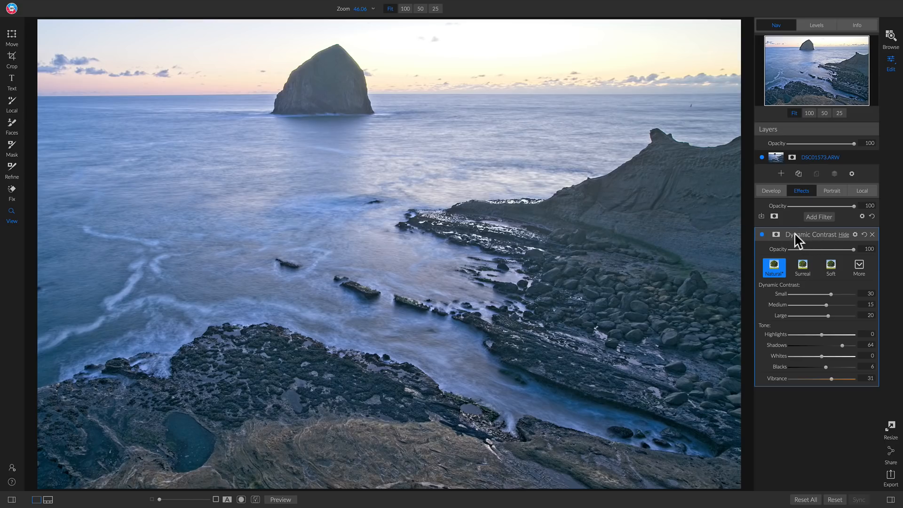
Step: Invert the Dynamic Contrast mask to black and paint the effect in over the hillside and shoreline rocks at 48 brush opacity
{"action": "left_click", "coordinate": [776, 235]}
{"action": "left_click", "coordinate": [805, 265]}
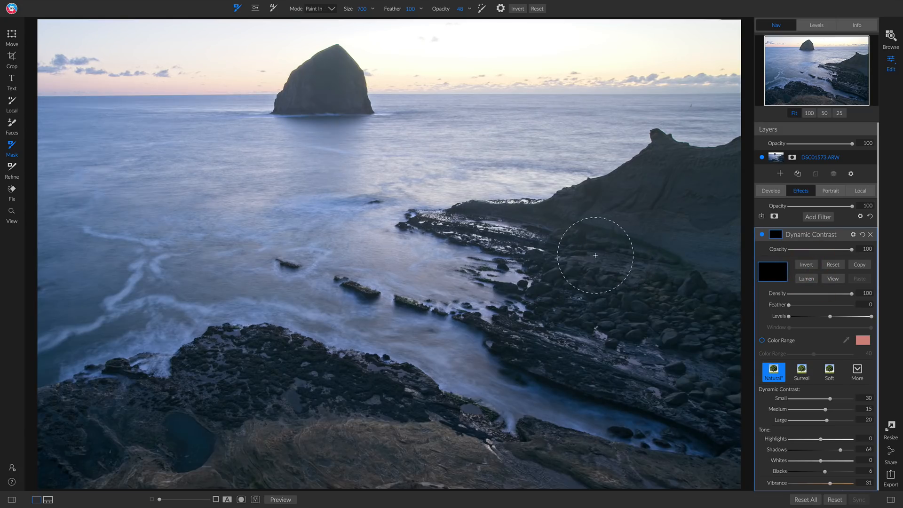
{"action": "mouse_move", "coordinate": [642, 203]}
{"action": "left_mouse_down"}
{"action": "mouse_move", "coordinate": [668, 178]}
{"action": "mouse_move", "coordinate": [727, 184]}
{"action": "mouse_move", "coordinate": [738, 172]}
{"action": "mouse_move", "coordinate": [687, 174]}
{"action": "mouse_move", "coordinate": [650, 157]}
{"action": "mouse_move", "coordinate": [647, 179]}
{"action": "mouse_move", "coordinate": [600, 211]}
{"action": "mouse_move", "coordinate": [543, 219]}
{"action": "mouse_move", "coordinate": [602, 246]}
{"action": "mouse_move", "coordinate": [624, 319]}
{"action": "mouse_move", "coordinate": [721, 314]}
{"action": "mouse_move", "coordinate": [721, 285]}
{"action": "mouse_move", "coordinate": [753, 316]}
{"action": "mouse_move", "coordinate": [710, 330]}
{"action": "mouse_move", "coordinate": [736, 435]}
{"action": "mouse_move", "coordinate": [557, 366]}
{"action": "mouse_move", "coordinate": [518, 341]}
{"action": "mouse_move", "coordinate": [549, 270]}
{"action": "left_mouse_up"}
{"action": "mouse_move", "coordinate": [518, 242]}
{"action": "left_mouse_down"}
{"action": "mouse_move", "coordinate": [580, 263]}
{"action": "mouse_move", "coordinate": [752, 376]}
{"action": "left_mouse_up"}
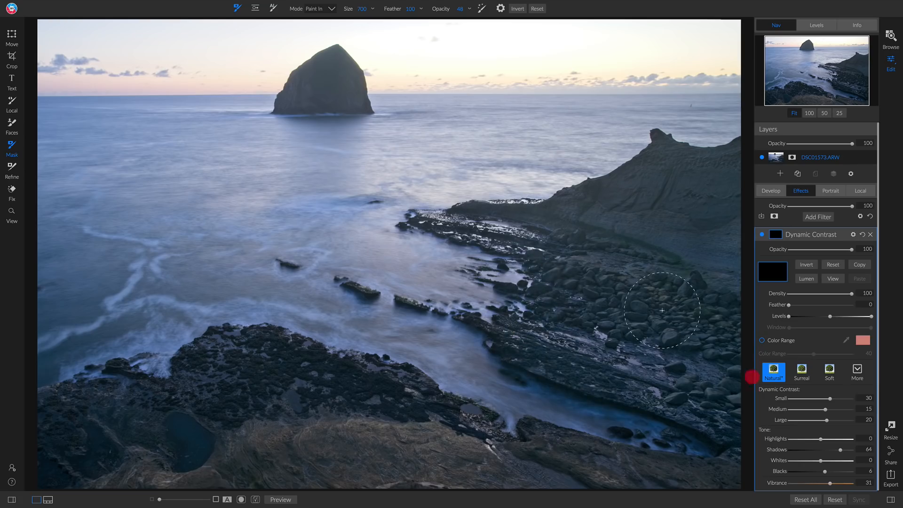
{"action": "mouse_move", "coordinate": [603, 479]}
{"action": "left_mouse_down"}
{"action": "mouse_move", "coordinate": [397, 433]}
{"action": "mouse_move", "coordinate": [309, 369]}
{"action": "mouse_move", "coordinate": [244, 356]}
{"action": "mouse_move", "coordinate": [73, 404]}
{"action": "mouse_move", "coordinate": [38, 445]}
{"action": "mouse_move", "coordinate": [140, 462]}
{"action": "mouse_move", "coordinate": [203, 460]}
{"action": "mouse_move", "coordinate": [256, 425]}
{"action": "mouse_move", "coordinate": [318, 411]}
{"action": "mouse_move", "coordinate": [298, 387]}
{"action": "mouse_move", "coordinate": [315, 377]}
{"action": "mouse_move", "coordinate": [529, 466]}
{"action": "mouse_move", "coordinate": [728, 483]}
{"action": "left_mouse_up"}
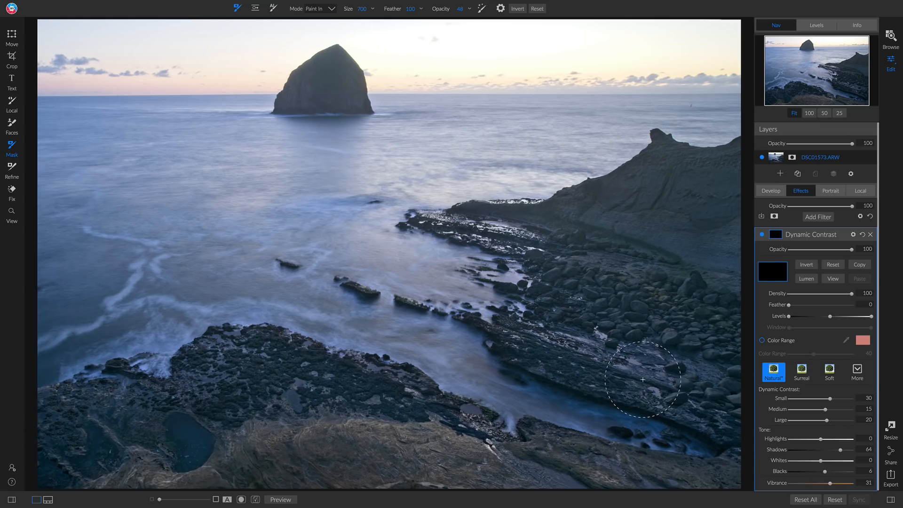
{"action": "left_click_drag", "start_coordinate": [464, 224], "coordinate": [756, 477]}
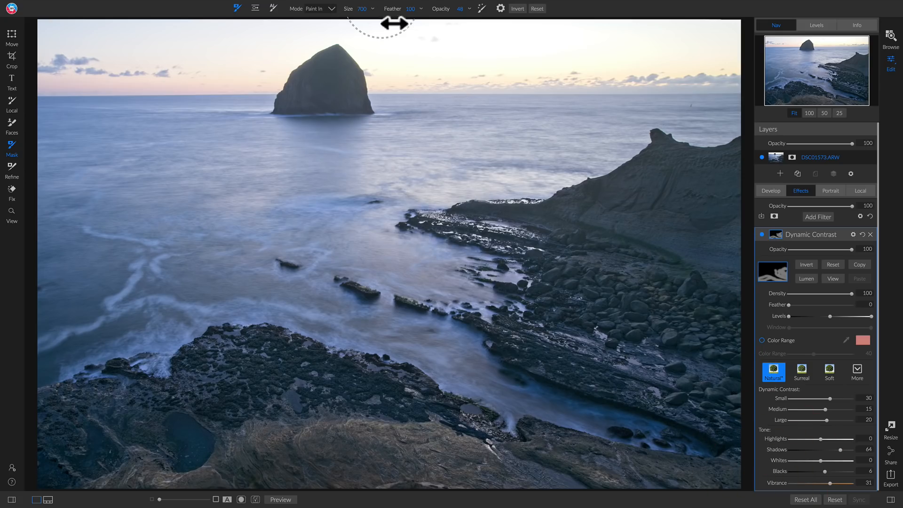
Step: Raise the masking brush opacity to 100 and paint the effect in over the hillside, boulders and foreground rocks
{"action": "left_click_drag", "start_coordinate": [442, 9], "coordinate": [758, 27]}
{"action": "mouse_move", "coordinate": [733, 171]}
{"action": "left_mouse_down"}
{"action": "mouse_move", "coordinate": [649, 211]}
{"action": "mouse_move", "coordinate": [540, 216]}
{"action": "mouse_move", "coordinate": [723, 296]}
{"action": "mouse_move", "coordinate": [554, 296]}
{"action": "mouse_move", "coordinate": [736, 407]}
{"action": "mouse_move", "coordinate": [659, 365]}
{"action": "mouse_move", "coordinate": [561, 339]}
{"action": "mouse_move", "coordinate": [595, 331]}
{"action": "left_mouse_up"}
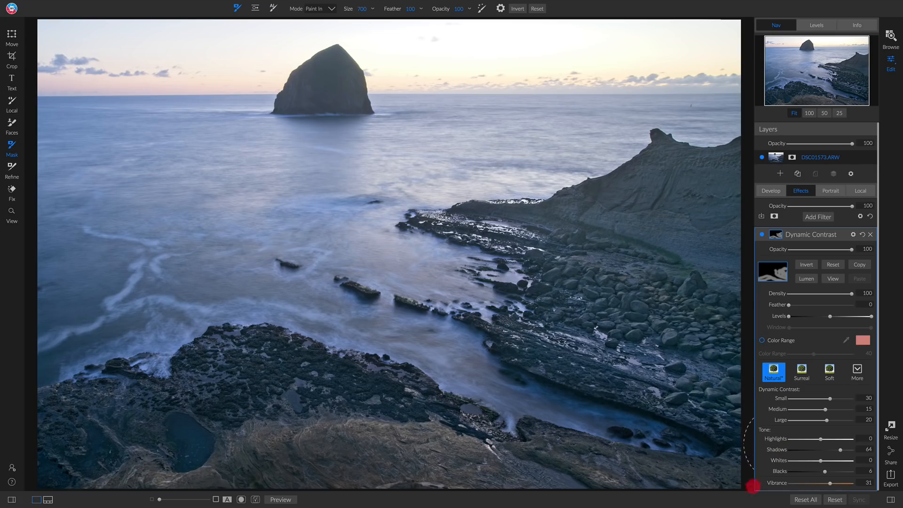
{"action": "mouse_move", "coordinate": [780, 444]}
{"action": "left_mouse_down"}
{"action": "mouse_move", "coordinate": [611, 489]}
{"action": "mouse_move", "coordinate": [484, 465]}
{"action": "mouse_move", "coordinate": [371, 390]}
{"action": "mouse_move", "coordinate": [306, 366]}
{"action": "mouse_move", "coordinate": [193, 375]}
{"action": "mouse_move", "coordinate": [40, 425]}
{"action": "mouse_move", "coordinate": [198, 444]}
{"action": "left_mouse_up"}
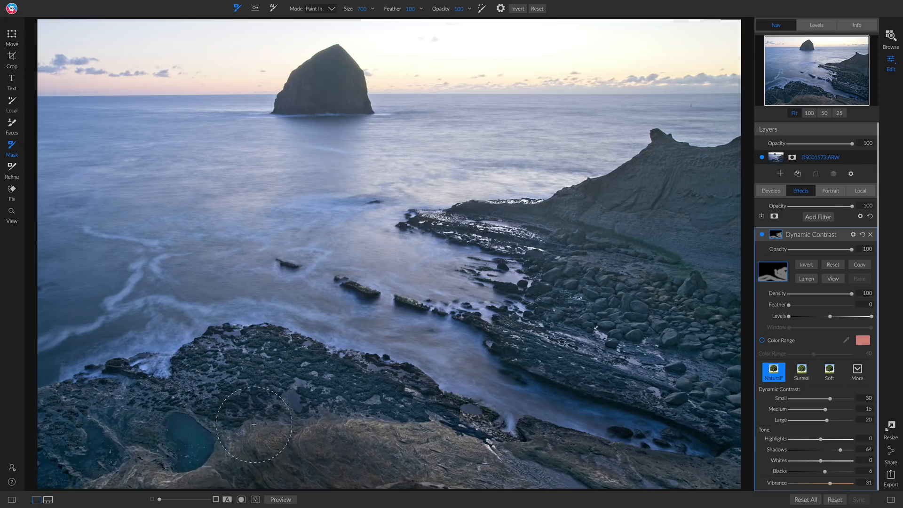
{"action": "mouse_move", "coordinate": [253, 425]}
{"action": "left_mouse_down"}
{"action": "mouse_move", "coordinate": [370, 485]}
{"action": "mouse_move", "coordinate": [180, 474]}
{"action": "left_mouse_up"}
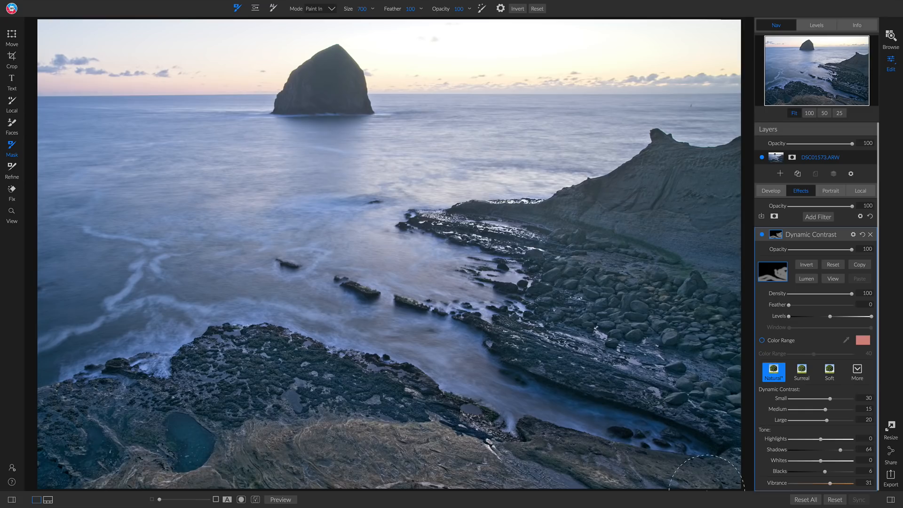
{"action": "left_click_drag", "start_coordinate": [707, 491], "coordinate": [724, 470]}
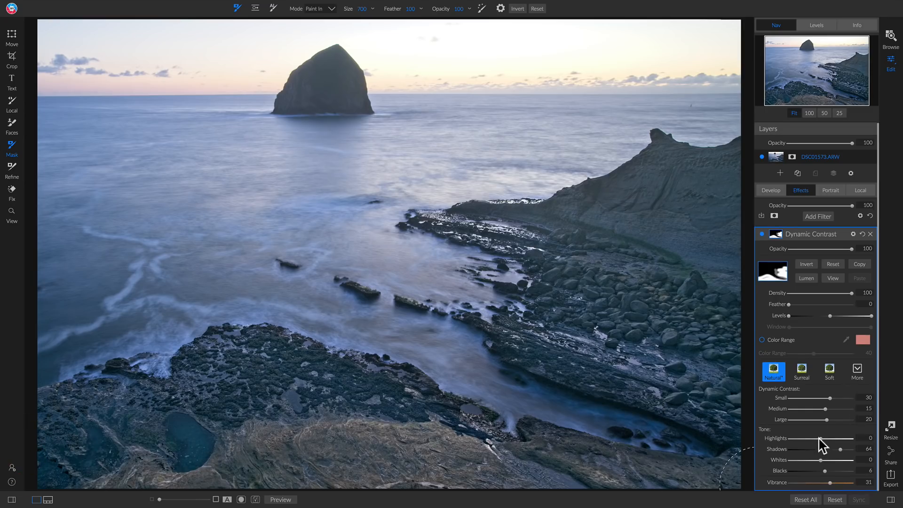
Step: Set Dynamic Contrast's Highlights to 50, Shadows to 14, Whites to -19 and Blacks to 15
{"action": "mouse_move", "coordinate": [818, 438]}
{"action": "left_mouse_down"}
{"action": "mouse_move", "coordinate": [835, 440]}
{"action": "mouse_move", "coordinate": [827, 450]}
{"action": "mouse_move", "coordinate": [838, 451]}
{"action": "mouse_move", "coordinate": [818, 471]}
{"action": "mouse_move", "coordinate": [830, 470]}
{"action": "mouse_move", "coordinate": [807, 463]}
{"action": "mouse_move", "coordinate": [837, 451]}
{"action": "mouse_move", "coordinate": [825, 449]}
{"action": "left_mouse_up"}
{"action": "left_click", "coordinate": [800, 470]}
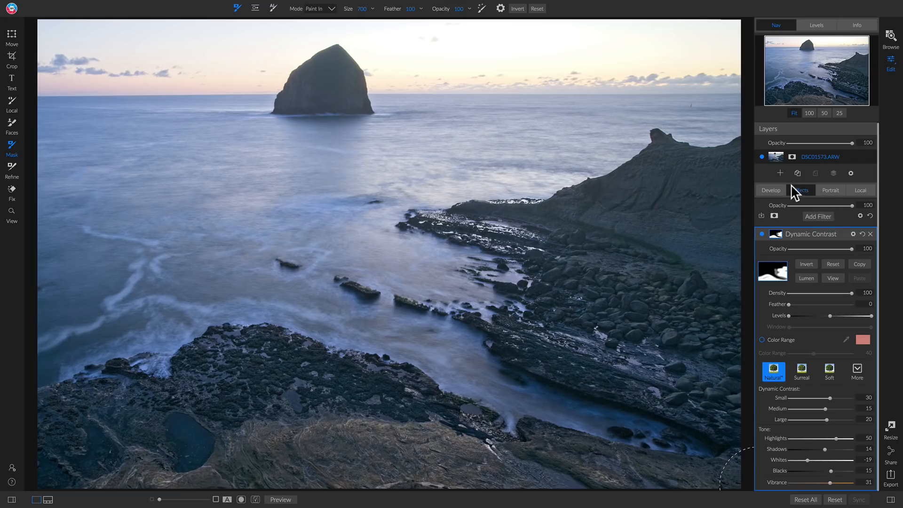
Step: View the Develop tone and color settings, and remove the Dynamic Contrast filter from the Effects stack
{"action": "left_click", "coordinate": [771, 190]}
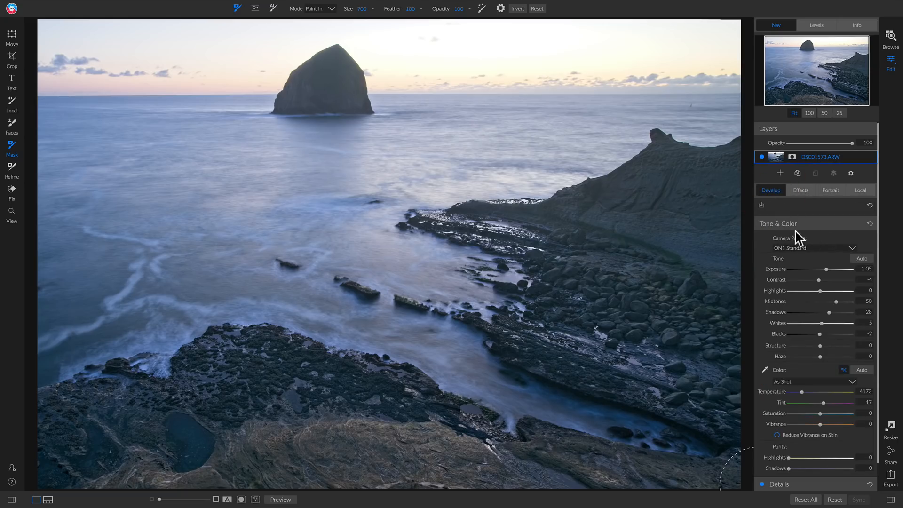
{"action": "left_click", "coordinate": [803, 187]}
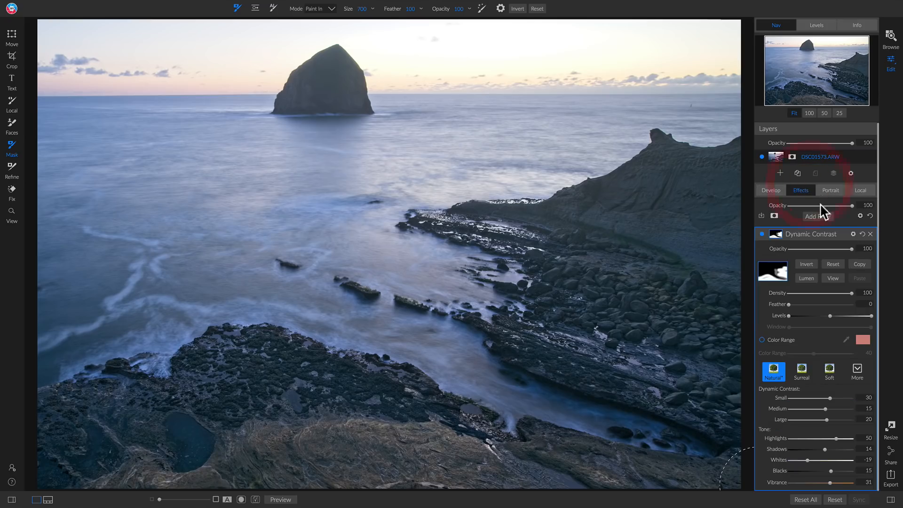
{"action": "left_click", "coordinate": [869, 233]}
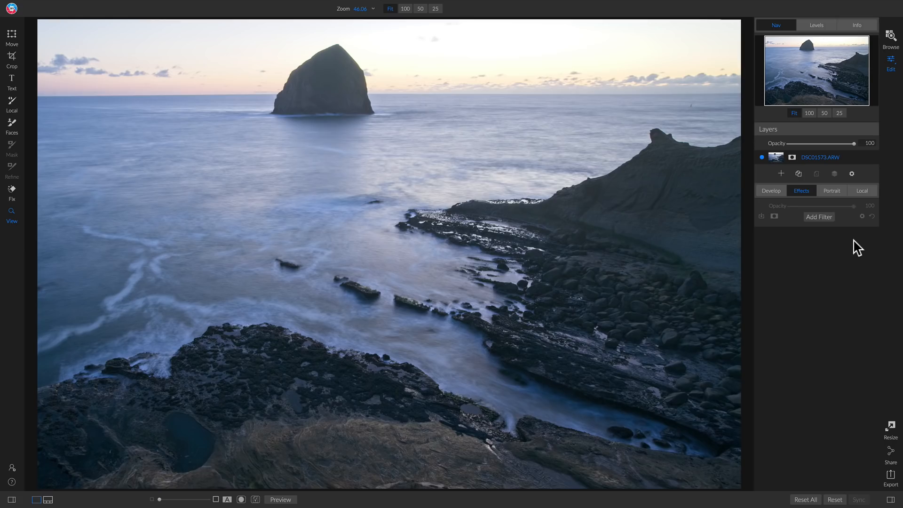
Step: Add a Film Grain filter to the seascape
{"action": "left_click", "coordinate": [821, 217]}
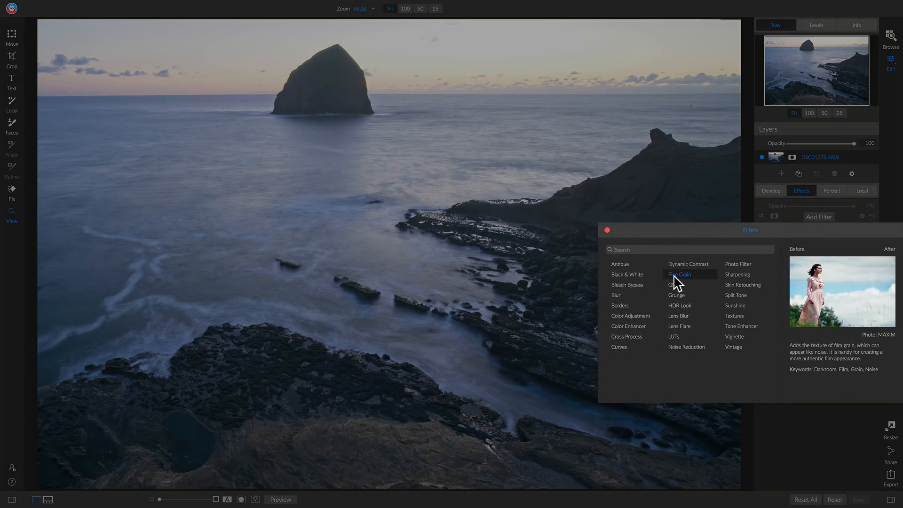
{"action": "left_click", "coordinate": [604, 87]}
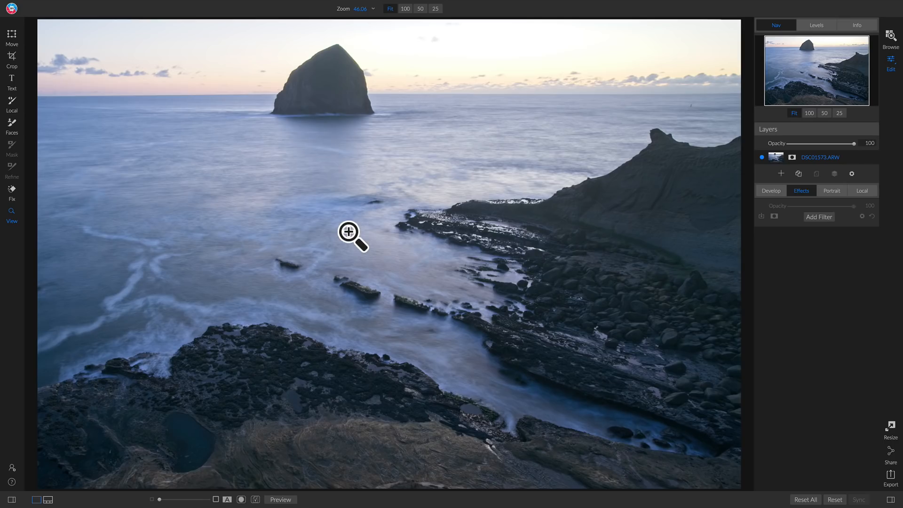
{"action": "left_click", "coordinate": [337, 83]}
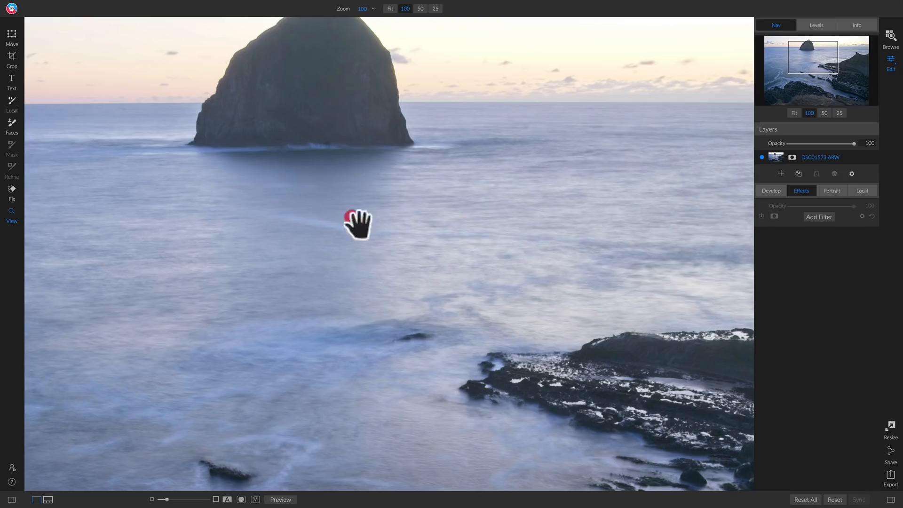
{"action": "left_click_drag", "start_coordinate": [358, 224], "coordinate": [358, 248]}
{"action": "left_click_drag", "start_coordinate": [469, 318], "coordinate": [467, 298]}
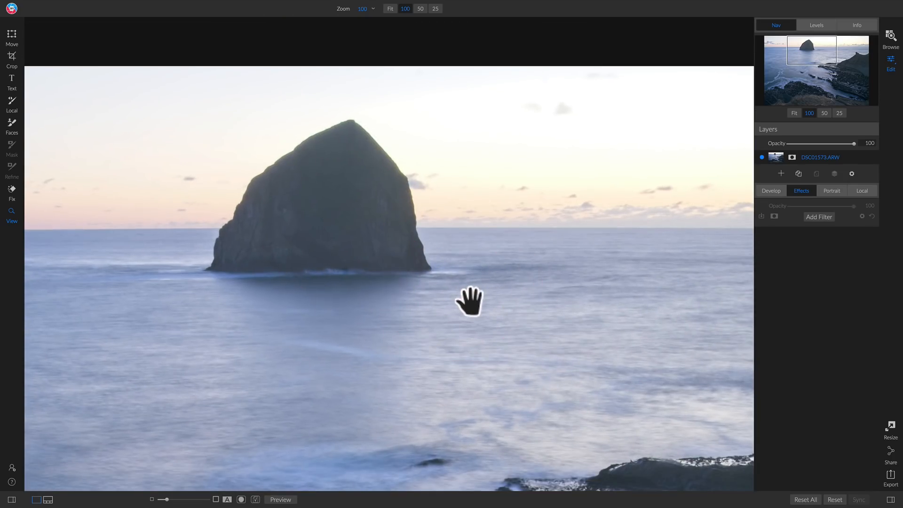
{"action": "left_click", "coordinate": [818, 218]}
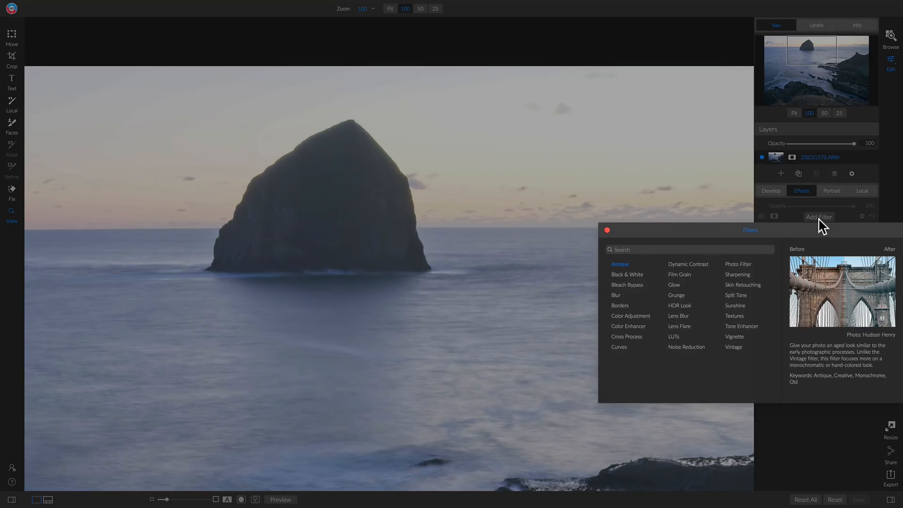
{"action": "left_click", "coordinate": [679, 275]}
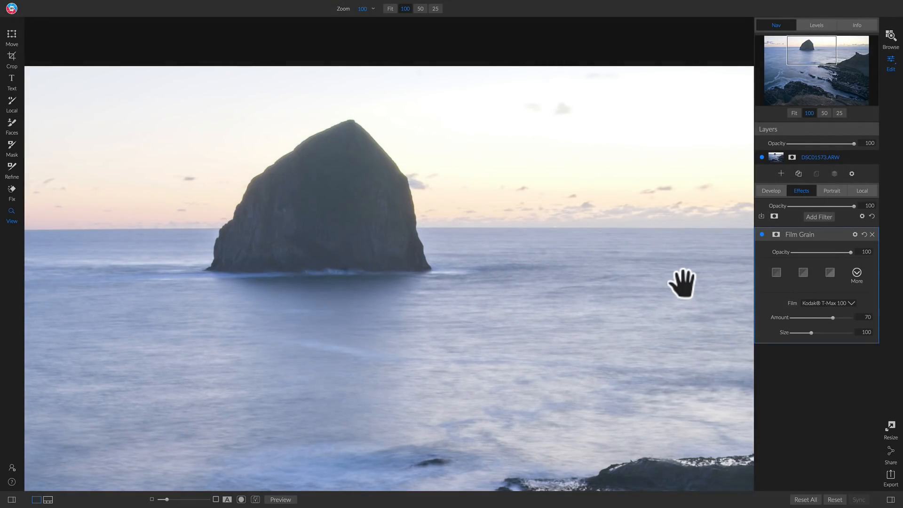
Step: Set the Film Grain film type to Kodak T-Max 3200 and its amount to 100
{"action": "left_click", "coordinate": [830, 304]}
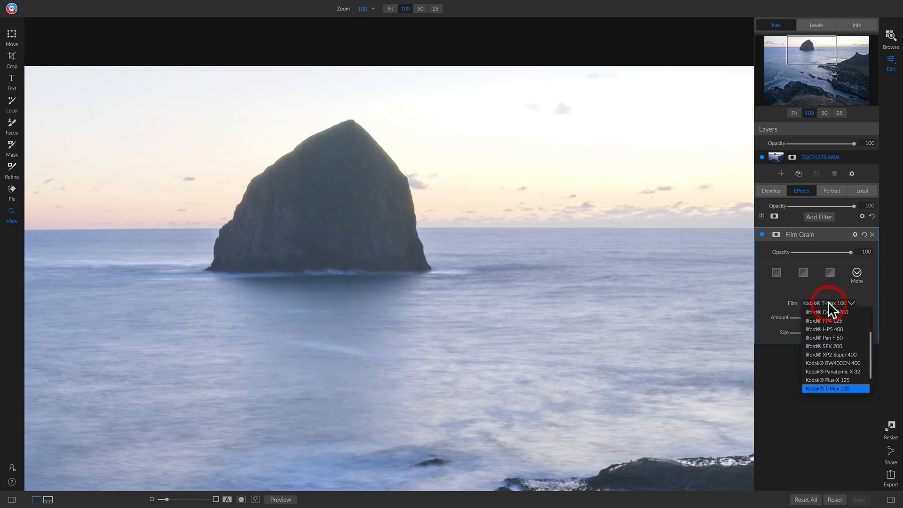
{"action": "scroll", "coordinate": [841, 365], "scroll_direction": "down", "scroll_amount": 1}
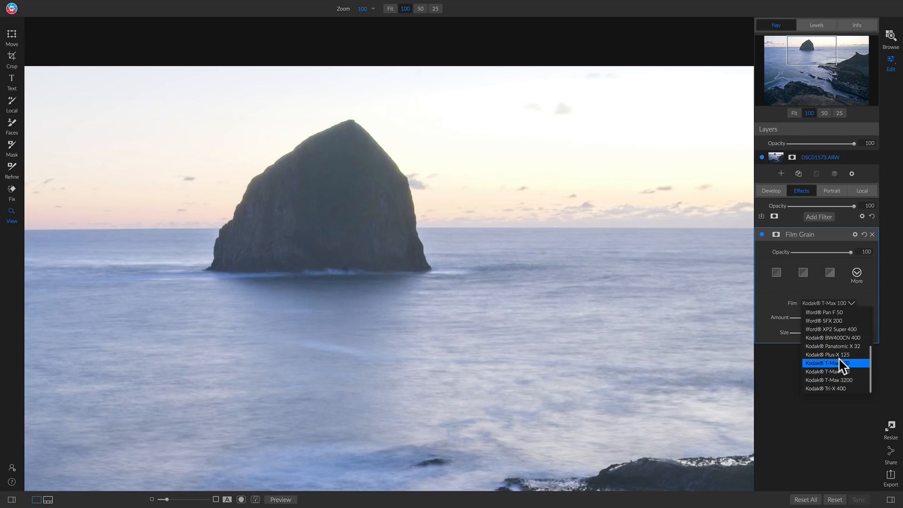
{"action": "left_click", "coordinate": [825, 381]}
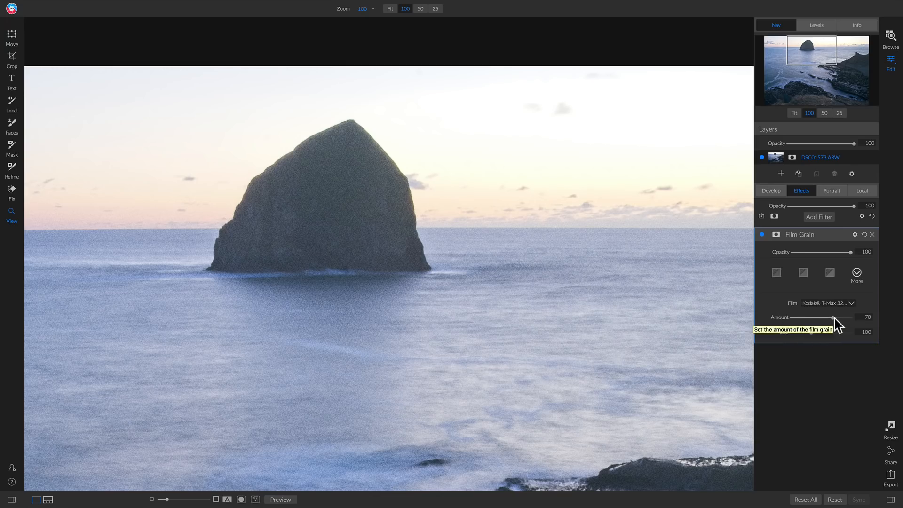
{"action": "left_click_drag", "start_coordinate": [833, 319], "coordinate": [854, 318]}
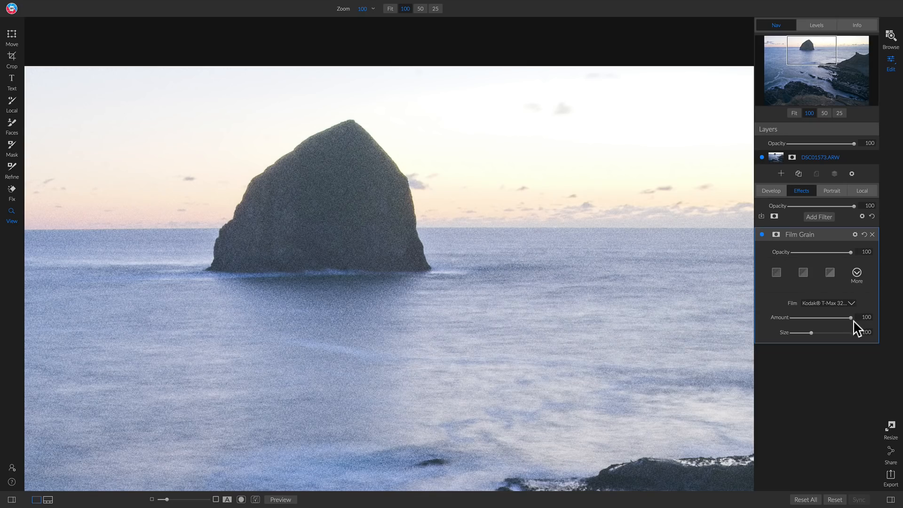
Step: Set Film Grain's amount to 79 and size to 127, and open the dialog for saving a new style, dismissing it without saving
{"action": "left_click_drag", "start_coordinate": [813, 332], "coordinate": [838, 318]}
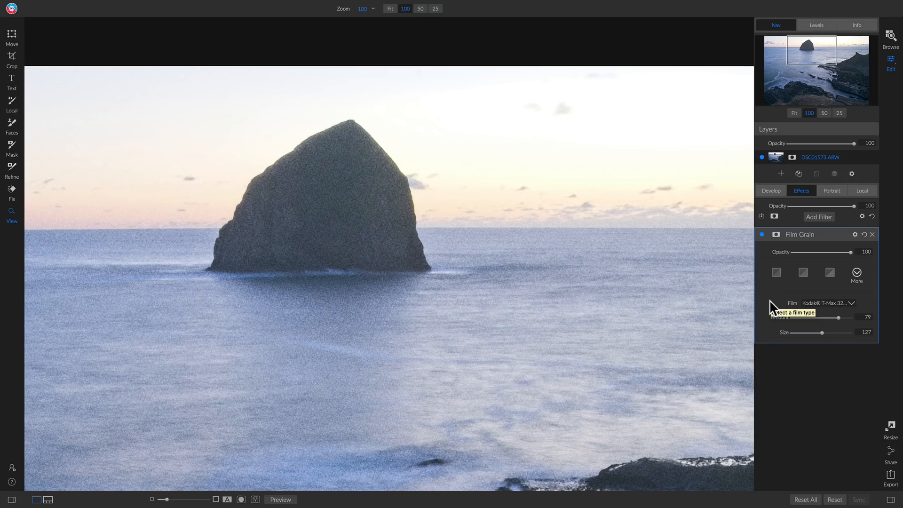
{"action": "left_click", "coordinate": [856, 272]}
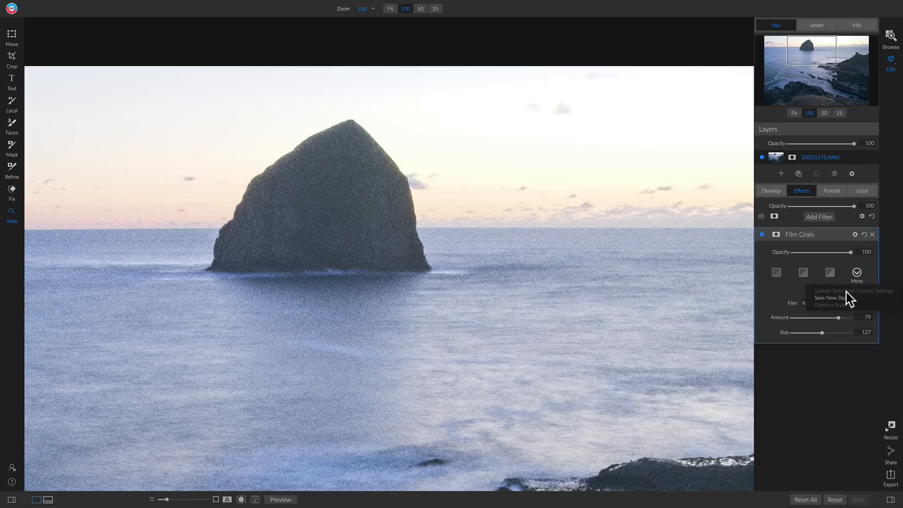
{"action": "left_click", "coordinate": [856, 274]}
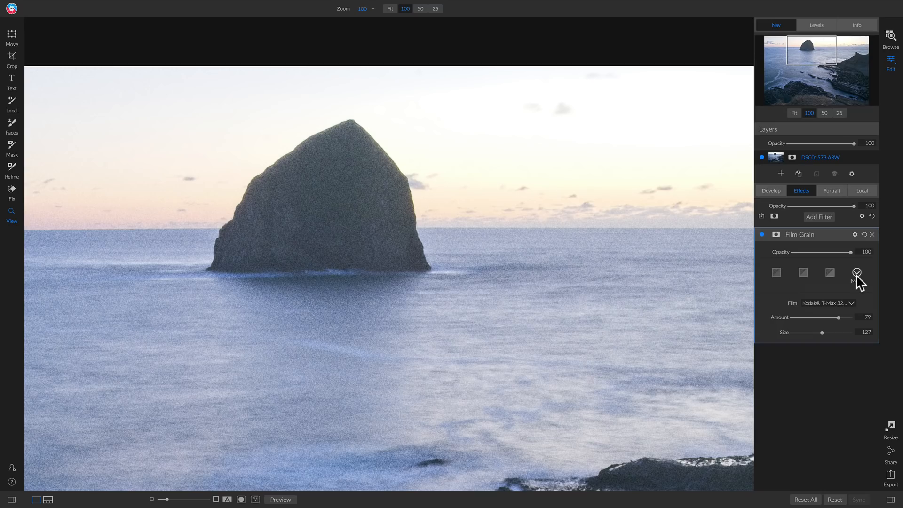
{"action": "left_click", "coordinate": [856, 275]}
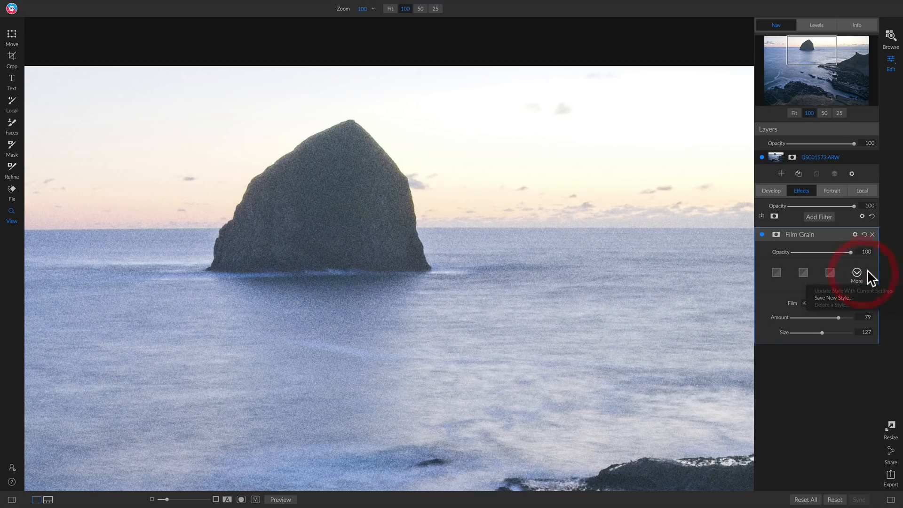
{"action": "left_click", "coordinate": [836, 298]}
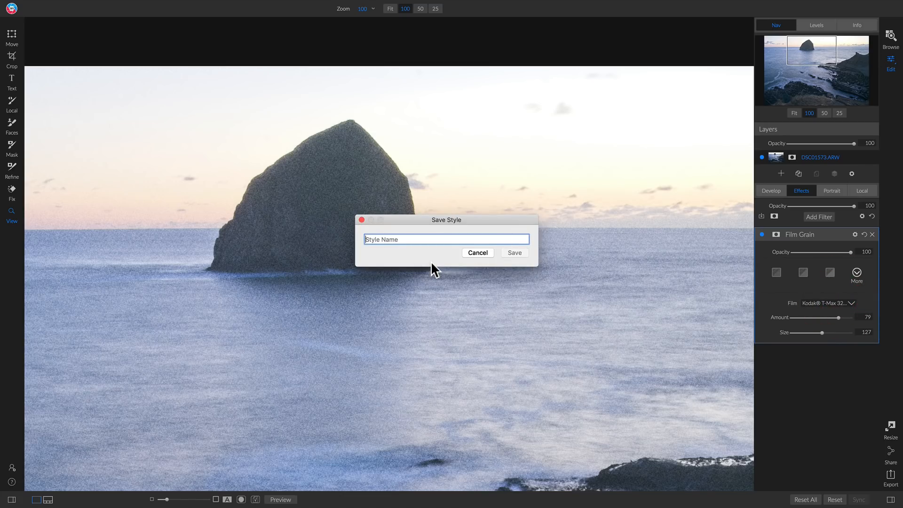
{"action": "left_click", "coordinate": [361, 220]}
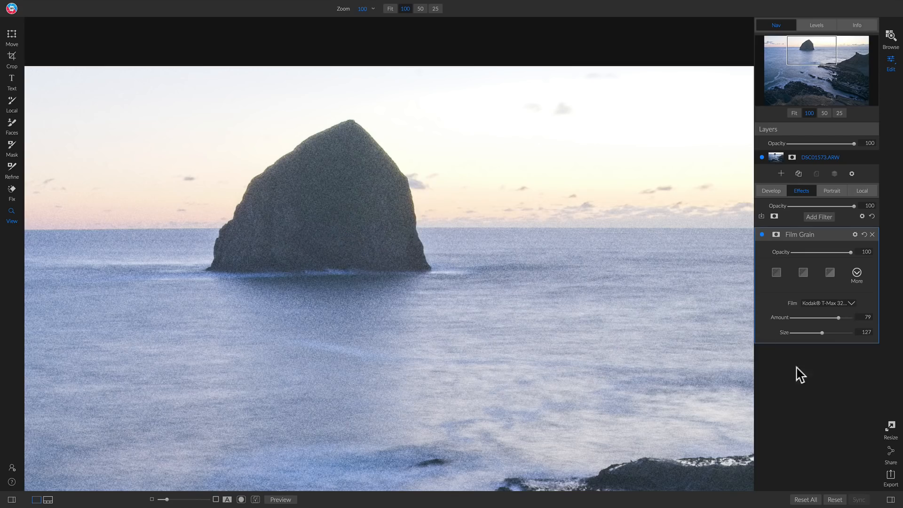
Step: Set Film Grain's amount to 78 and size to 104, and remove the filter from the seascape
{"action": "left_click_drag", "start_coordinate": [837, 317], "coordinate": [812, 334]}
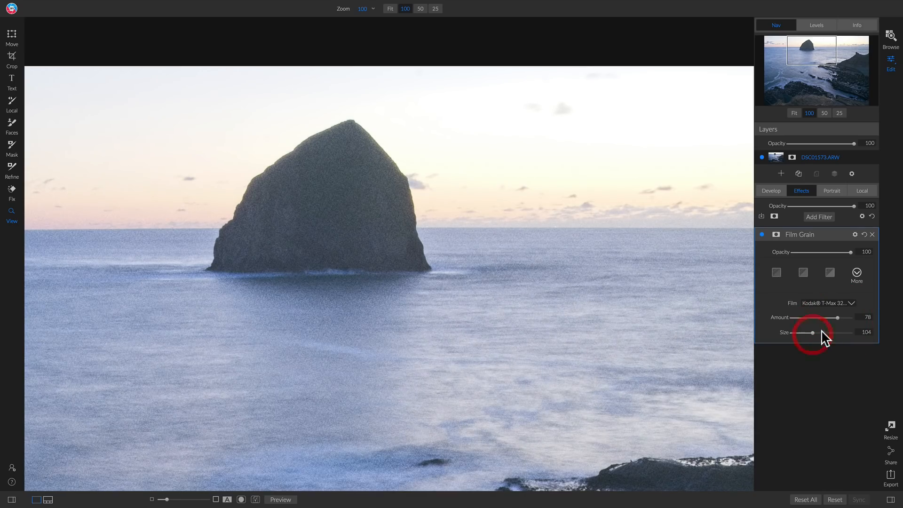
{"action": "left_click", "coordinate": [871, 234]}
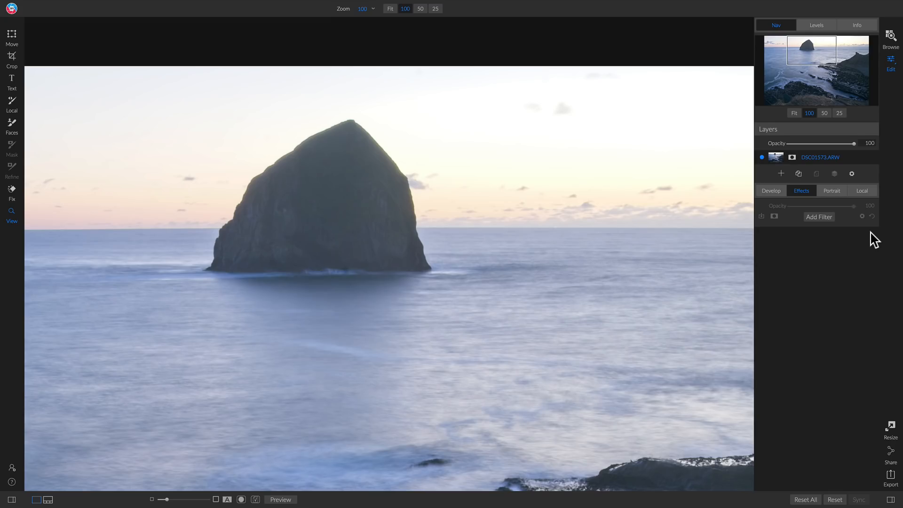
Step: Switch from the seascape to the misty lake photo IMG_0519.CR2
{"action": "left_click", "coordinate": [815, 217]}
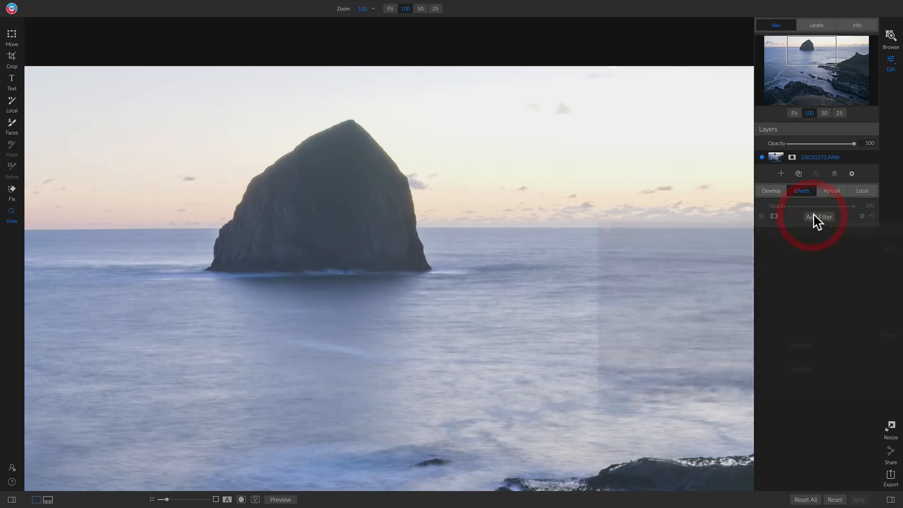
{"action": "left_click", "coordinate": [888, 199]}
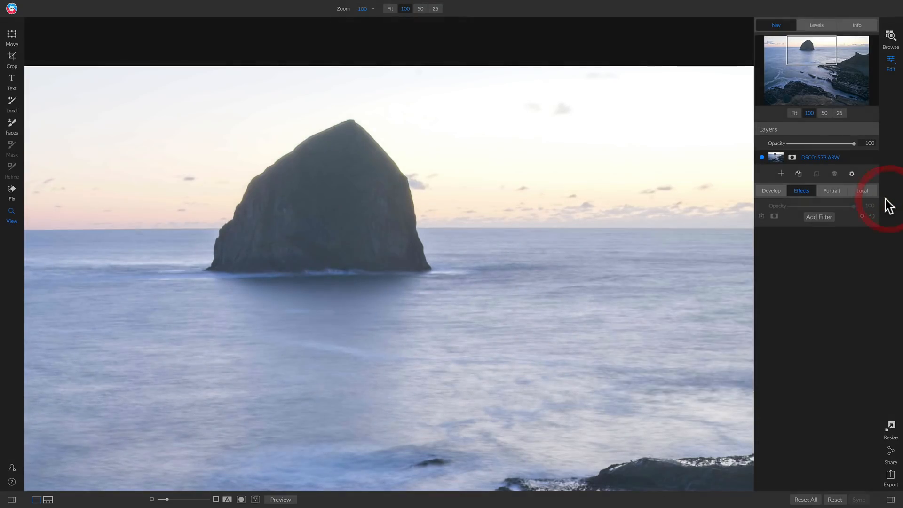
{"action": "left_click", "coordinate": [641, 239]}
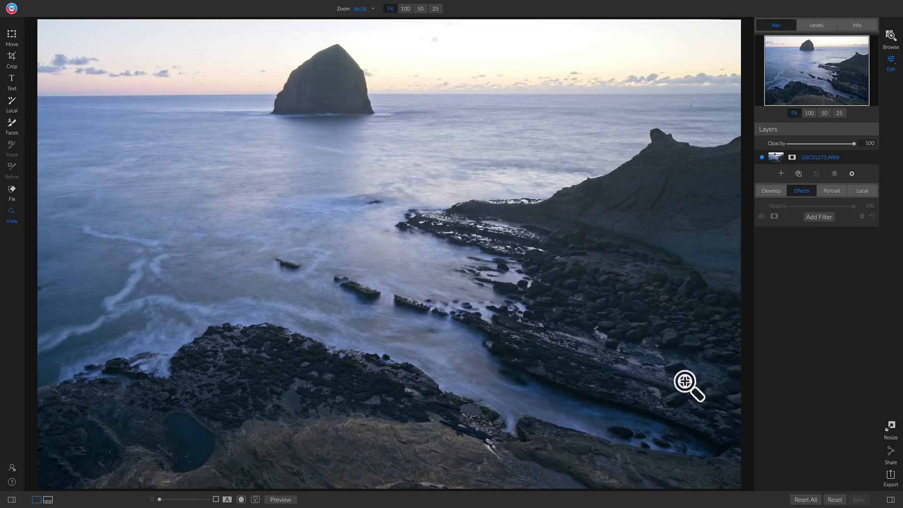
{"action": "key", "text": "w"}
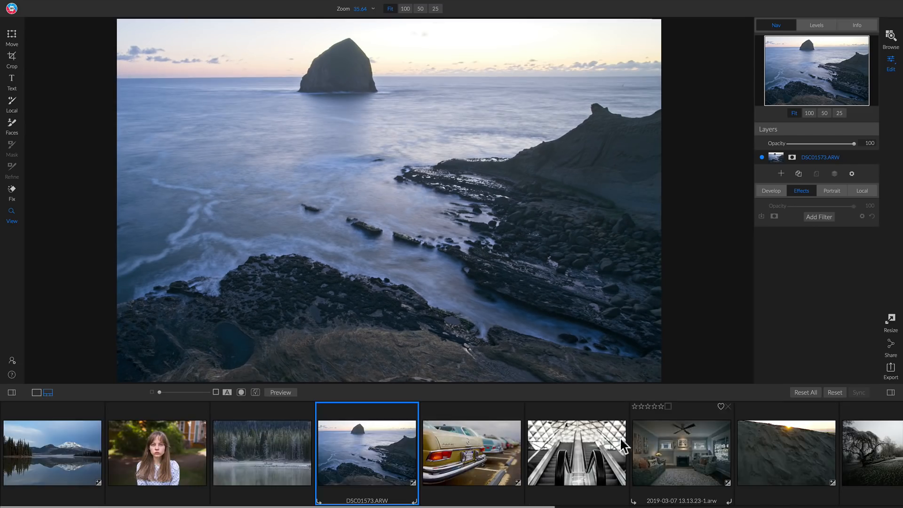
{"action": "left_click", "coordinate": [265, 449]}
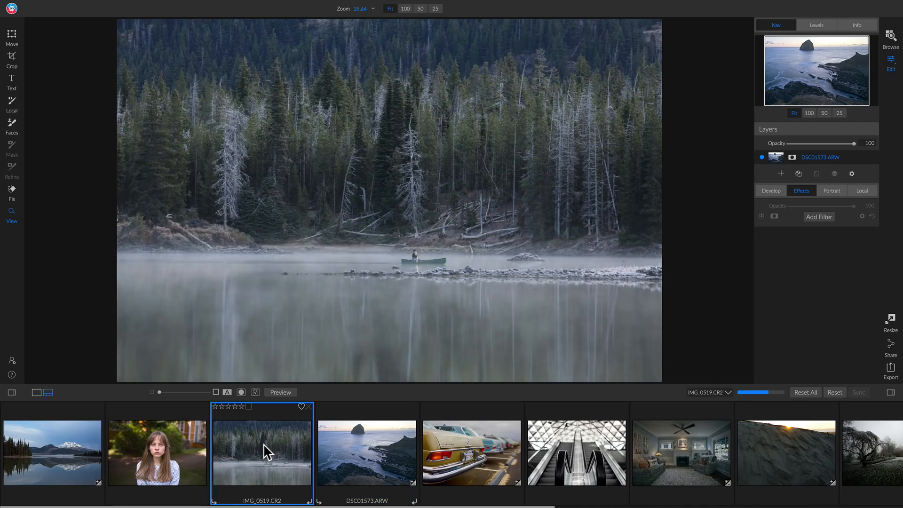
{"action": "key", "text": "w"}
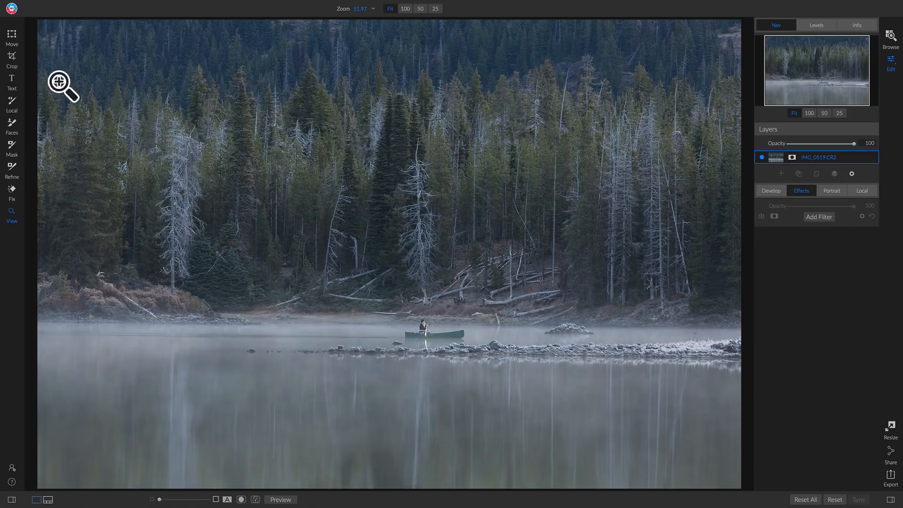
Step: Crop the lake photo around the canoe and treeline to about 4352 by 2901 pixels
{"action": "left_click", "coordinate": [13, 58]}
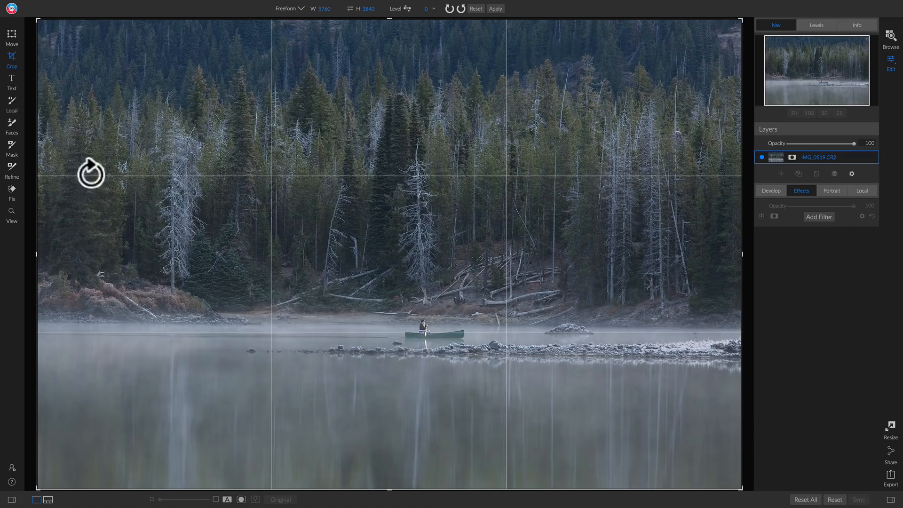
{"action": "left_click_drag", "start_coordinate": [41, 22], "coordinate": [126, 47]}
{"action": "left_click_drag", "start_coordinate": [336, 230], "coordinate": [332, 257]}
{"action": "left_click", "coordinate": [324, 250]}
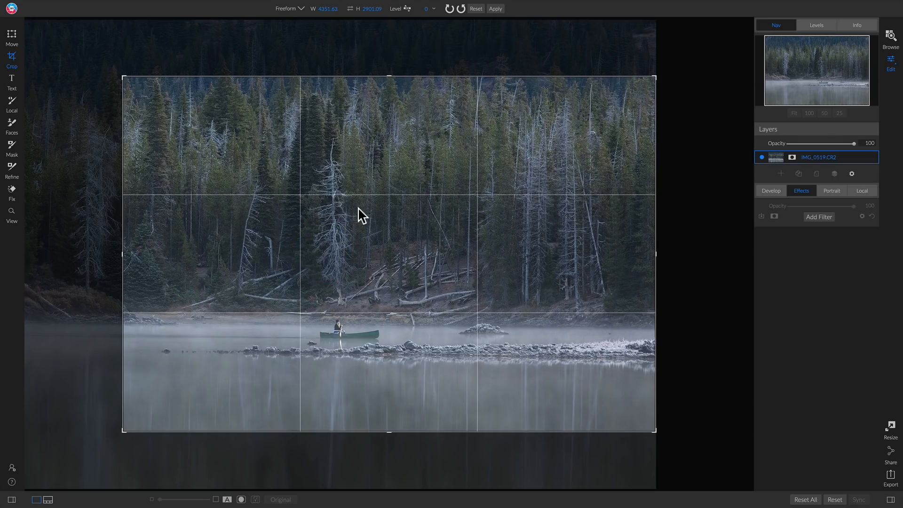
{"action": "key", "text": "Return"}
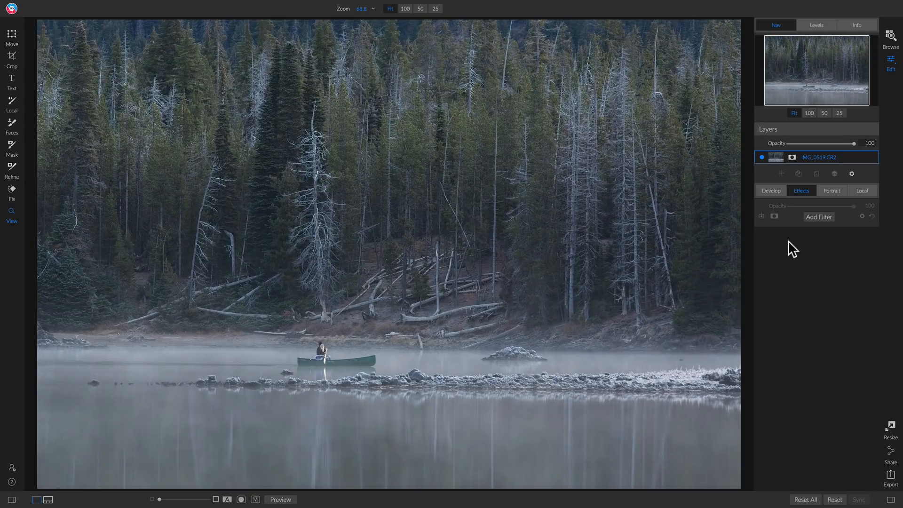
Step: Set the lake photo's camera profile to ON1 Landscape in the Develop settings
{"action": "left_click", "coordinate": [781, 191]}
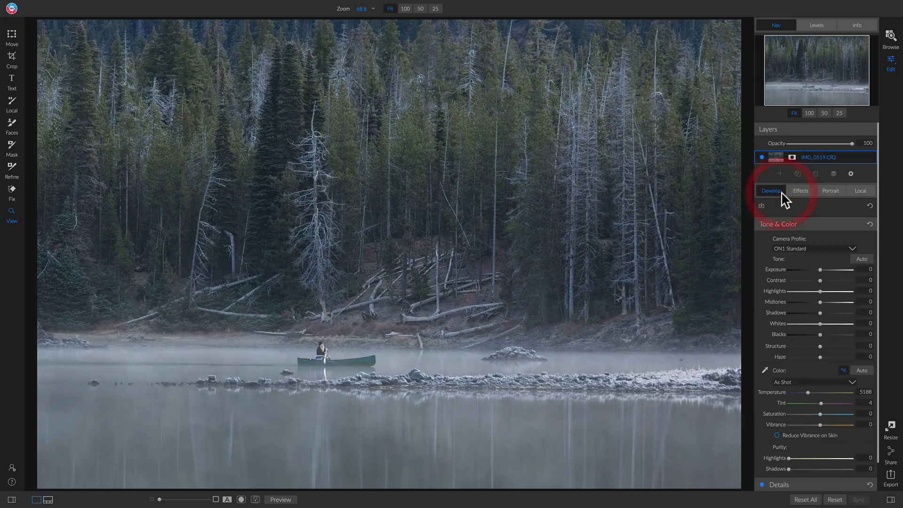
{"action": "left_click", "coordinate": [820, 248]}
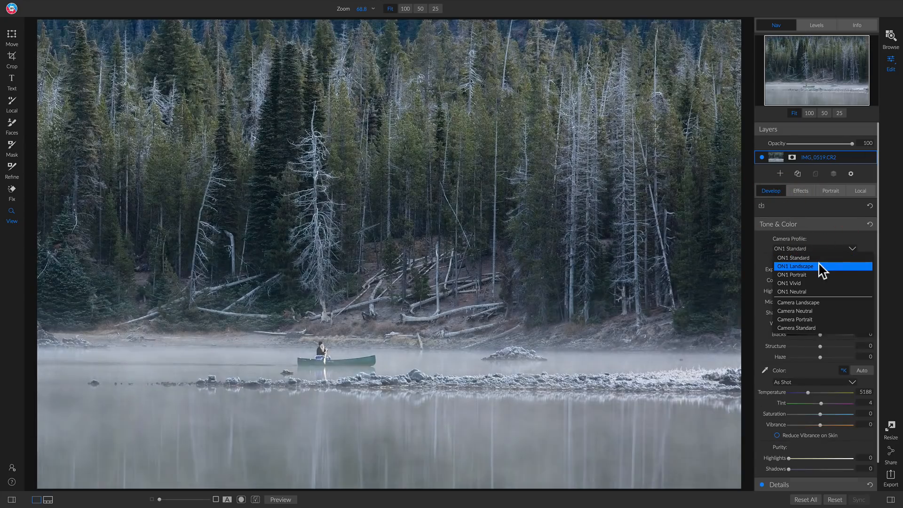
{"action": "left_click", "coordinate": [818, 267]}
Step: Add a Glow filter to the lake photo with the Charge More - Subtle style, and compare it on and off
{"action": "left_click", "coordinate": [799, 190]}
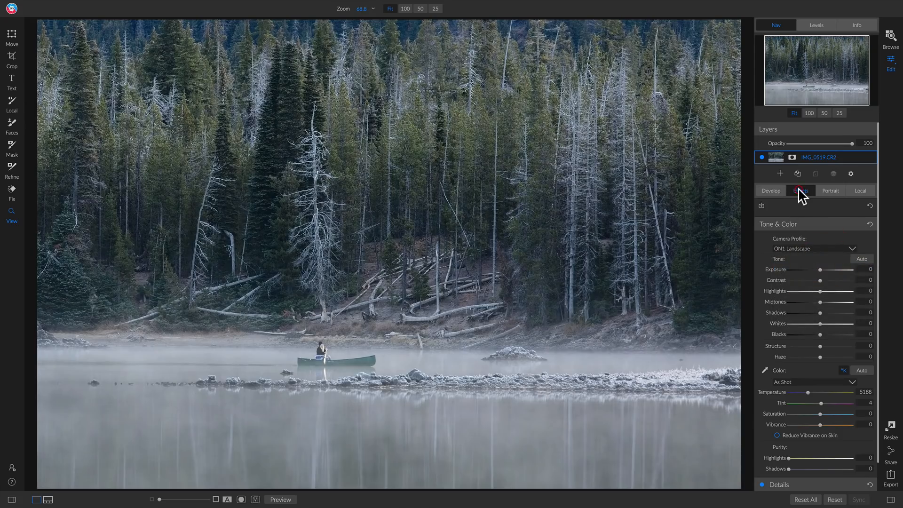
{"action": "left_click", "coordinate": [815, 218]}
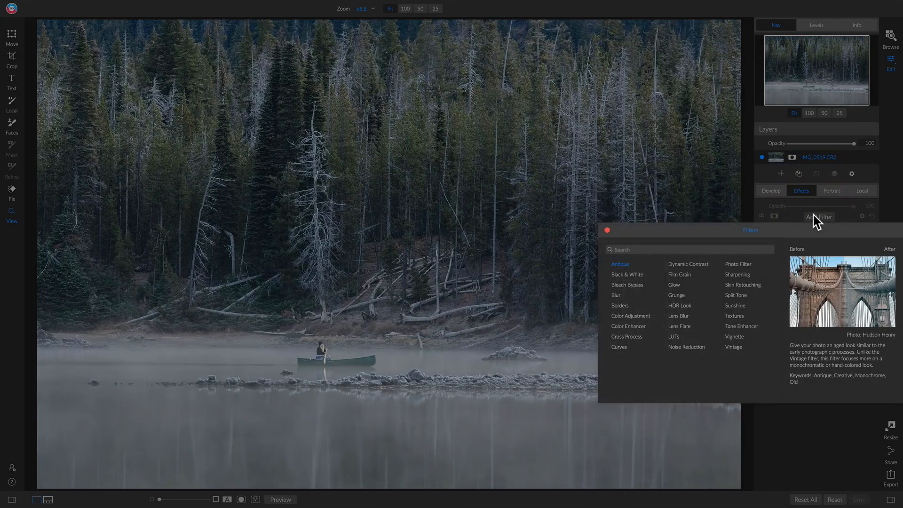
{"action": "left_click", "coordinate": [677, 284]}
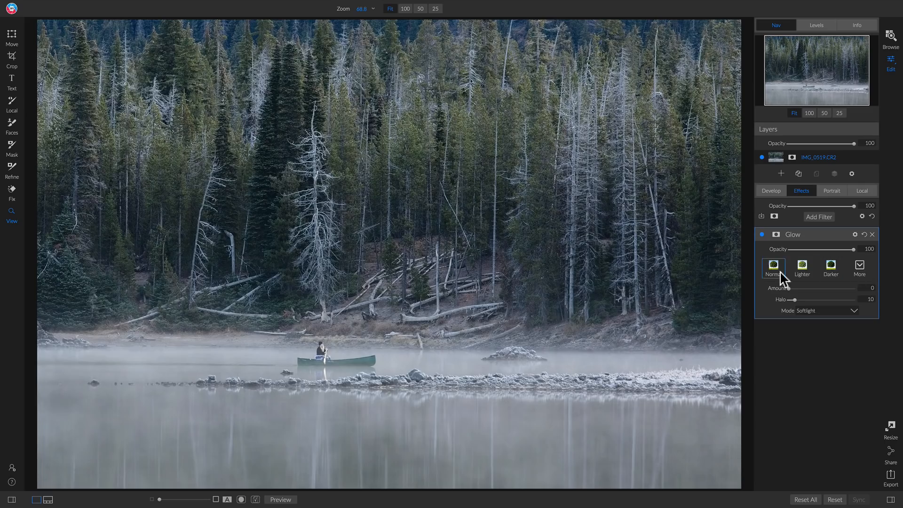
{"action": "left_click", "coordinate": [858, 267]}
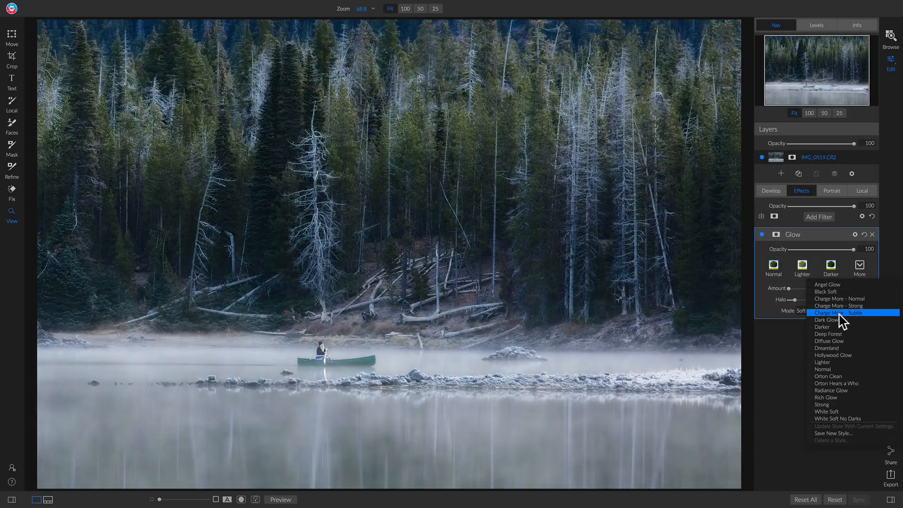
{"action": "left_click", "coordinate": [840, 313]}
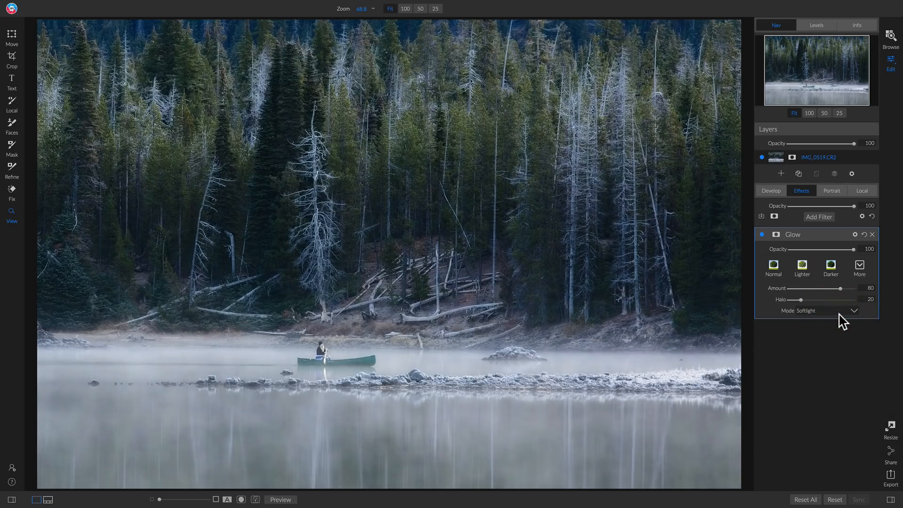
{"action": "left_click", "coordinate": [762, 235]}
{"action": "left_click", "coordinate": [761, 235]}
Step: Mask the Glow with a Linear Top gradient placed at the canoe's level, and compare the filter on and off
{"action": "key", "text": "m"}
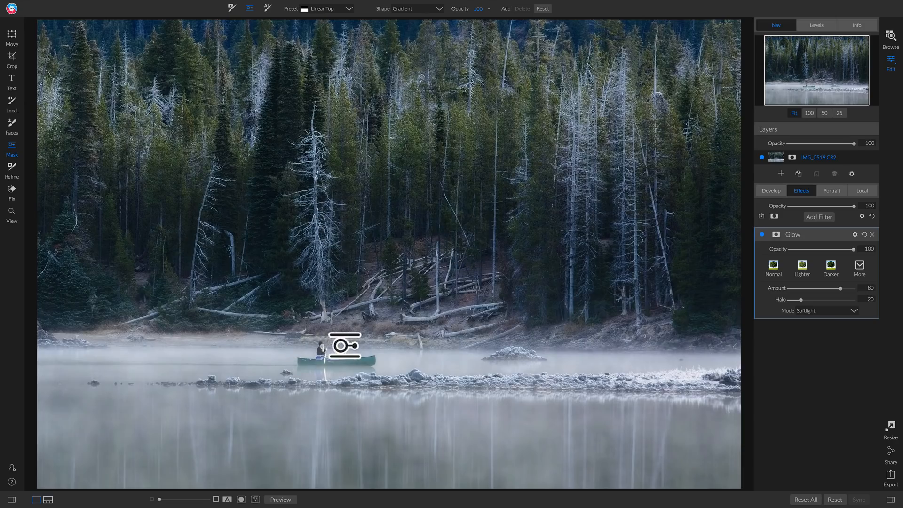
{"action": "left_click", "coordinate": [344, 348]}
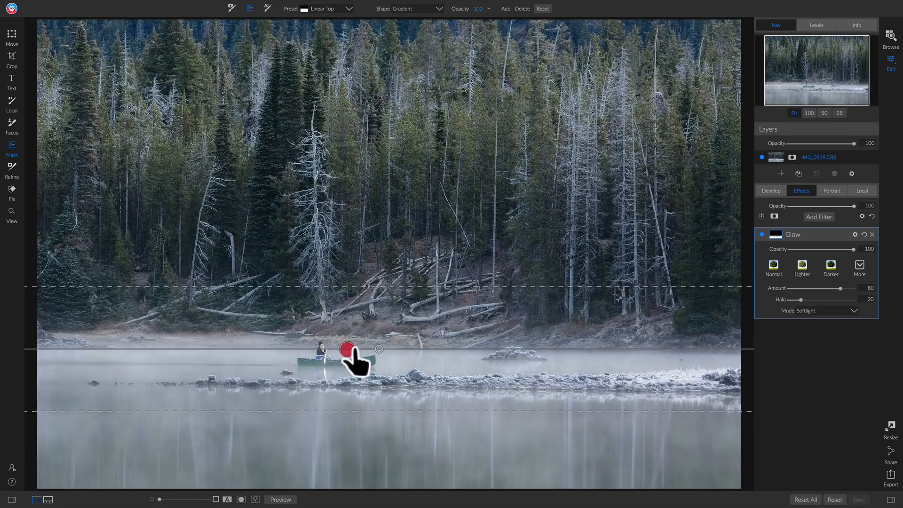
{"action": "left_click", "coordinate": [761, 235]}
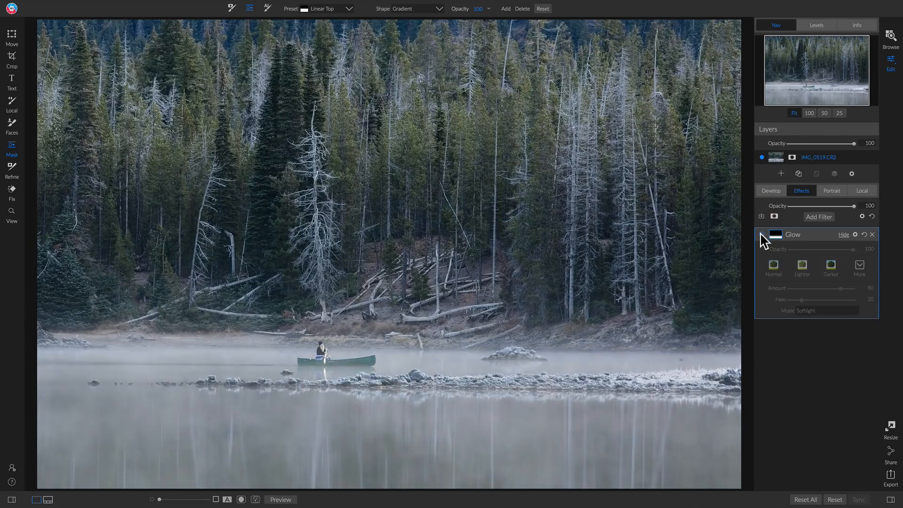
{"action": "left_click", "coordinate": [762, 235]}
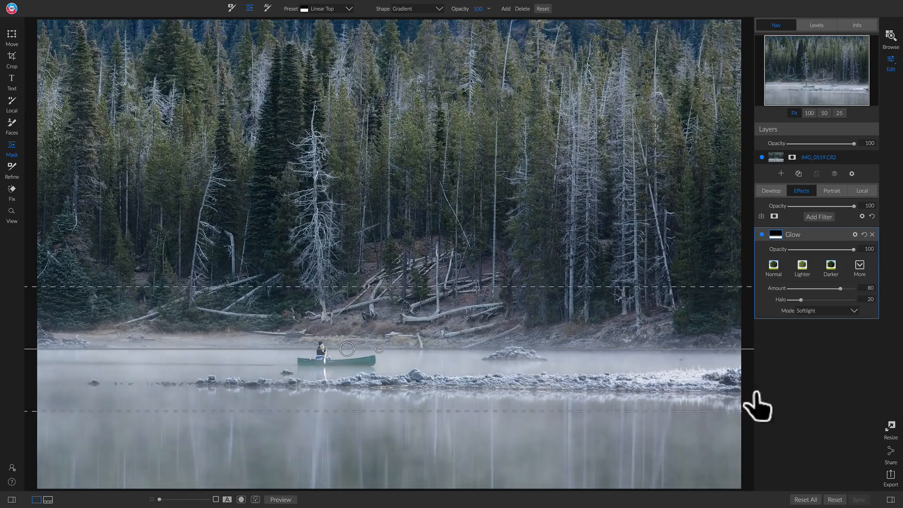
Step: Apply the Glow filter's Lighter style, and try its Overlay mode with the filter on and off
{"action": "left_click", "coordinate": [859, 266]}
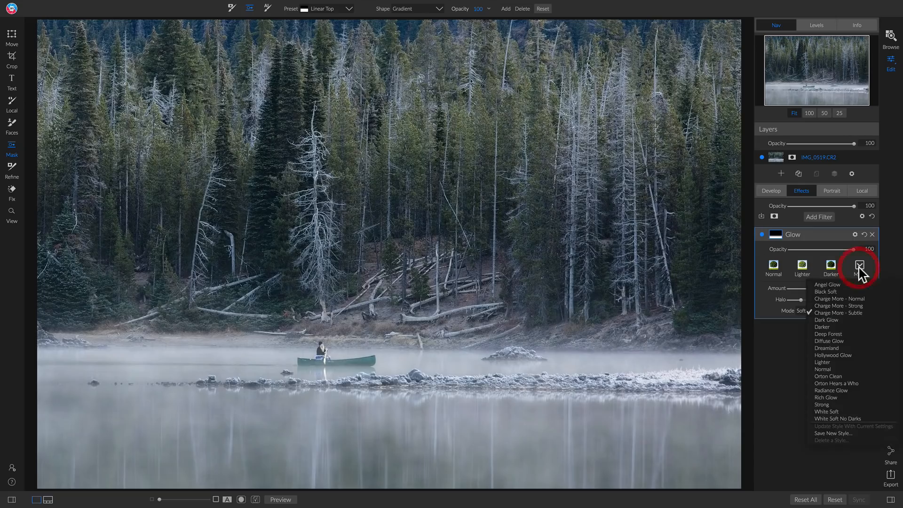
{"action": "left_click", "coordinate": [802, 267]}
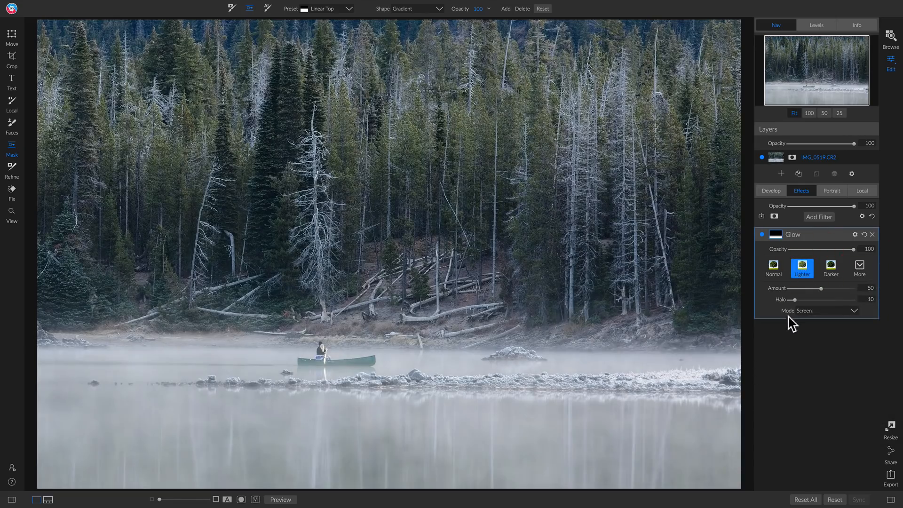
{"action": "left_click", "coordinate": [811, 312]}
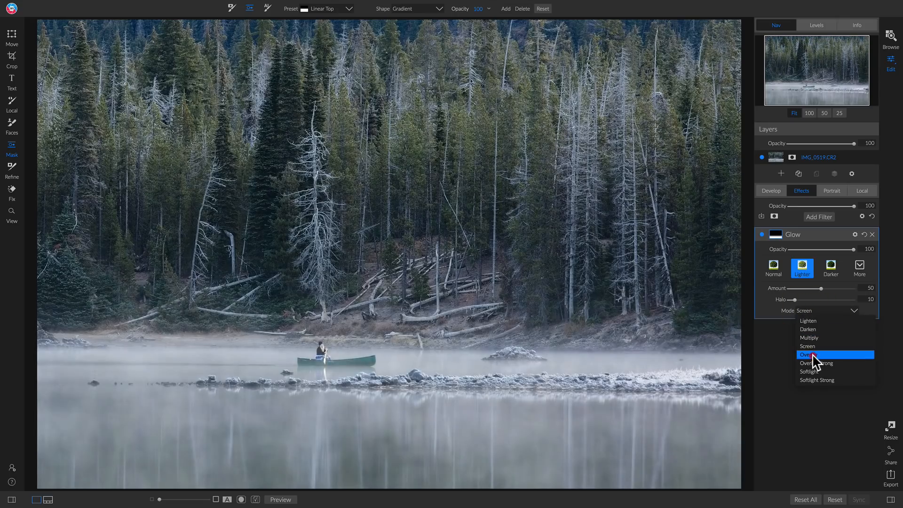
{"action": "left_click", "coordinate": [812, 356]}
{"action": "left_click", "coordinate": [761, 235]}
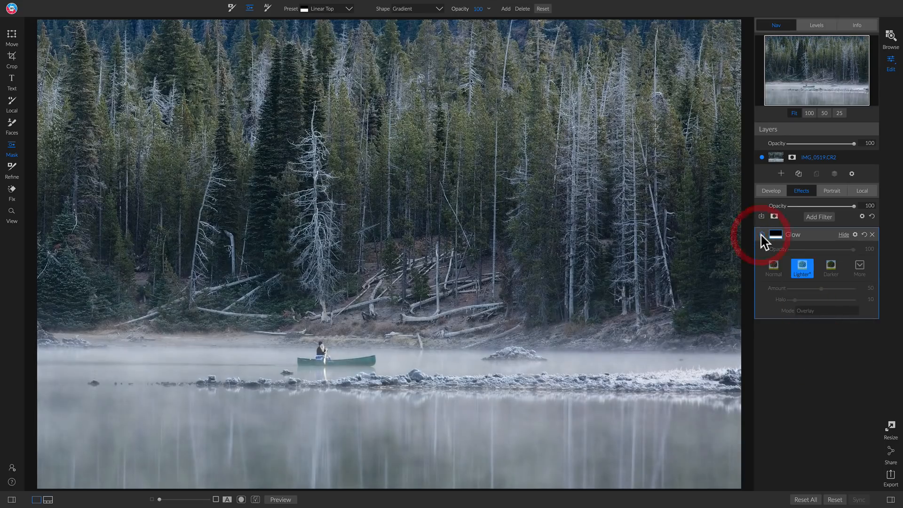
{"action": "left_click", "coordinate": [761, 234]}
Step: Set the Glow filter's mode to Lighten, Amount to 96, Halo to 34 and Opacity to 35
{"action": "left_click", "coordinate": [810, 311]}
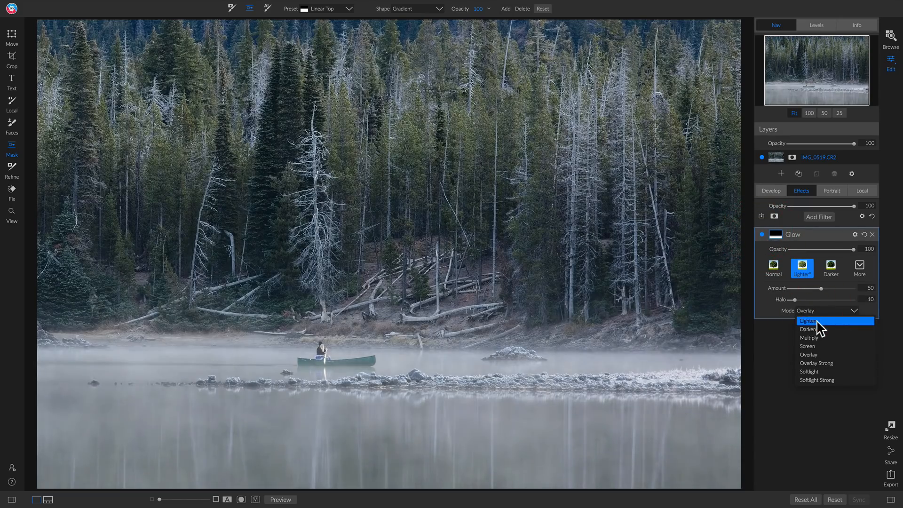
{"action": "left_click", "coordinate": [816, 322]}
{"action": "mouse_move", "coordinate": [795, 299]}
{"action": "left_mouse_down"}
{"action": "mouse_move", "coordinate": [851, 288]}
{"action": "mouse_move", "coordinate": [809, 300]}
{"action": "left_mouse_up"}
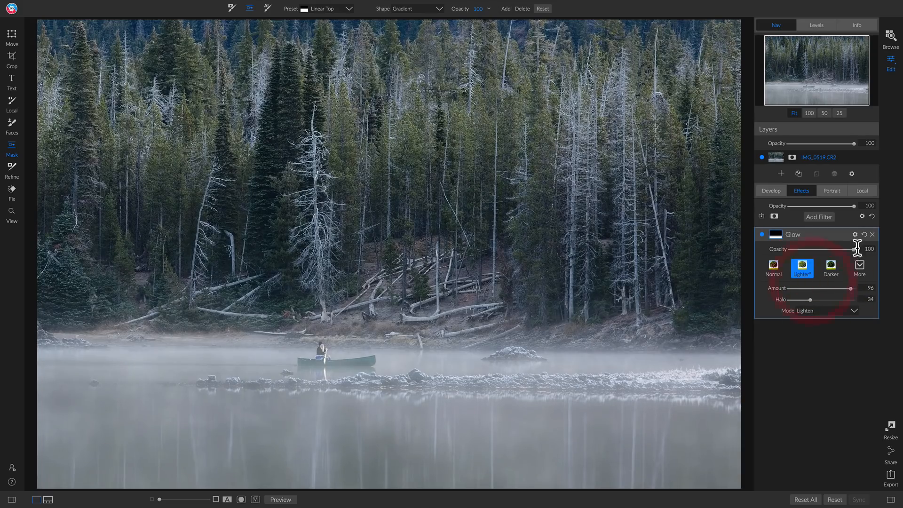
{"action": "left_click_drag", "start_coordinate": [851, 249], "coordinate": [812, 254]}
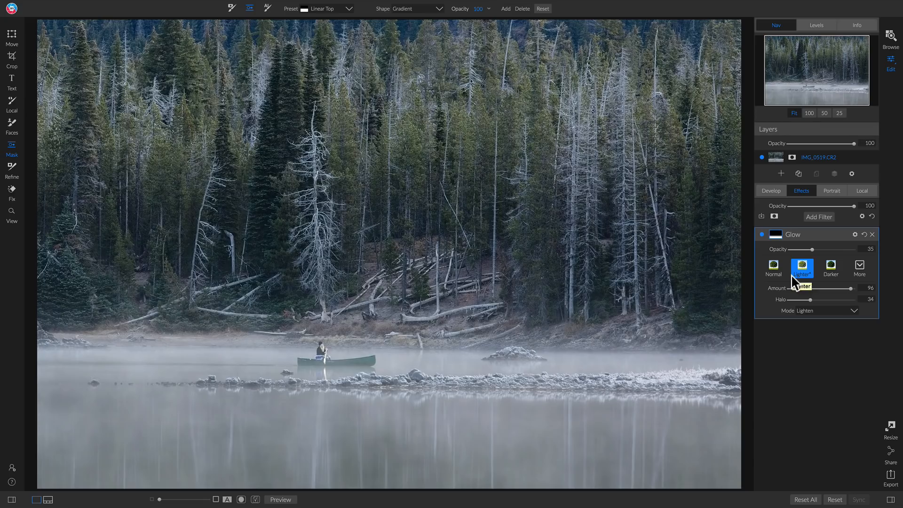
Step: Replace the Glow filter with Grunge in the Lighter style, set to Amount 82, Brightness 17, Saturation -34 and Detail 40
{"action": "left_click", "coordinate": [871, 235]}
{"action": "left_click", "coordinate": [827, 217]}
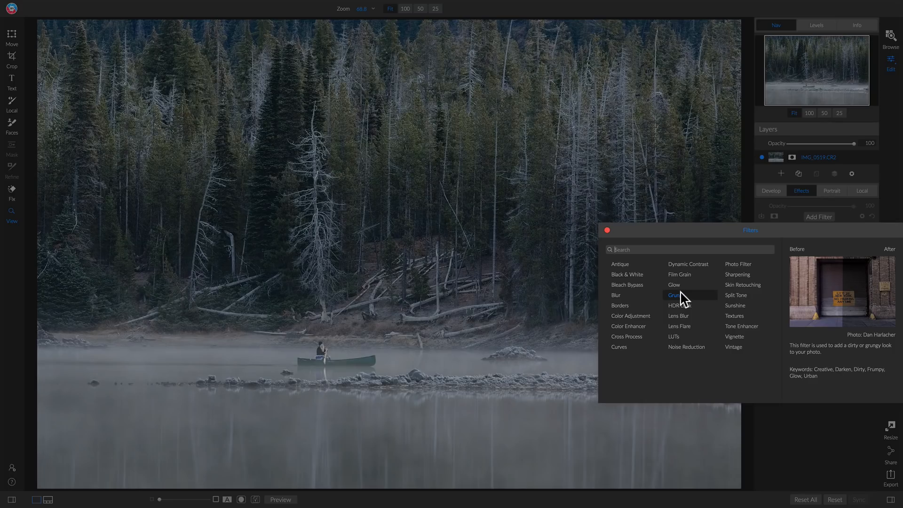
{"action": "left_click", "coordinate": [679, 295]}
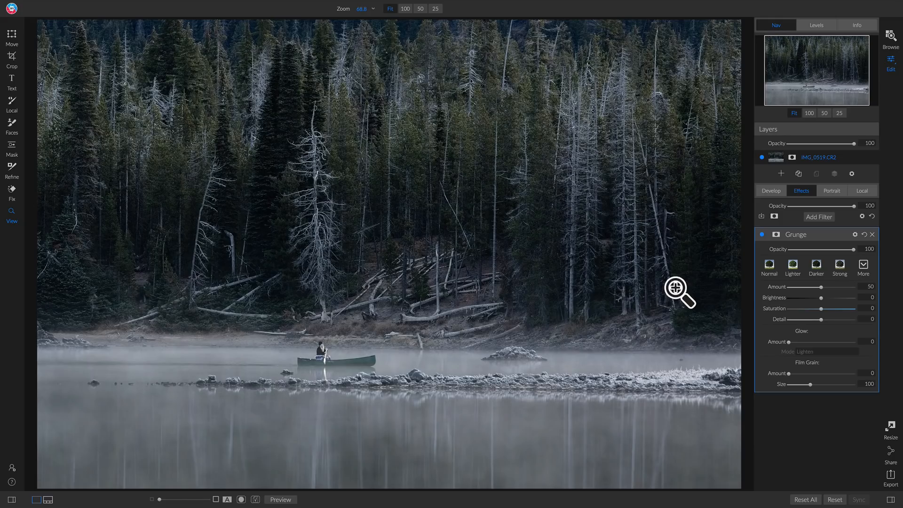
{"action": "left_click", "coordinate": [793, 272]}
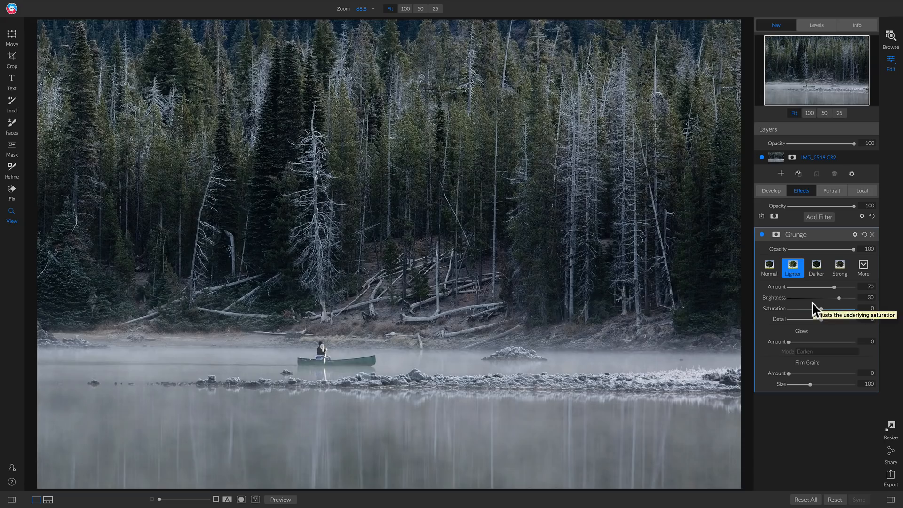
{"action": "left_click_drag", "start_coordinate": [834, 288], "coordinate": [833, 322]}
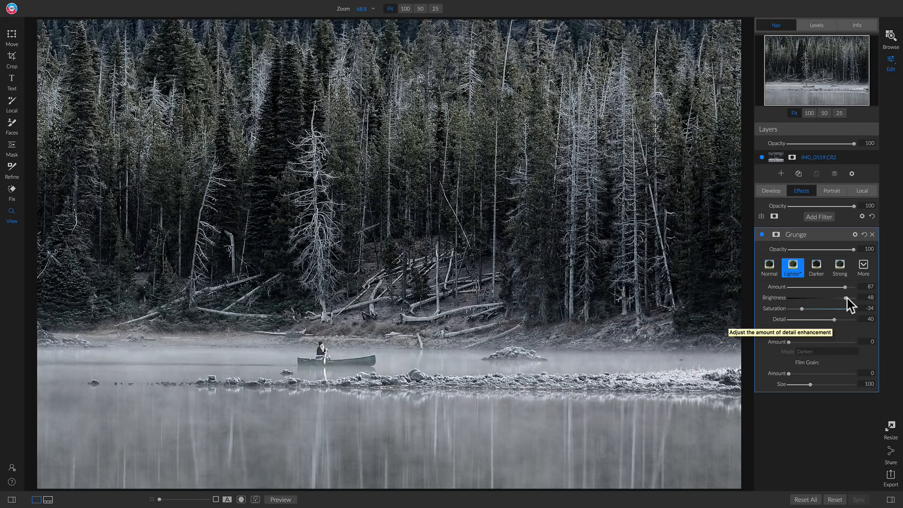
{"action": "mouse_move", "coordinate": [845, 298]}
{"action": "left_mouse_down"}
{"action": "mouse_move", "coordinate": [833, 298]}
{"action": "mouse_move", "coordinate": [841, 287]}
{"action": "left_mouse_up"}
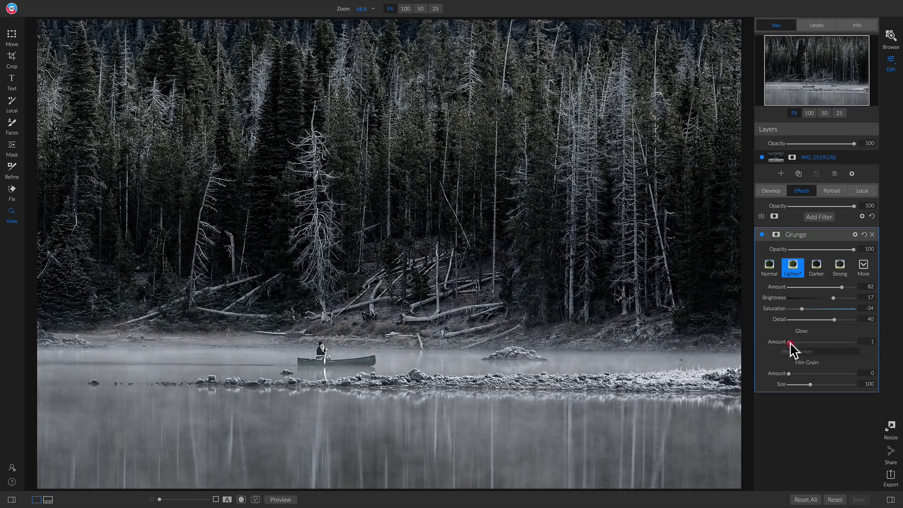
Step: Set the Glow within the Grunge filter to Amount 40 in Lighten mode
{"action": "mouse_move", "coordinate": [790, 343]}
{"action": "left_mouse_down"}
{"action": "mouse_move", "coordinate": [822, 342]}
{"action": "mouse_move", "coordinate": [783, 343]}
{"action": "left_mouse_up"}
{"action": "left_click", "coordinate": [808, 342]}
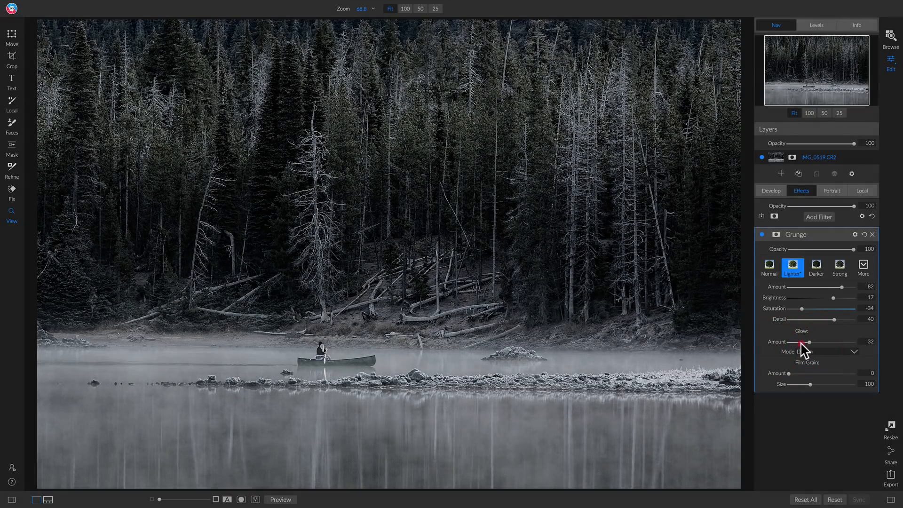
{"action": "left_click_drag", "start_coordinate": [798, 343], "coordinate": [805, 345]}
{"action": "left_click", "coordinate": [810, 353]}
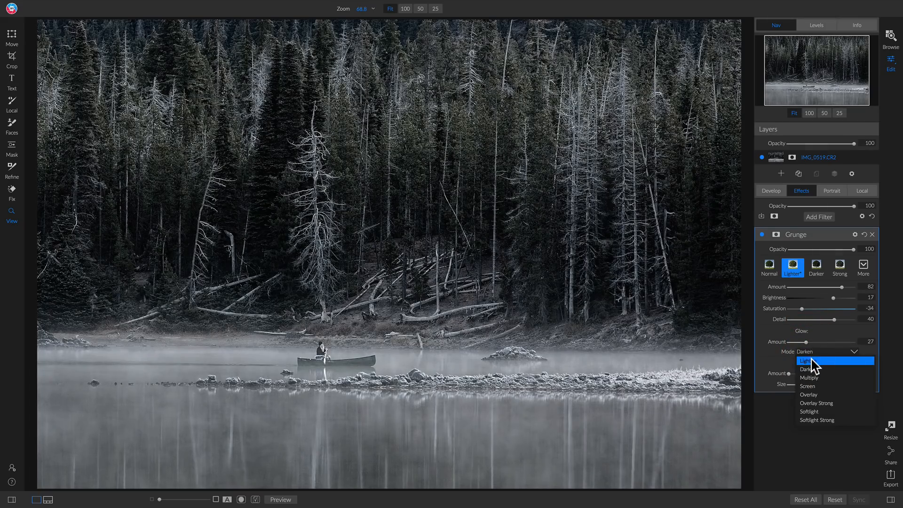
{"action": "left_click", "coordinate": [811, 362]}
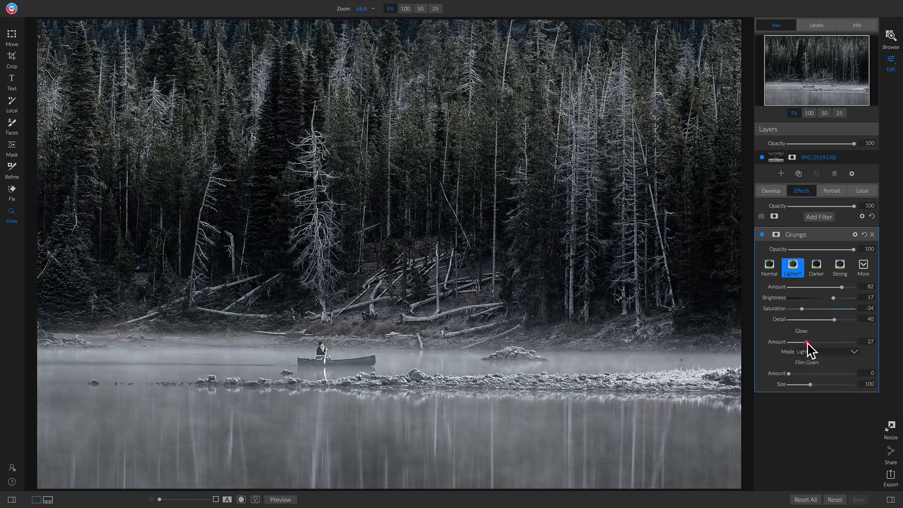
{"action": "mouse_move", "coordinate": [807, 343]}
{"action": "left_mouse_down"}
{"action": "mouse_move", "coordinate": [823, 343]}
{"action": "mouse_move", "coordinate": [815, 344]}
{"action": "left_mouse_up"}
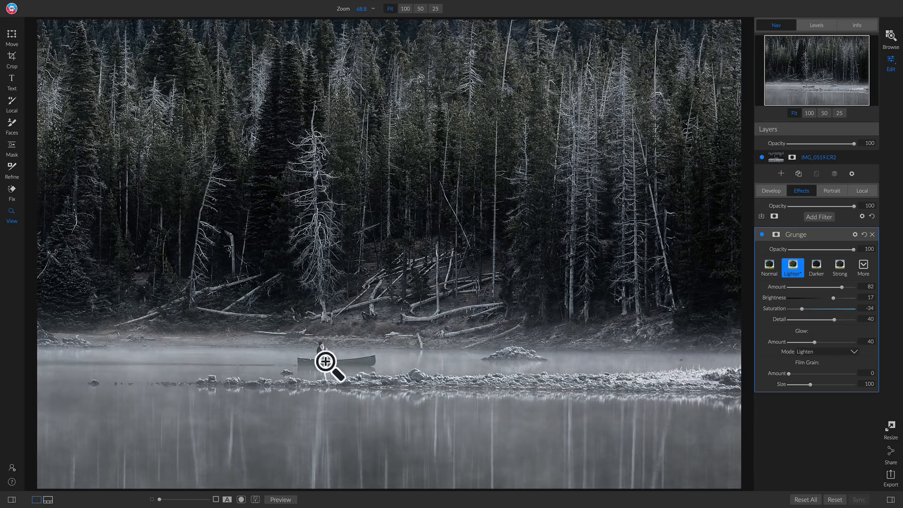
Step: Set the Grunge filter's Film Grain to Amount 91 and Size 149, and compare the filter on and off
{"action": "left_click_drag", "start_coordinate": [788, 374], "coordinate": [831, 385]}
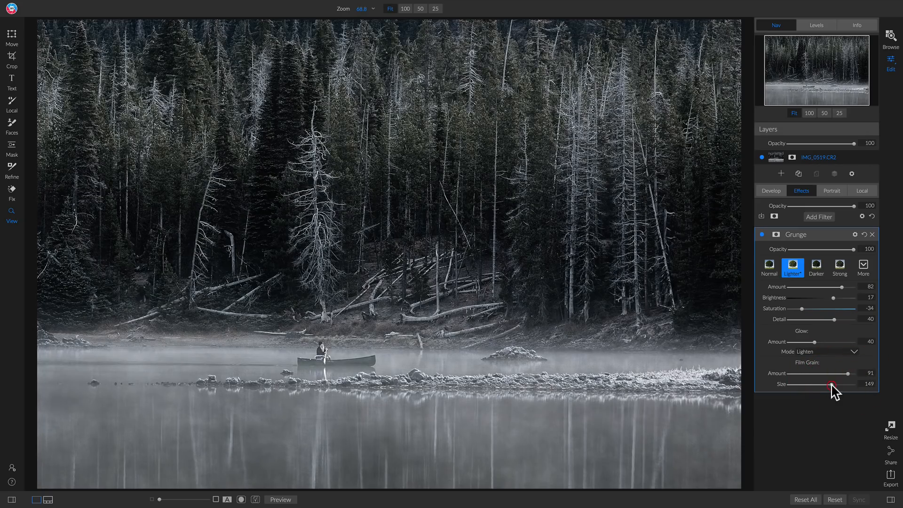
{"action": "left_click", "coordinate": [762, 235]}
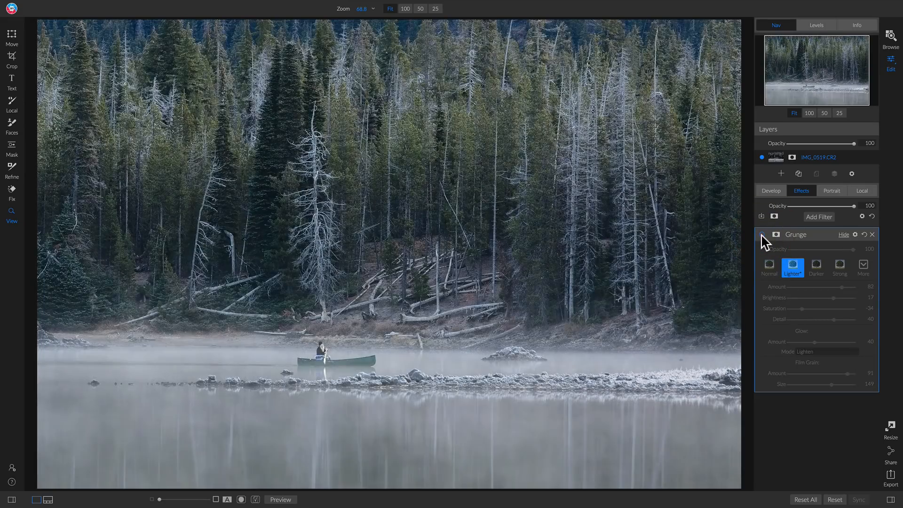
{"action": "left_click", "coordinate": [762, 234]}
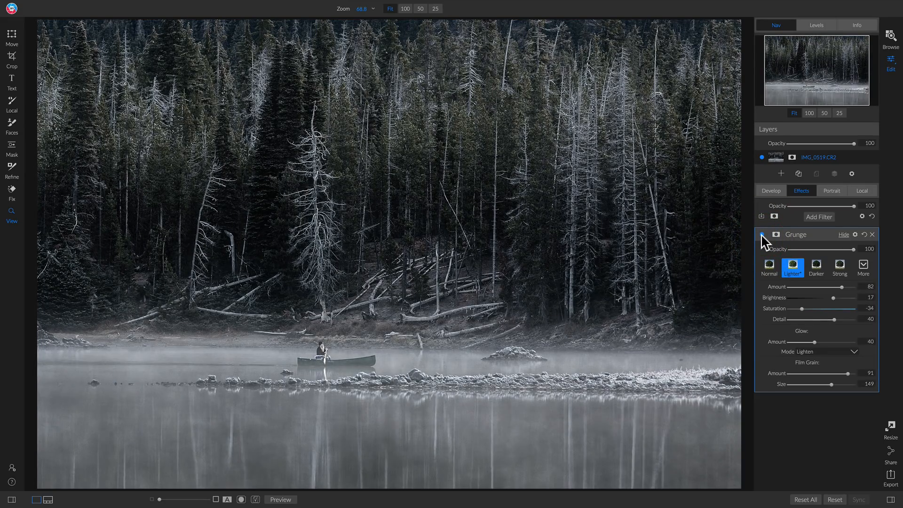
{"action": "left_click", "coordinate": [762, 235]}
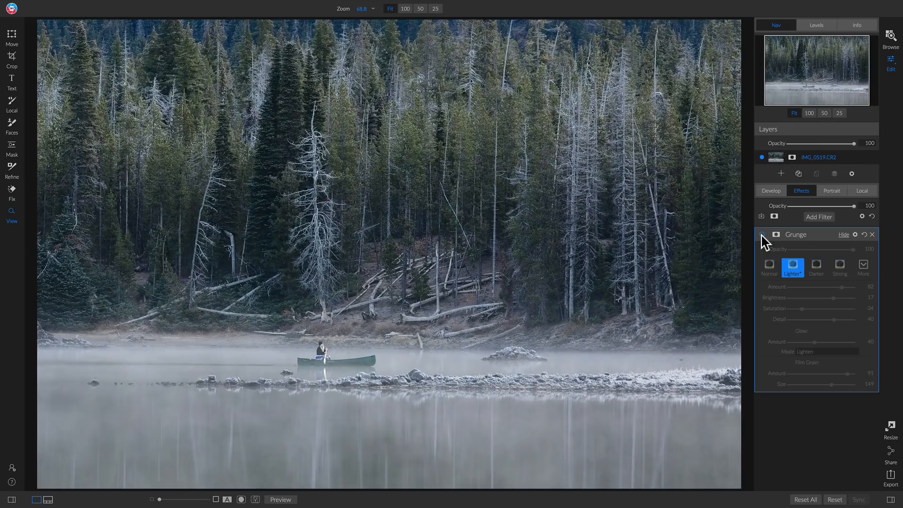
{"action": "left_click", "coordinate": [762, 234]}
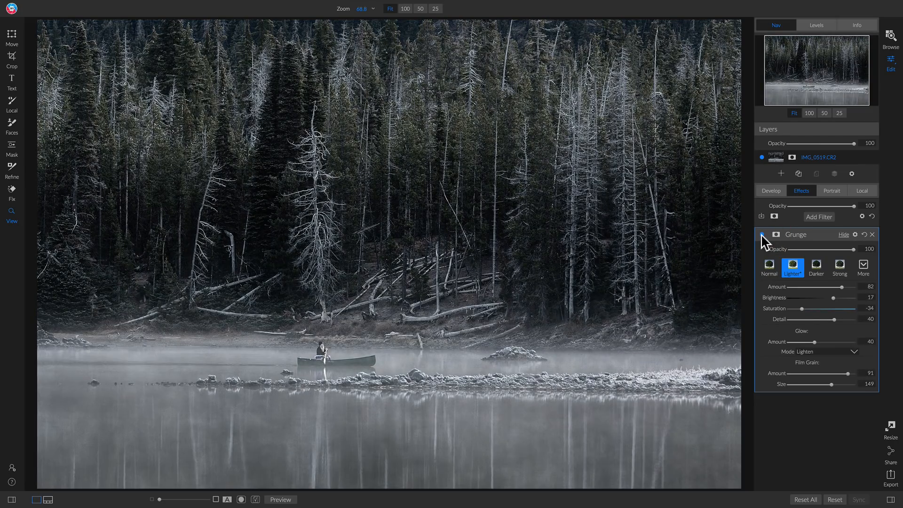
Step: Remove the Grunge filter from the lake photo and show the filmstrip of the other photos
{"action": "left_click", "coordinate": [872, 234]}
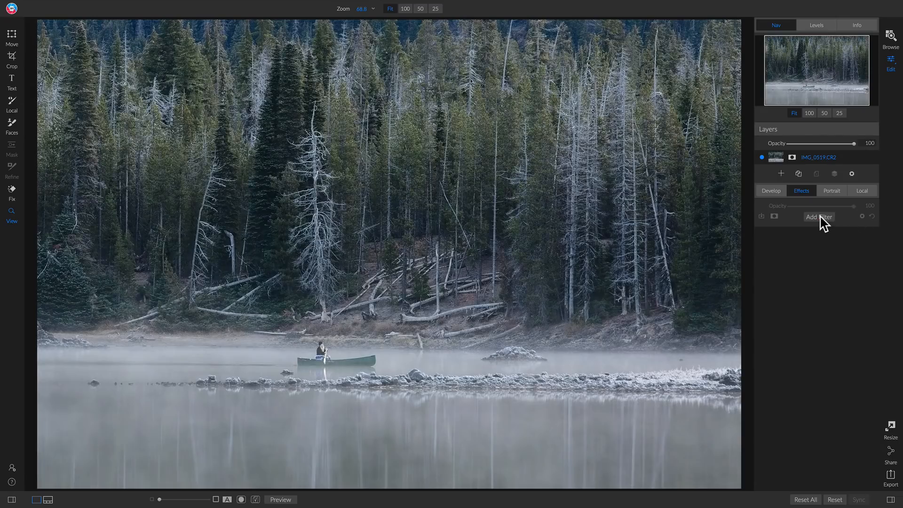
{"action": "left_click", "coordinate": [820, 218]}
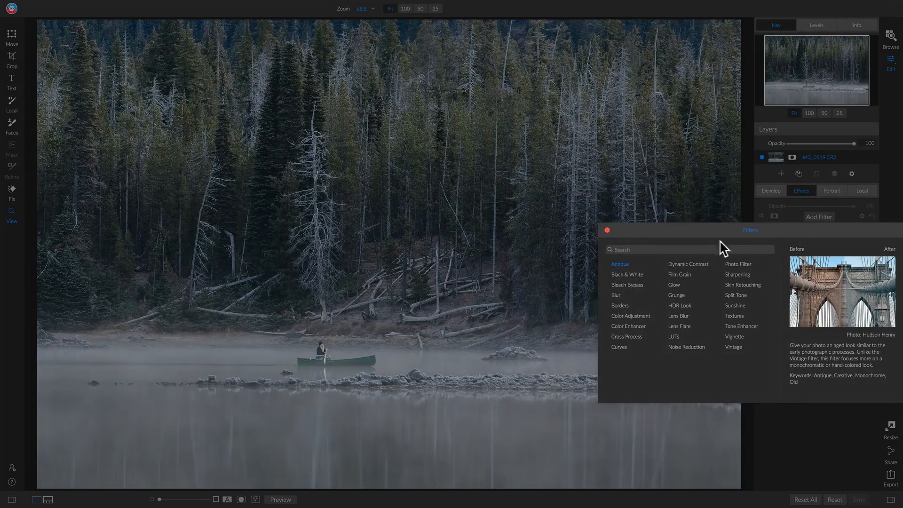
{"action": "left_click", "coordinate": [809, 428]}
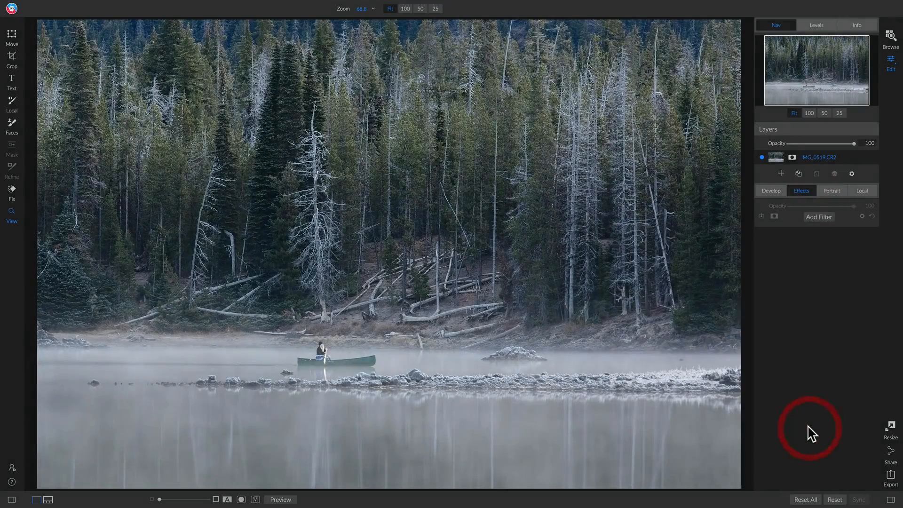
{"action": "mouse_move", "coordinate": [385, 506]}
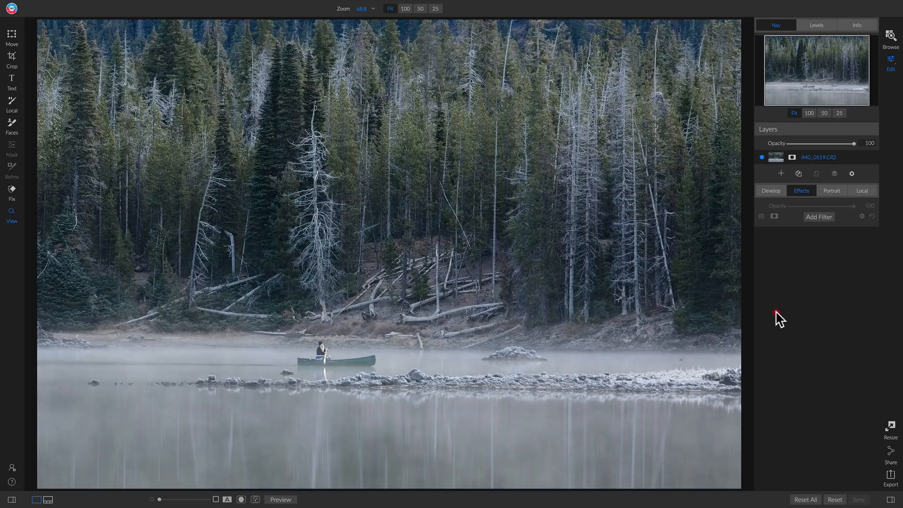
{"action": "key", "text": "w"}
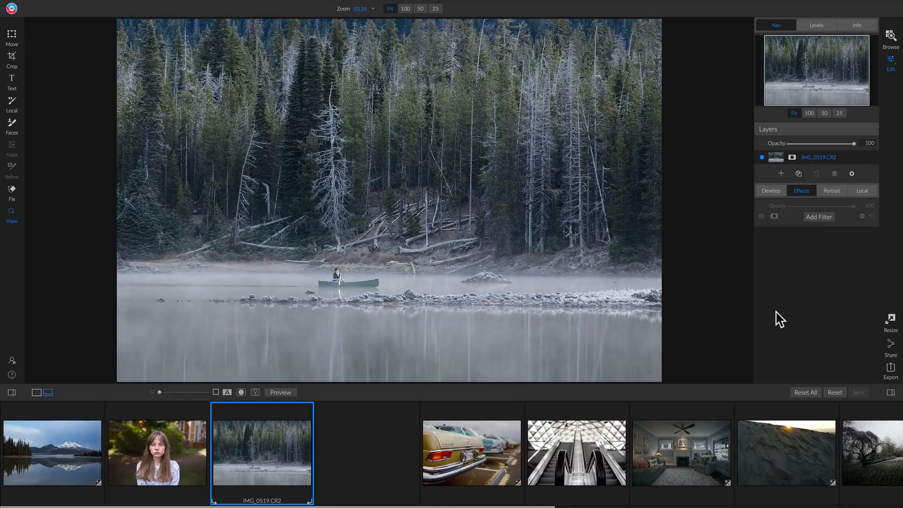
Step: Open the living room photo 2019-03-07 13.13.23-1.arw for editing and hide the filmstrip
{"action": "left_click", "coordinate": [369, 433]}
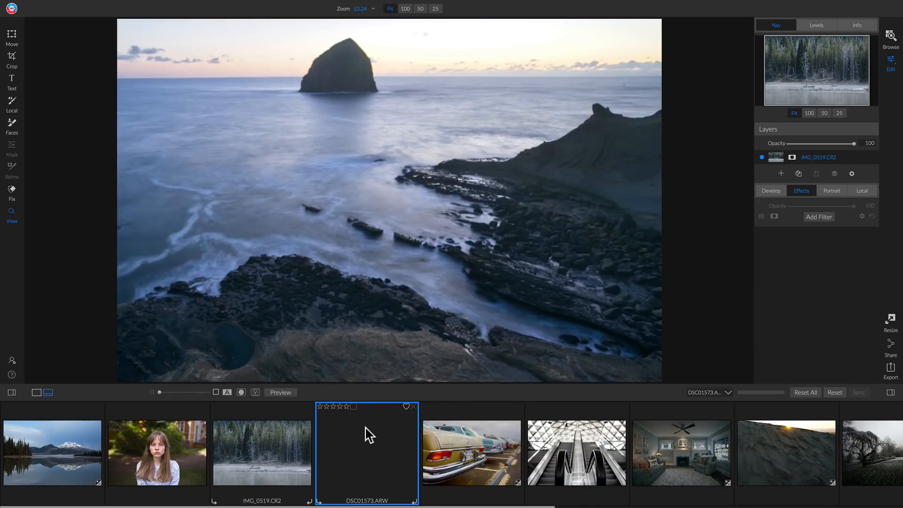
{"action": "left_click", "coordinate": [743, 456]}
{"action": "left_click", "coordinate": [691, 459]}
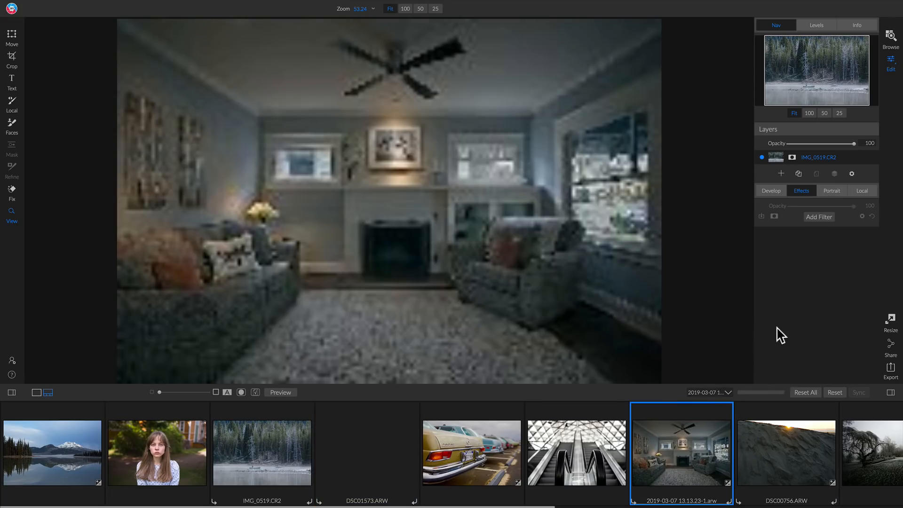
{"action": "key", "text": "e"}
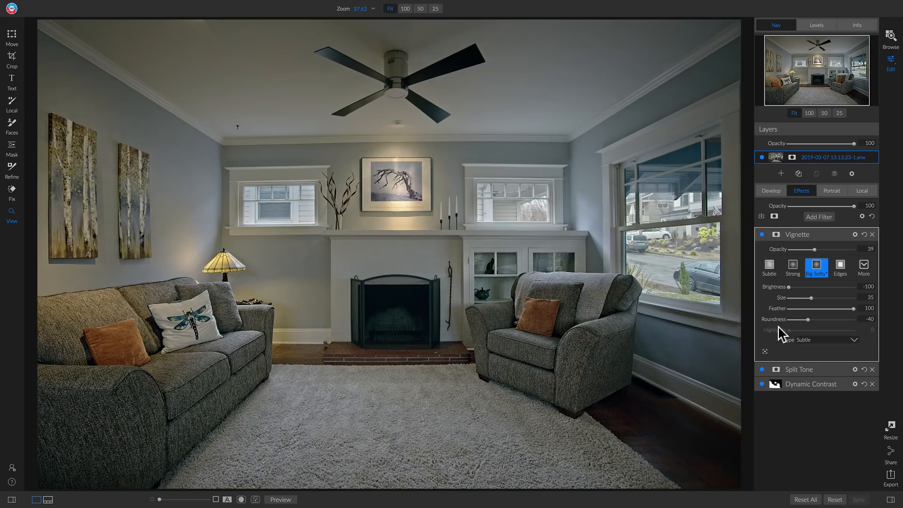
Step: Remove the Vignette, Split Tone and Dynamic Contrast filters from the living room photo and add the HDR Look filter
{"action": "left_click", "coordinate": [871, 234]}
{"action": "left_click", "coordinate": [871, 234]}
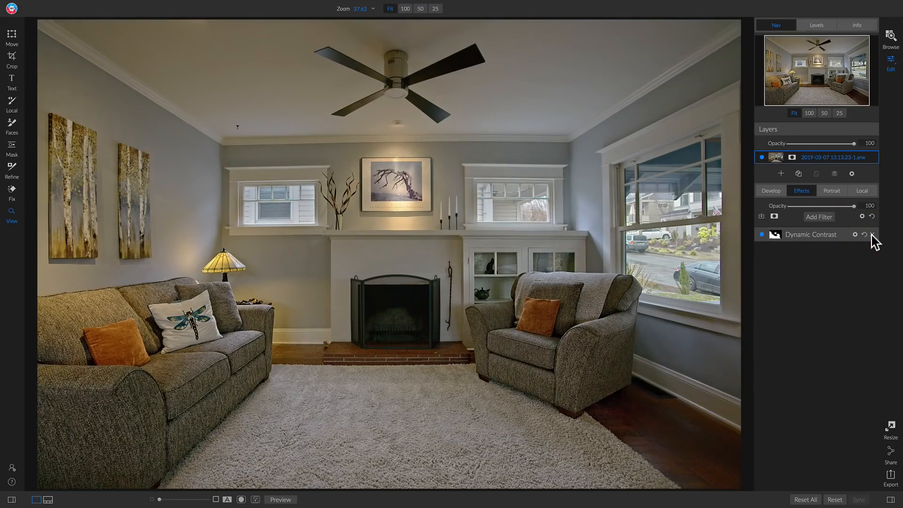
{"action": "left_click", "coordinate": [871, 234]}
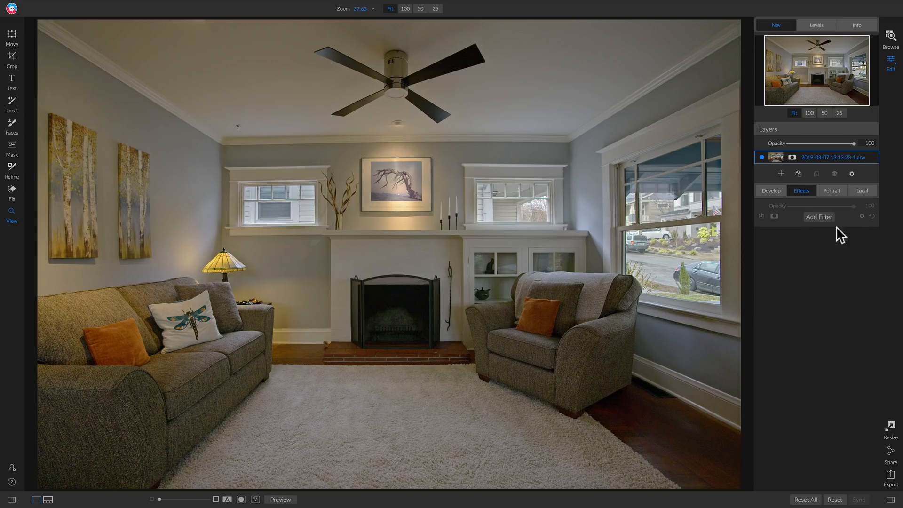
{"action": "left_click", "coordinate": [810, 217]}
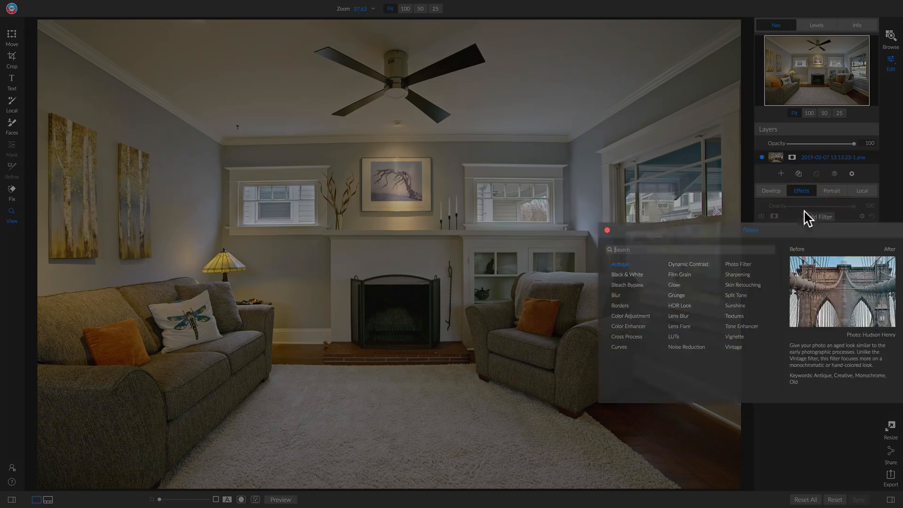
{"action": "left_click", "coordinate": [682, 306]}
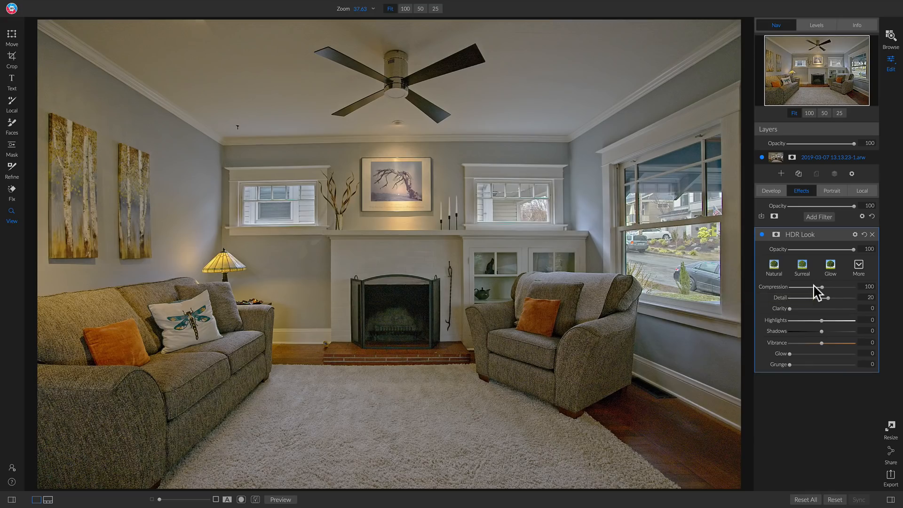
Step: Try the HDR Look filter at Compression 84, Detail 58 and Clarity 28
{"action": "left_click_drag", "start_coordinate": [822, 287], "coordinate": [855, 287]}
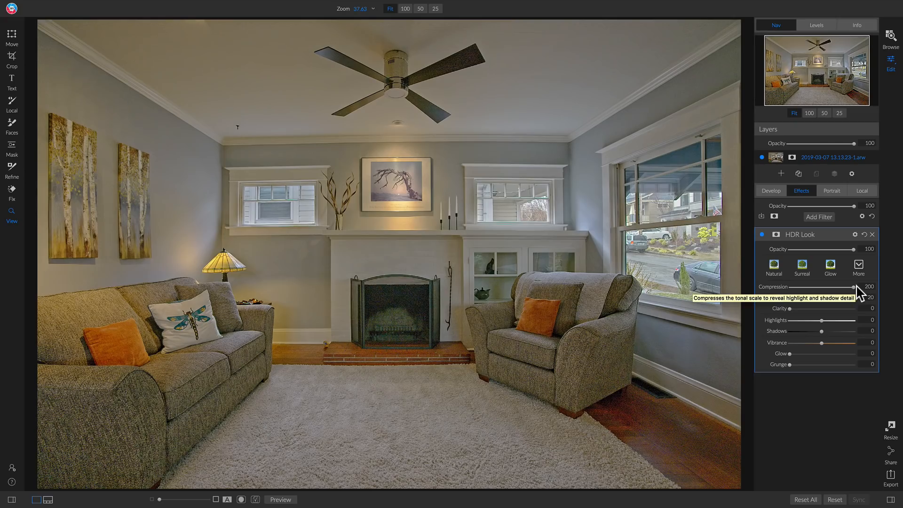
{"action": "left_click_drag", "start_coordinate": [855, 287], "coordinate": [800, 296]}
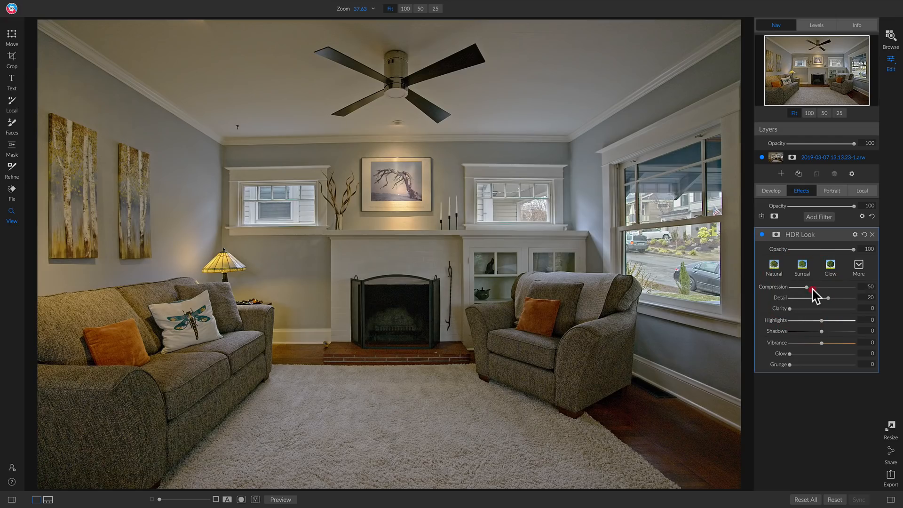
{"action": "left_click_drag", "start_coordinate": [810, 288], "coordinate": [807, 309]}
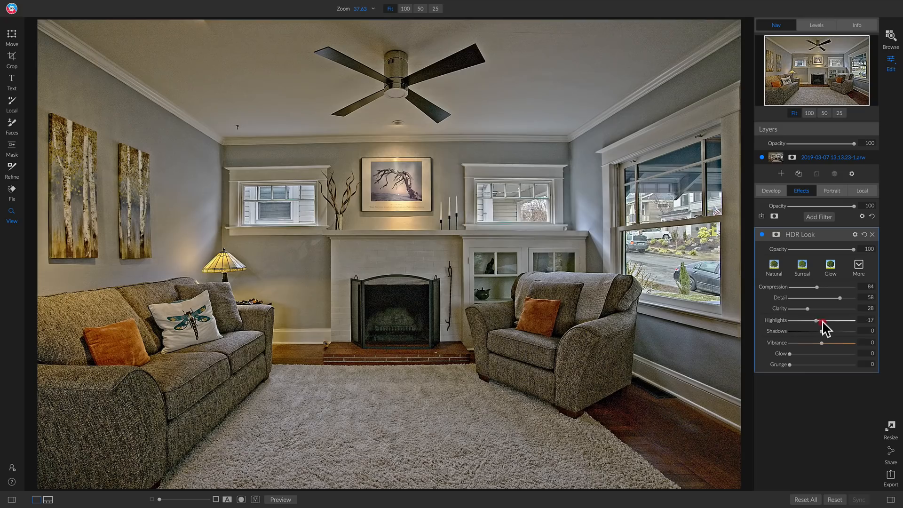
Step: Try HDR Look with Highlights 5, Shadows -12, Glow 17 and Grunge 43, and return Glow and Grunge to 0
{"action": "left_click_drag", "start_coordinate": [821, 321], "coordinate": [823, 321]}
{"action": "left_click_drag", "start_coordinate": [821, 332], "coordinate": [816, 333]}
{"action": "left_click_drag", "start_coordinate": [789, 353], "coordinate": [816, 366]}
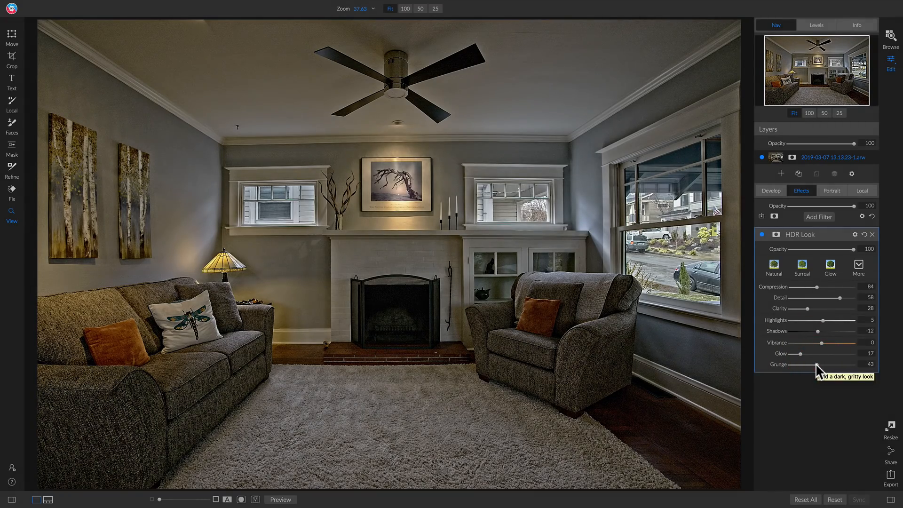
{"action": "left_click_drag", "start_coordinate": [816, 366], "coordinate": [791, 356]}
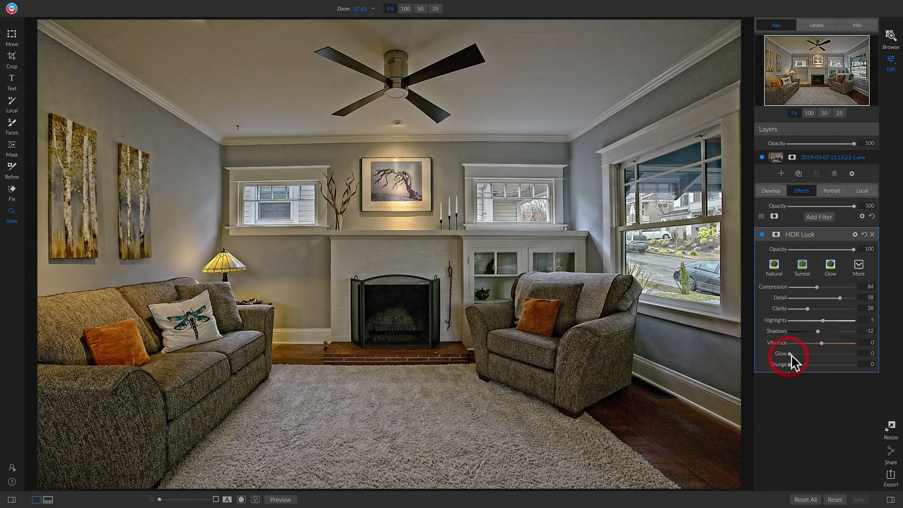
{"action": "left_click", "coordinate": [782, 356]}
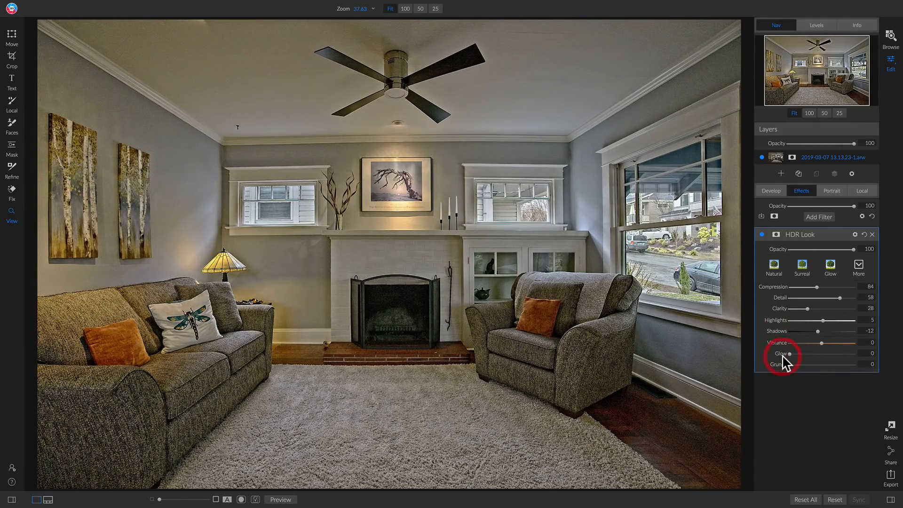
Step: Try the Natural preset and apply the Surreal preset to the HDR Look filter, keeping its opacity at 100
{"action": "left_click", "coordinate": [775, 270]}
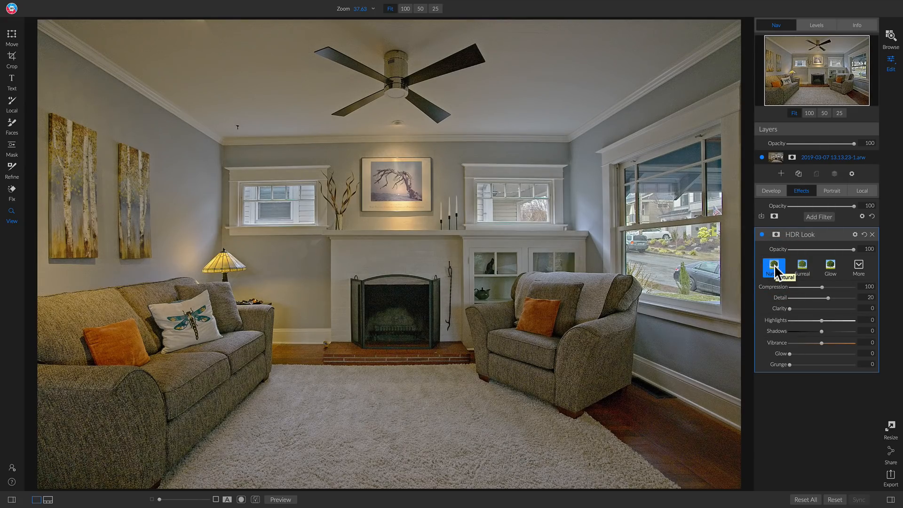
{"action": "left_click", "coordinate": [802, 266]}
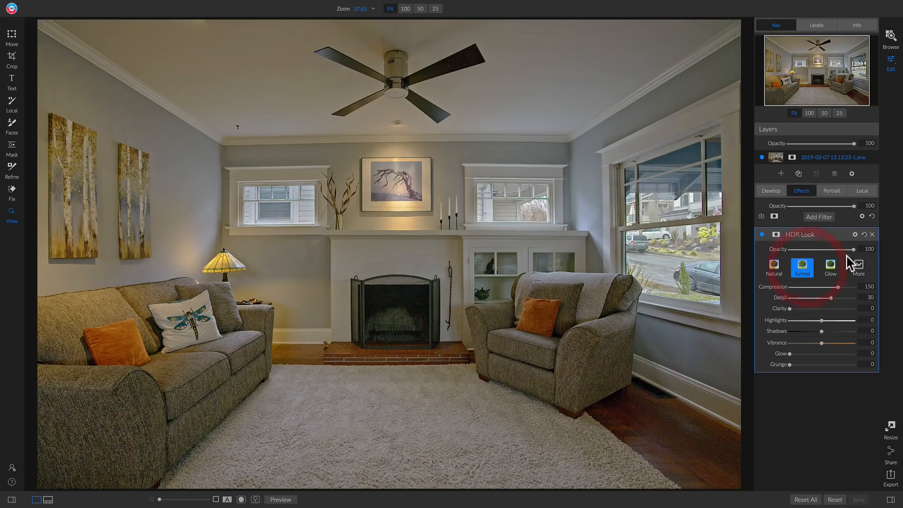
{"action": "mouse_move", "coordinate": [853, 250]}
{"action": "left_mouse_down"}
{"action": "mouse_move", "coordinate": [826, 249]}
{"action": "mouse_move", "coordinate": [854, 250]}
{"action": "left_mouse_up"}
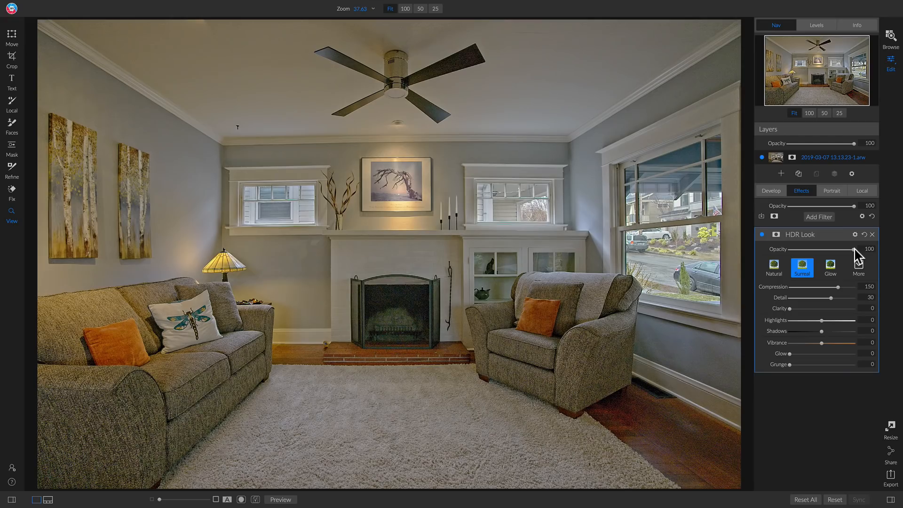
Step: Open the photo of the parked vintage cars, reset all its edits and view it without the filmstrip
{"action": "key", "text": "n"}
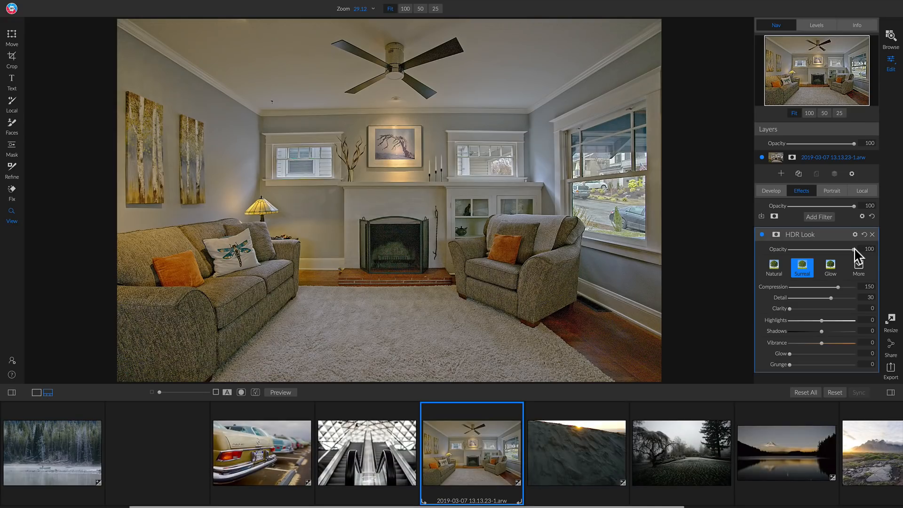
{"action": "left_click", "coordinate": [279, 441]}
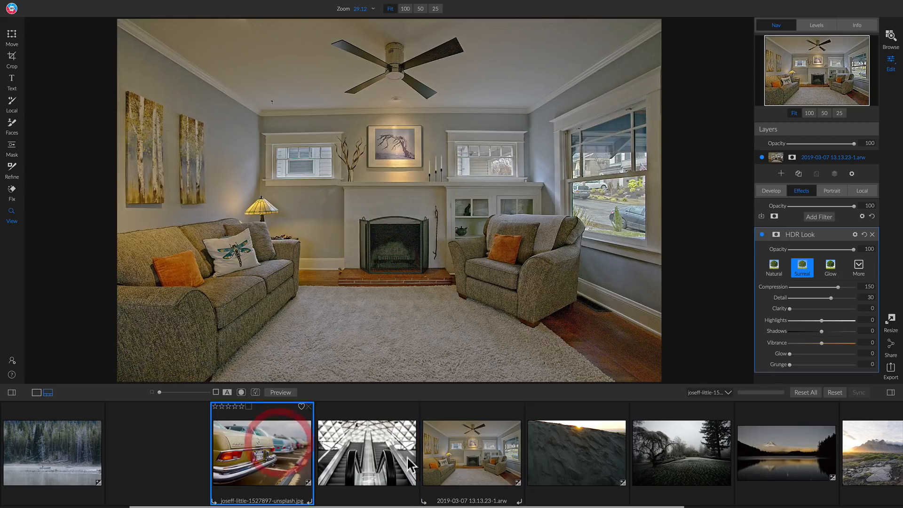
{"action": "left_click", "coordinate": [807, 394]}
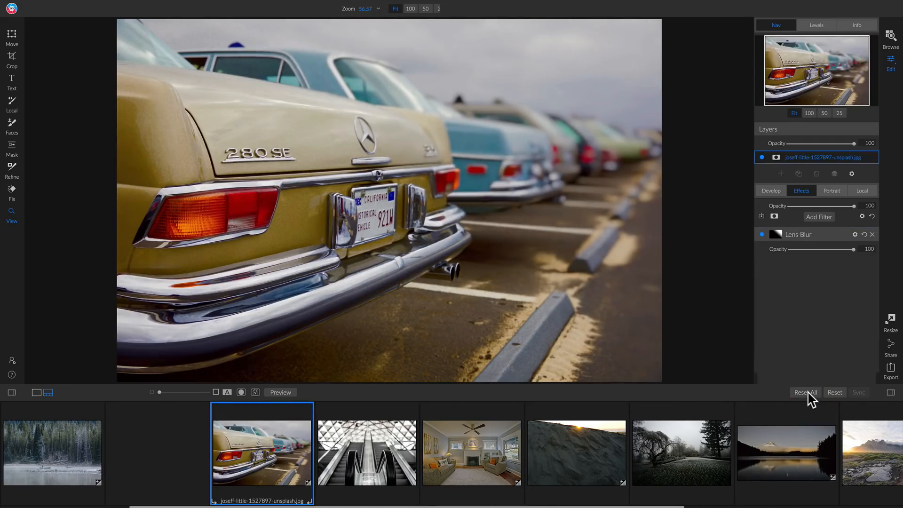
{"action": "left_click", "coordinate": [807, 394]}
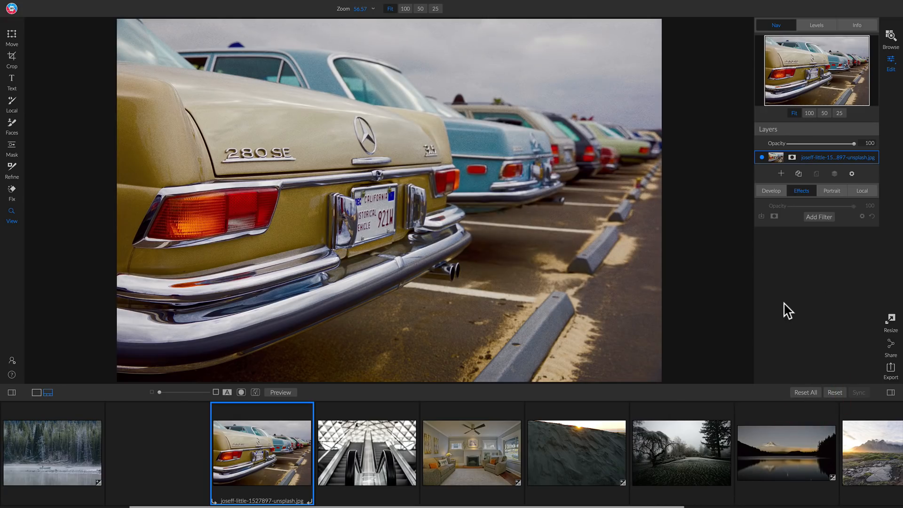
{"action": "key", "text": "e"}
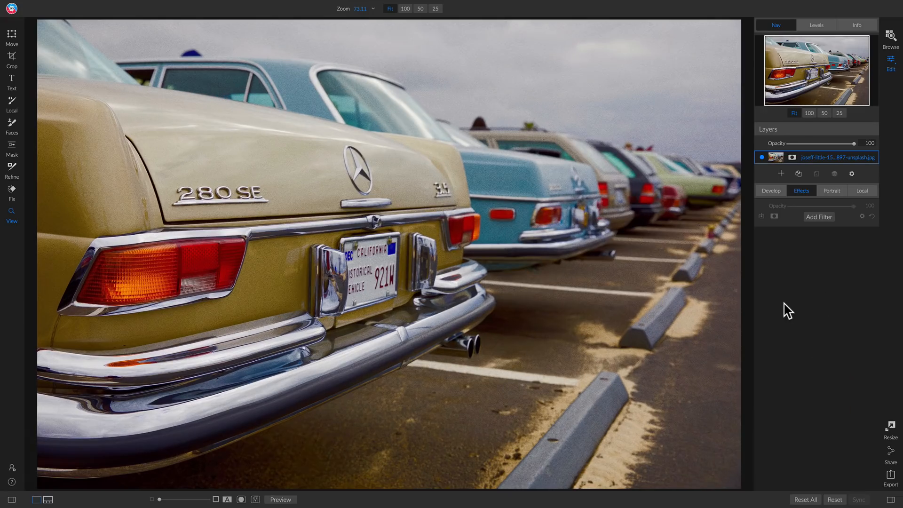
Step: Add the Lens Blur filter to the car photo, compare it on and off, and set its Amount to 22
{"action": "left_click", "coordinate": [819, 220]}
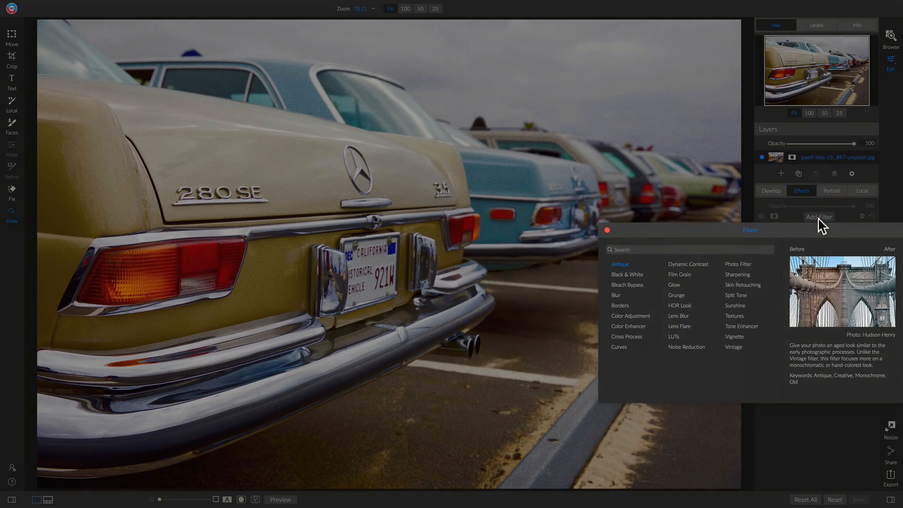
{"action": "left_click", "coordinate": [682, 317]}
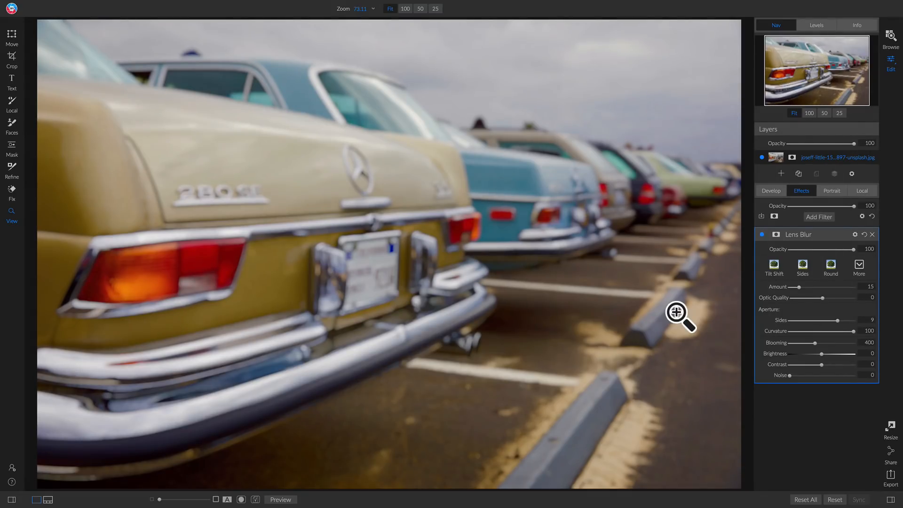
{"action": "left_click", "coordinate": [762, 234]}
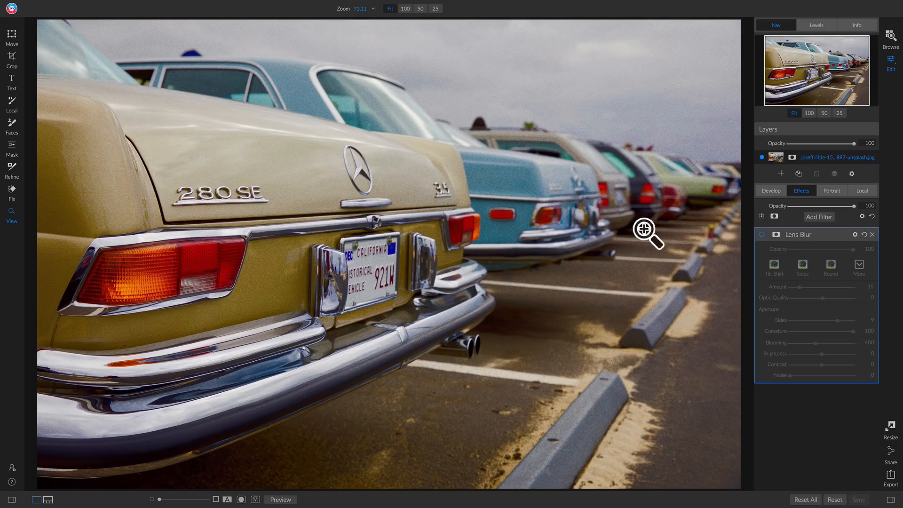
{"action": "left_click", "coordinate": [761, 234]}
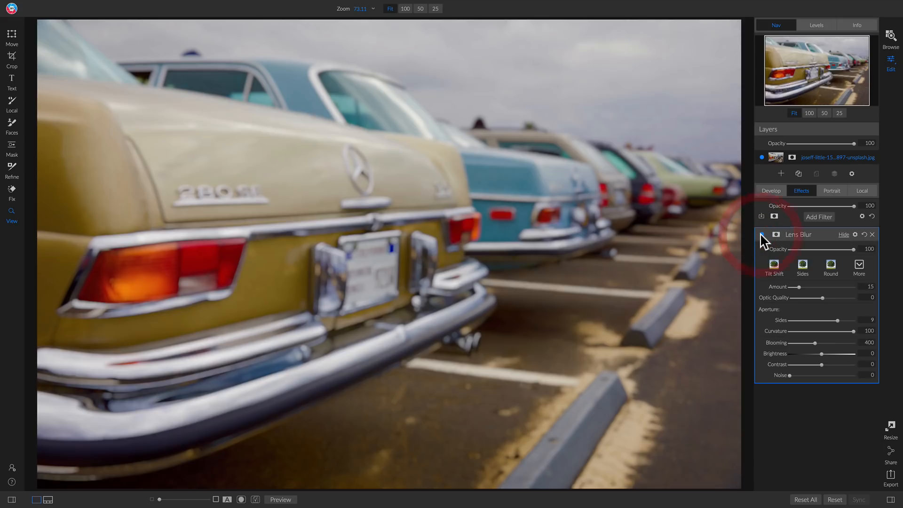
{"action": "left_click_drag", "start_coordinate": [799, 287], "coordinate": [803, 289]}
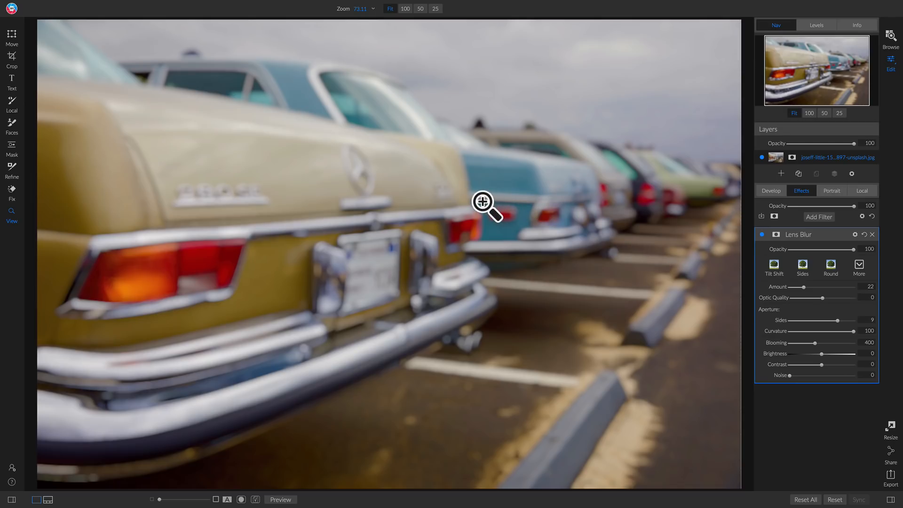
Step: Mask the Lens Blur with a linear gradient tilted diagonally and moved toward the rear cars, keeping the front yellow car sharp
{"action": "key", "text": "b"}
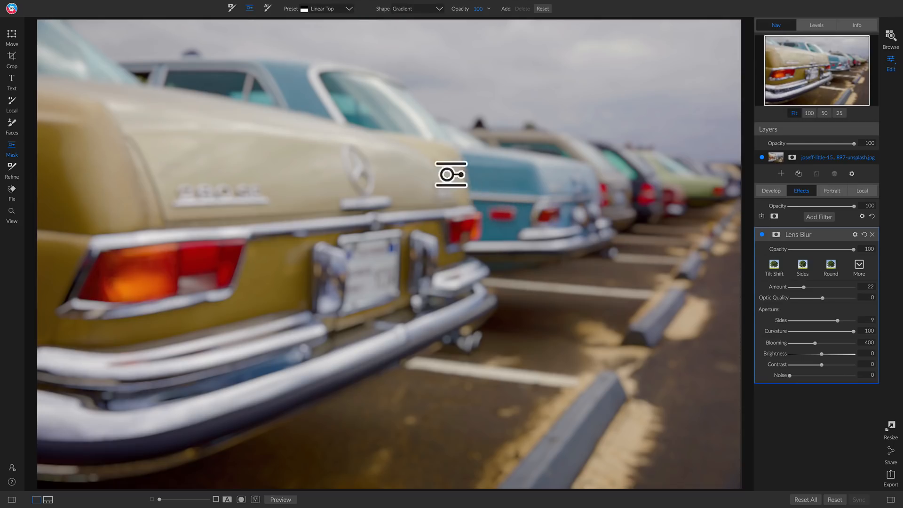
{"action": "left_click", "coordinate": [433, 134]}
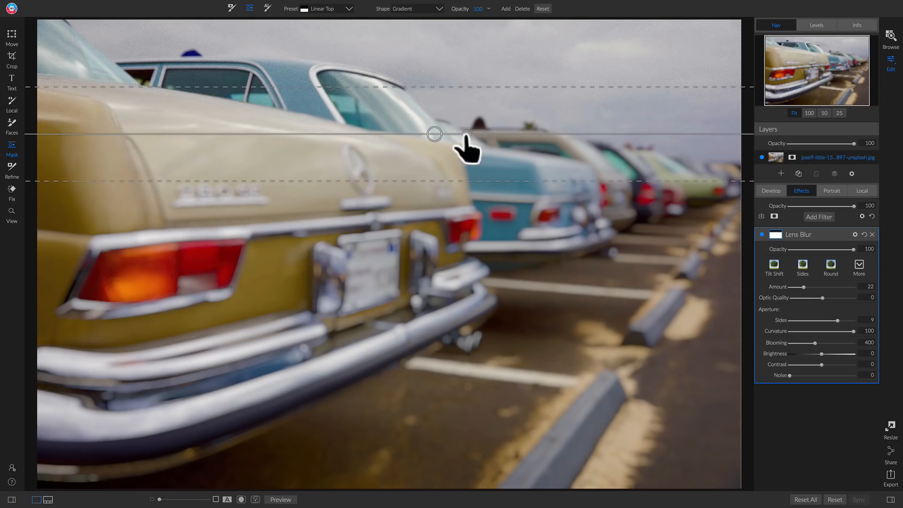
{"action": "left_click_drag", "start_coordinate": [466, 136], "coordinate": [391, 114]}
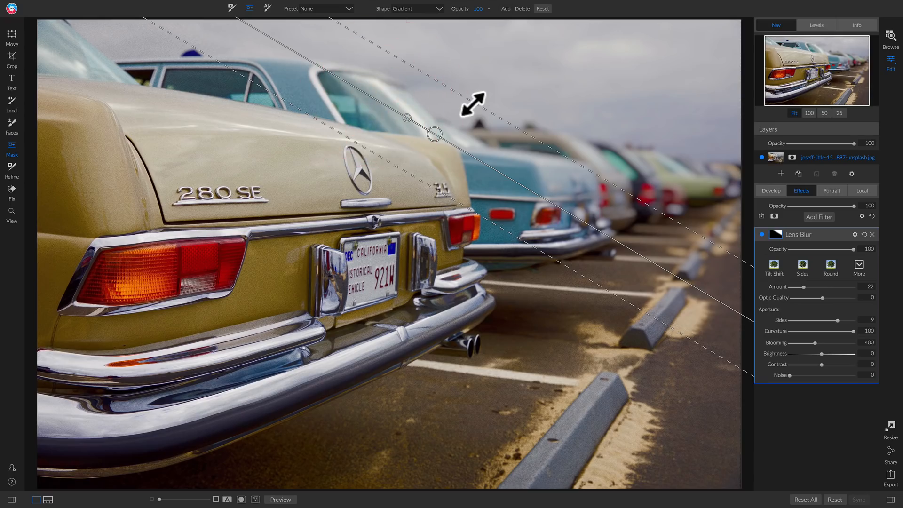
{"action": "left_click_drag", "start_coordinate": [474, 100], "coordinate": [521, 87]}
{"action": "left_click_drag", "start_coordinate": [436, 132], "coordinate": [513, 220]}
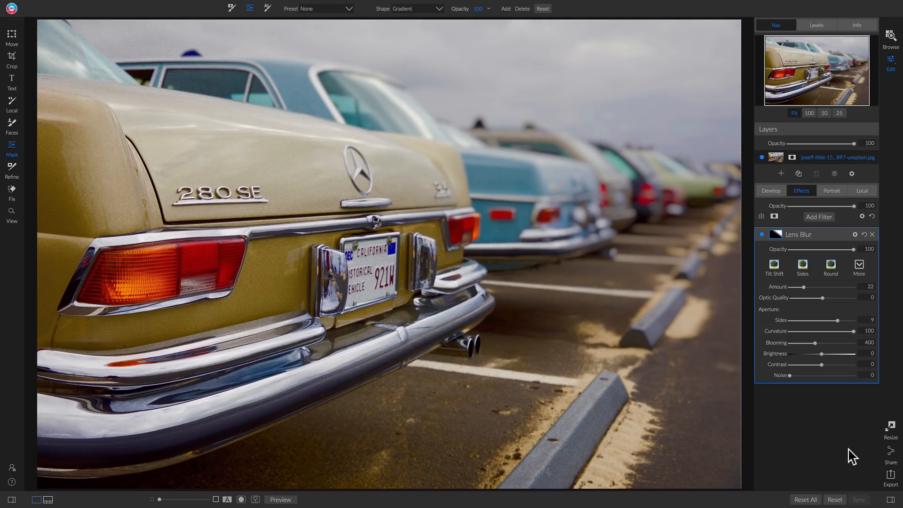
Step: Set the Lens Blur opacity to 79 and compare the photo with the filter off and on
{"action": "left_click", "coordinate": [762, 236]}
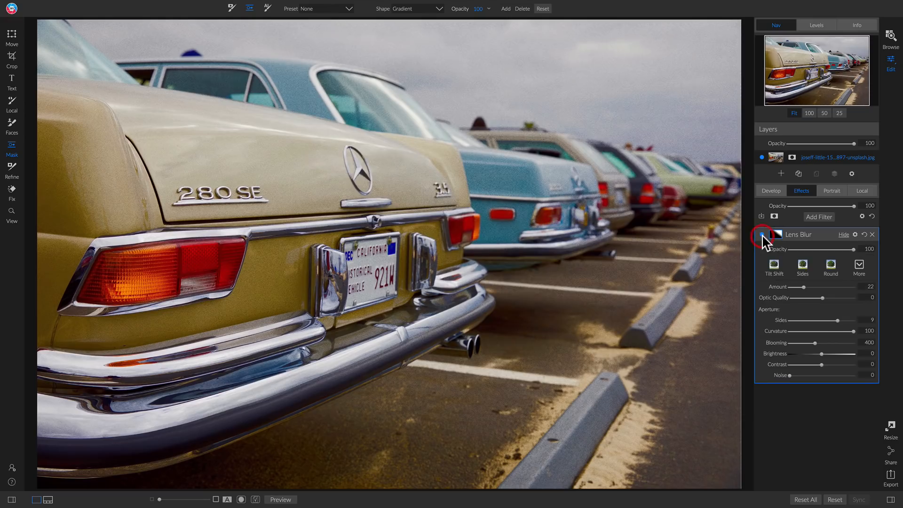
{"action": "left_click", "coordinate": [762, 237]}
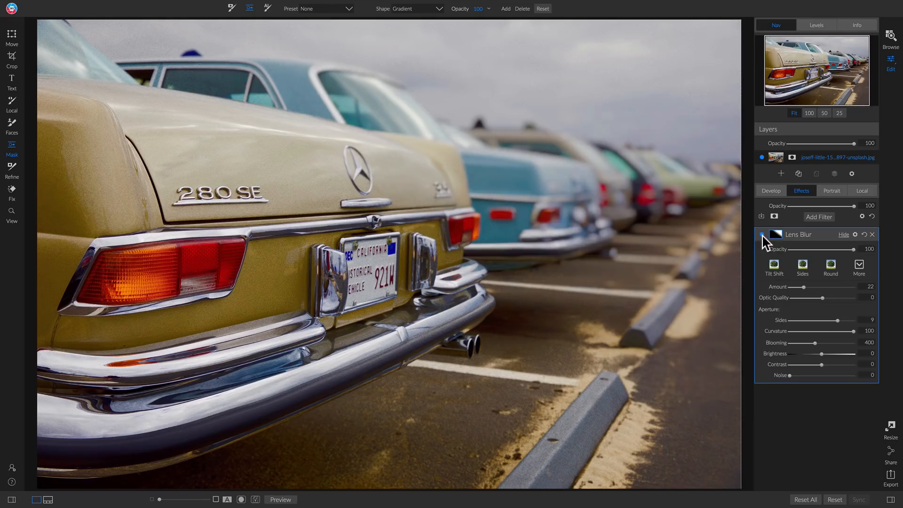
{"action": "left_click", "coordinate": [839, 249]}
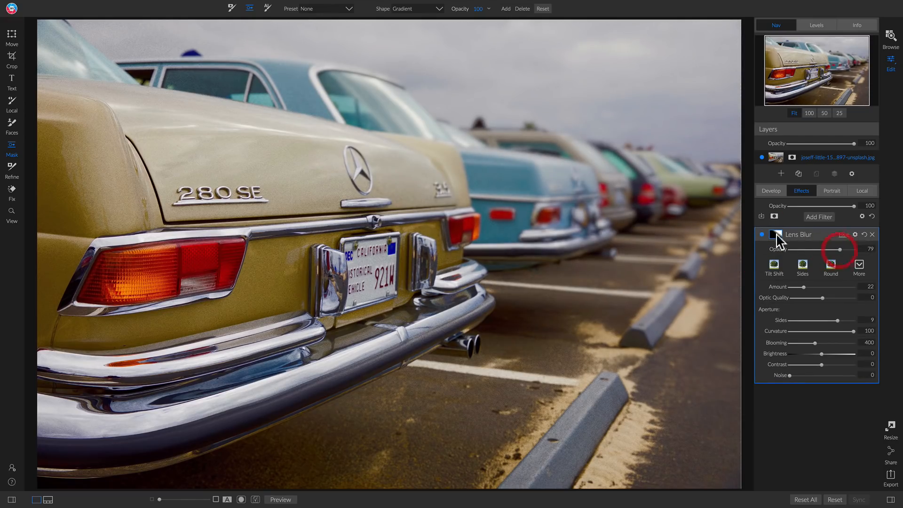
{"action": "left_click", "coordinate": [761, 234]}
{"action": "left_click", "coordinate": [762, 235]}
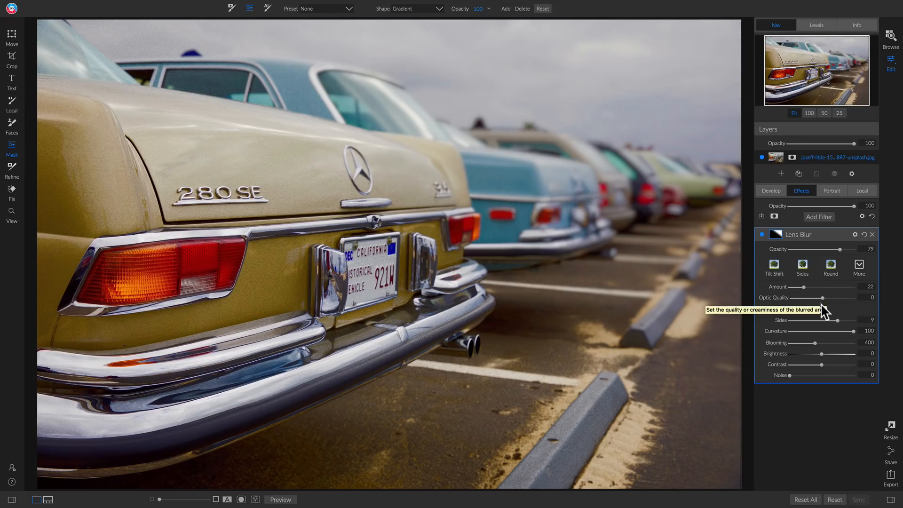
Step: Refine the Lens Blur with Optic Quality 8, aperture Sides 10, Curvature 55 and Noise 95
{"action": "left_click_drag", "start_coordinate": [826, 298], "coordinate": [844, 320]}
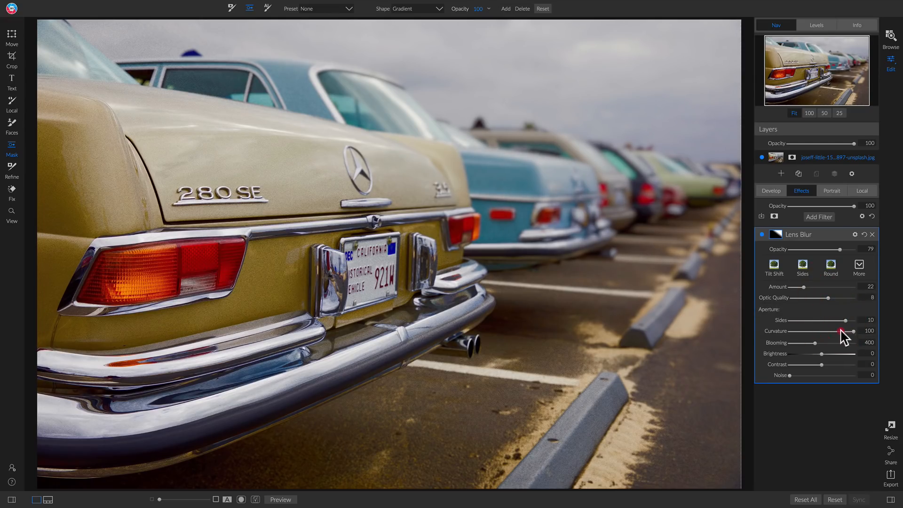
{"action": "left_click", "coordinate": [840, 331]}
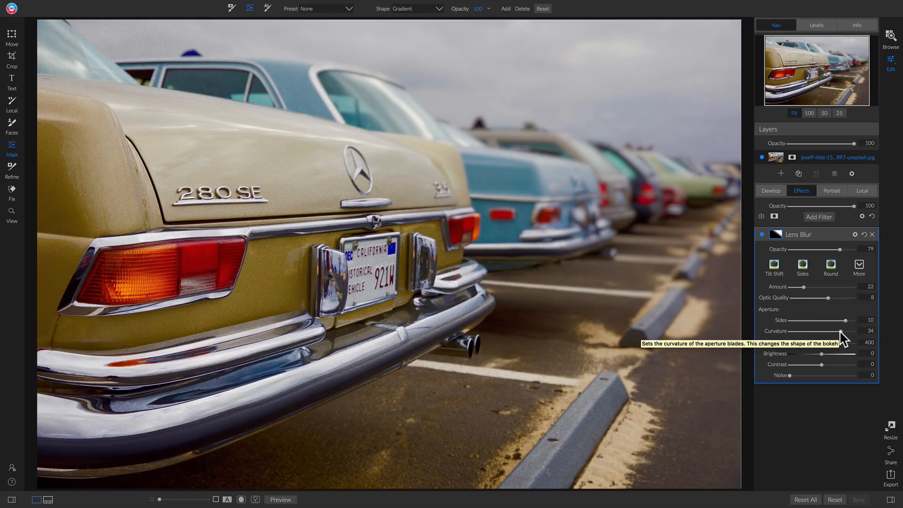
{"action": "left_click", "coordinate": [846, 332]}
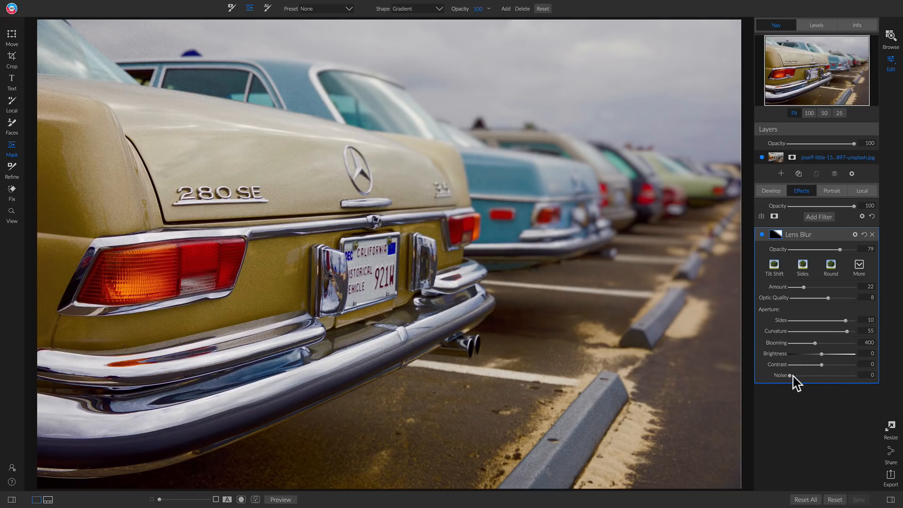
{"action": "left_click_drag", "start_coordinate": [794, 375], "coordinate": [850, 375]}
Step: Turn off the Lens Blur filter and add a Gaussian Blur filter with Amount 30 to the car photo
{"action": "left_click", "coordinate": [761, 234]}
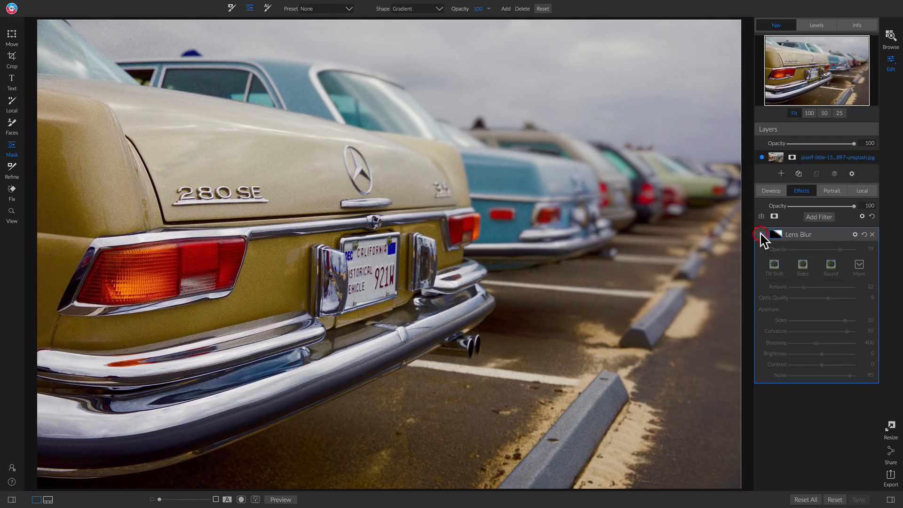
{"action": "left_click", "coordinate": [817, 217]}
{"action": "left_click", "coordinate": [619, 294]}
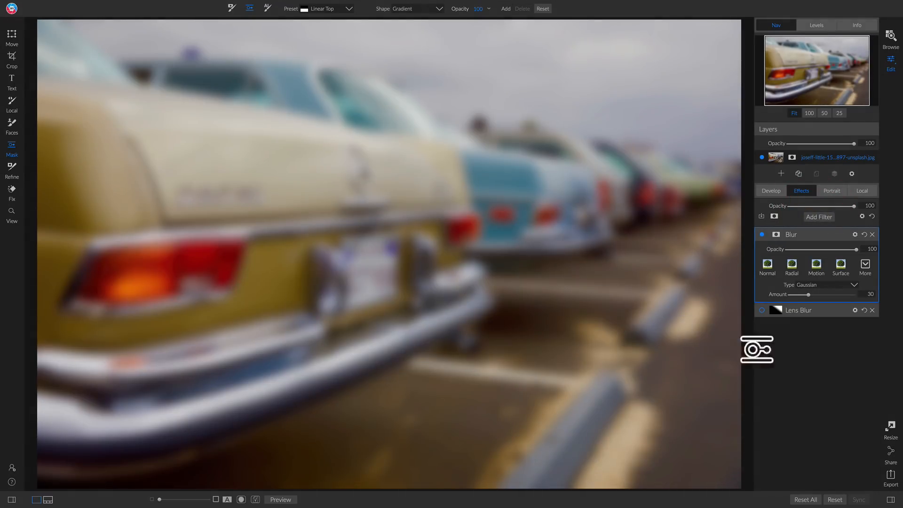
Step: Mask the Blur filter with a linear gradient tilted diagonally, blurring the rear cars and keeping the front yellow car sharp
{"action": "left_click", "coordinate": [524, 219]}
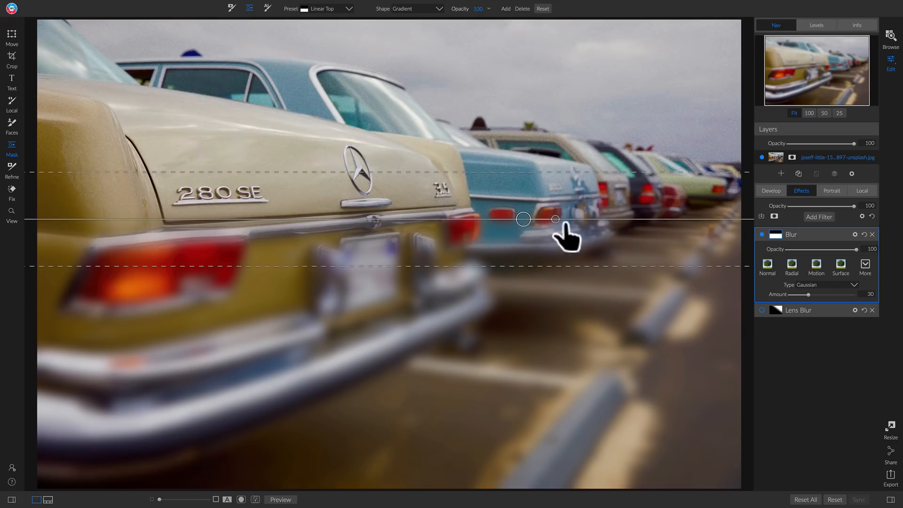
{"action": "left_click_drag", "start_coordinate": [555, 219], "coordinate": [442, 155]}
{"action": "left_click_drag", "start_coordinate": [459, 232], "coordinate": [408, 272]}
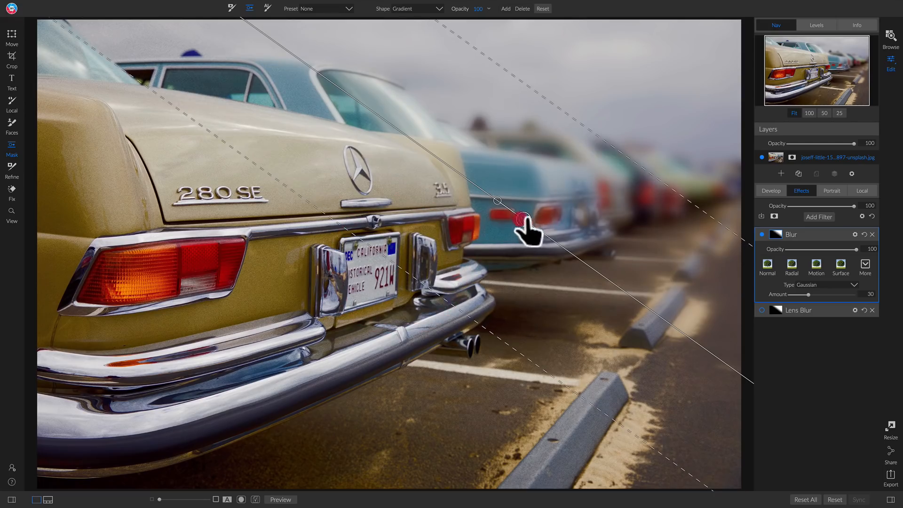
{"action": "left_click_drag", "start_coordinate": [526, 215], "coordinate": [489, 176]}
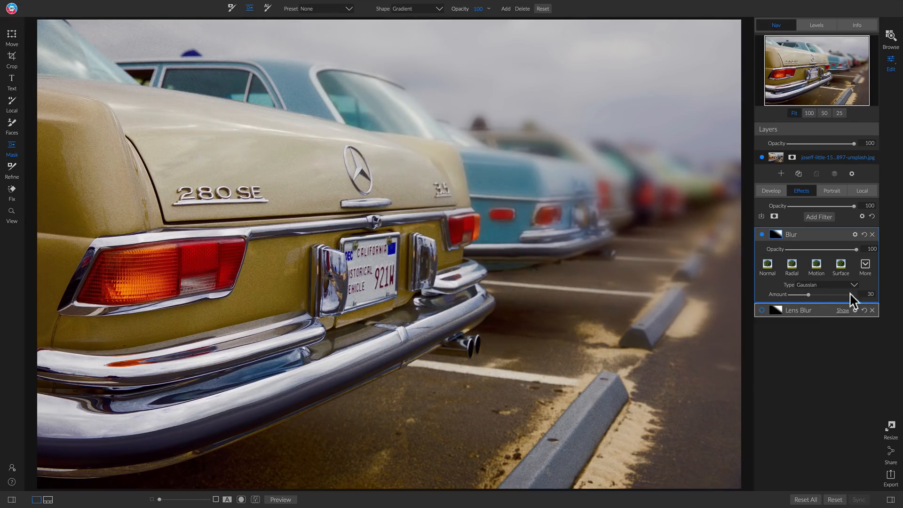
Step: Compare the photo with the Blur and Lens Blur filters switched off and on, and look through the available blur types
{"action": "left_click", "coordinate": [762, 234]}
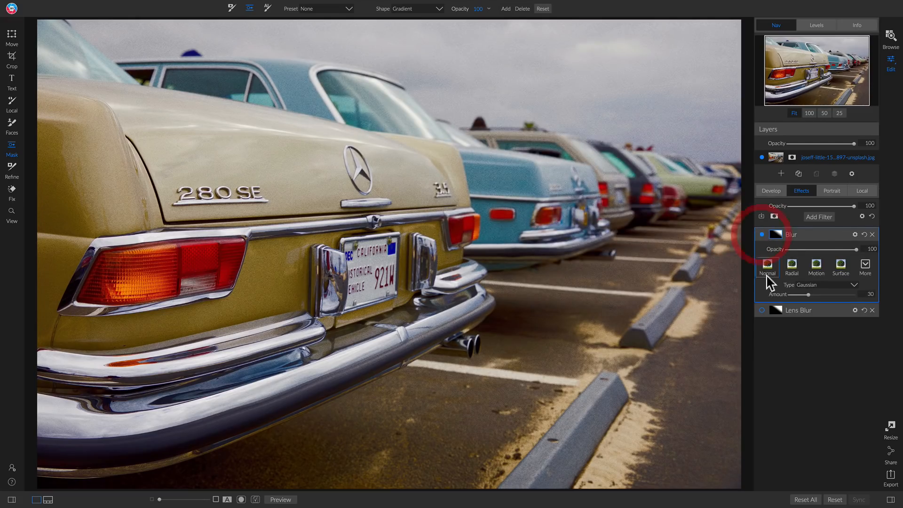
{"action": "left_click", "coordinate": [761, 309]}
{"action": "left_click", "coordinate": [762, 311]}
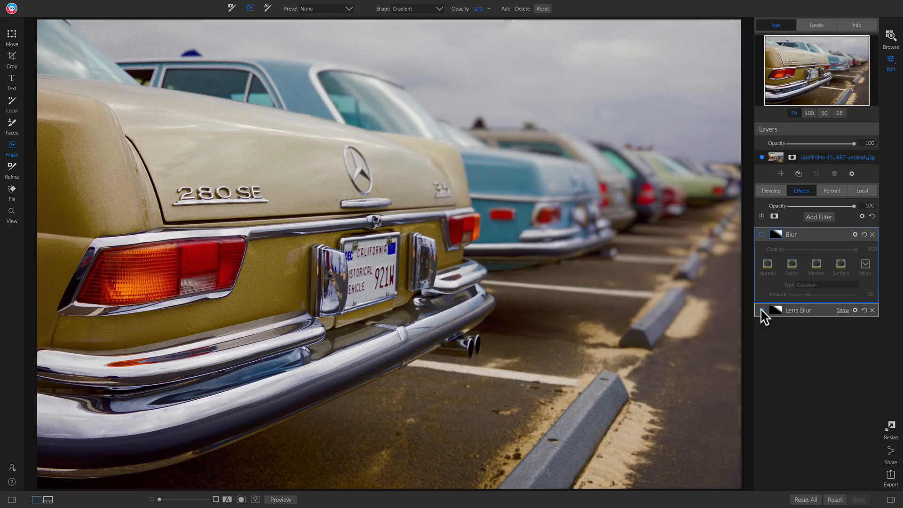
{"action": "left_click", "coordinate": [762, 310]}
{"action": "left_click", "coordinate": [761, 234]}
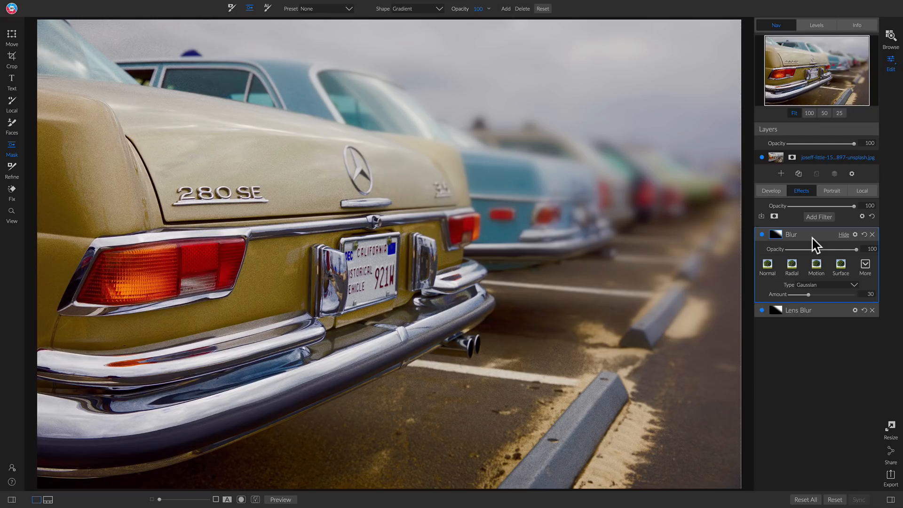
{"action": "left_click", "coordinate": [812, 286]}
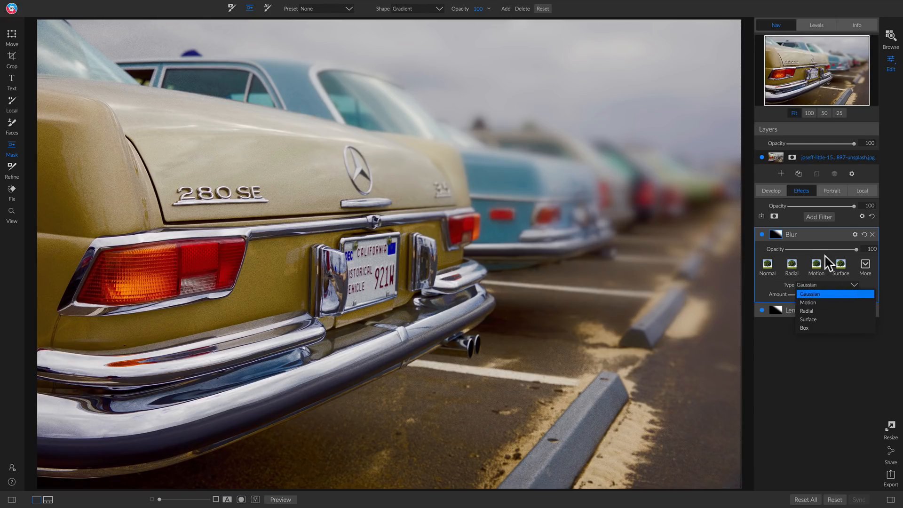
{"action": "left_click", "coordinate": [812, 343]}
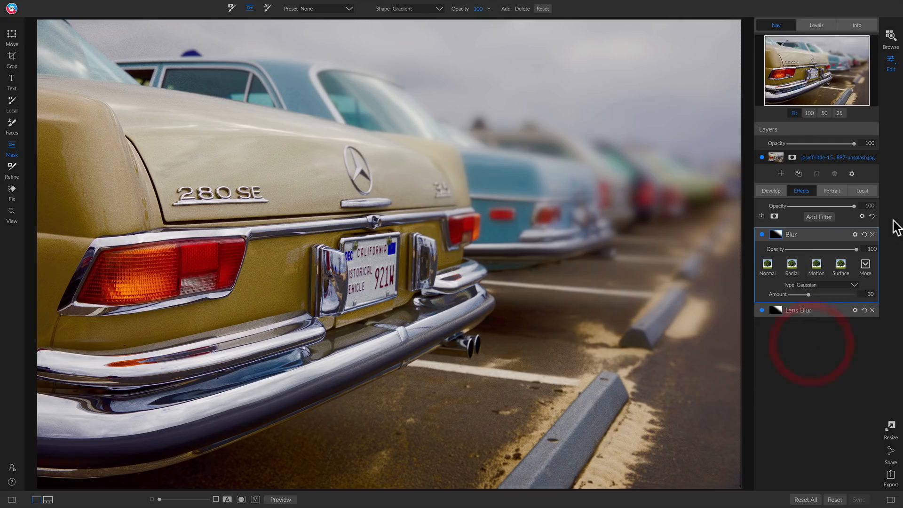
Step: Remove the Blur and Lens Blur filters from the car photo
{"action": "left_click", "coordinate": [871, 234]}
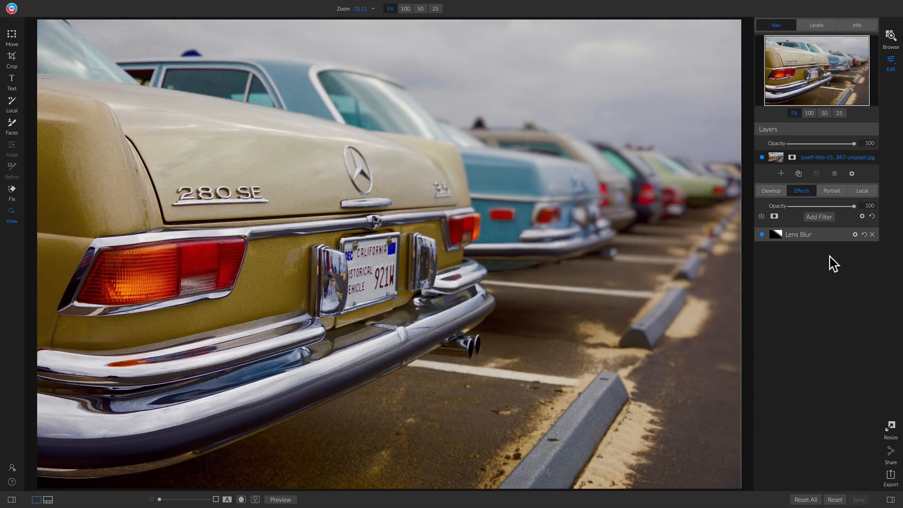
{"action": "left_click", "coordinate": [871, 234]}
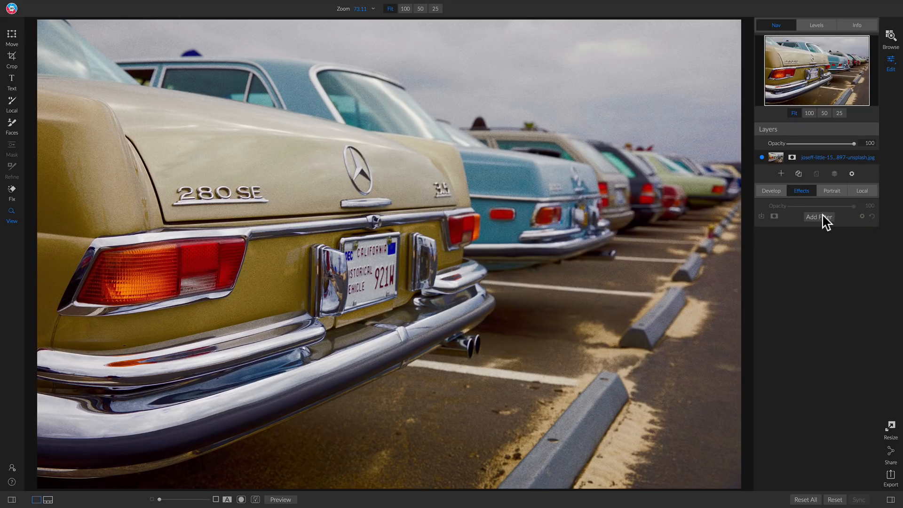
Step: Open the sunset sand dune photo DSC00756.ARW, view it without the filmstrip and add the Lens Flare filter
{"action": "key", "text": "n"}
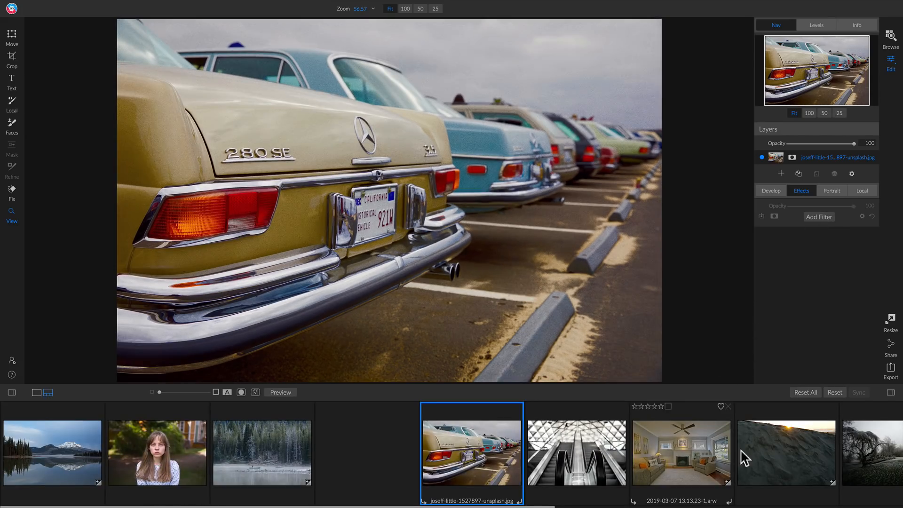
{"action": "left_click", "coordinate": [762, 453]}
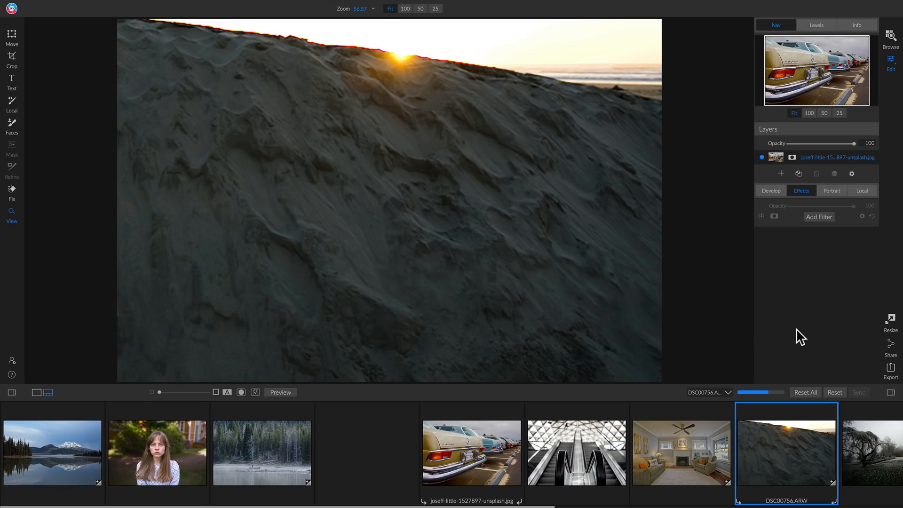
{"action": "key", "text": "e"}
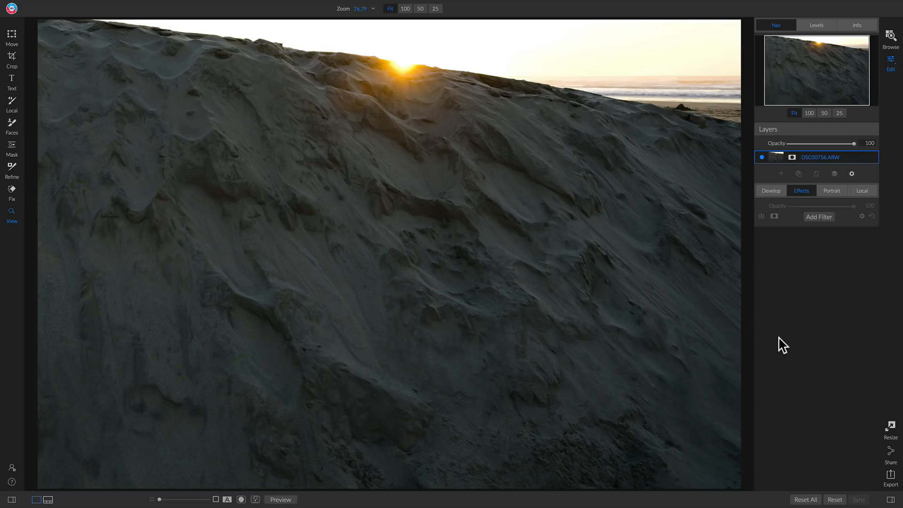
{"action": "left_click", "coordinate": [820, 217]}
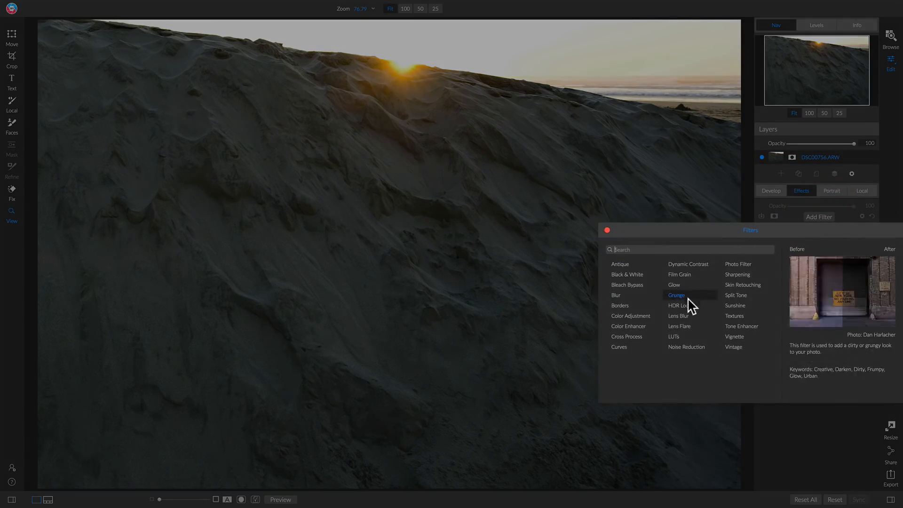
{"action": "left_click", "coordinate": [679, 326]}
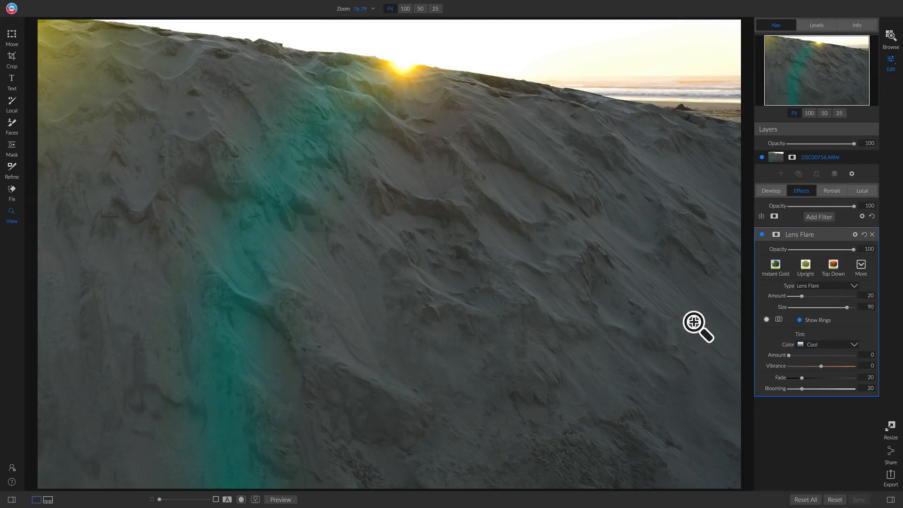
Step: Try the SunSpot type of Lens Flare with Amount 17 and Rays 29, and reset the filter
{"action": "left_click", "coordinate": [826, 286]}
{"action": "left_click", "coordinate": [827, 294]}
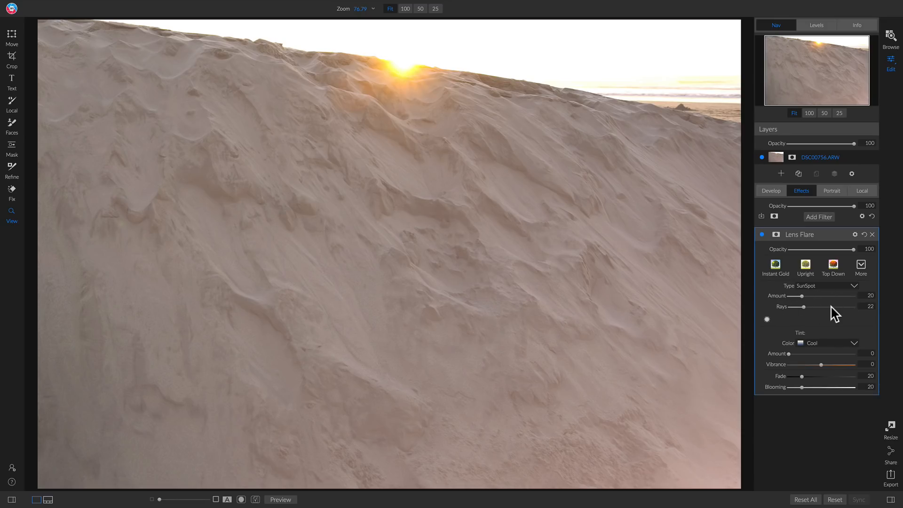
{"action": "mouse_move", "coordinate": [802, 297]}
{"action": "left_mouse_down"}
{"action": "mouse_move", "coordinate": [810, 302]}
{"action": "mouse_move", "coordinate": [800, 301]}
{"action": "left_mouse_up"}
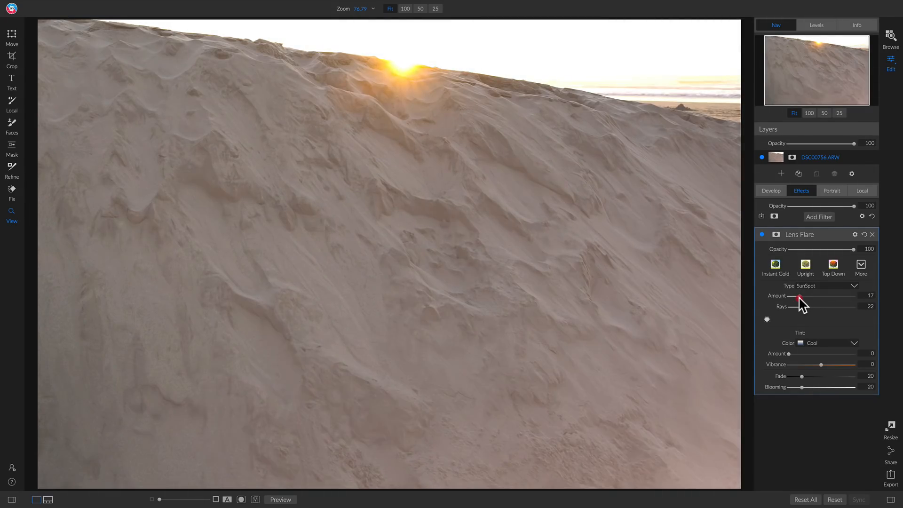
{"action": "left_click_drag", "start_coordinate": [824, 314], "coordinate": [809, 314]}
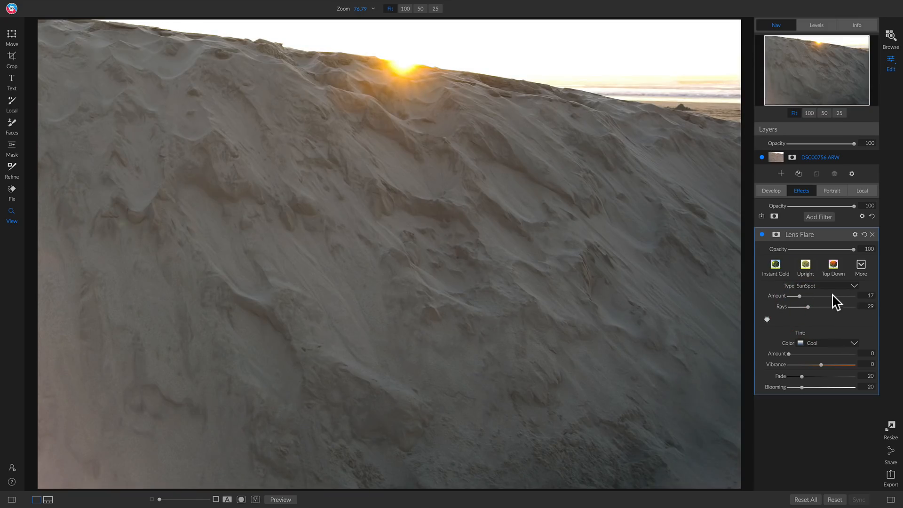
{"action": "left_click", "coordinate": [864, 234]}
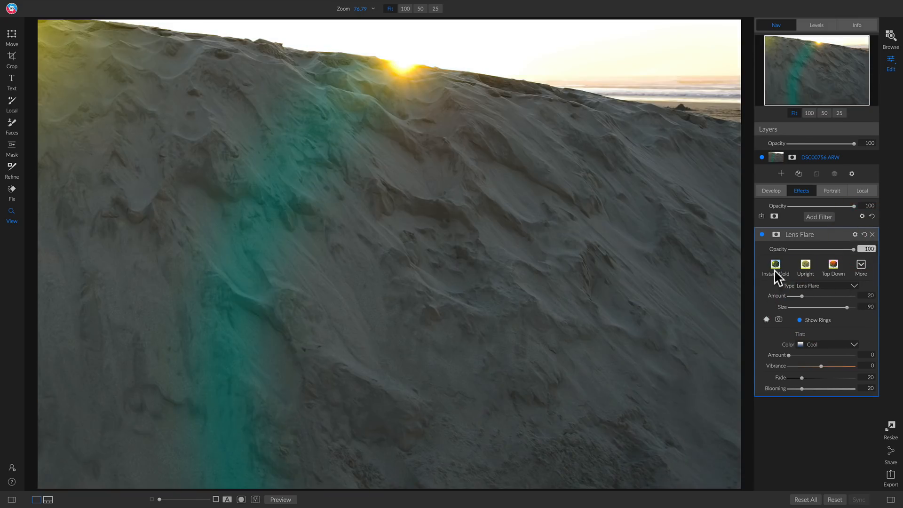
Step: Switch the Lens Flare type to SunSpot, place its center on the sun, and set Amount to 12 and Rays to 56
{"action": "left_click", "coordinate": [813, 287]}
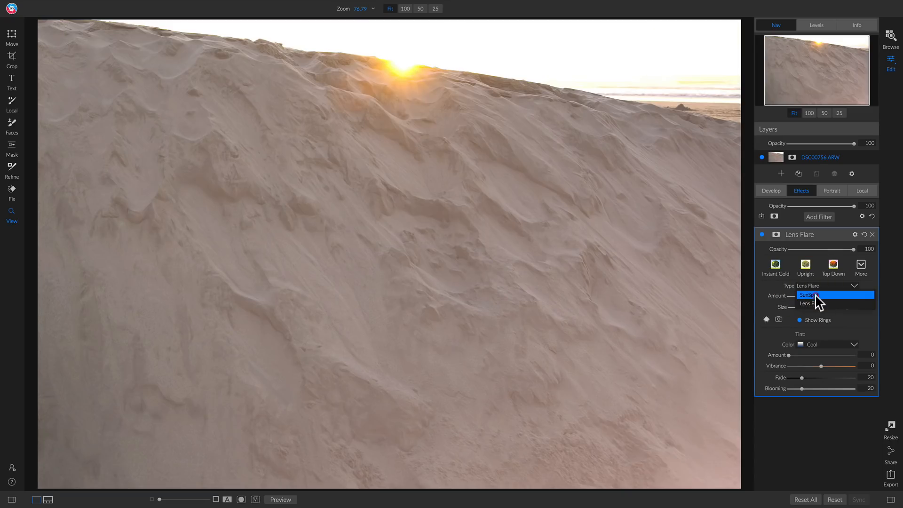
{"action": "left_click", "coordinate": [818, 295]}
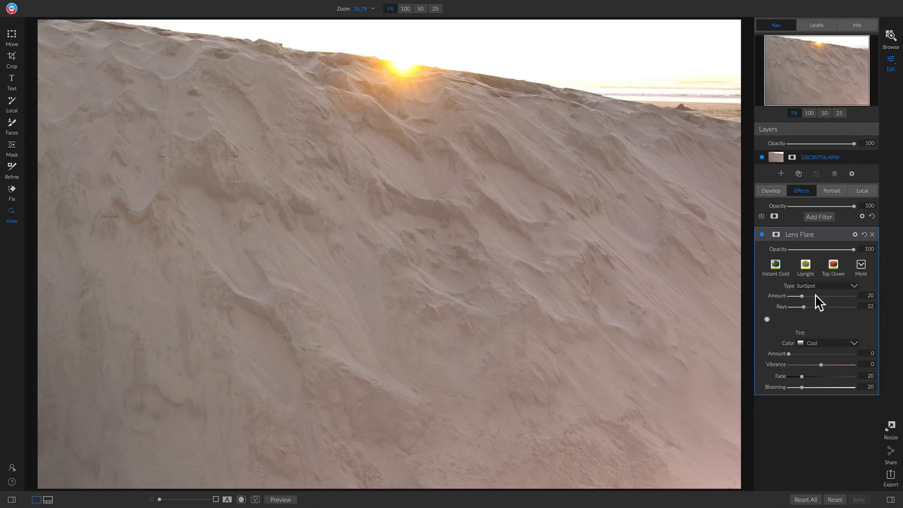
{"action": "left_click", "coordinate": [766, 319]}
{"action": "left_click_drag", "start_coordinate": [367, 319], "coordinate": [409, 77]}
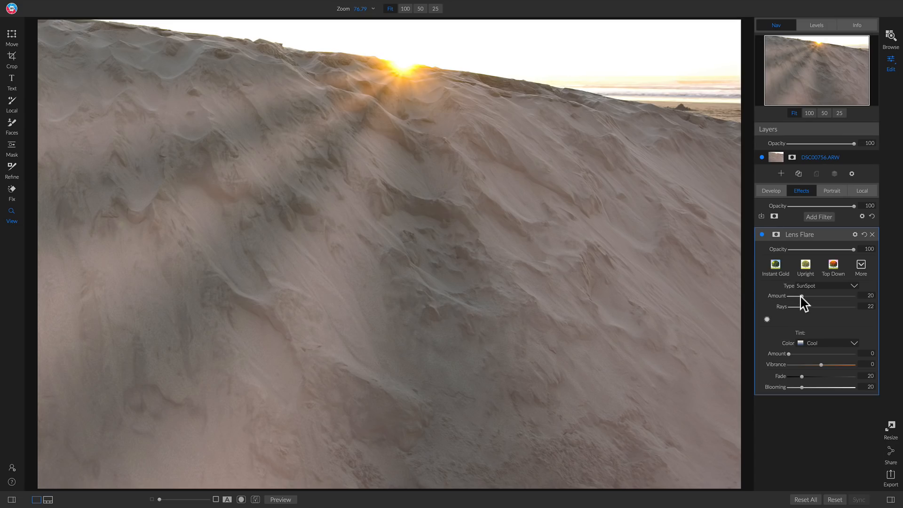
{"action": "left_click_drag", "start_coordinate": [801, 297], "coordinate": [823, 308]}
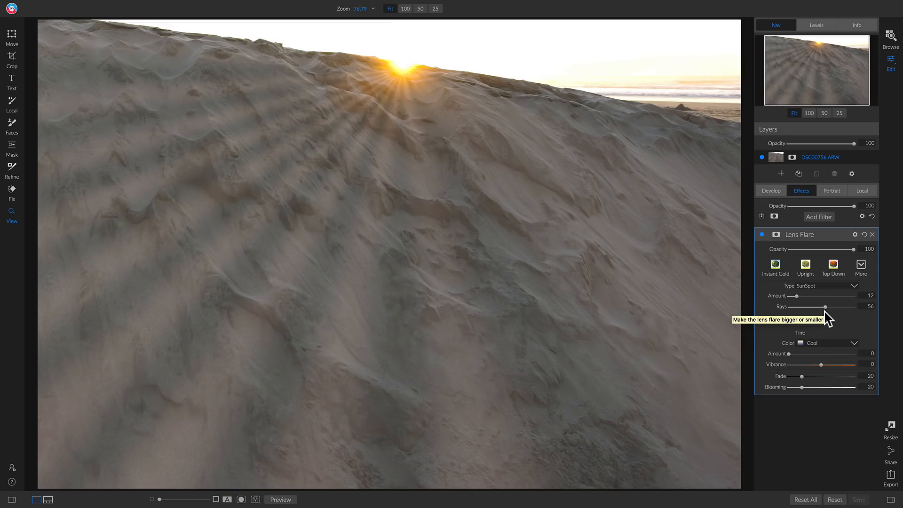
Step: Try the Lavender and Slurpee tint colors on the Lens Flare, testing the tint Amount and returning it to 0
{"action": "left_click", "coordinate": [818, 340]}
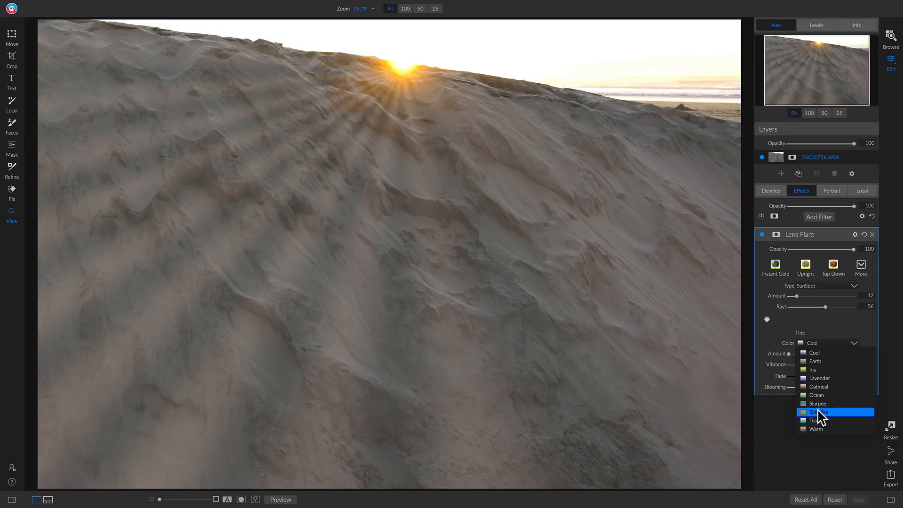
{"action": "left_click", "coordinate": [824, 379]}
{"action": "left_click", "coordinate": [823, 344]}
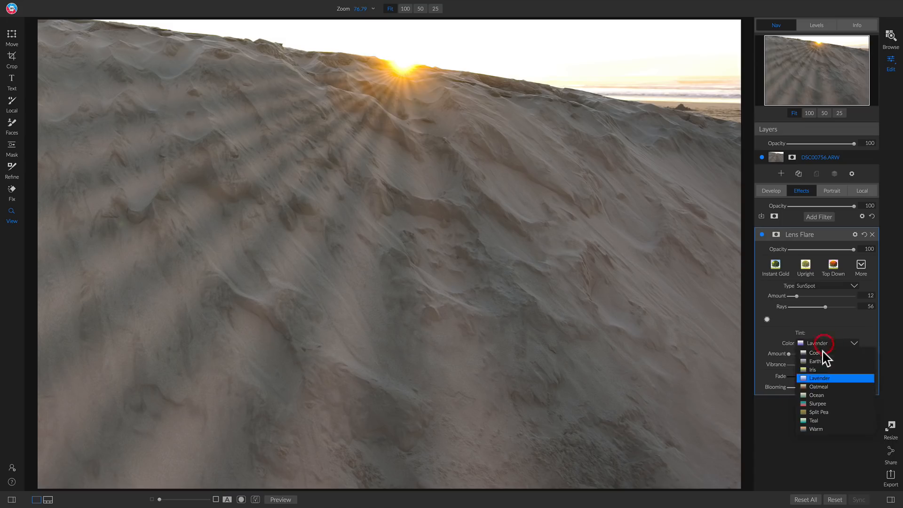
{"action": "left_click", "coordinate": [818, 403]}
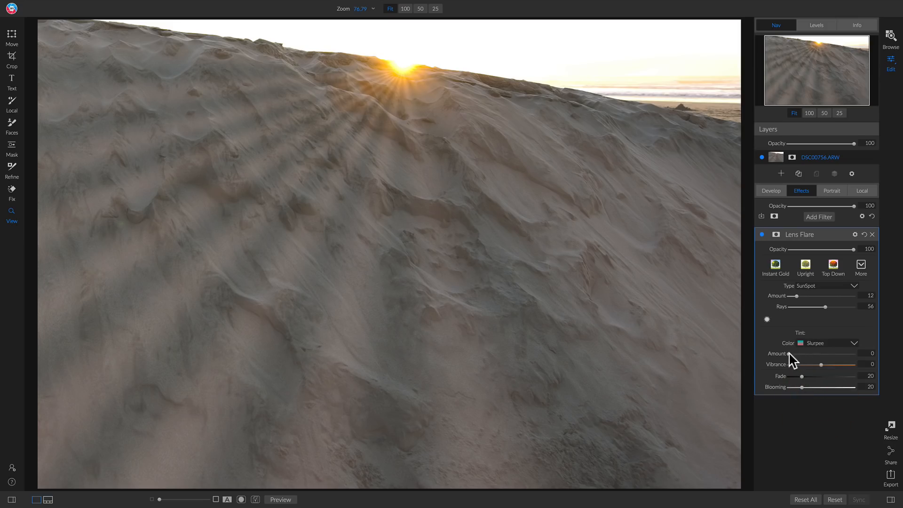
{"action": "left_click_drag", "start_coordinate": [800, 354], "coordinate": [776, 362]}
Step: Tint the Lens Flare with Oatmeal at Amount 6, set Fade to 4 and reduce the filter opacity to 42
{"action": "left_click", "coordinate": [814, 342]}
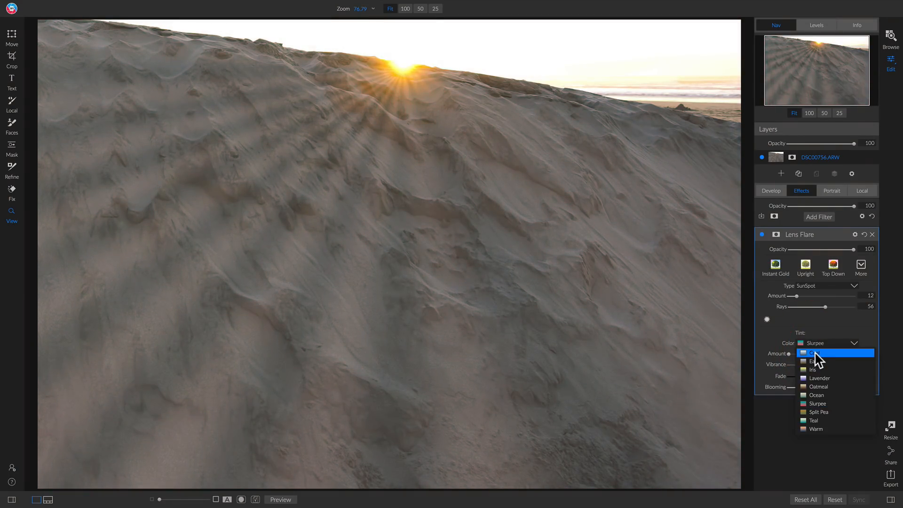
{"action": "left_click", "coordinate": [813, 386]}
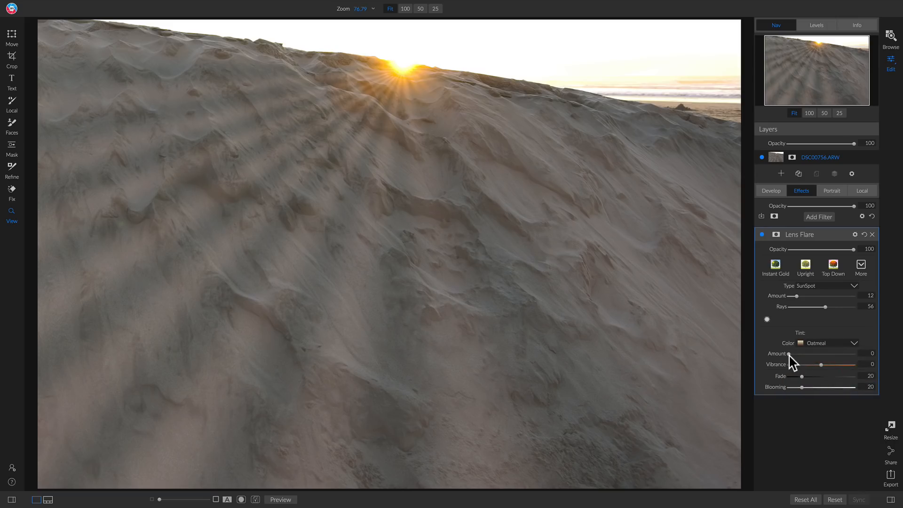
{"action": "left_click_drag", "start_coordinate": [789, 354], "coordinate": [800, 354]}
{"action": "left_click_drag", "start_coordinate": [802, 377], "coordinate": [788, 380]}
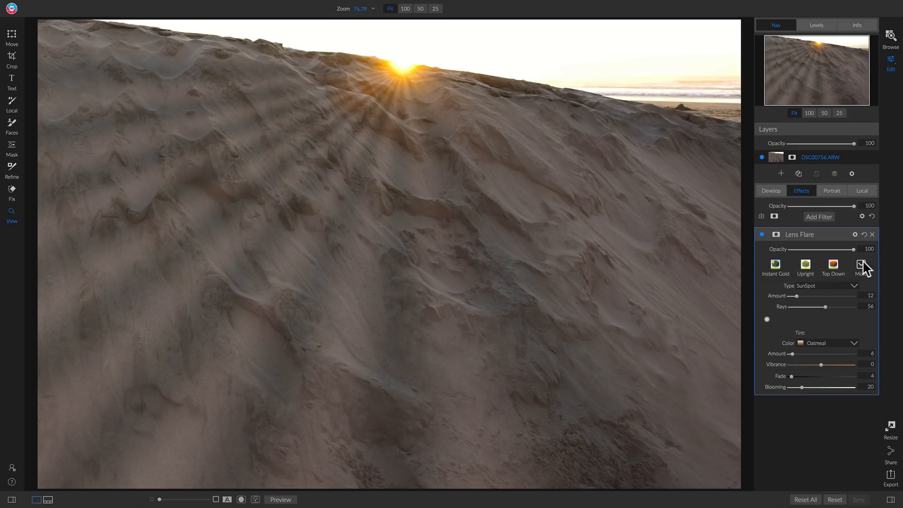
{"action": "left_click_drag", "start_coordinate": [853, 249], "coordinate": [816, 253]}
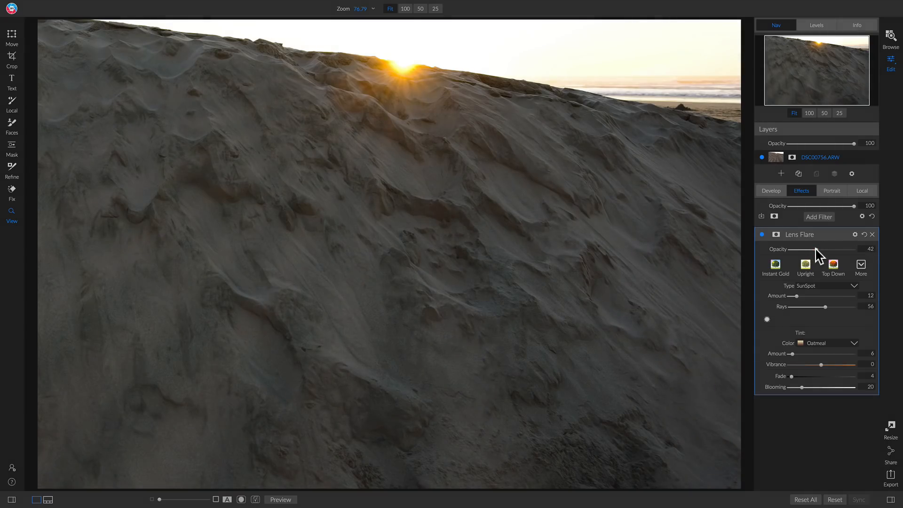
Step: Raise the Lens Flare filter's opacity to 50 and compare the dune photo with the filter off and on
{"action": "left_click_drag", "start_coordinate": [818, 254], "coordinate": [821, 249]}
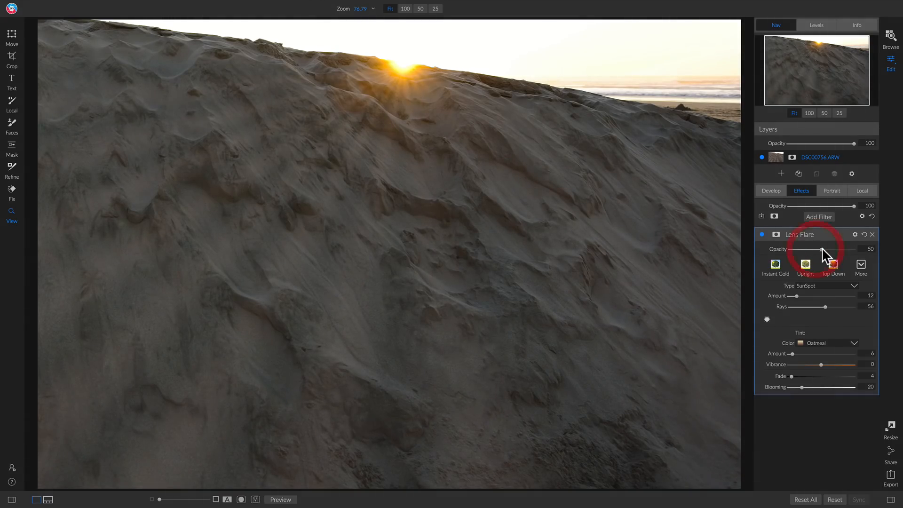
{"action": "left_click", "coordinate": [762, 234]}
{"action": "left_click", "coordinate": [762, 234]}
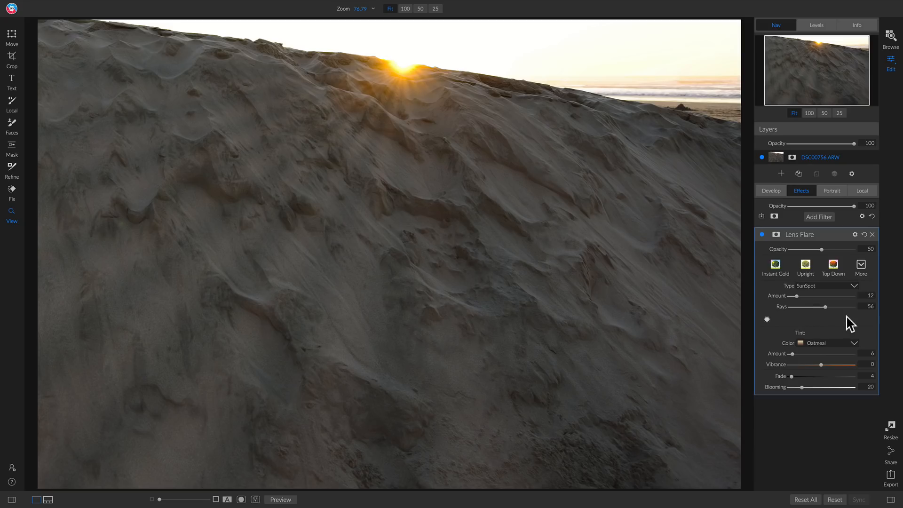
Step: Remove the Lens Flare filter from the dune photo and open the frosty mansion photo DSC00810.ARW for editing
{"action": "left_click", "coordinate": [871, 234]}
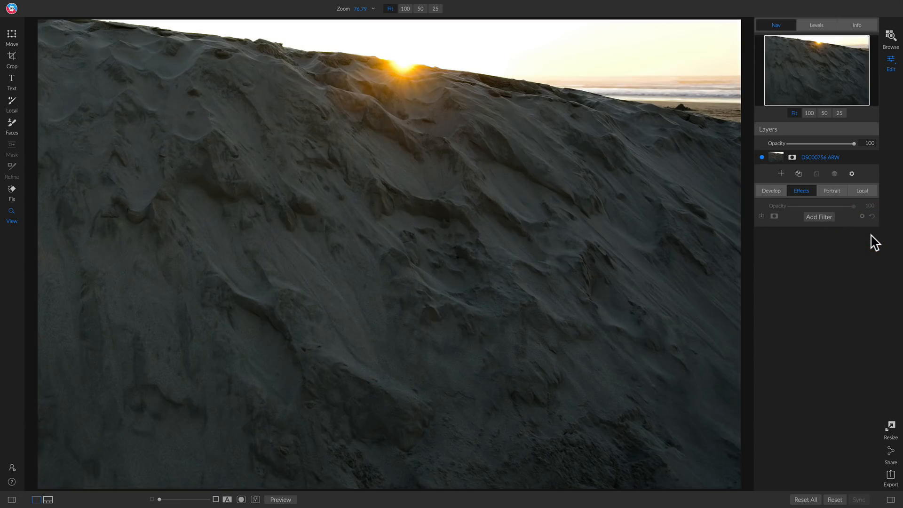
{"action": "key", "text": "g"}
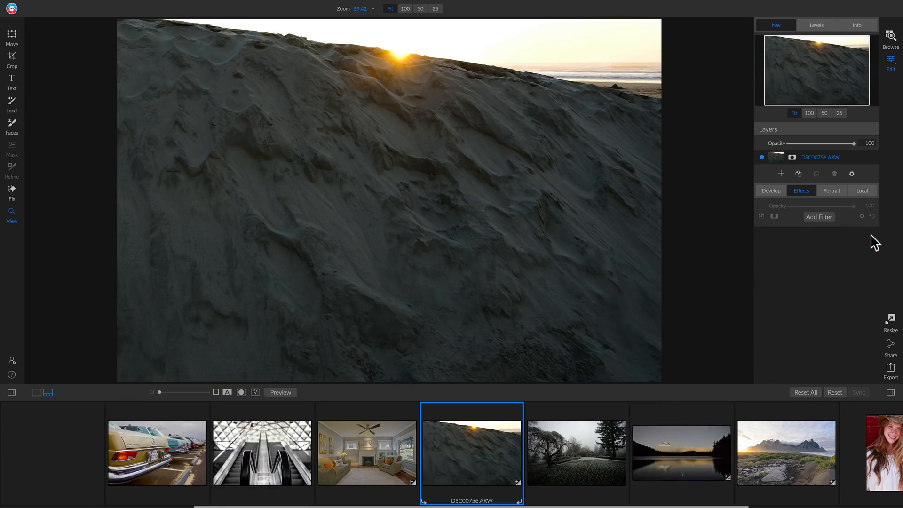
{"action": "left_click", "coordinate": [557, 445]}
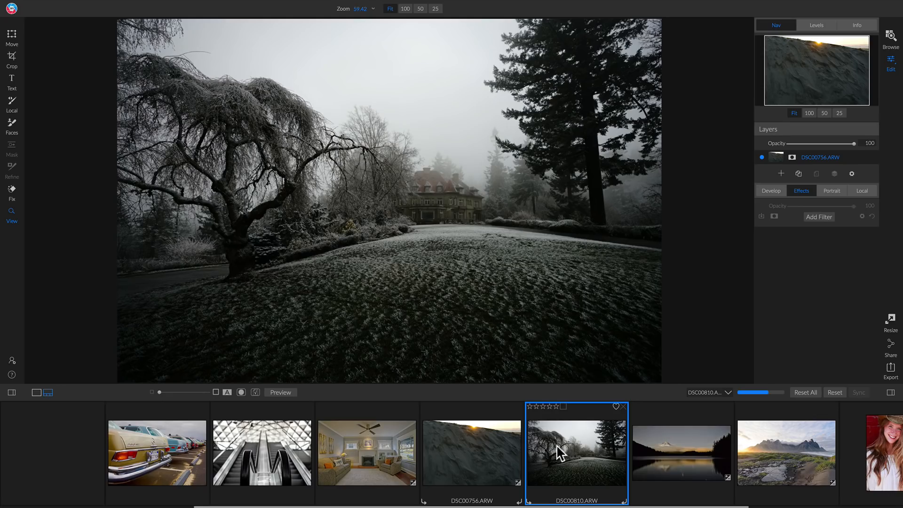
{"action": "key", "text": "e"}
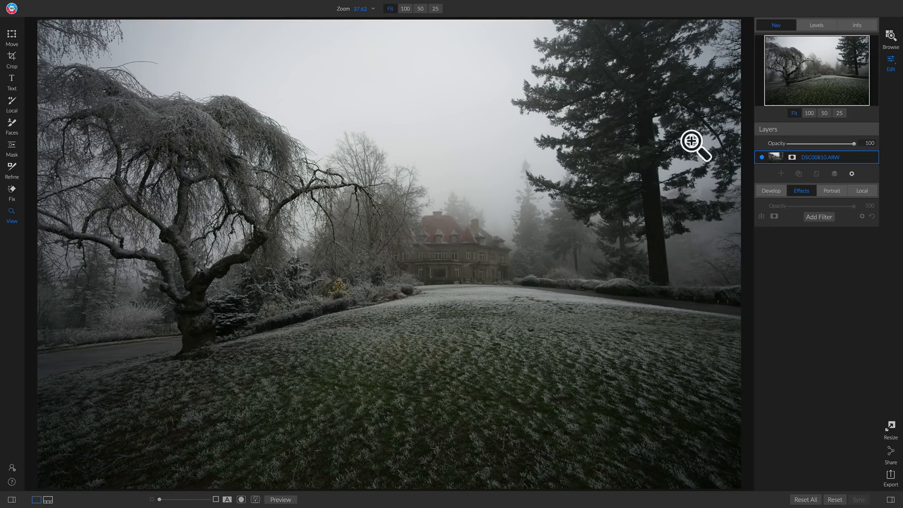
Step: Crop the mansion photo to about 6581 by 4389 pixels, repositioning the image inside the crop frame
{"action": "left_click", "coordinate": [10, 56]}
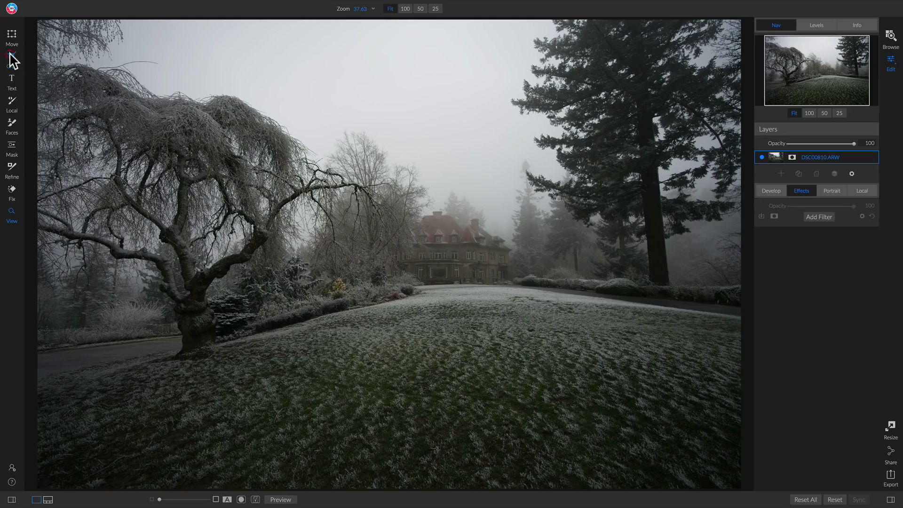
{"action": "left_click_drag", "start_coordinate": [41, 26], "coordinate": [100, 69]}
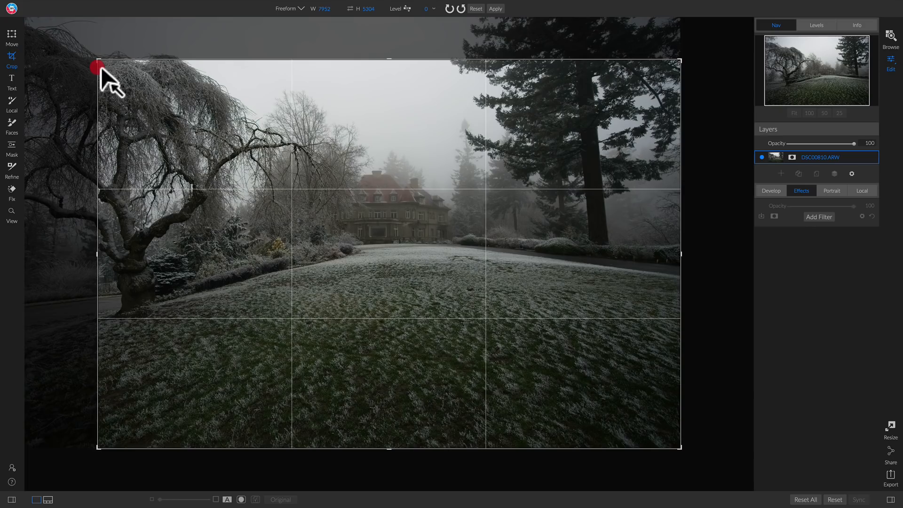
{"action": "left_click_drag", "start_coordinate": [334, 263], "coordinate": [348, 276]}
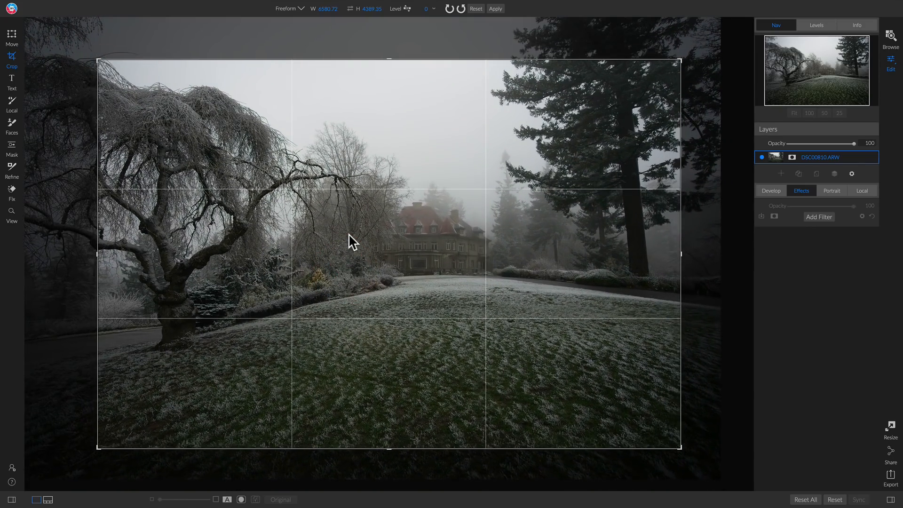
{"action": "key", "text": "Return"}
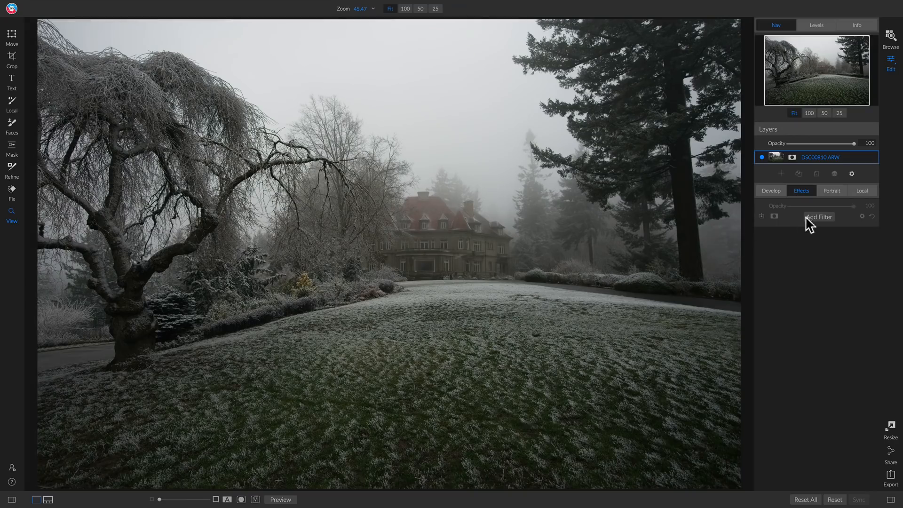
Step: Set the mansion photo's camera profile to ON1 Landscape
{"action": "left_click", "coordinate": [779, 193]}
{"action": "left_click", "coordinate": [810, 248]}
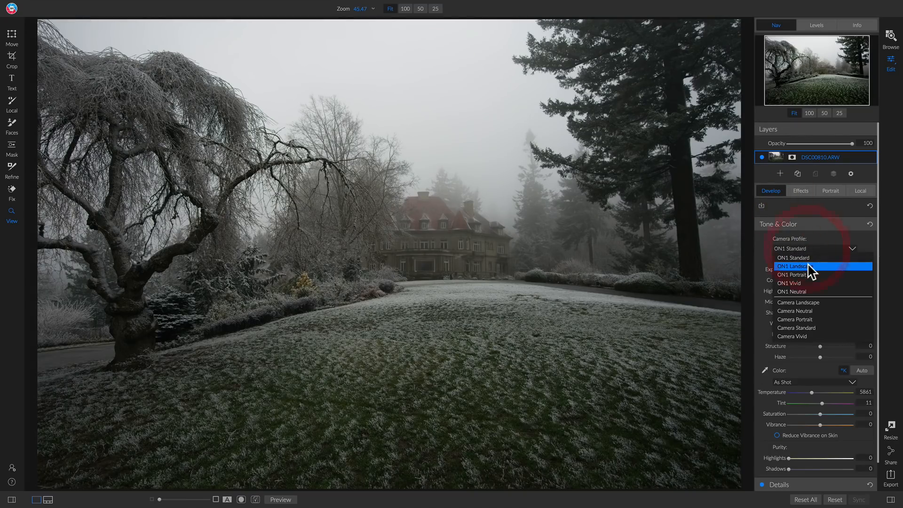
{"action": "left_click", "coordinate": [808, 266]}
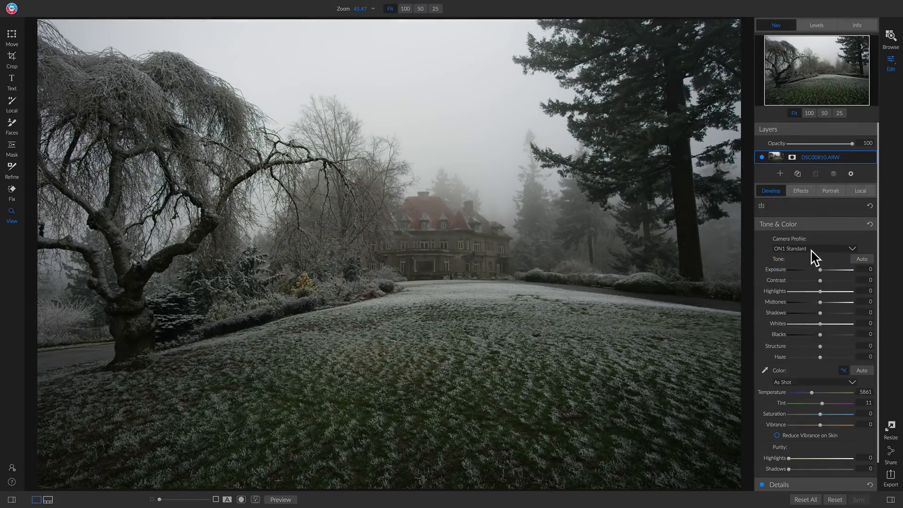
{"action": "left_click", "coordinate": [813, 250]}
{"action": "left_click", "coordinate": [811, 266]}
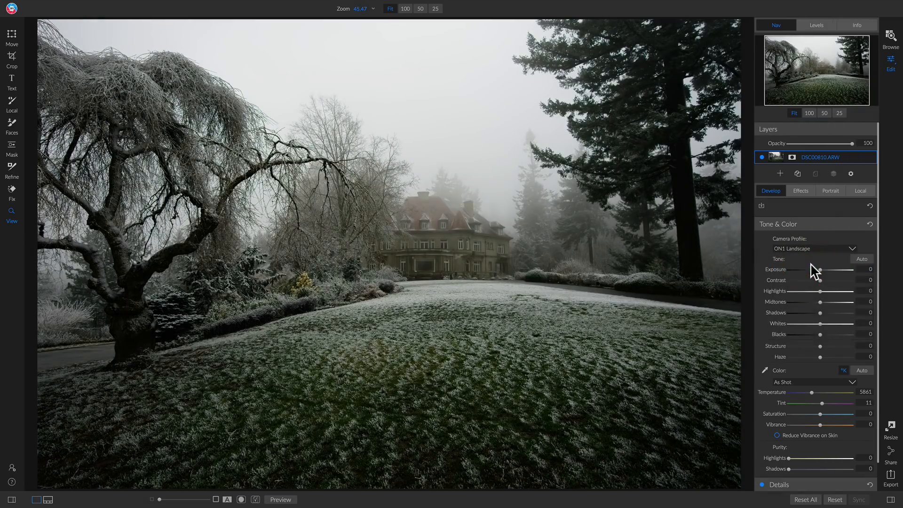
Step: Add a LUTs filter with the Color Grading category and the Aachen LUT, and browse that category's list
{"action": "left_click", "coordinate": [798, 194]}
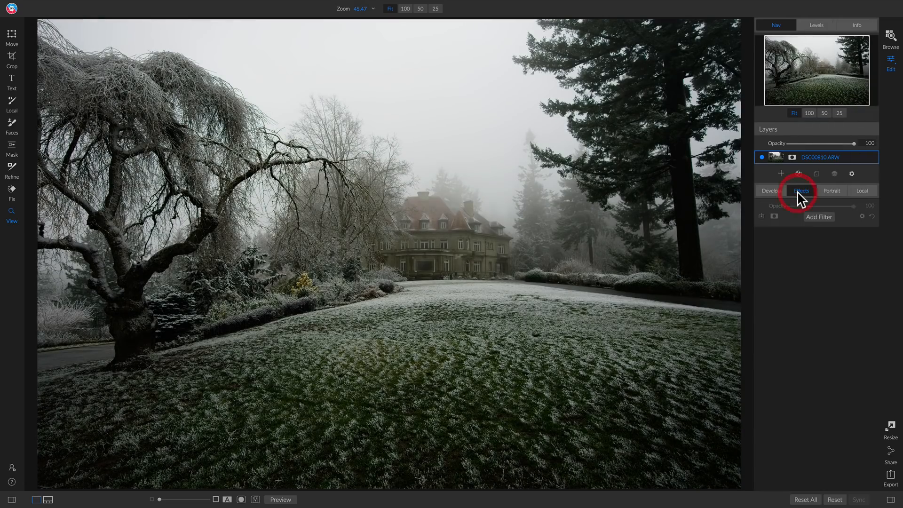
{"action": "left_click", "coordinate": [821, 220]}
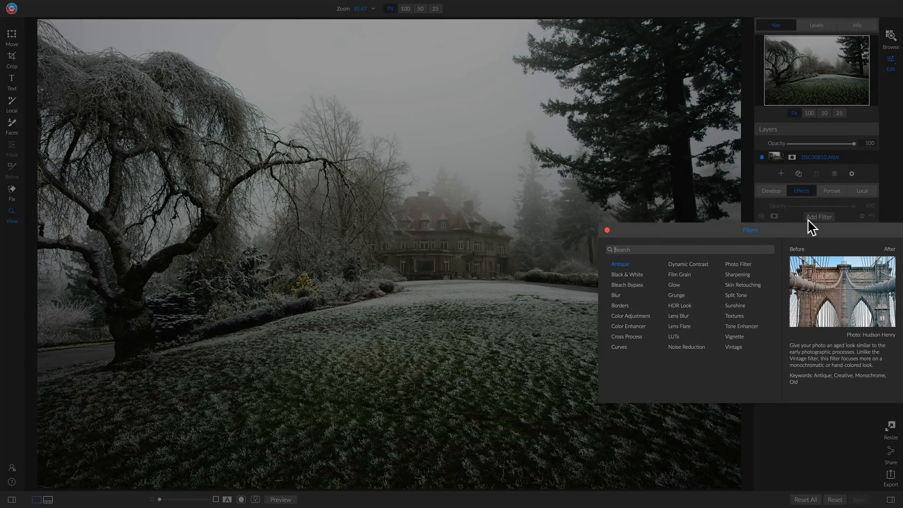
{"action": "left_click", "coordinate": [685, 336]}
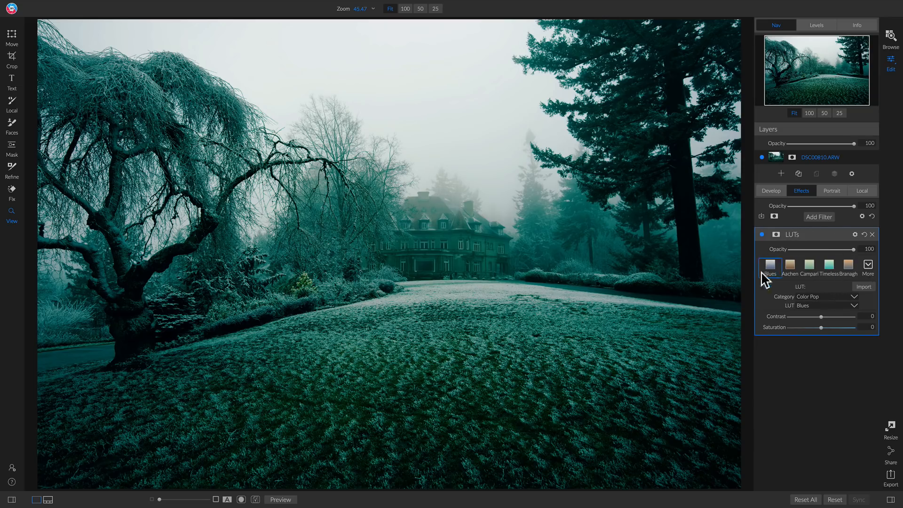
{"action": "left_click", "coordinate": [814, 296]}
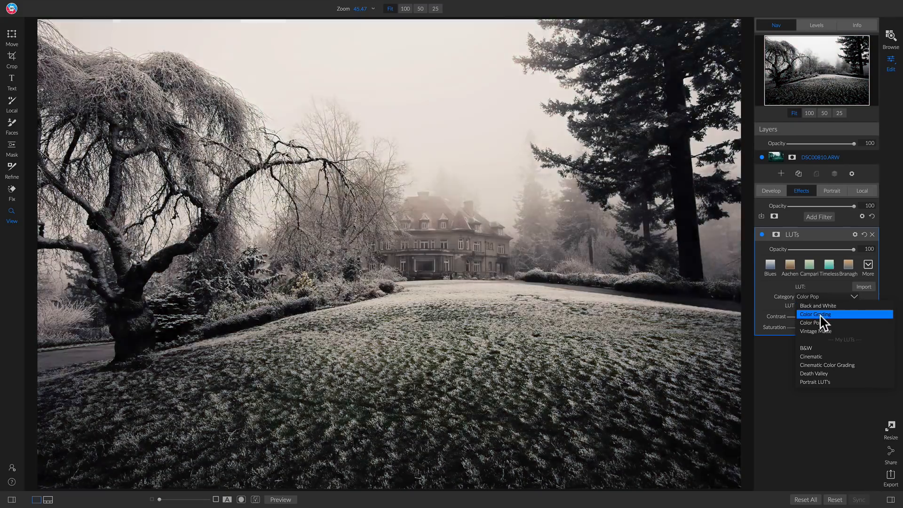
{"action": "left_click", "coordinate": [820, 315]}
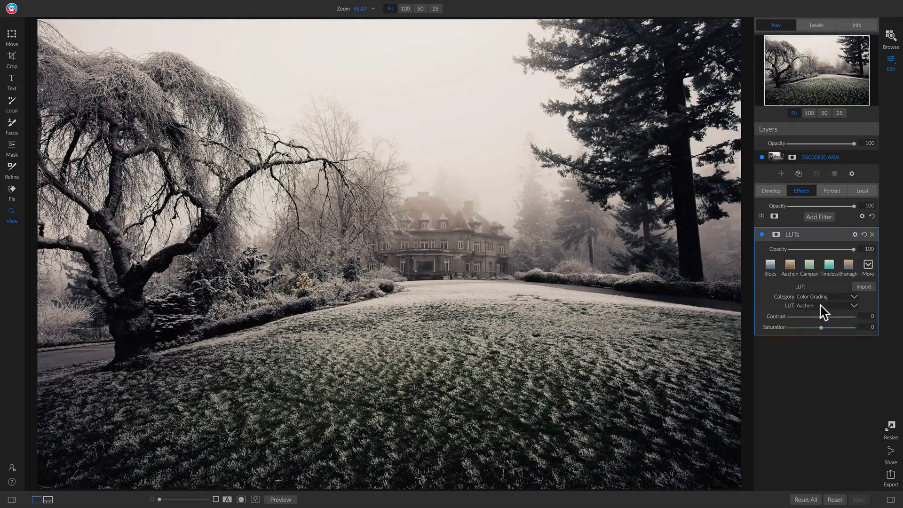
{"action": "left_click", "coordinate": [807, 306]}
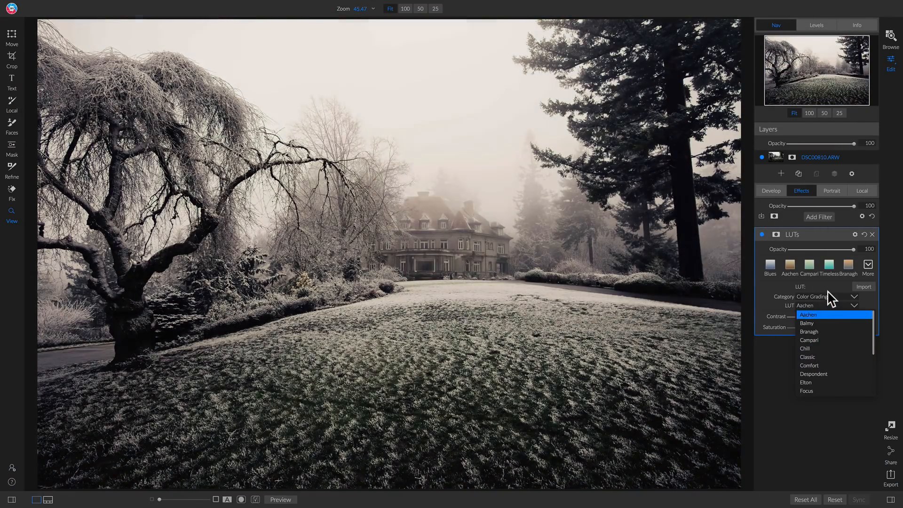
{"action": "left_click", "coordinate": [827, 296]}
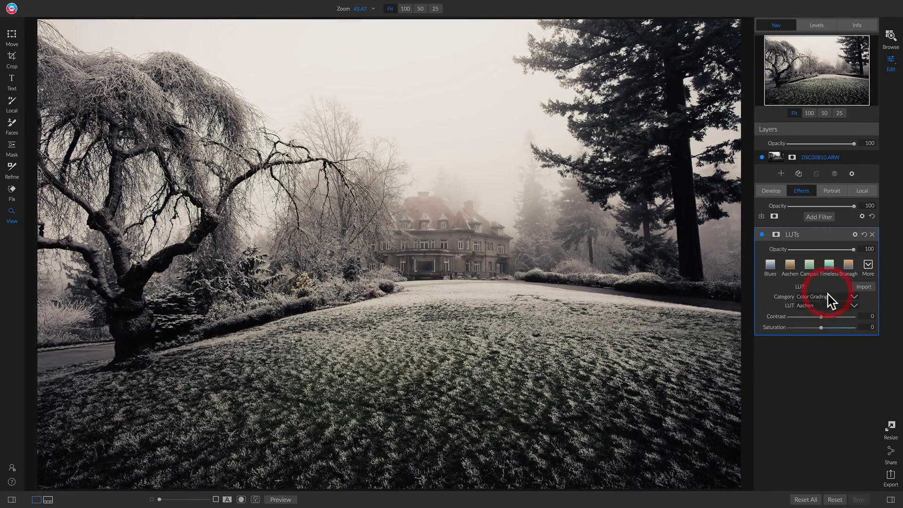
Step: Switch the LUTs filter to the Cinematic Color Grading category's Forest Park - Green LUT and compare it off and on
{"action": "left_click", "coordinate": [827, 297]}
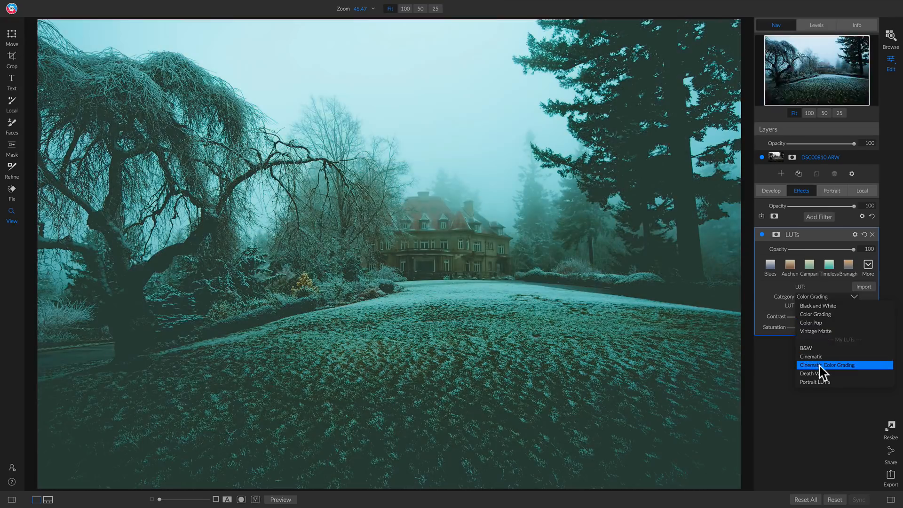
{"action": "left_click", "coordinate": [823, 365]}
{"action": "left_click", "coordinate": [825, 305]}
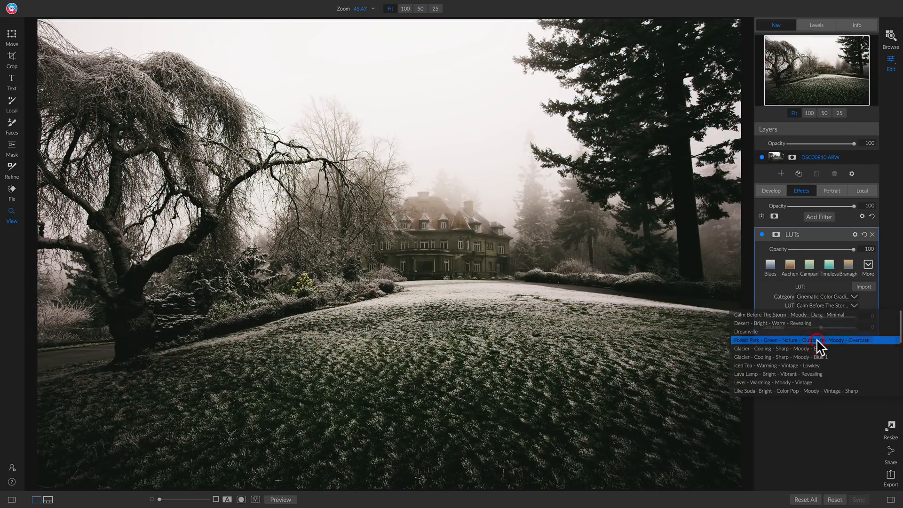
{"action": "left_click", "coordinate": [819, 346]}
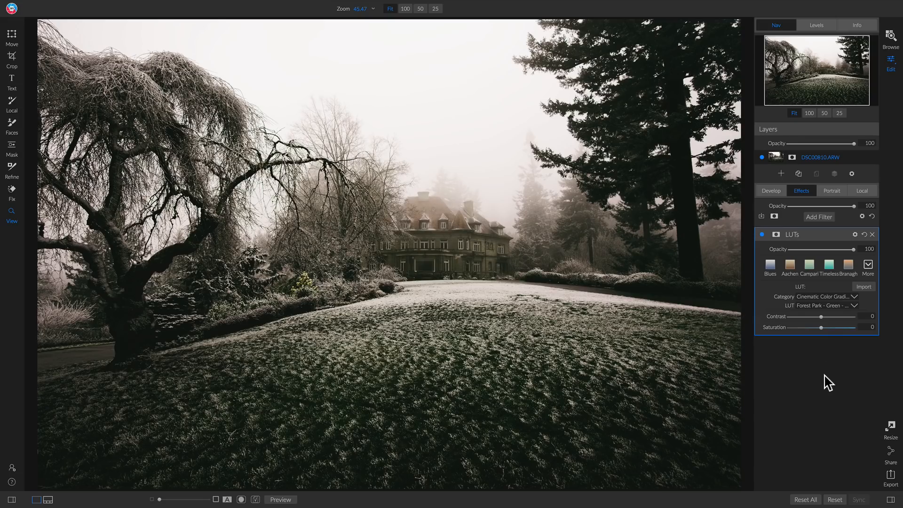
{"action": "left_click", "coordinate": [762, 234]}
{"action": "left_click", "coordinate": [762, 235]}
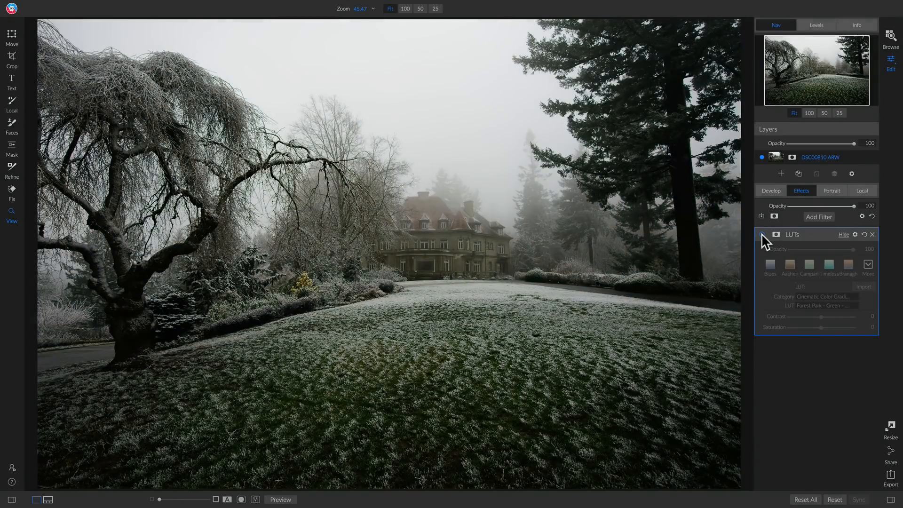
{"action": "left_click", "coordinate": [762, 235]}
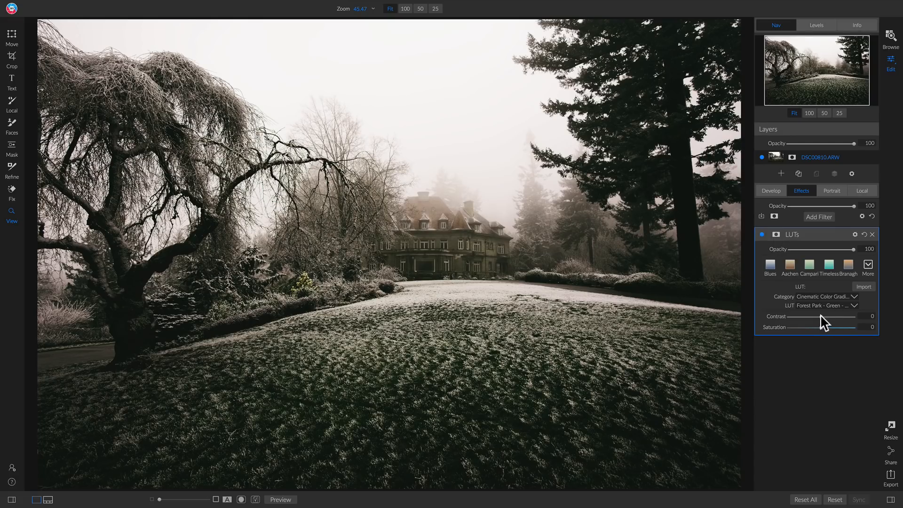
Step: Try Contrast 28 and Saturation 15 on the LUTs filter, and remove the filter after comparing it off and on
{"action": "mouse_move", "coordinate": [821, 316]}
{"action": "left_mouse_down"}
{"action": "mouse_move", "coordinate": [853, 317]}
{"action": "mouse_move", "coordinate": [791, 318]}
{"action": "mouse_move", "coordinate": [838, 317]}
{"action": "mouse_move", "coordinate": [805, 327]}
{"action": "mouse_move", "coordinate": [832, 327]}
{"action": "left_mouse_up"}
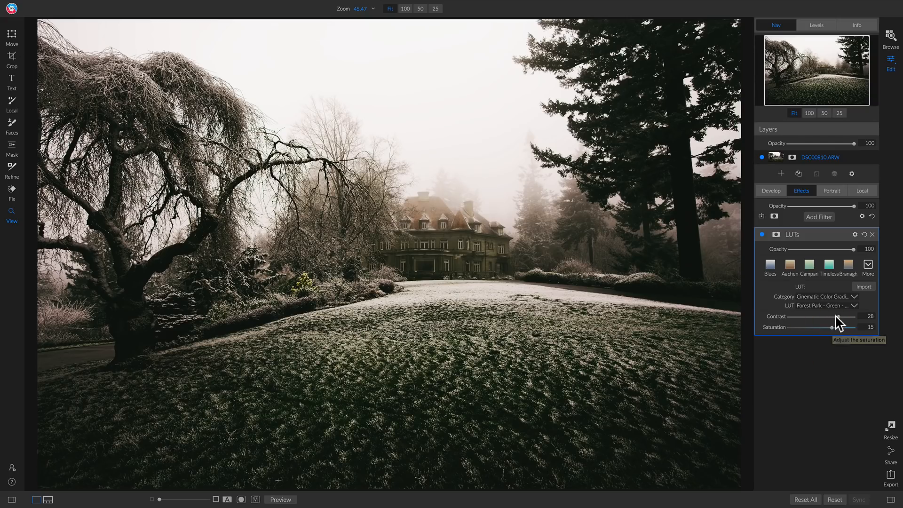
{"action": "left_click", "coordinate": [762, 234]}
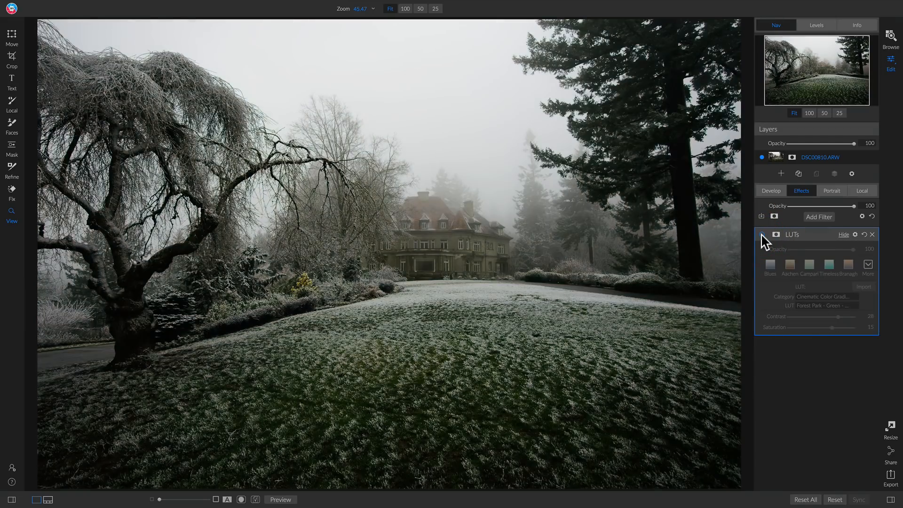
{"action": "left_click", "coordinate": [761, 234]}
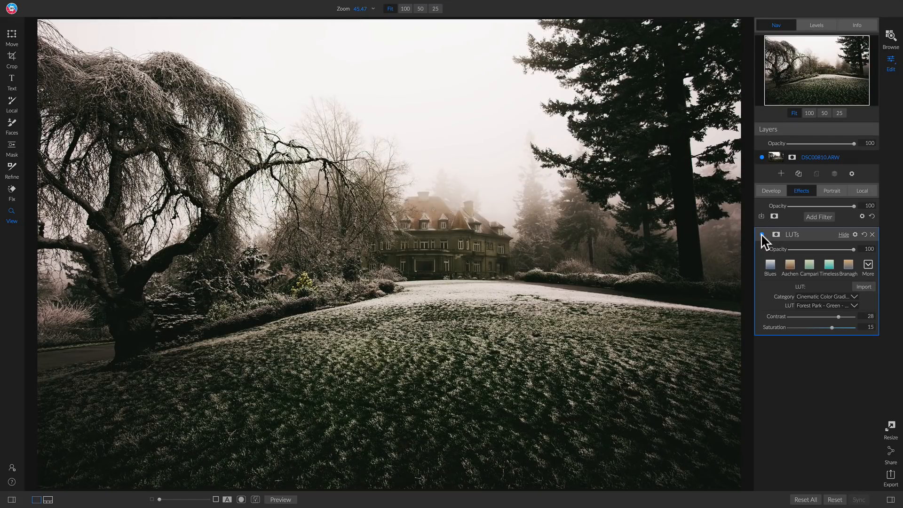
{"action": "left_click", "coordinate": [871, 235]}
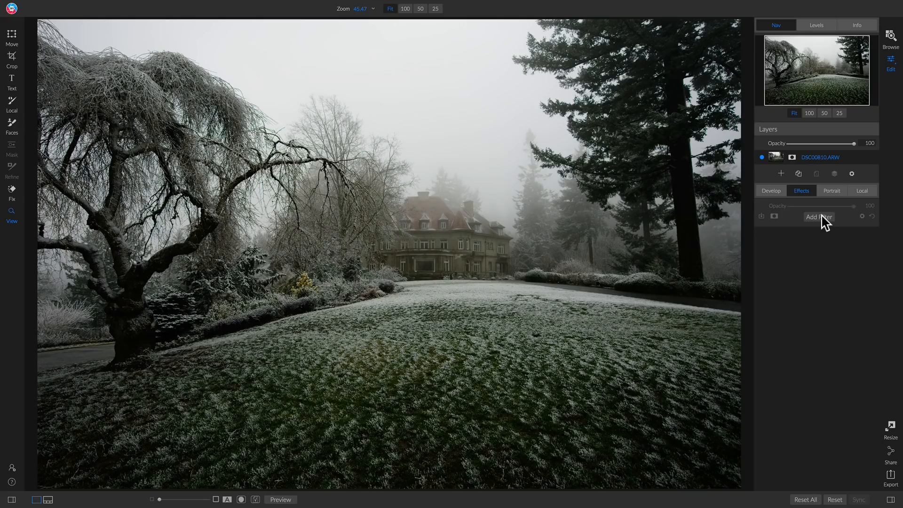
Step: Open the starry mountain lake photo 0J9A9556.CR2 for editing
{"action": "left_click", "coordinate": [822, 217]}
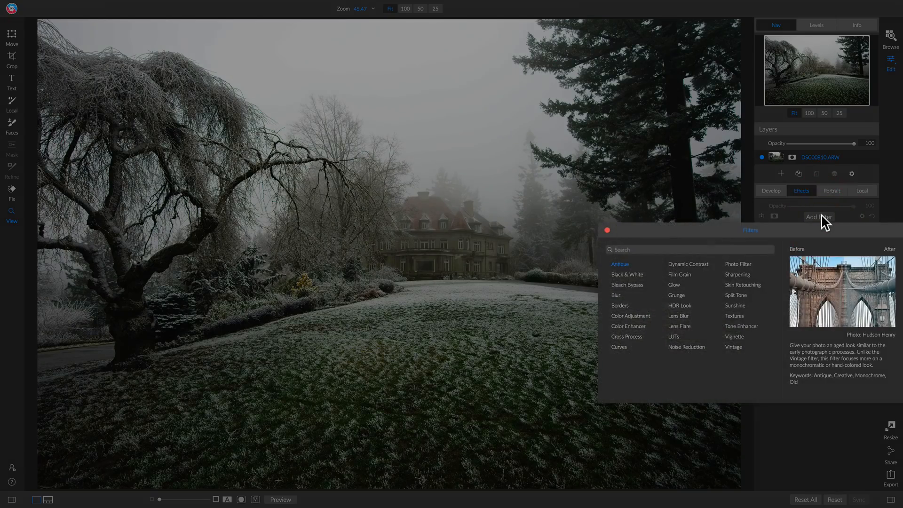
{"action": "left_click", "coordinate": [891, 195]}
{"action": "key", "text": "ctrl+shift+f"}
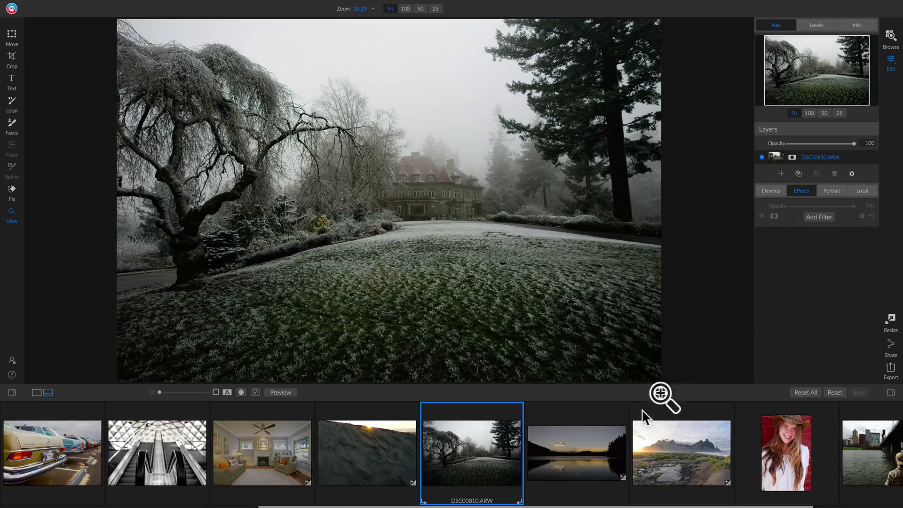
{"action": "left_click", "coordinate": [562, 455]}
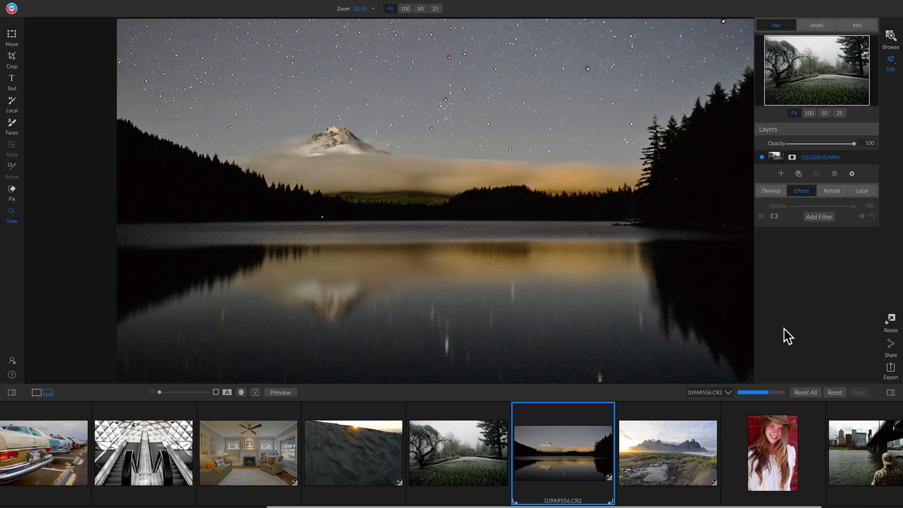
{"action": "key", "text": "e"}
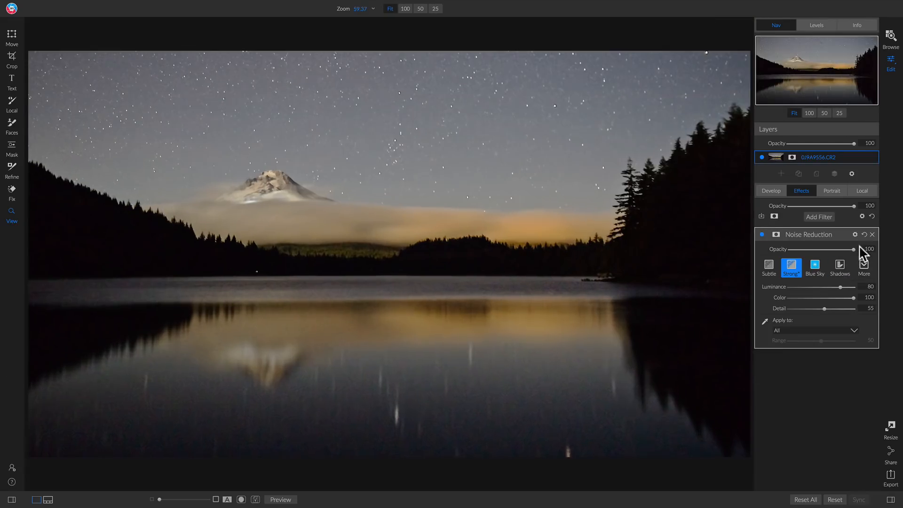
Step: Delete the existing Noise Reduction filter and inspect the lake reflection at 100% zoom
{"action": "left_click", "coordinate": [871, 235]}
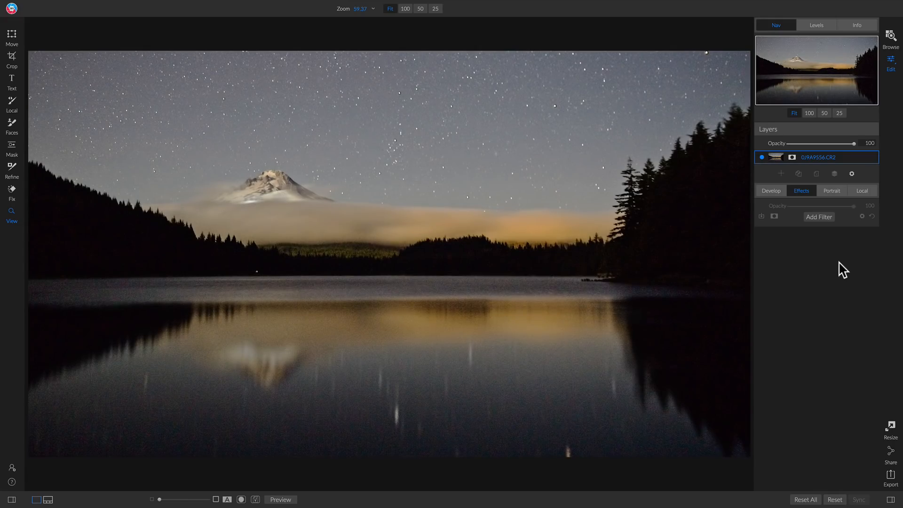
{"action": "left_click", "coordinate": [217, 306]}
{"action": "left_click_drag", "start_coordinate": [344, 316], "coordinate": [322, 105]}
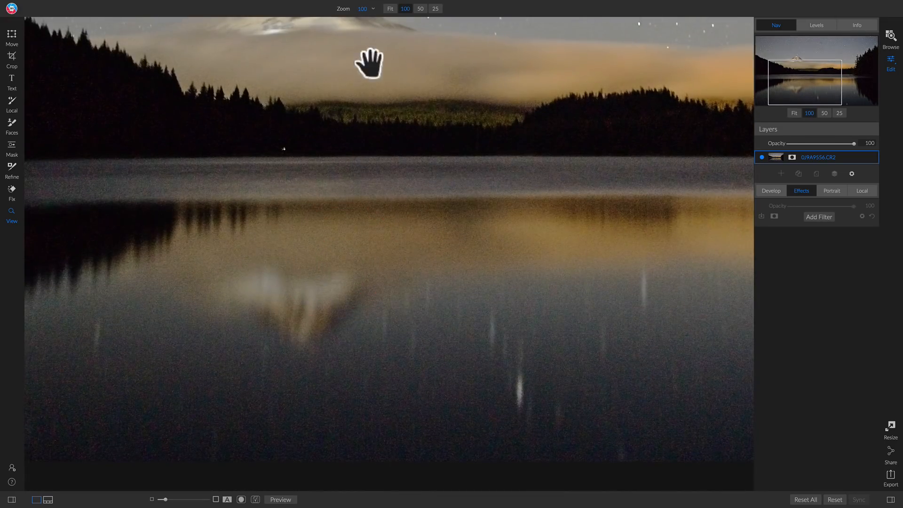
Step: Examine the noise in the lake reflection at 100% and check the photo's ISO and exposure information
{"action": "left_click_drag", "start_coordinate": [424, 185], "coordinate": [357, 138]}
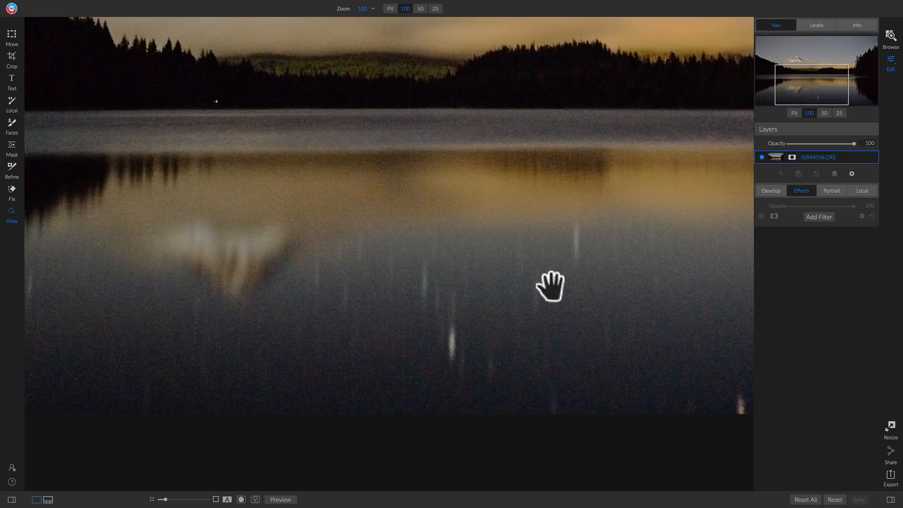
{"action": "left_click", "coordinate": [852, 23]}
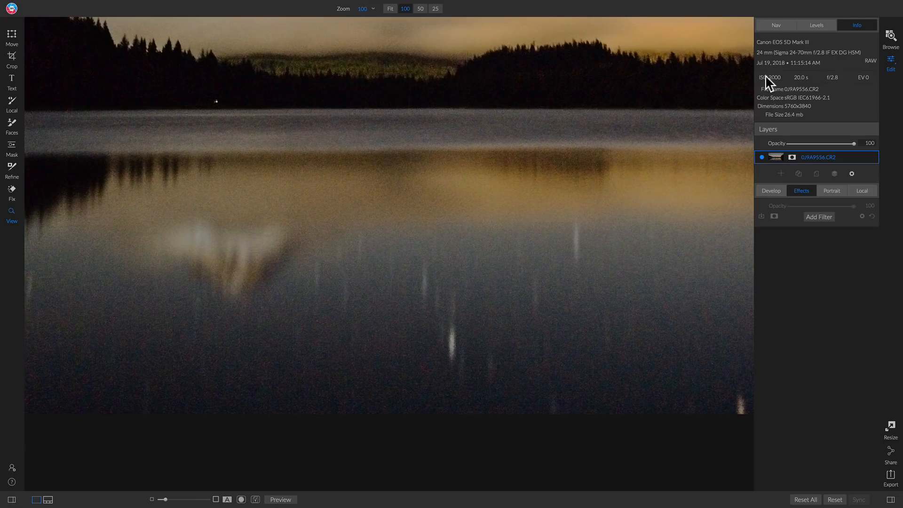
{"action": "left_click", "coordinate": [784, 30]}
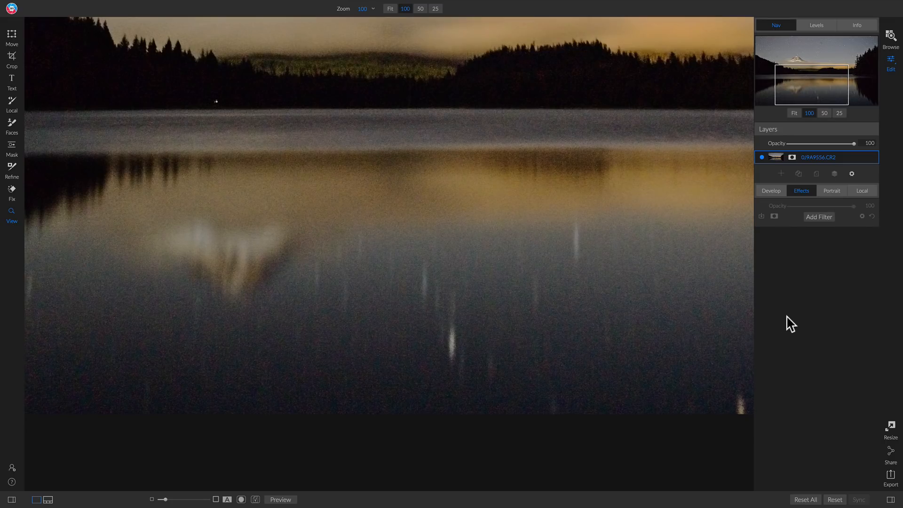
Step: Try a Noise Reduction filter with the Strong style, Luminance 97, Color 100 and Detail 46, comparing it off and on
{"action": "left_click", "coordinate": [825, 218]}
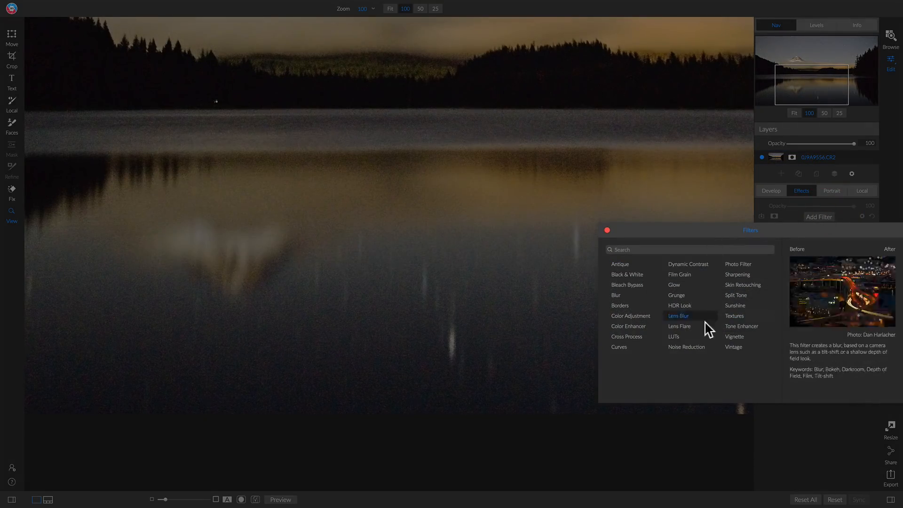
{"action": "left_click", "coordinate": [684, 347]}
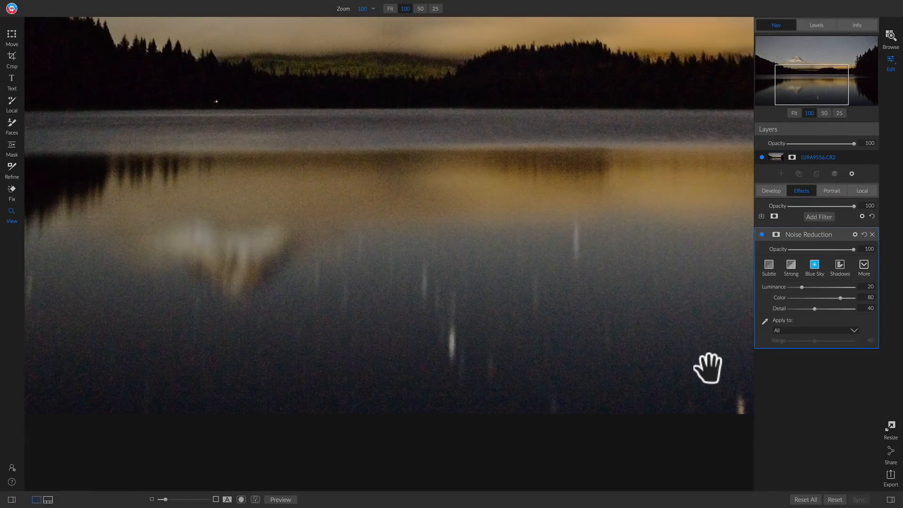
{"action": "left_click", "coordinate": [790, 267]}
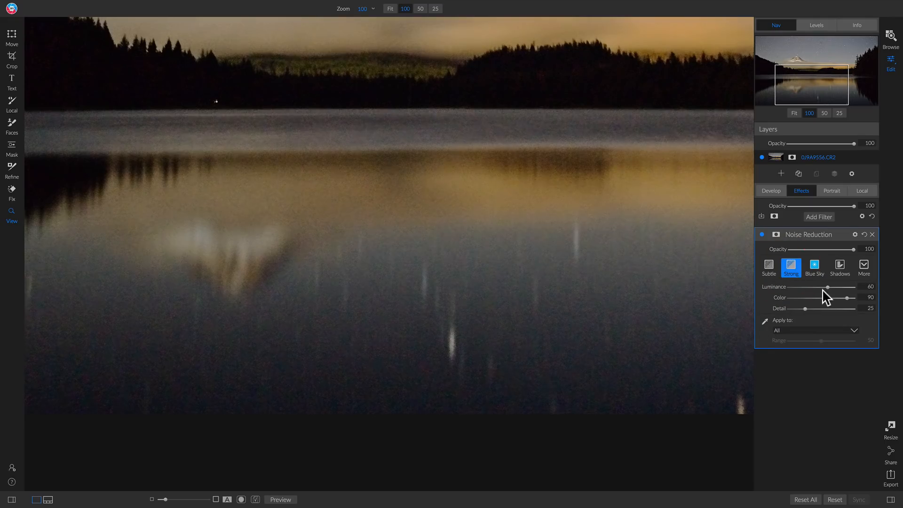
{"action": "left_click_drag", "start_coordinate": [826, 287], "coordinate": [850, 286]}
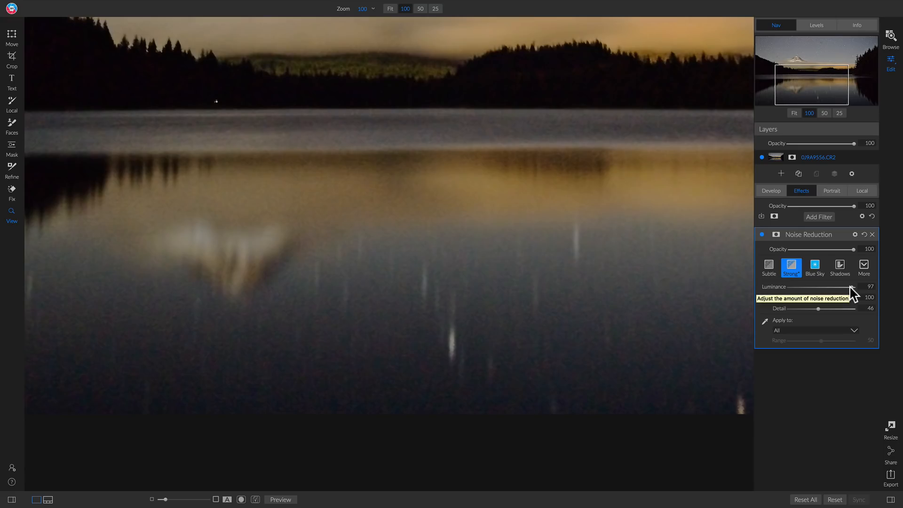
{"action": "left_click", "coordinate": [761, 235]}
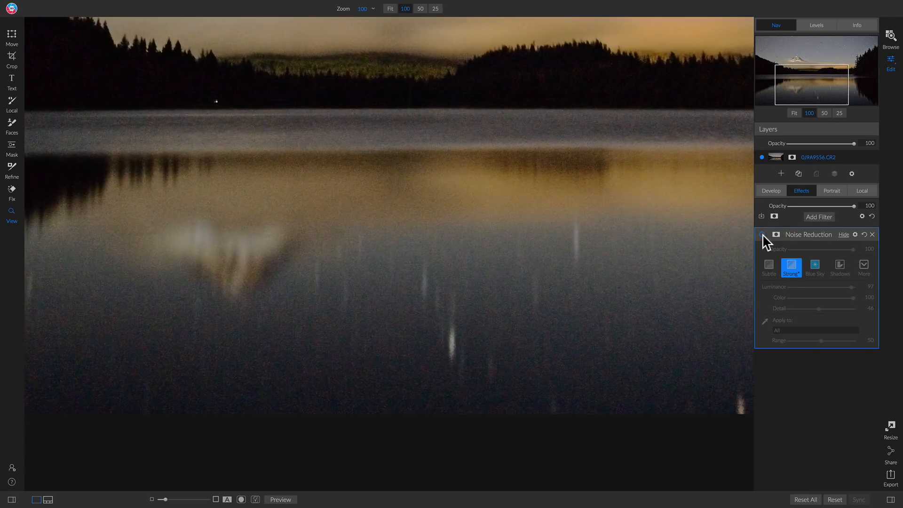
{"action": "left_click", "coordinate": [762, 235]}
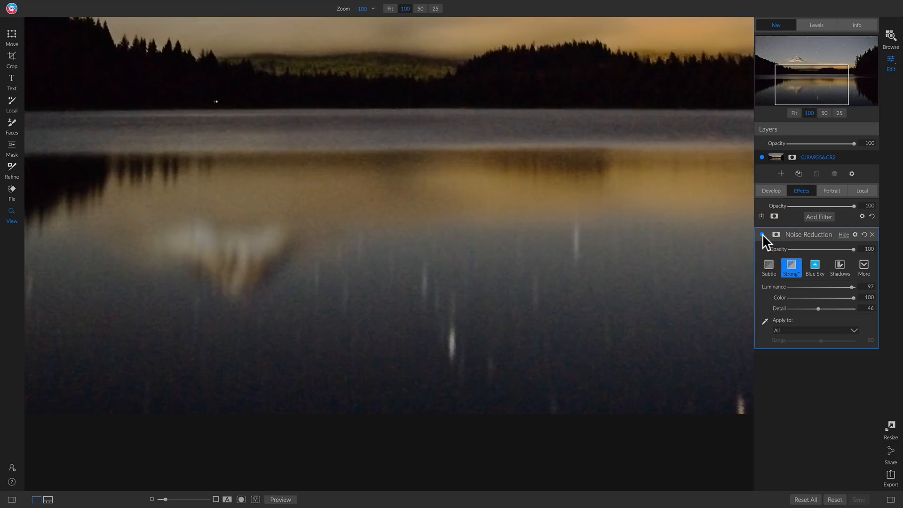
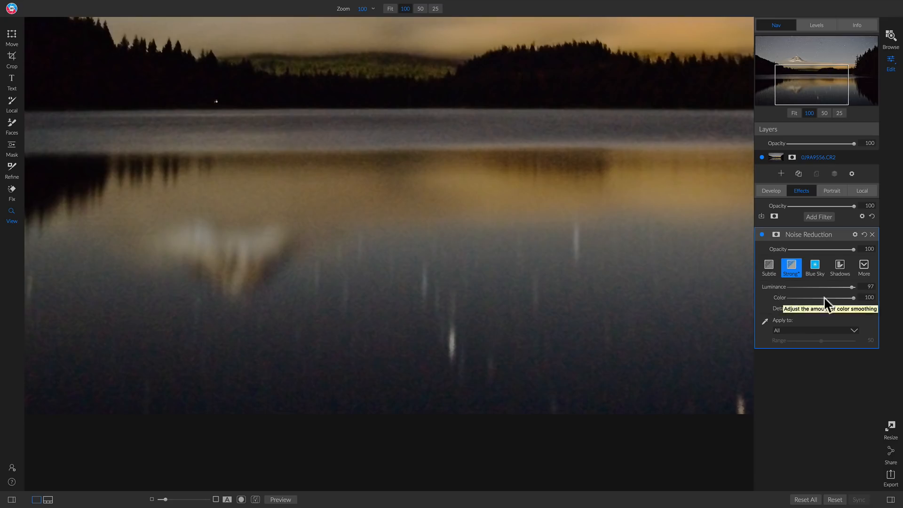
Step: Try Color 74, Luminance 91 and Detail 81 on the Noise Reduction filter, and remove the filter
{"action": "mouse_move", "coordinate": [852, 298]}
{"action": "left_mouse_down"}
{"action": "mouse_move", "coordinate": [806, 298]}
{"action": "mouse_move", "coordinate": [836, 298]}
{"action": "left_mouse_up"}
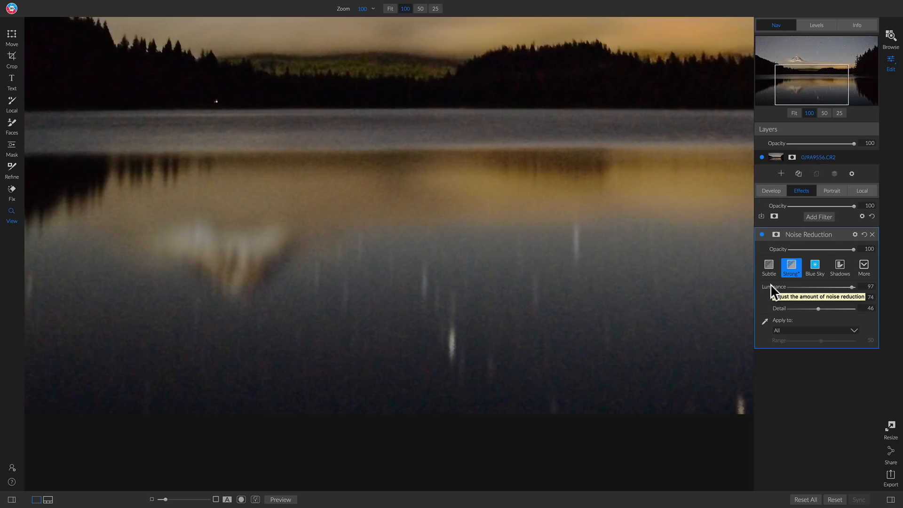
{"action": "left_click_drag", "start_coordinate": [851, 287], "coordinate": [839, 288]}
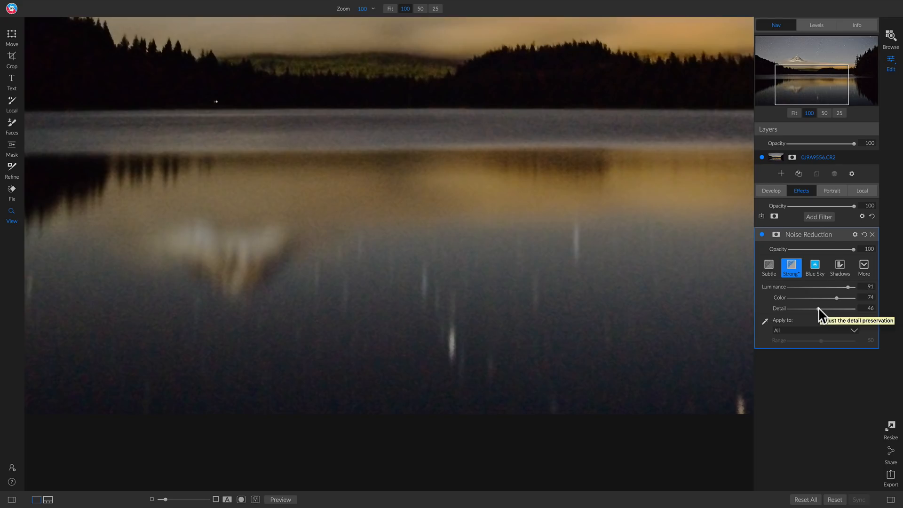
{"action": "left_click_drag", "start_coordinate": [818, 310], "coordinate": [841, 315]}
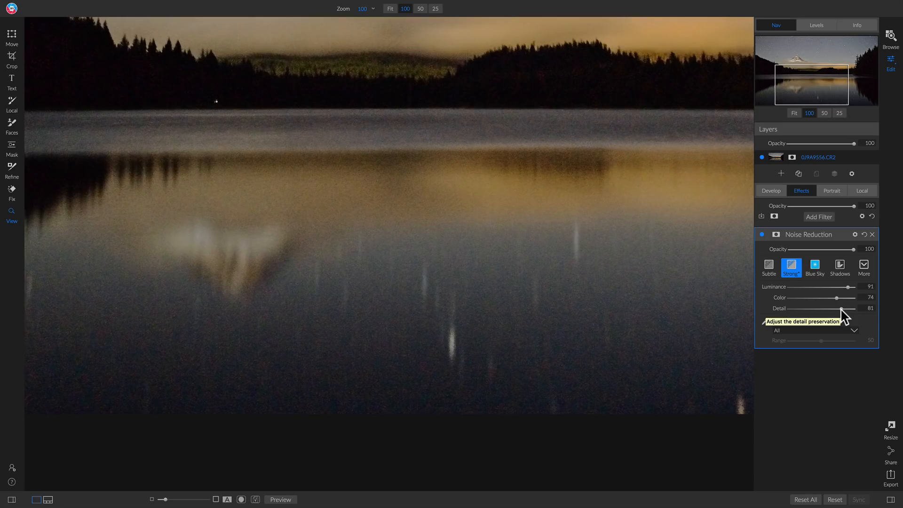
{"action": "left_click", "coordinate": [873, 234]}
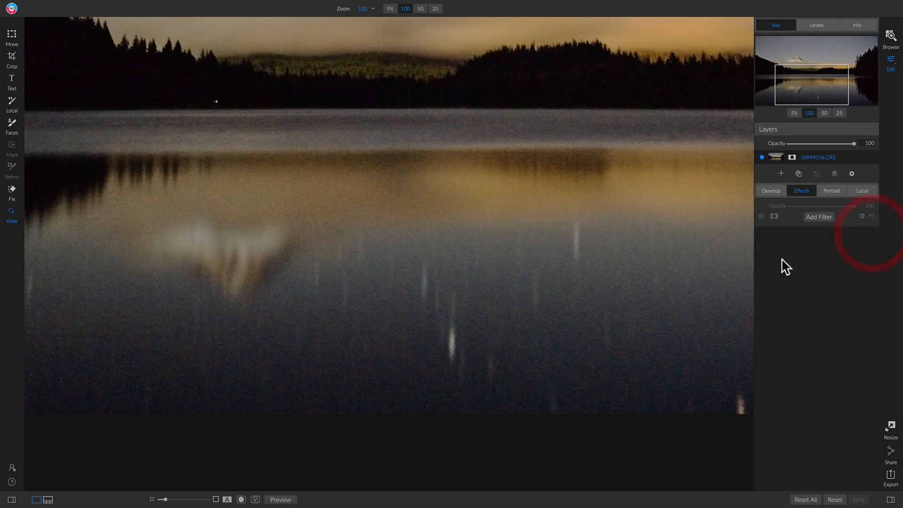
Step: Fit the lake photo to the view and open the neighbouring coastal mountain photo DSC_3591.NEF for editing
{"action": "left_click", "coordinate": [459, 249]}
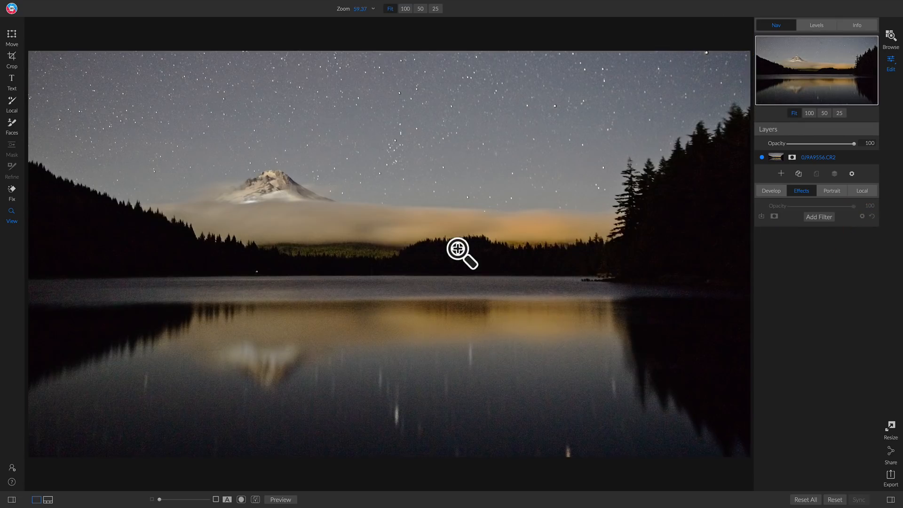
{"action": "key", "text": "n"}
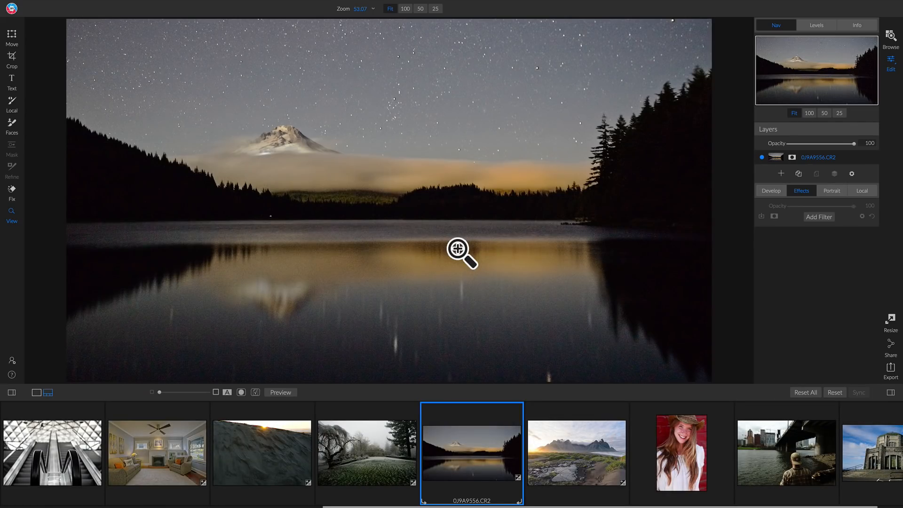
{"action": "key", "text": "Right"}
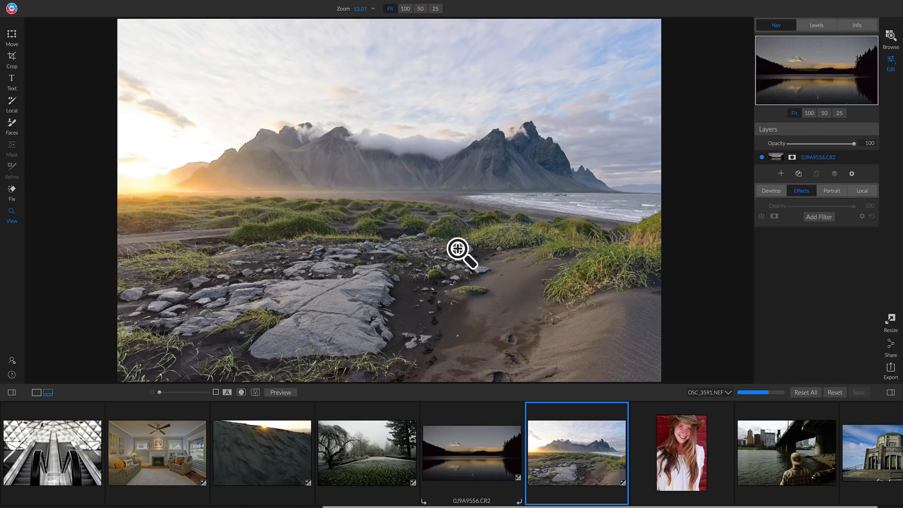
{"action": "key", "text": "e"}
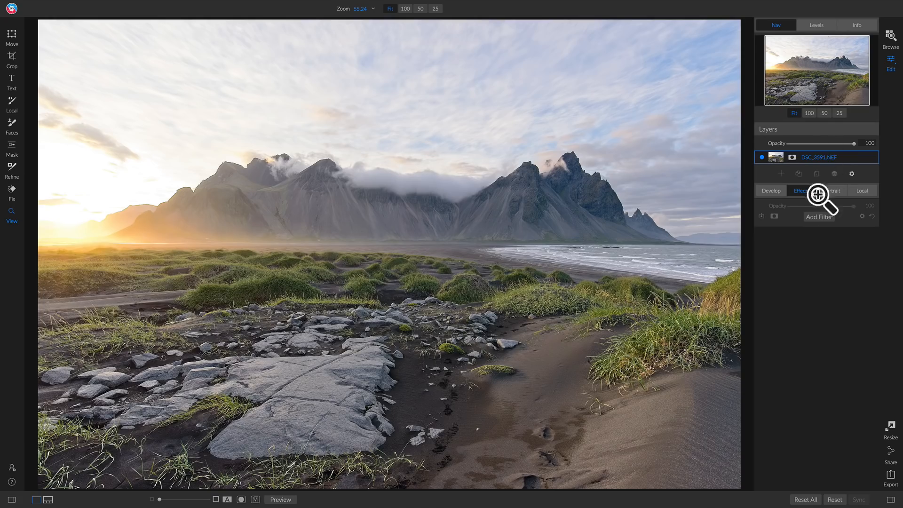
Step: Reset the photo's Tone & Color settings, and set the camera profile to ON1 Landscape and Exposure to 0.4
{"action": "left_click", "coordinate": [770, 191]}
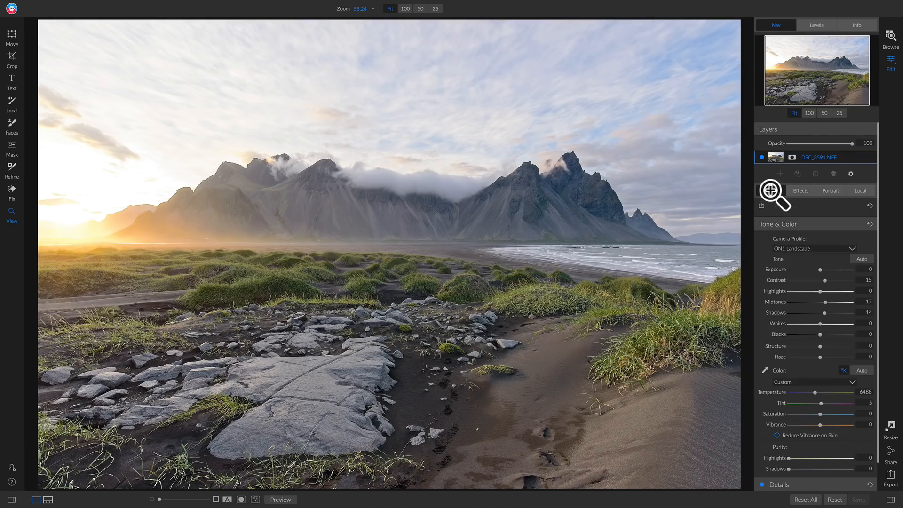
{"action": "left_click", "coordinate": [869, 223]}
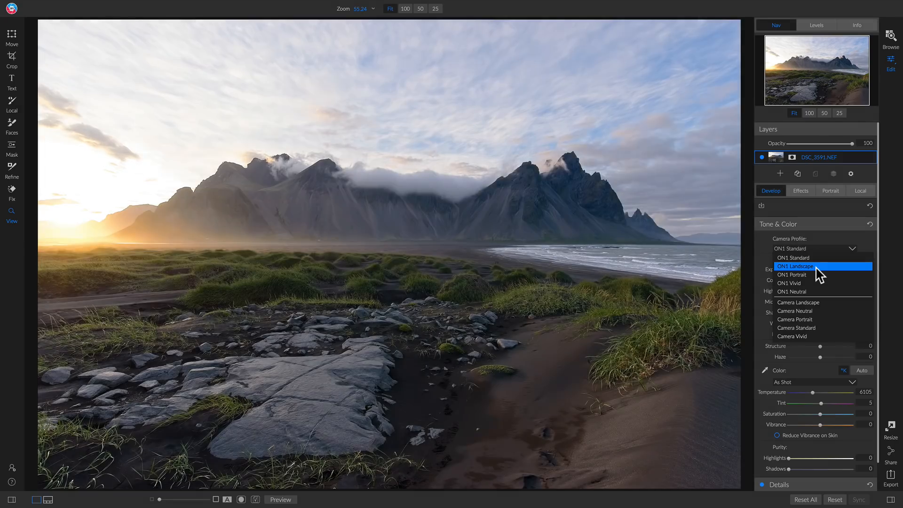
{"action": "left_click", "coordinate": [816, 267]}
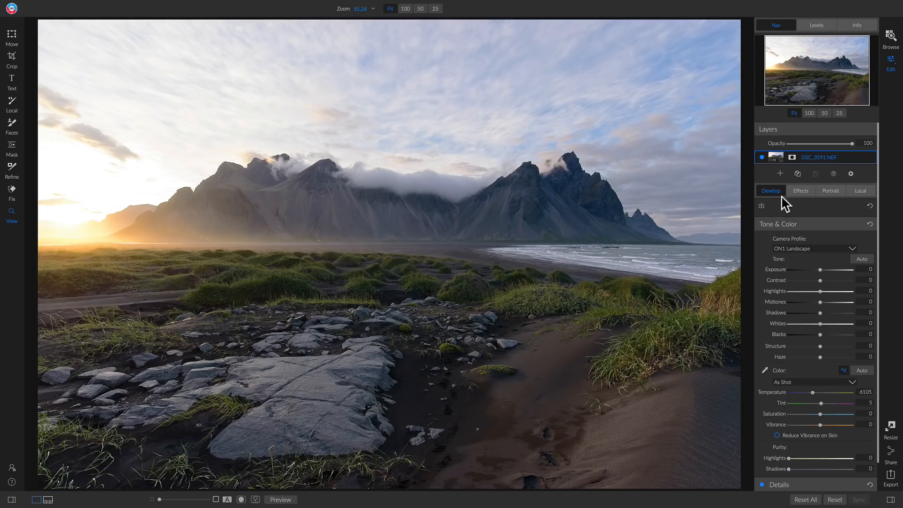
{"action": "left_click", "coordinate": [806, 192]}
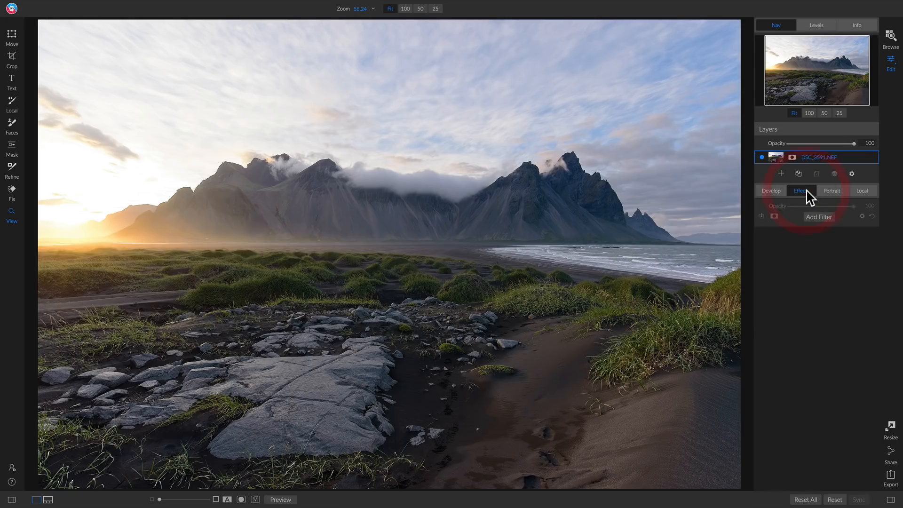
{"action": "left_click", "coordinate": [770, 192]}
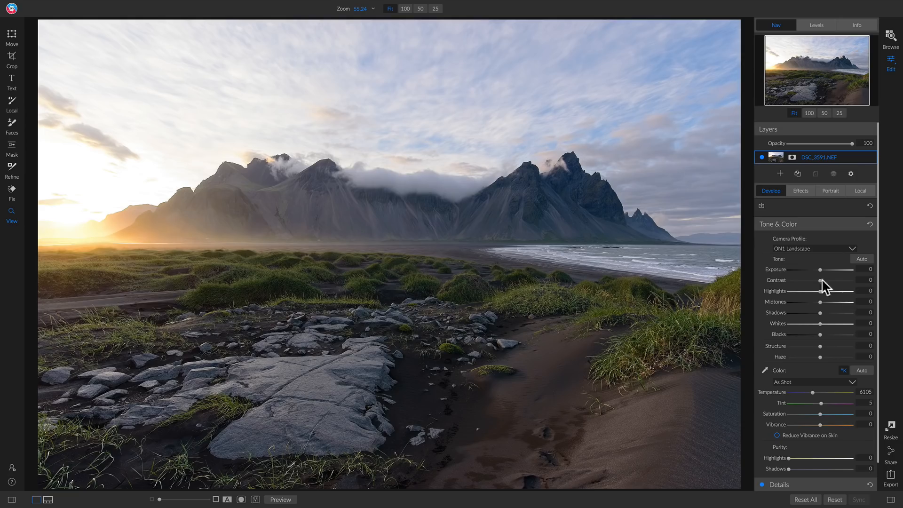
{"action": "left_click_drag", "start_coordinate": [820, 269], "coordinate": [822, 270]}
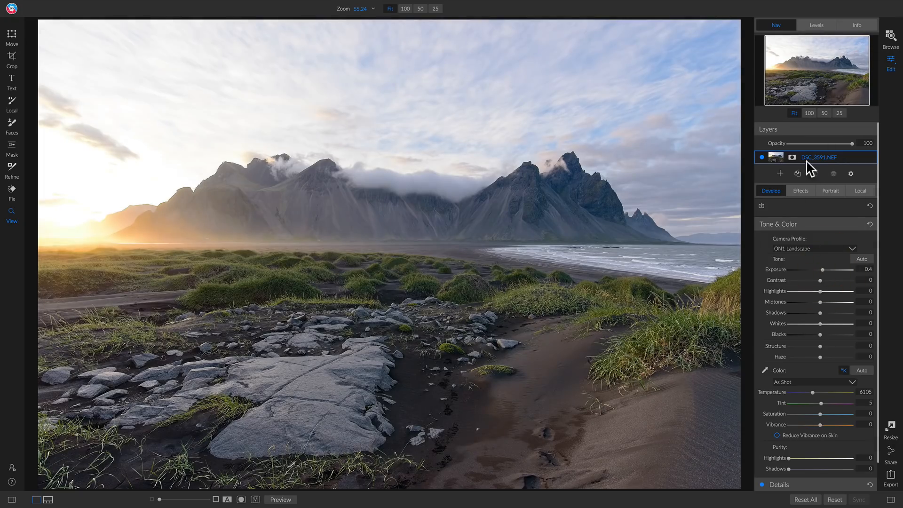
Step: Add a Photo Filter effect with the Warm Polarizer style and compare it off and on
{"action": "left_click", "coordinate": [800, 193]}
{"action": "left_click", "coordinate": [818, 220]}
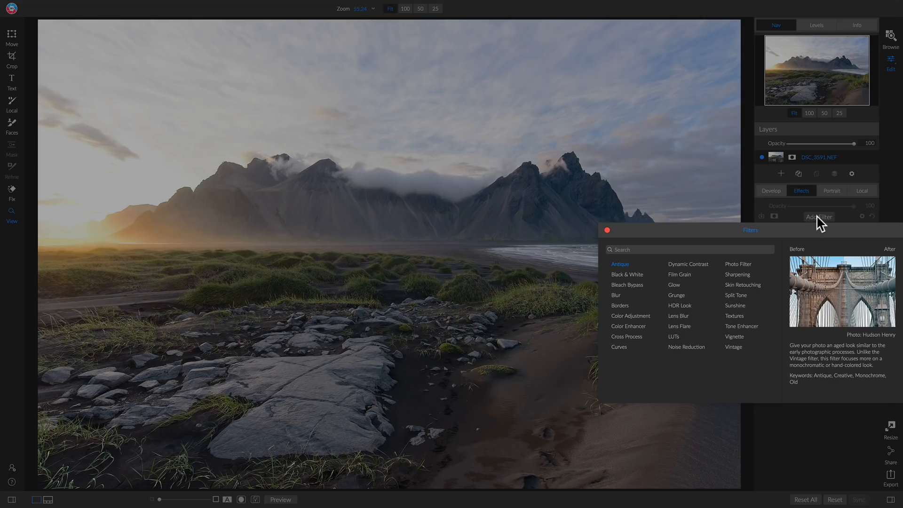
{"action": "left_click", "coordinate": [736, 265]}
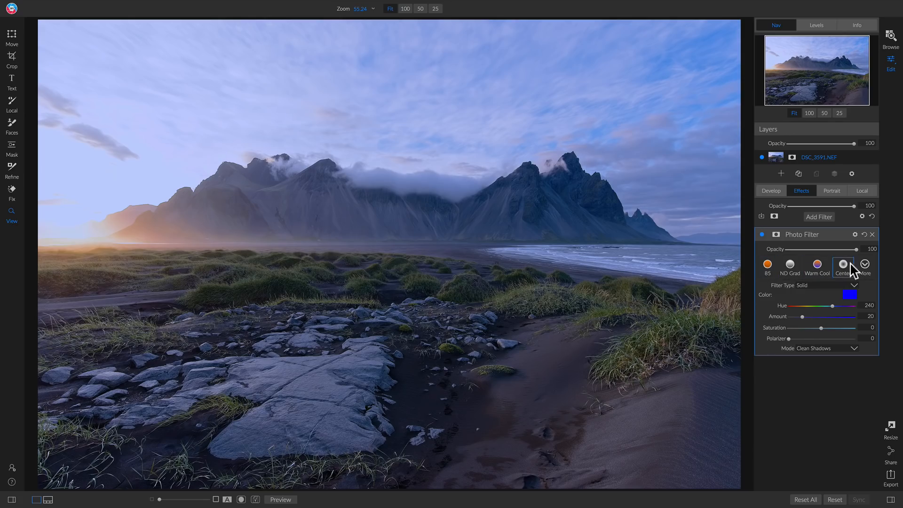
{"action": "left_click", "coordinate": [863, 267]}
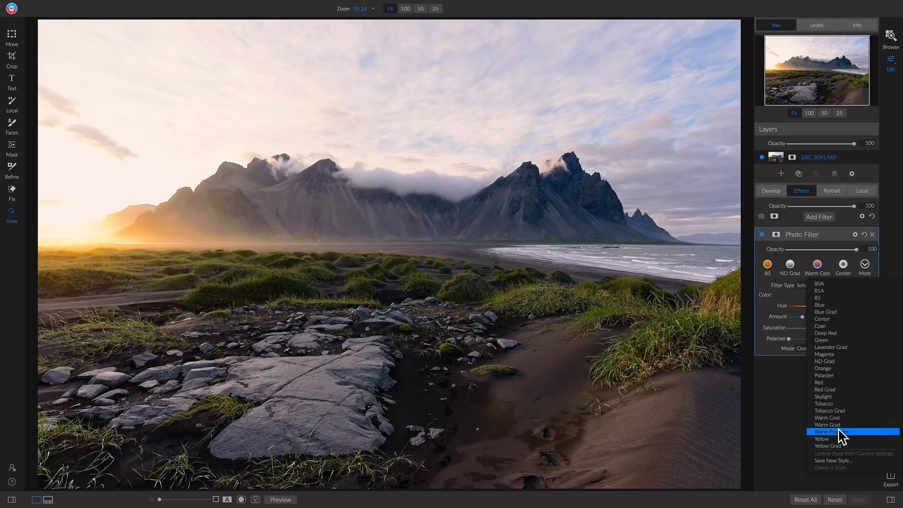
{"action": "left_click", "coordinate": [839, 432]}
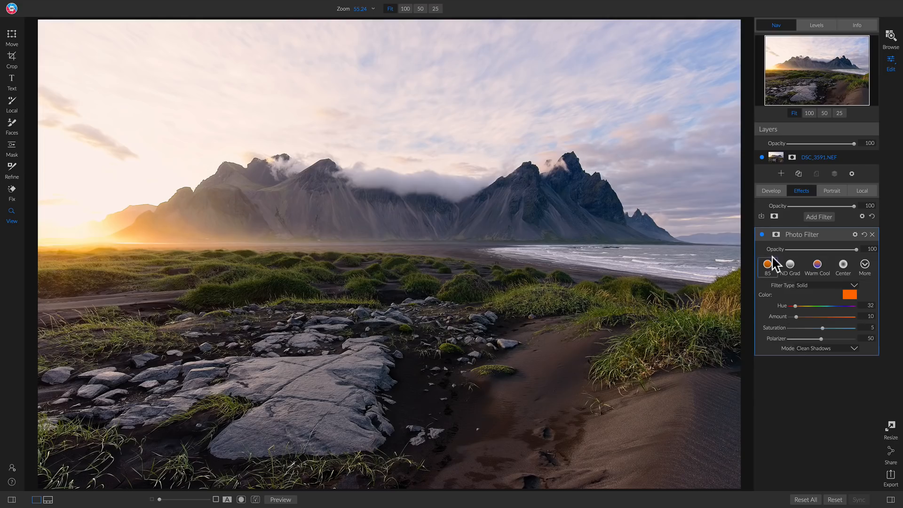
{"action": "left_click", "coordinate": [762, 235]}
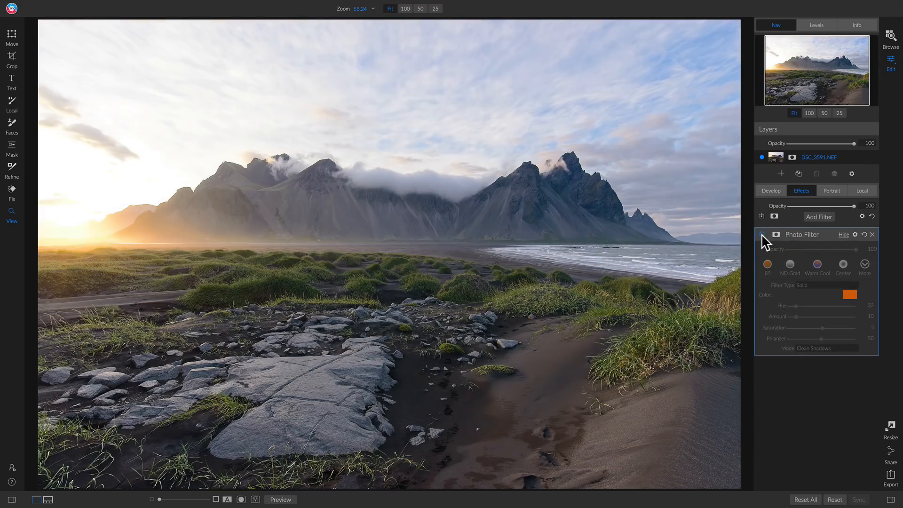
{"action": "left_click", "coordinate": [762, 234]}
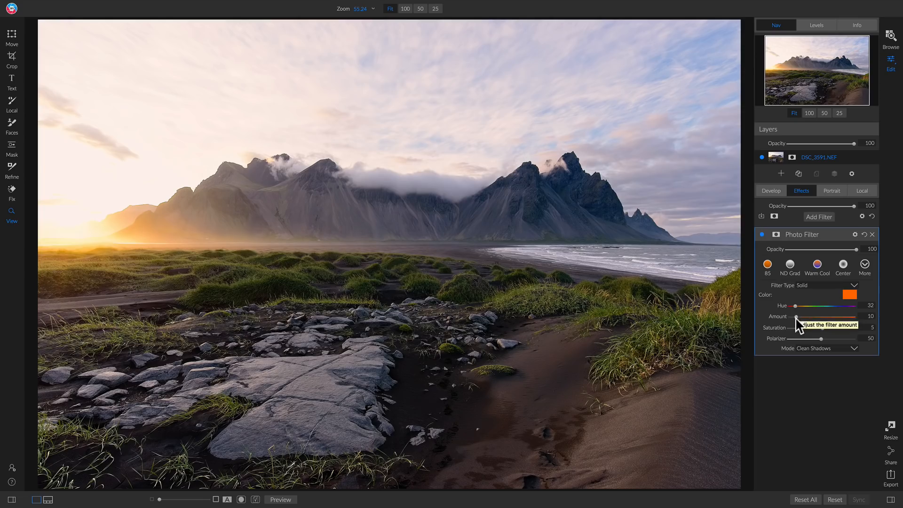
Step: Try Amount 20, Saturation -34 and Polarizer 37 on the Photo Filter, and reset it to reapply the Warm Polarizer style
{"action": "left_click_drag", "start_coordinate": [795, 317], "coordinate": [812, 339]}
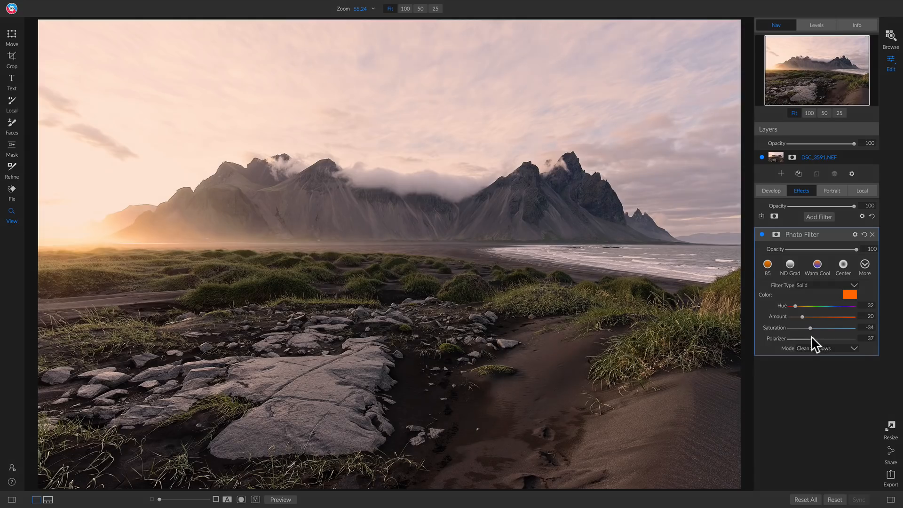
{"action": "left_click", "coordinate": [862, 234]}
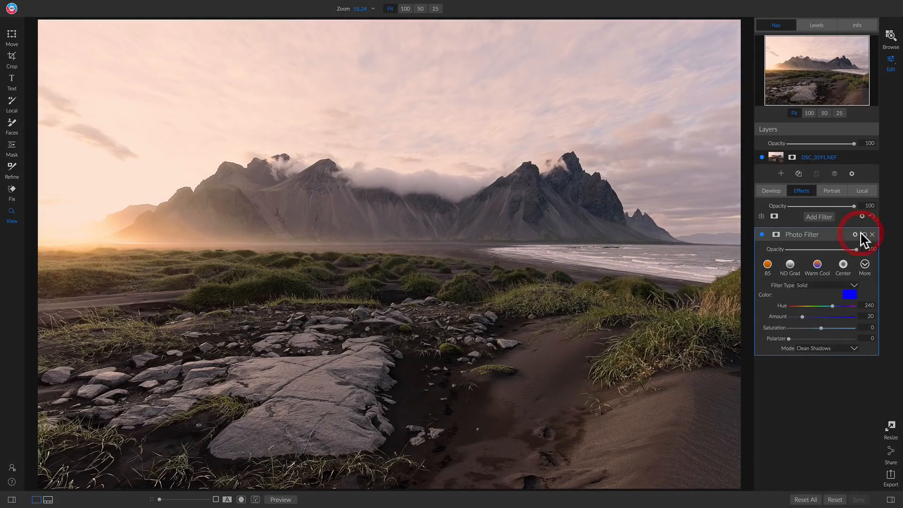
{"action": "left_click", "coordinate": [864, 263]}
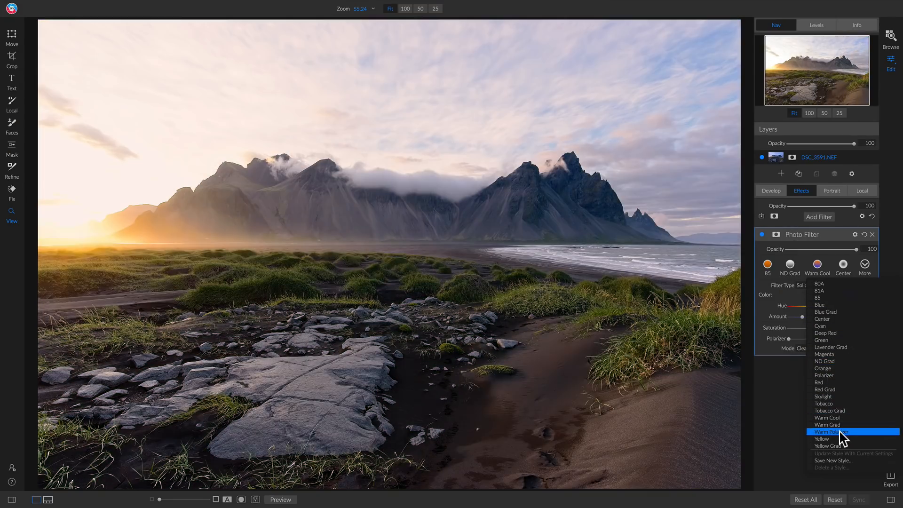
{"action": "left_click", "coordinate": [841, 430]}
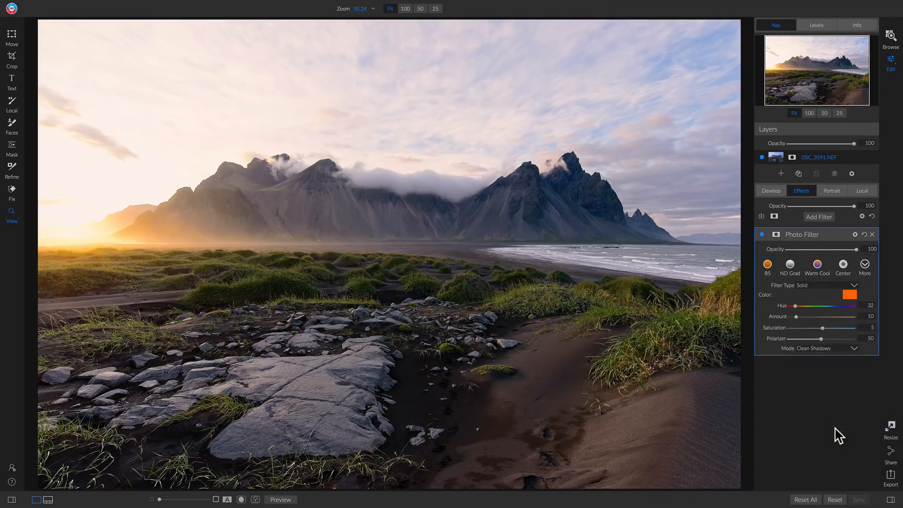
Step: Compare the Photo Filter off and on with the Solid filter type, and remove the filter
{"action": "left_click", "coordinate": [820, 286]}
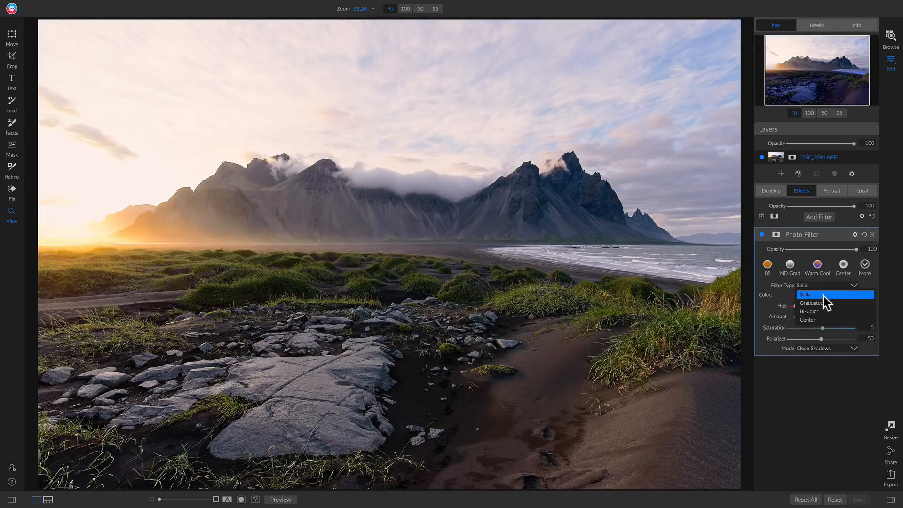
{"action": "left_click", "coordinate": [820, 293]}
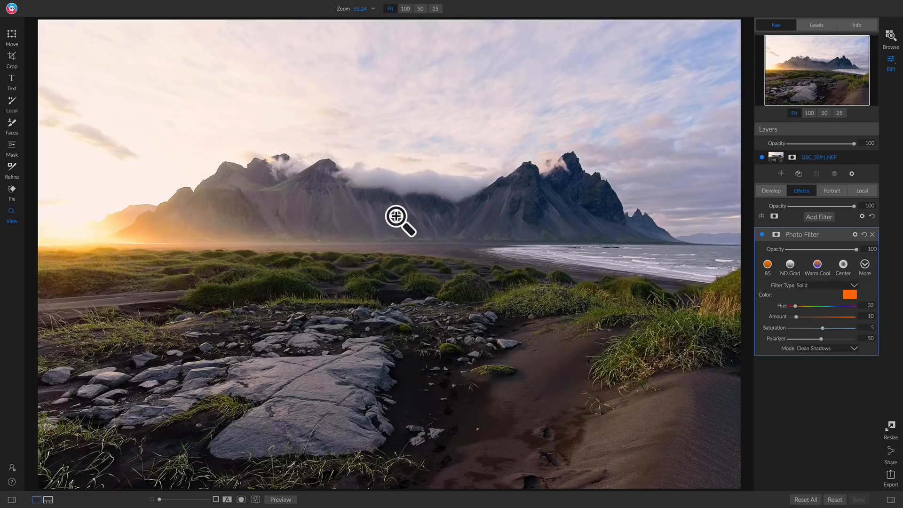
{"action": "left_click", "coordinate": [762, 234]}
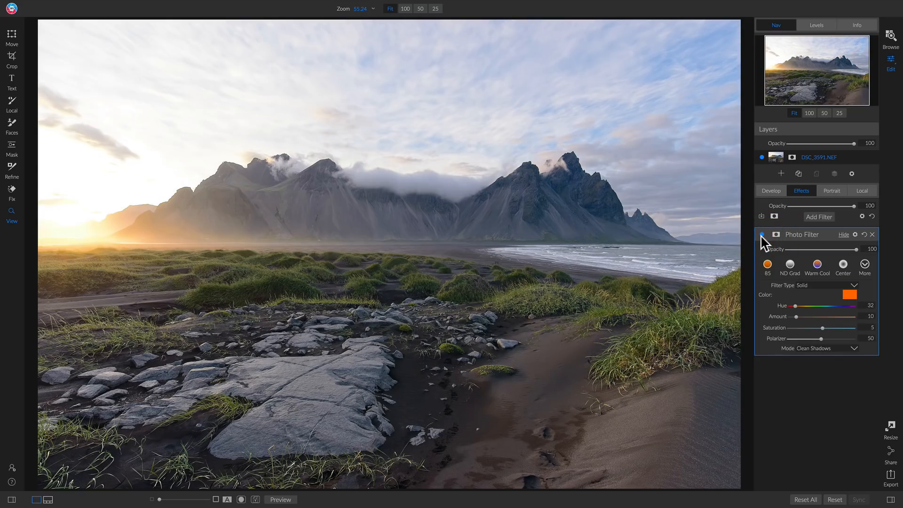
{"action": "left_click", "coordinate": [762, 234]}
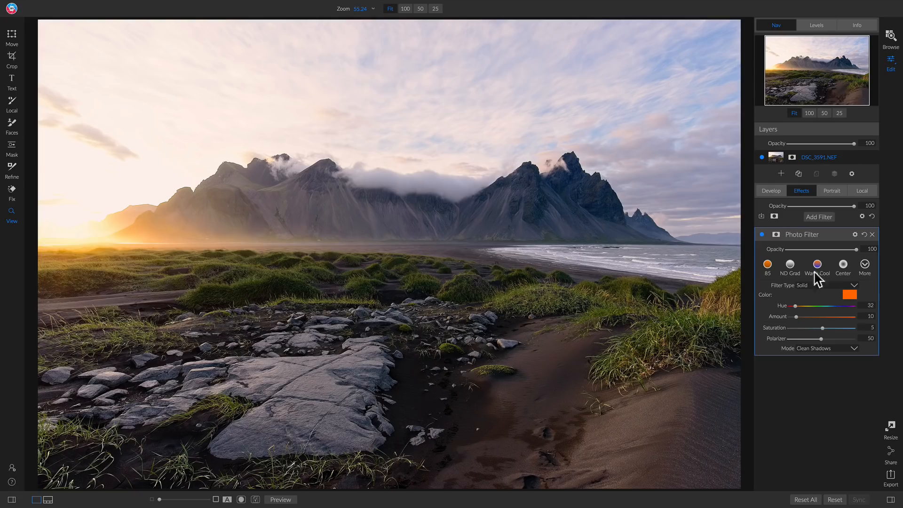
{"action": "left_click", "coordinate": [872, 235]}
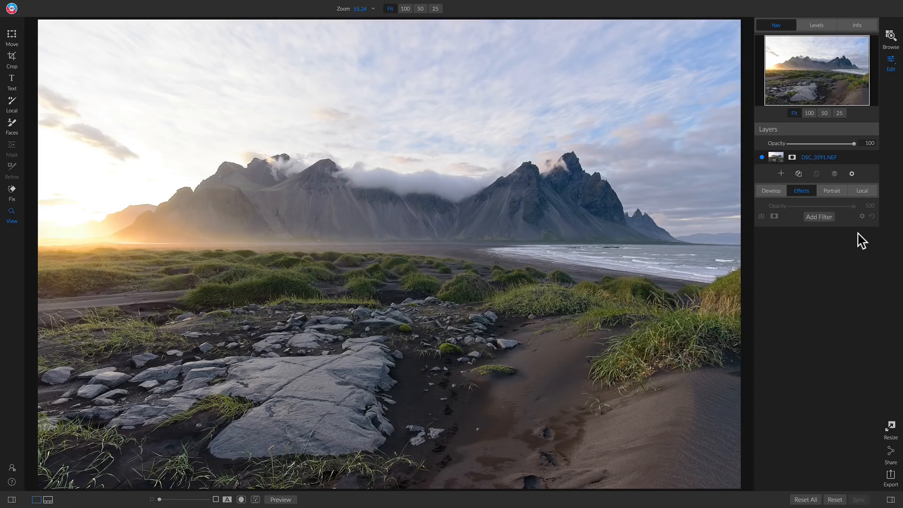
{"action": "left_click", "coordinate": [818, 217]}
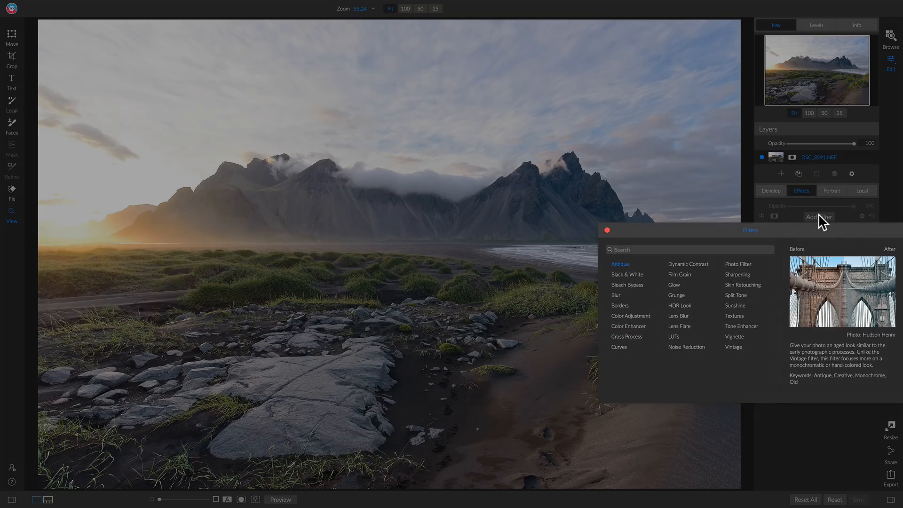
{"action": "left_click", "coordinate": [736, 277]}
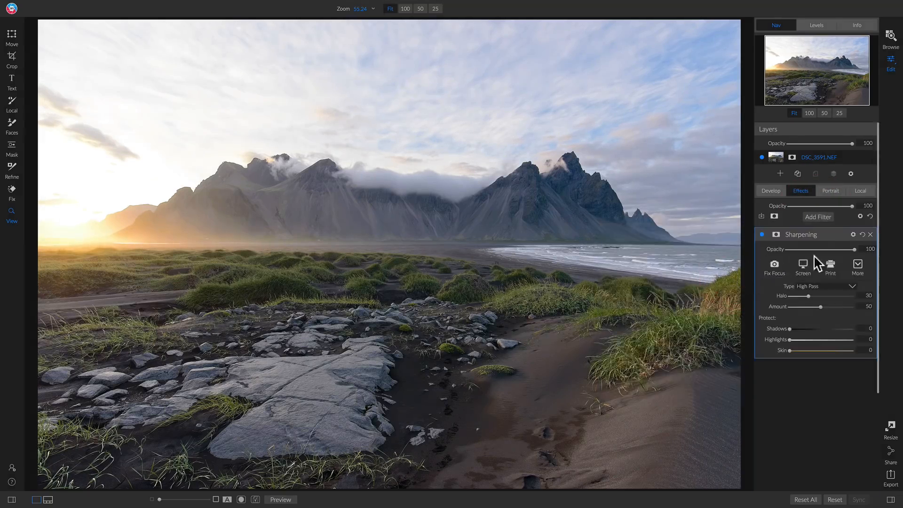
{"action": "left_click", "coordinate": [871, 241]}
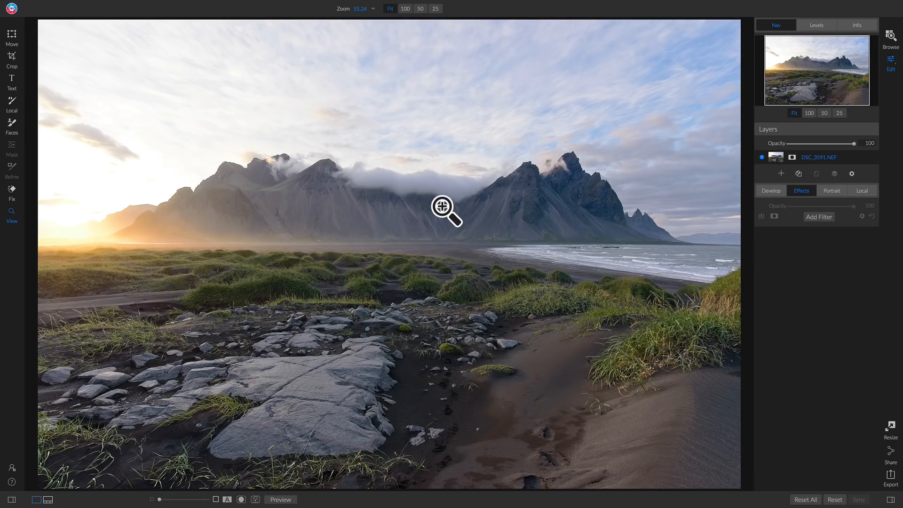
Step: Add a Sharpening effect while viewing the mountains at 100% and compare it off and on
{"action": "left_click", "coordinate": [517, 207]}
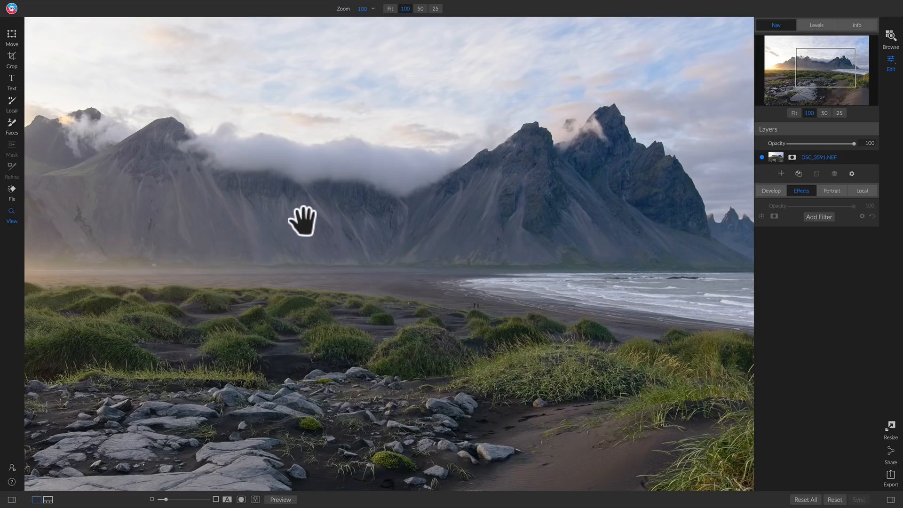
{"action": "left_click", "coordinate": [818, 217]}
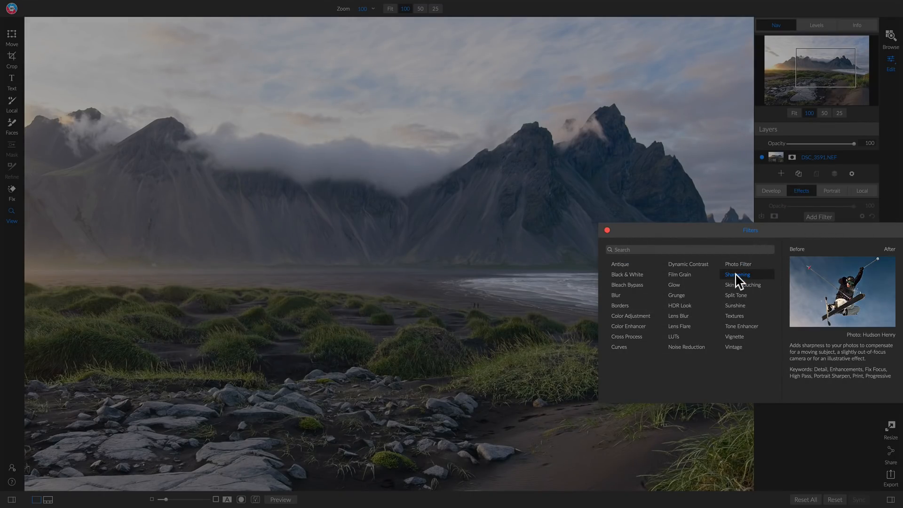
{"action": "left_click", "coordinate": [736, 276]}
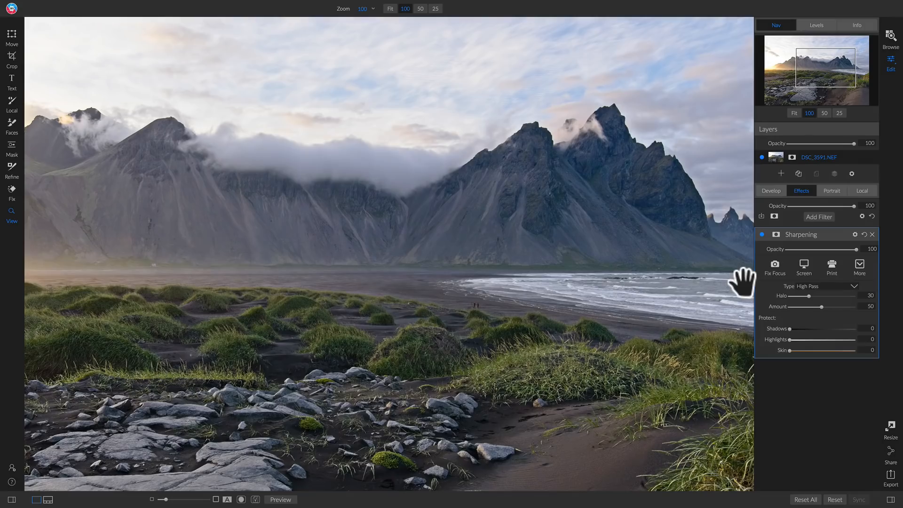
{"action": "left_click", "coordinate": [762, 235]}
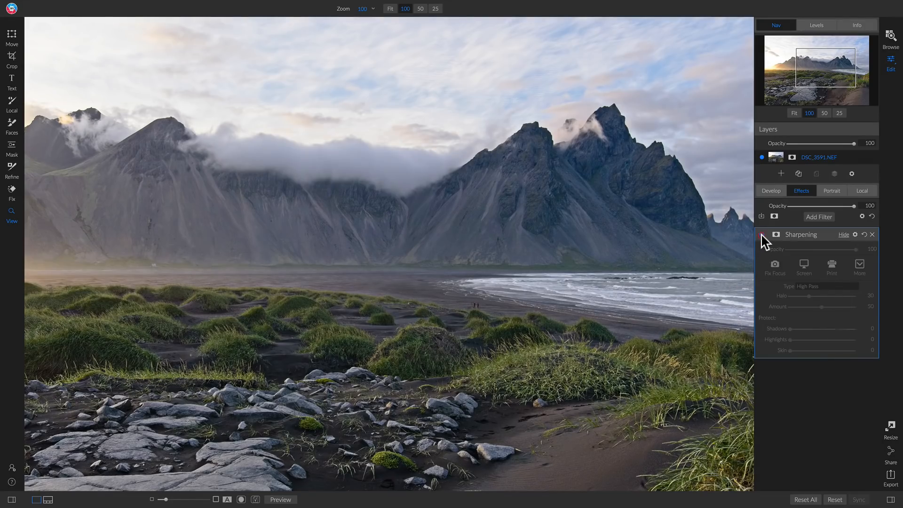
{"action": "left_click", "coordinate": [761, 235]}
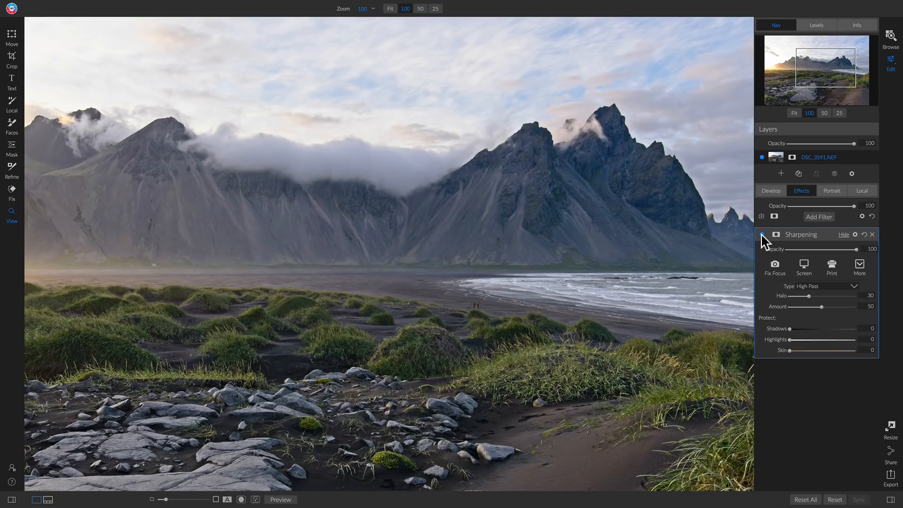
{"action": "left_click", "coordinate": [762, 235]}
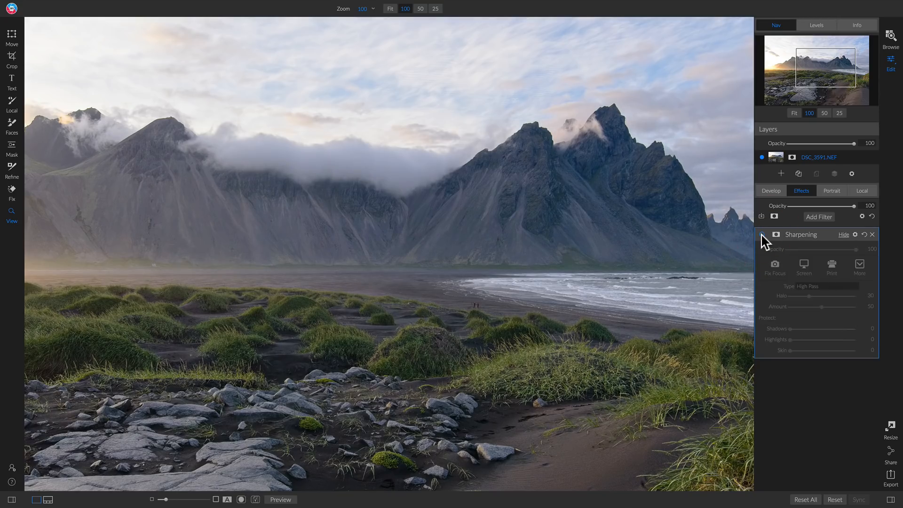
{"action": "left_click", "coordinate": [762, 234]}
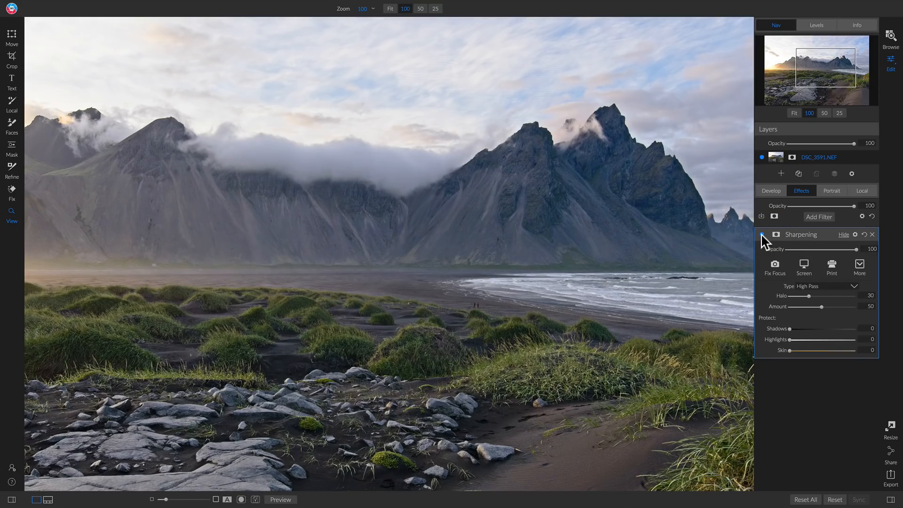
Step: Compare Sharpening off and on across the whole photo, and examine the mountain and foreground detail at 100%
{"action": "left_click", "coordinate": [537, 229]}
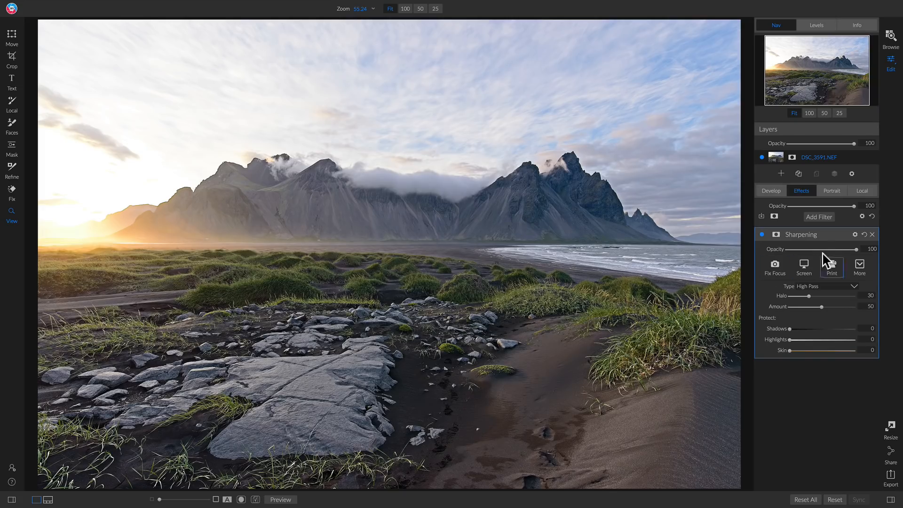
{"action": "left_click", "coordinate": [761, 235]}
{"action": "left_click", "coordinate": [761, 234]}
{"action": "left_click", "coordinate": [536, 175]}
{"action": "left_click_drag", "start_coordinate": [572, 194], "coordinate": [424, 239]}
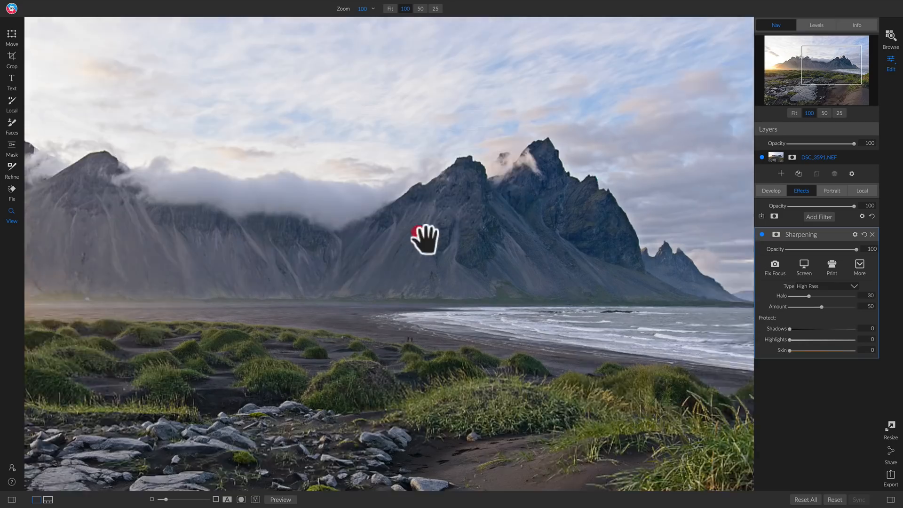
{"action": "left_click_drag", "start_coordinate": [343, 278], "coordinate": [435, 178]}
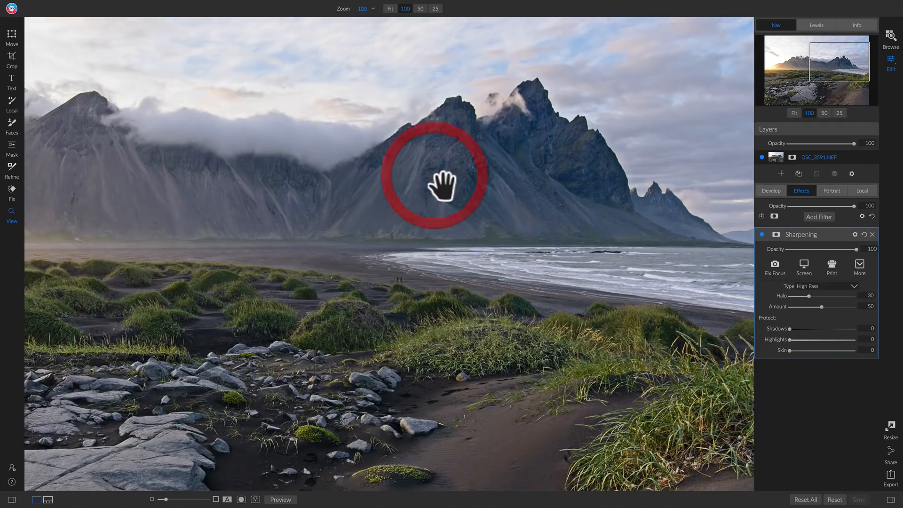
{"action": "left_click_drag", "start_coordinate": [446, 209], "coordinate": [505, 252]}
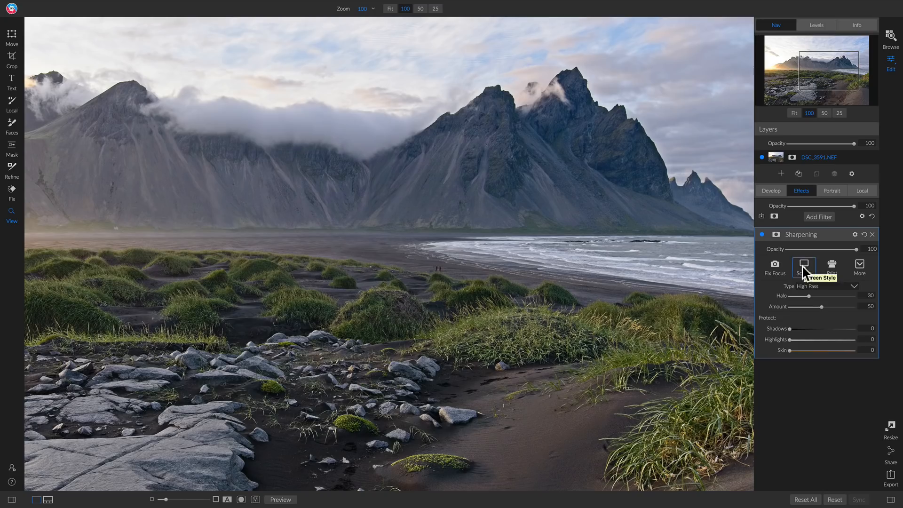
Step: Try the Fix Focus style on the Sharpening effect, compare it off and on, and remove the filter
{"action": "left_click", "coordinate": [775, 267]}
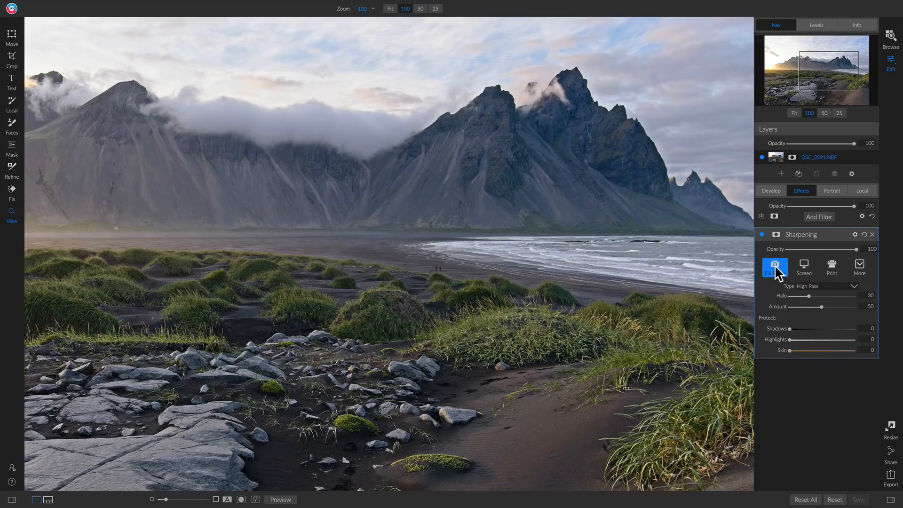
{"action": "left_click", "coordinate": [762, 234]}
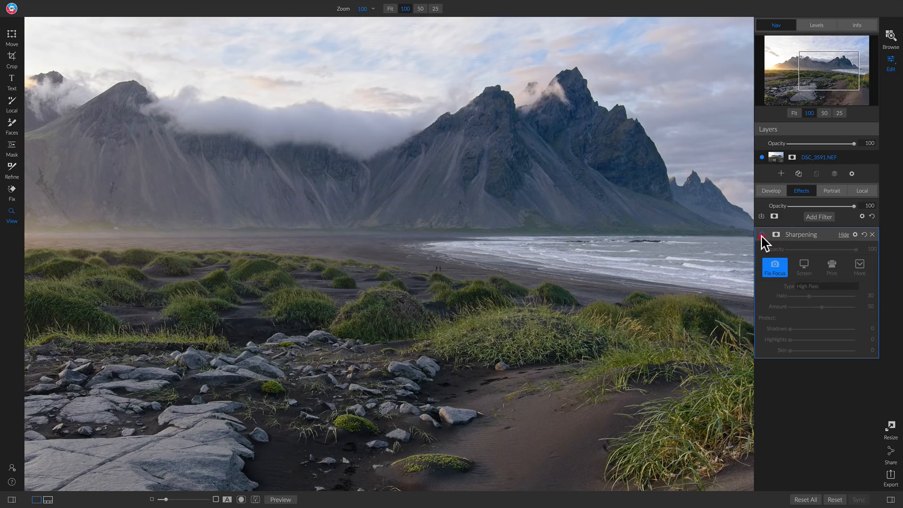
{"action": "left_click", "coordinate": [762, 234]}
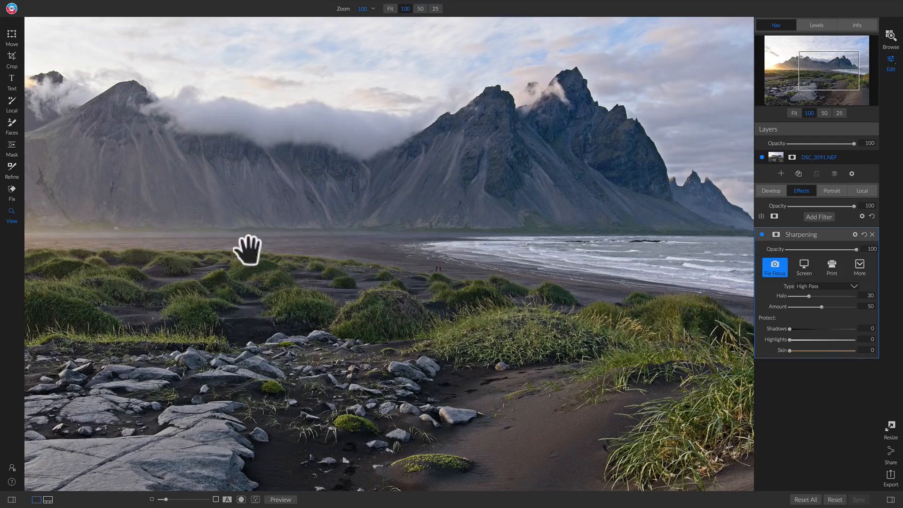
{"action": "left_click", "coordinate": [376, 250]}
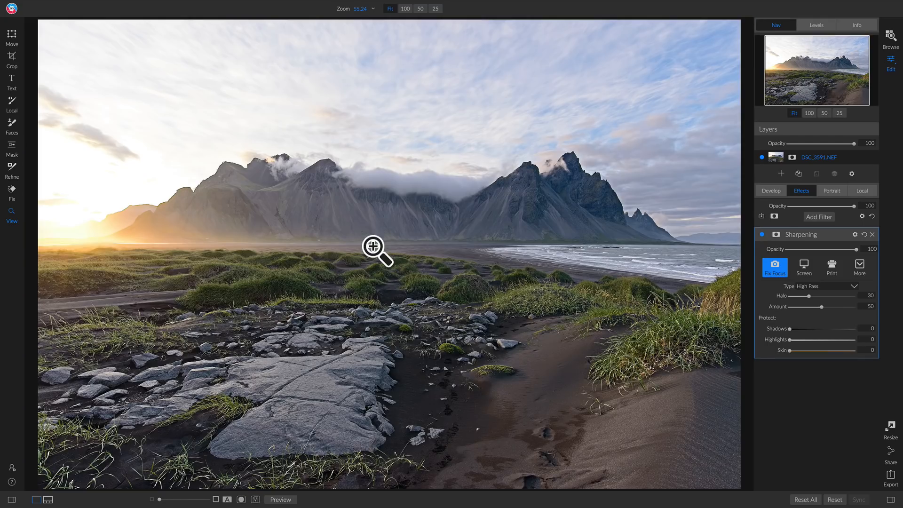
{"action": "left_click", "coordinate": [872, 233]}
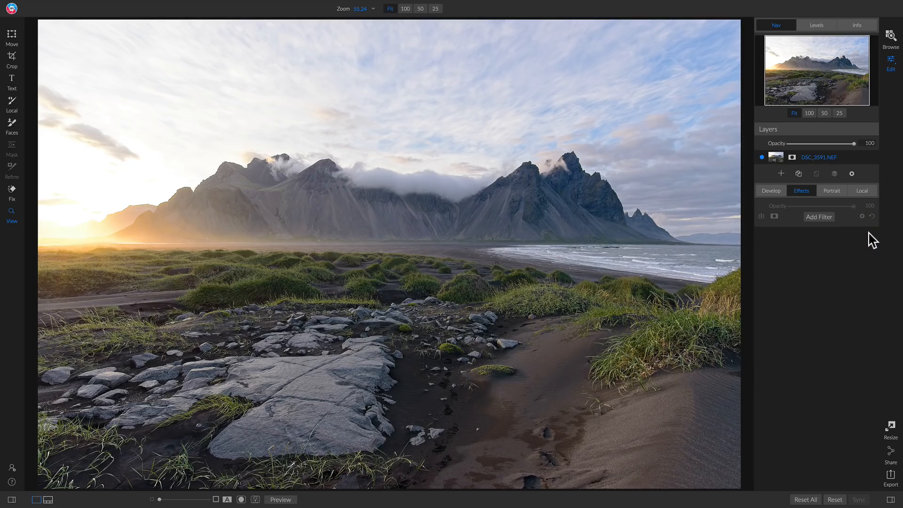
Step: Open the neighbouring portrait of the woman in a straw hat for editing
{"action": "key", "text": "w"}
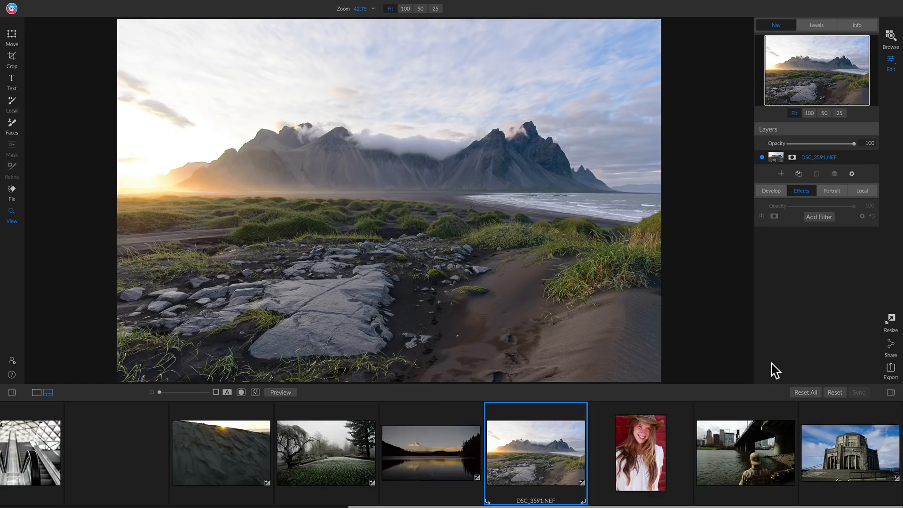
{"action": "left_click", "coordinate": [639, 456]}
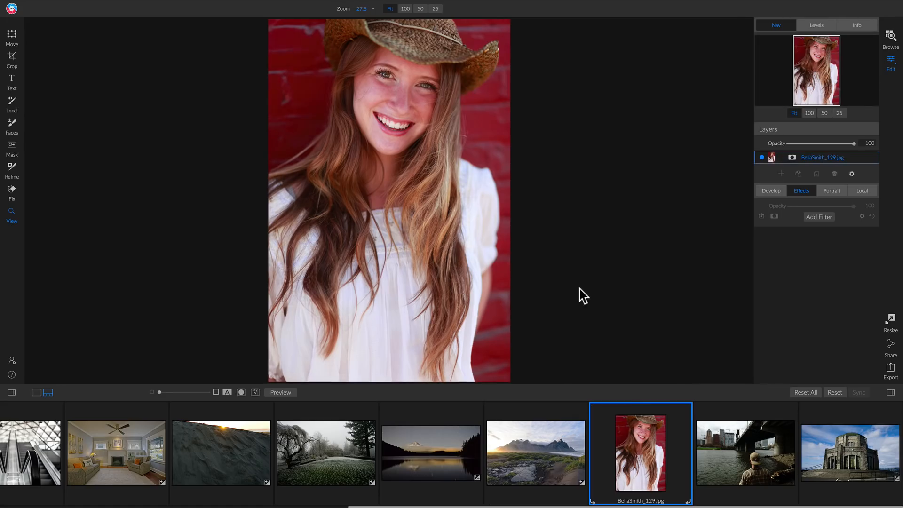
{"action": "key", "text": "e"}
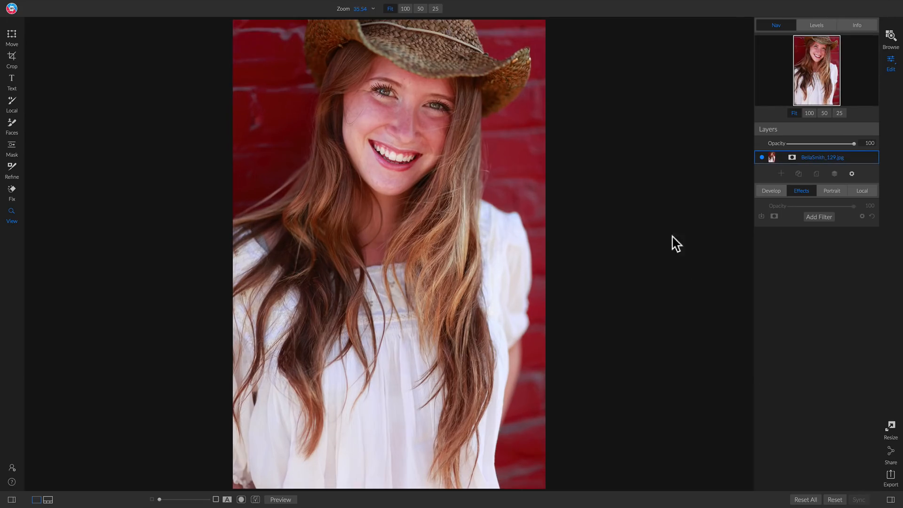
Step: Brighten the portrait slightly with the Tone & Color adjustments in Develop and return to its Effects
{"action": "left_click", "coordinate": [771, 190]}
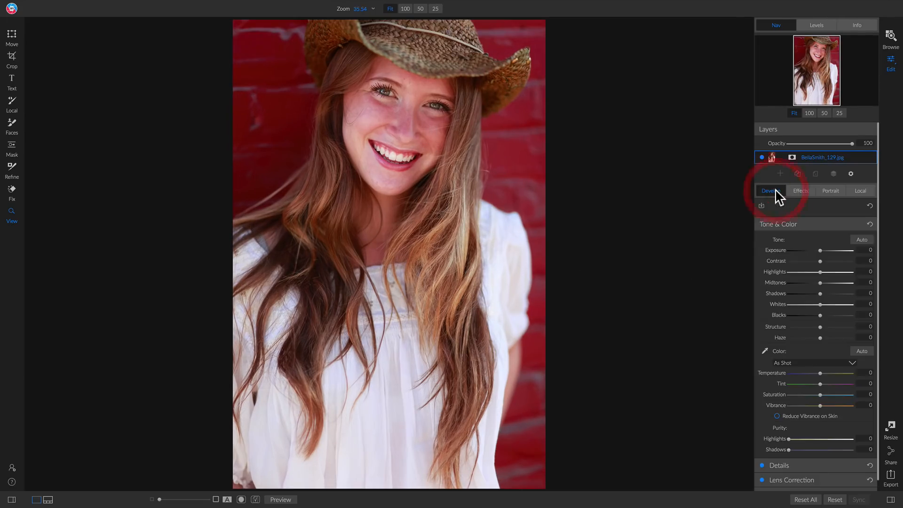
{"action": "left_click_drag", "start_coordinate": [820, 251], "coordinate": [823, 283]}
{"action": "left_click", "coordinate": [801, 191]}
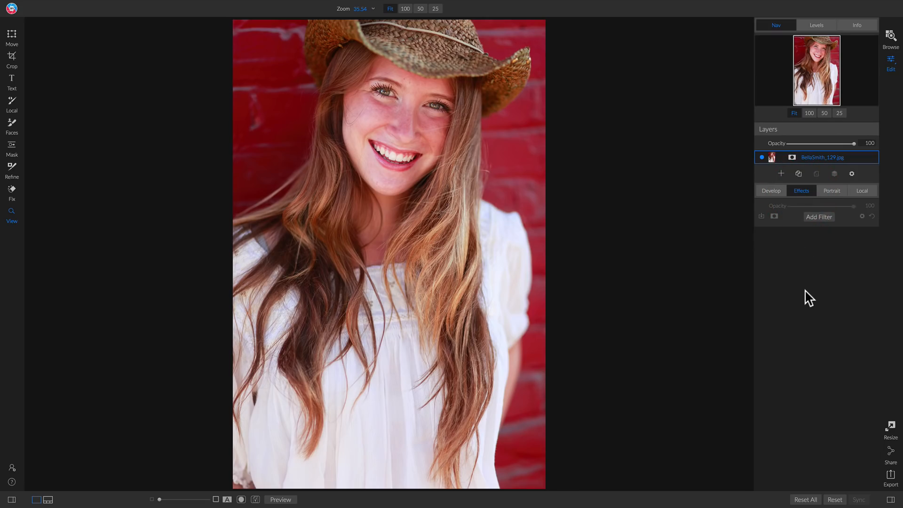
Step: Add a Skin Retouching effect to the portrait with the face framed at 100%
{"action": "left_click", "coordinate": [423, 106]}
{"action": "left_click_drag", "start_coordinate": [430, 121], "coordinate": [427, 179]}
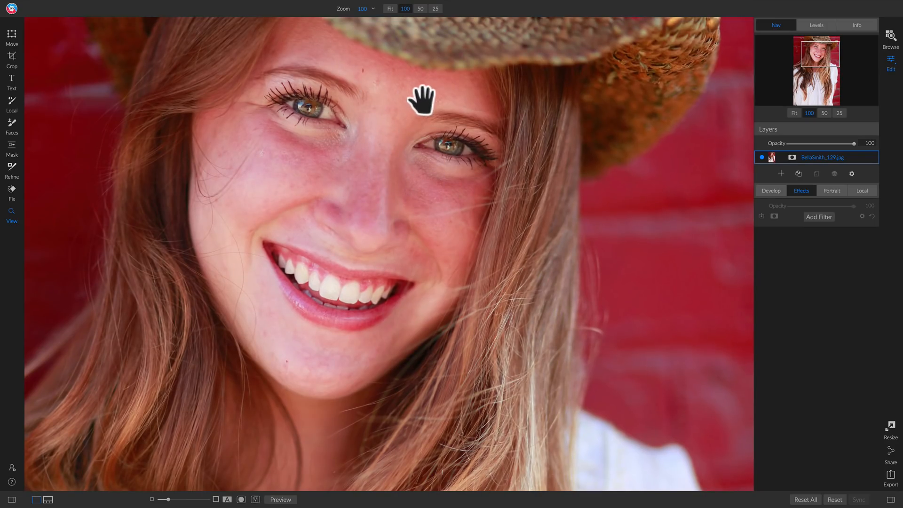
{"action": "left_click", "coordinate": [827, 220]}
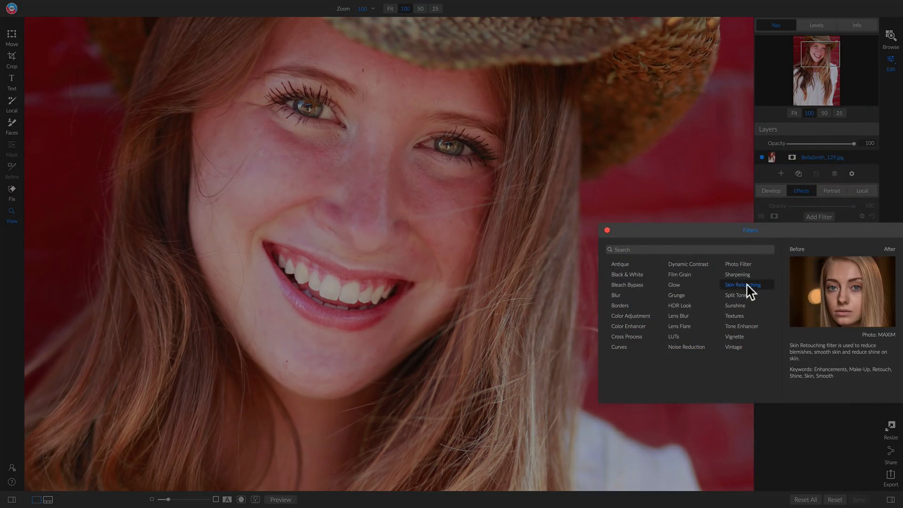
{"action": "left_click", "coordinate": [742, 285]}
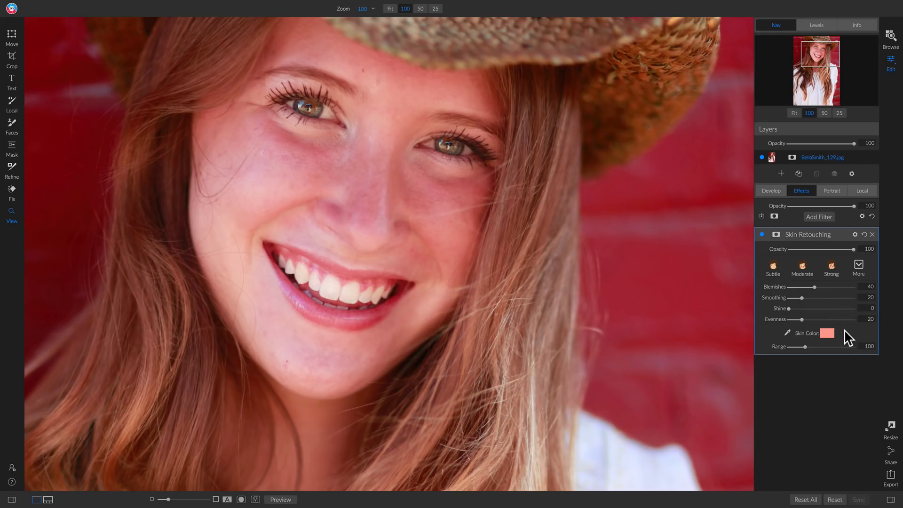
Step: Apply the Strong style to Skin Retouching and sample the Skin Color from the woman's cheek
{"action": "left_click", "coordinate": [785, 332]}
{"action": "left_click", "coordinate": [262, 182]}
{"action": "left_click", "coordinate": [834, 267]}
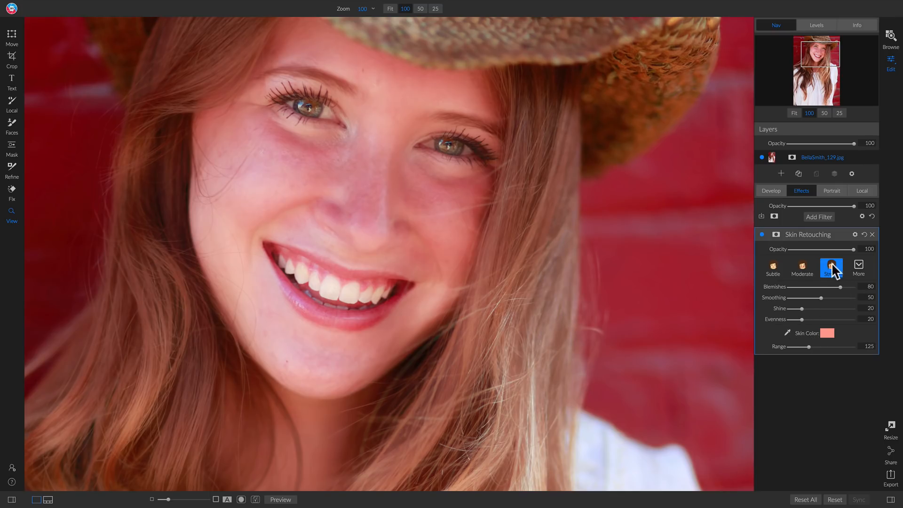
{"action": "left_click", "coordinate": [786, 332]}
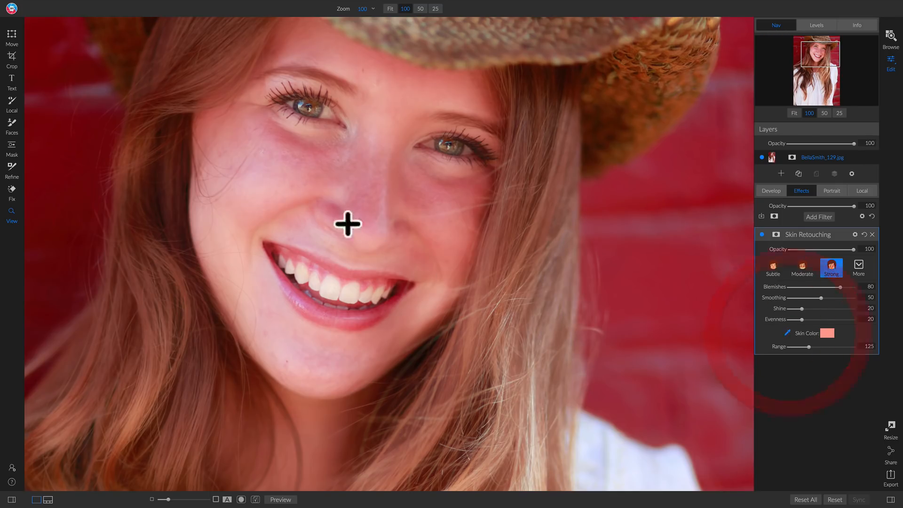
{"action": "left_click", "coordinate": [260, 180]}
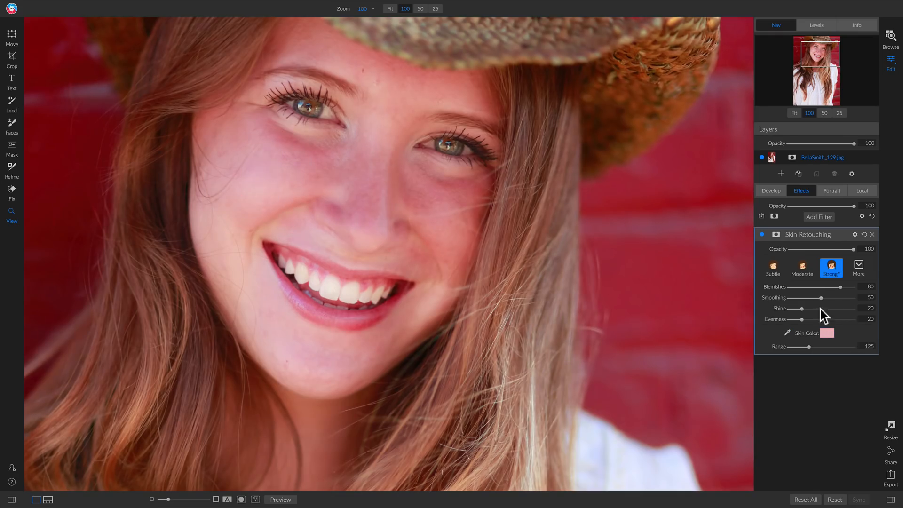
Step: Set Skin Retouching to Blemishes 94, Smoothing 76, Shine 22, Evenness 58 and Range 101, comparing the face with the effect off and on
{"action": "left_click", "coordinate": [762, 234]}
{"action": "left_click", "coordinate": [762, 235]}
{"action": "left_click_drag", "start_coordinate": [843, 287], "coordinate": [837, 298]}
{"action": "mouse_move", "coordinate": [803, 309]}
{"action": "left_mouse_down"}
{"action": "mouse_move", "coordinate": [850, 310]}
{"action": "mouse_move", "coordinate": [801, 310]}
{"action": "left_mouse_up"}
{"action": "mouse_move", "coordinate": [809, 348]}
{"action": "left_mouse_down"}
{"action": "mouse_move", "coordinate": [834, 348]}
{"action": "mouse_move", "coordinate": [783, 350]}
{"action": "mouse_move", "coordinate": [830, 348]}
{"action": "mouse_move", "coordinate": [805, 348]}
{"action": "left_mouse_up"}
{"action": "left_click", "coordinate": [761, 234]}
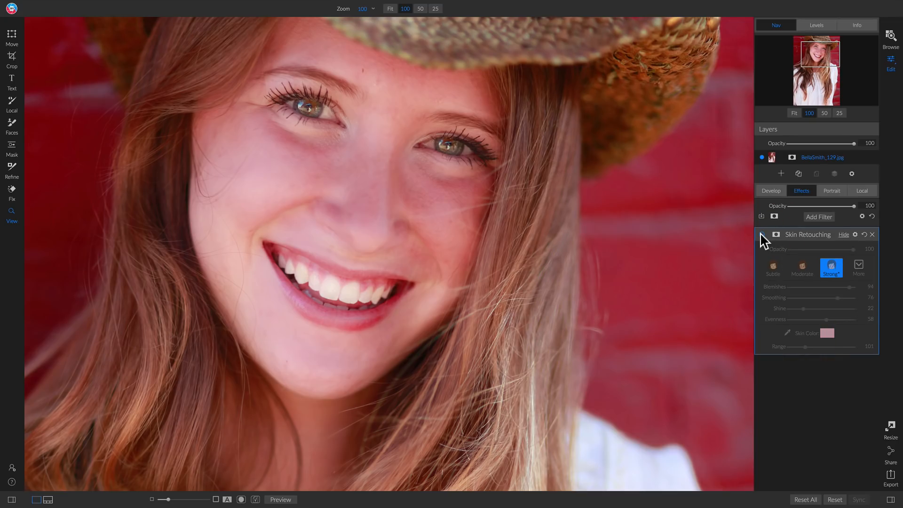
{"action": "left_click", "coordinate": [761, 234]}
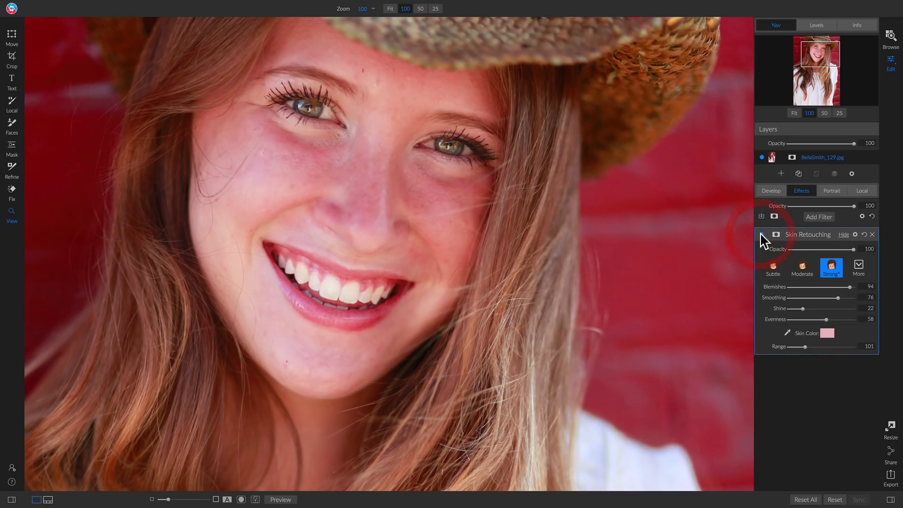
Step: Open the mask of the Skin Retouching filter and invert it to hide the effect from the whole portrait
{"action": "left_click", "coordinate": [324, 224]}
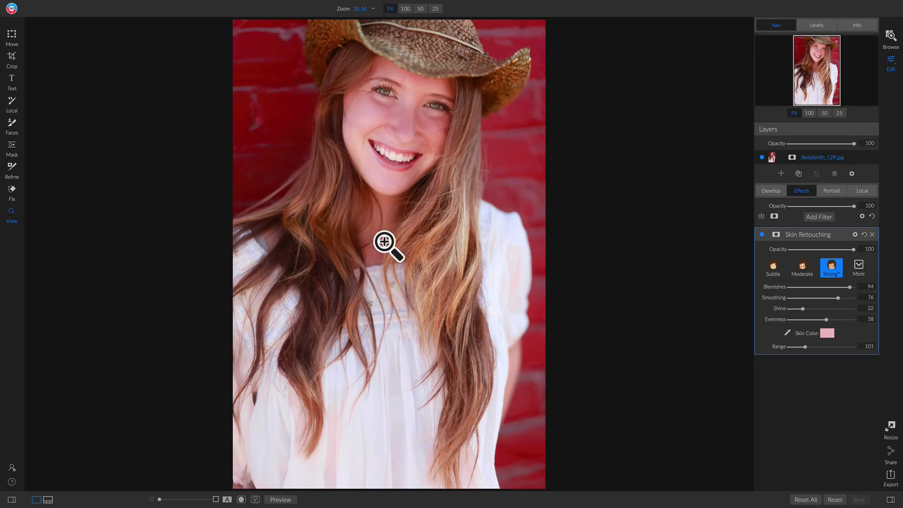
{"action": "left_click", "coordinate": [775, 234]}
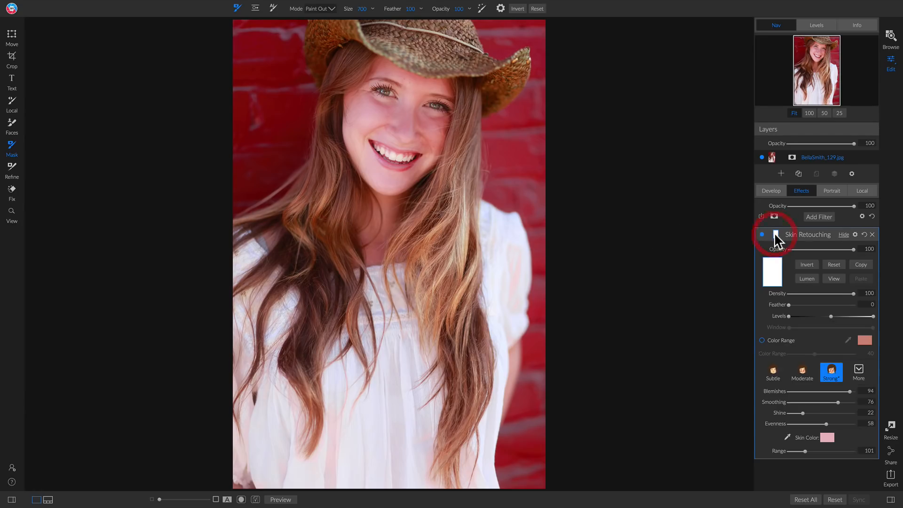
{"action": "left_click", "coordinate": [806, 264]}
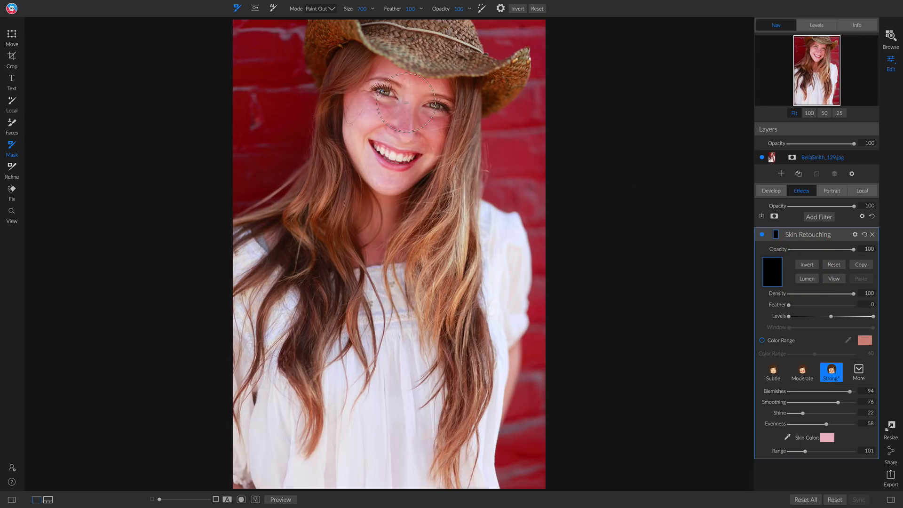
Step: Paint the Skin Retouching effect in over the woman's facial skin with a size 200 masking brush, and compare before and after
{"action": "key", "text": "z"}
{"action": "left_click", "coordinate": [400, 97]}
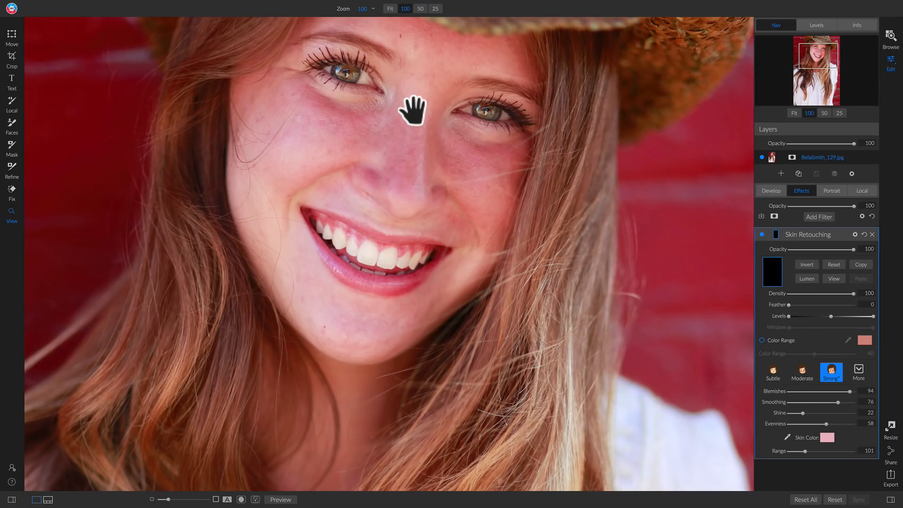
{"action": "key", "text": "b"}
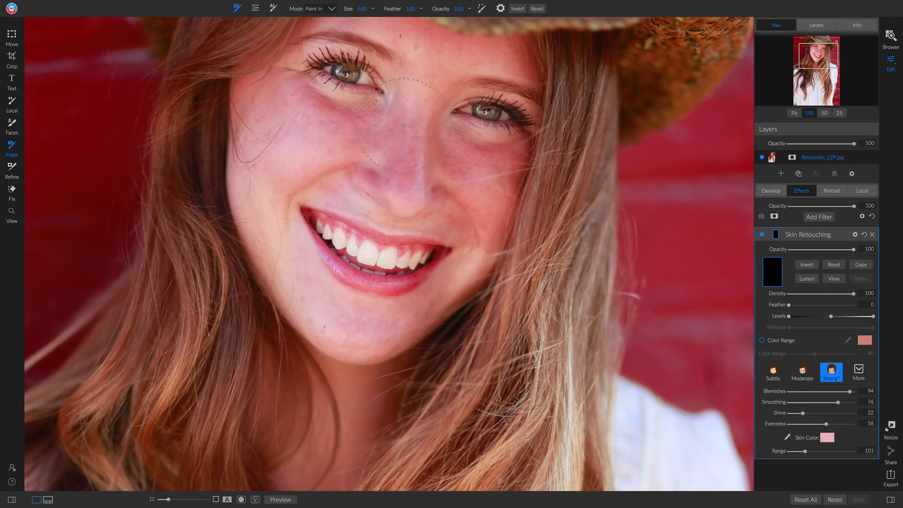
{"action": "key", "text": "bracketleft"}
{"action": "mouse_move", "coordinate": [404, 128]}
{"action": "left_mouse_down"}
{"action": "mouse_move", "coordinate": [382, 149]}
{"action": "mouse_move", "coordinate": [423, 98]}
{"action": "mouse_move", "coordinate": [405, 155]}
{"action": "mouse_move", "coordinate": [452, 178]}
{"action": "mouse_move", "coordinate": [485, 173]}
{"action": "mouse_move", "coordinate": [511, 185]}
{"action": "mouse_move", "coordinate": [487, 227]}
{"action": "mouse_move", "coordinate": [308, 174]}
{"action": "mouse_move", "coordinate": [272, 172]}
{"action": "mouse_move", "coordinate": [277, 244]}
{"action": "mouse_move", "coordinate": [352, 333]}
{"action": "mouse_move", "coordinate": [398, 335]}
{"action": "mouse_move", "coordinate": [450, 312]}
{"action": "mouse_move", "coordinate": [480, 286]}
{"action": "mouse_move", "coordinate": [389, 321]}
{"action": "mouse_move", "coordinate": [285, 311]}
{"action": "mouse_move", "coordinate": [247, 195]}
{"action": "mouse_move", "coordinate": [242, 147]}
{"action": "mouse_move", "coordinate": [258, 104]}
{"action": "mouse_move", "coordinate": [274, 91]}
{"action": "mouse_move", "coordinate": [302, 104]}
{"action": "mouse_move", "coordinate": [377, 110]}
{"action": "mouse_move", "coordinate": [418, 71]}
{"action": "mouse_move", "coordinate": [423, 50]}
{"action": "mouse_move", "coordinate": [409, 36]}
{"action": "mouse_move", "coordinate": [353, 18]}
{"action": "mouse_move", "coordinate": [465, 60]}
{"action": "mouse_move", "coordinate": [520, 67]}
{"action": "mouse_move", "coordinate": [447, 88]}
{"action": "mouse_move", "coordinate": [429, 122]}
{"action": "mouse_move", "coordinate": [500, 158]}
{"action": "left_mouse_up"}
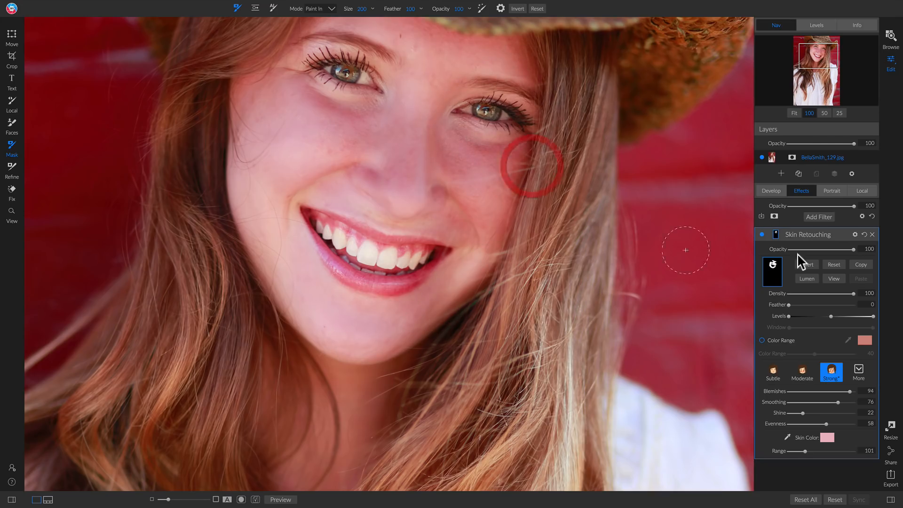
{"action": "left_click", "coordinate": [761, 234]}
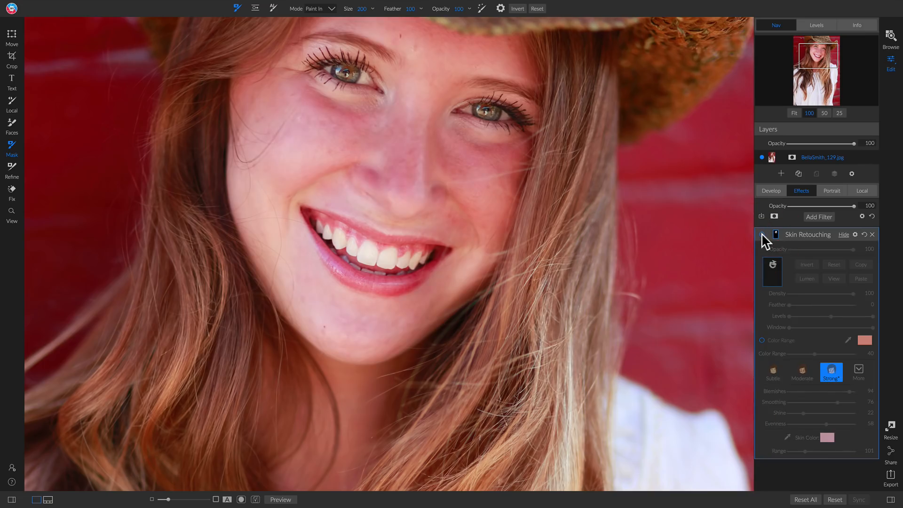
{"action": "left_click", "coordinate": [761, 234]}
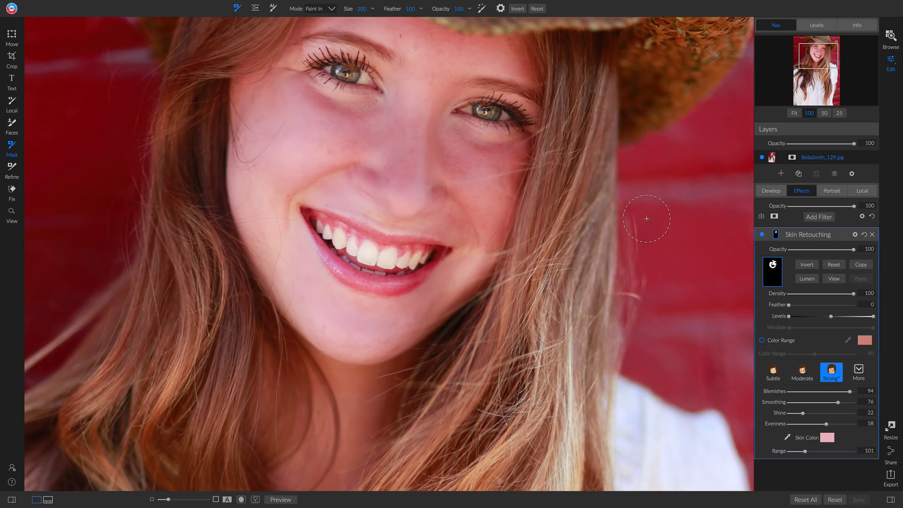
Step: Open DSC02313.JPG, the man under the bridge beside the river, and show its Effects settings
{"action": "key", "text": "z"}
{"action": "key", "text": "ctrl+0"}
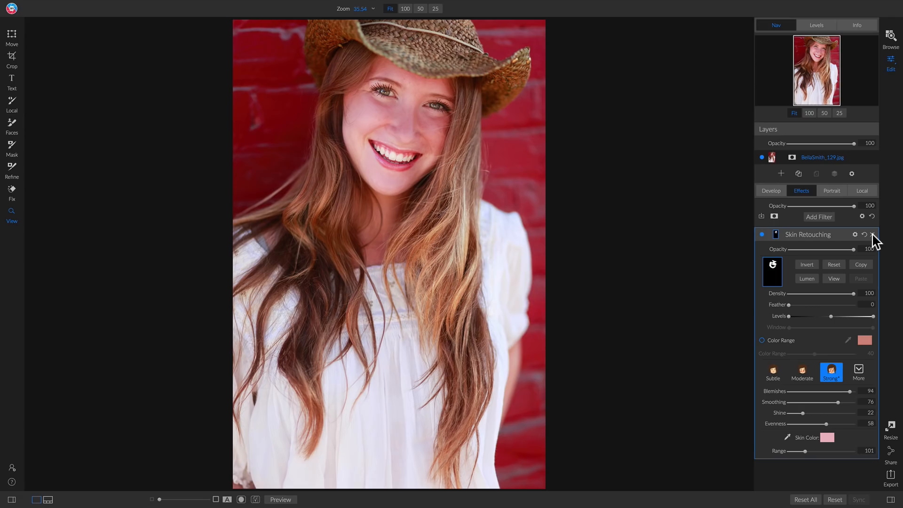
{"action": "key", "text": "n"}
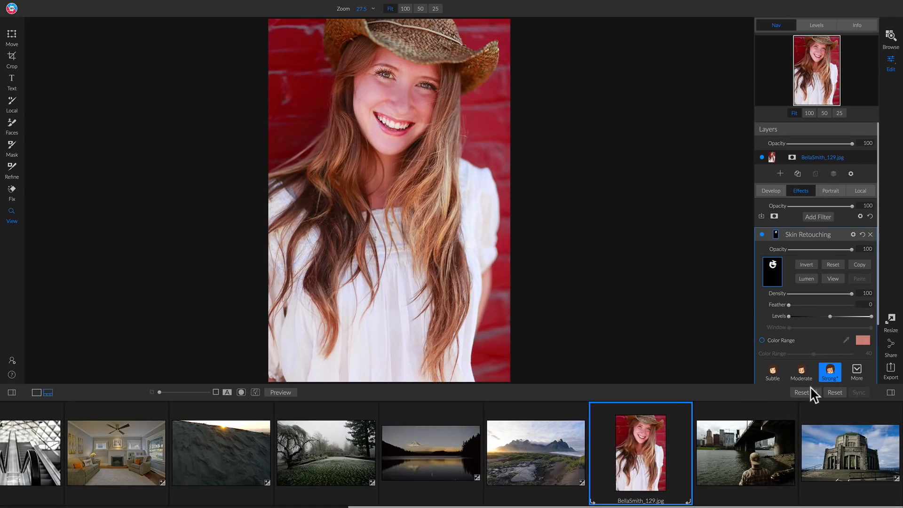
{"action": "left_click", "coordinate": [721, 463]}
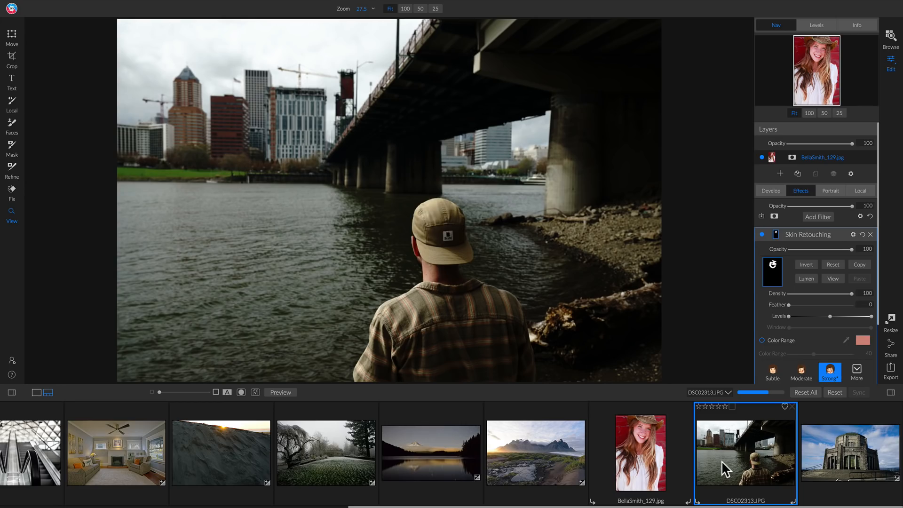
{"action": "key", "text": "n"}
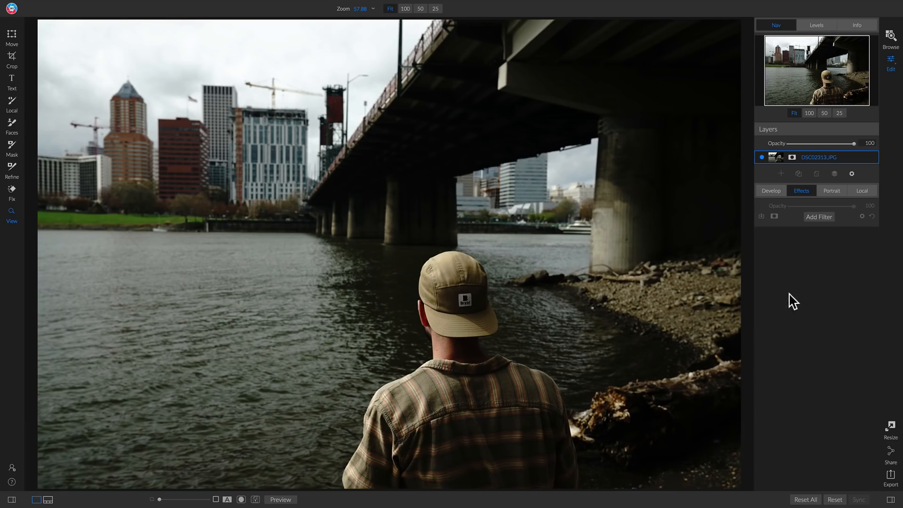
{"action": "left_click", "coordinate": [773, 192]}
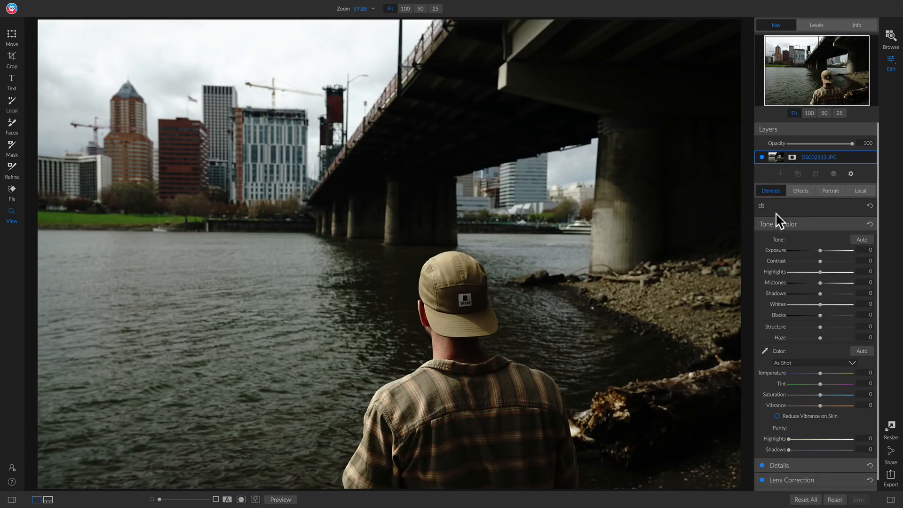
{"action": "left_click", "coordinate": [791, 192]}
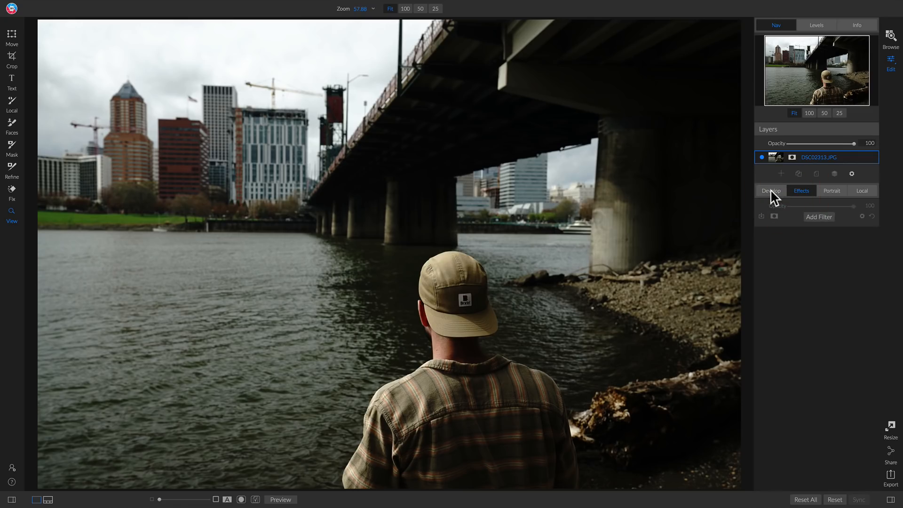
Step: Add a Split Tone filter with the Warm style after trying Cool, and swap the highlight and shadow colors back and forth
{"action": "left_click", "coordinate": [819, 217]}
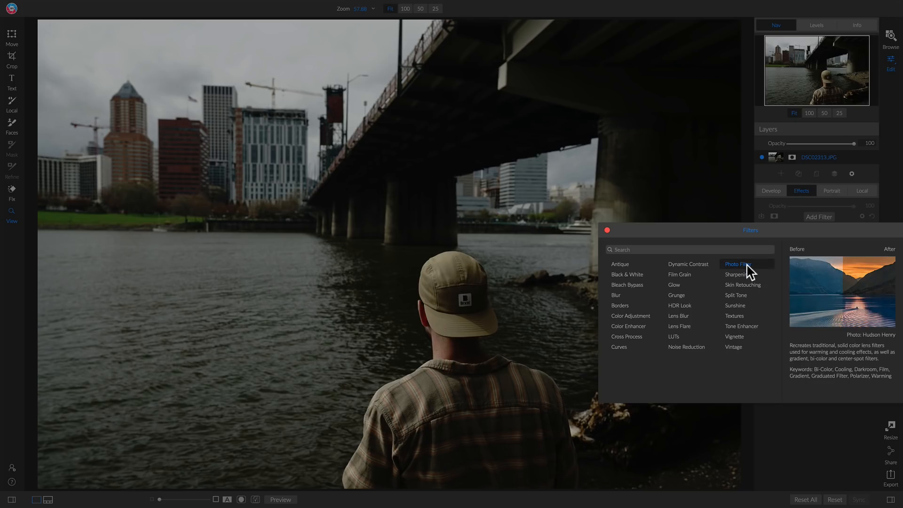
{"action": "left_click", "coordinate": [737, 295]}
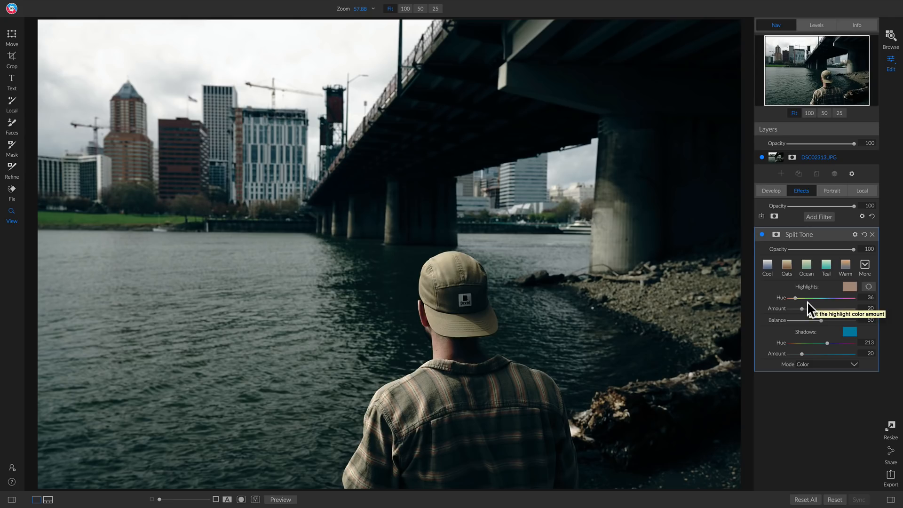
{"action": "left_click", "coordinate": [844, 266]}
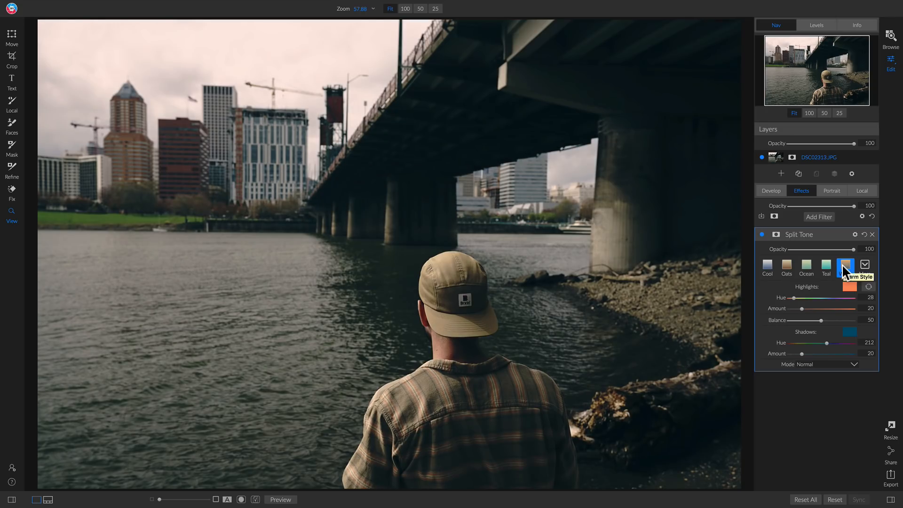
{"action": "left_click", "coordinate": [767, 266]}
{"action": "left_click", "coordinate": [845, 266]}
{"action": "left_click", "coordinate": [868, 286]}
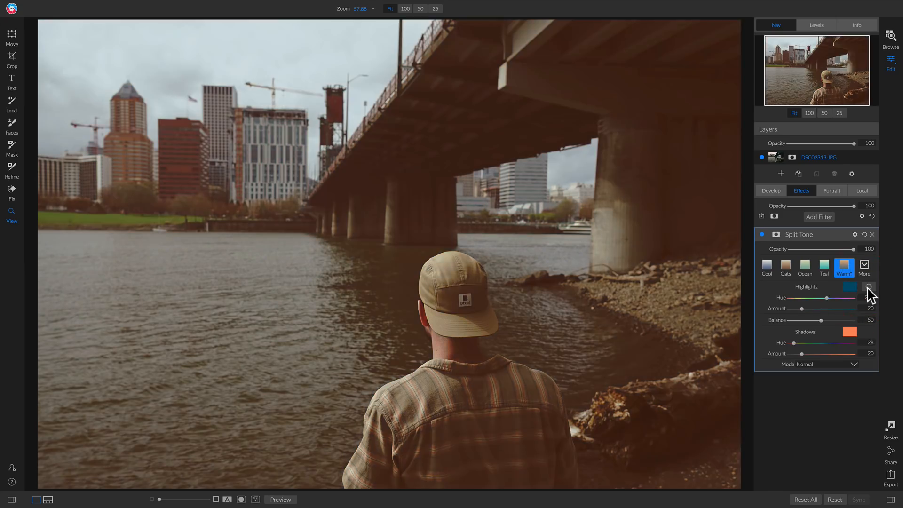
{"action": "left_click", "coordinate": [868, 287]}
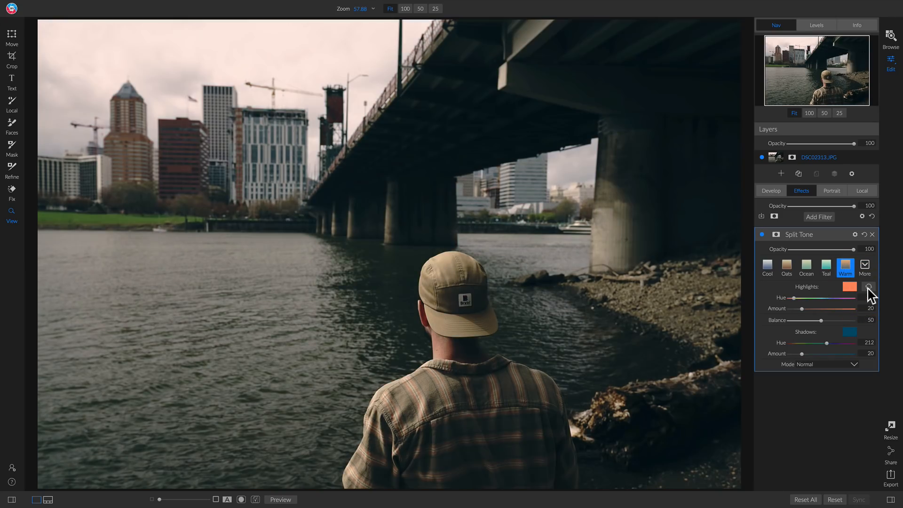
Step: Change the Split Tone highlights to a pinkish red with Hue 358 and Amount 7, and set the Balance to 17
{"action": "left_click", "coordinate": [850, 288]}
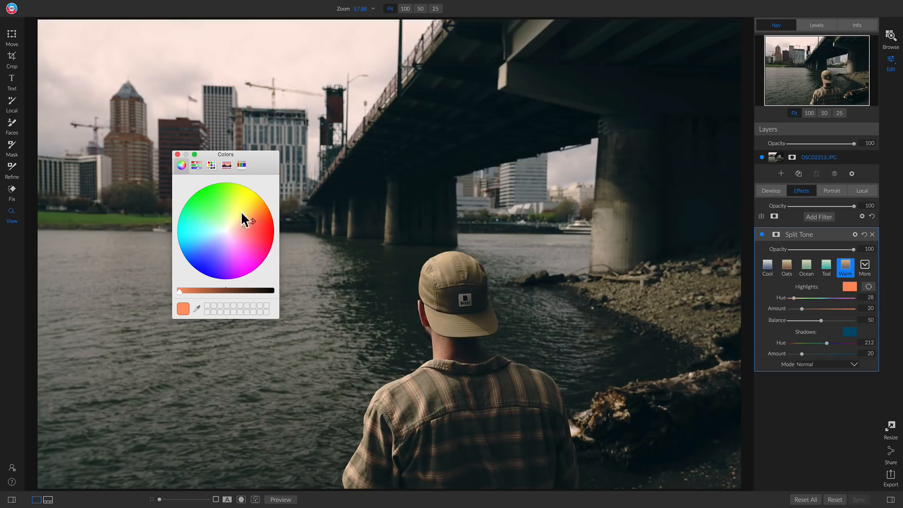
{"action": "left_click_drag", "start_coordinate": [251, 218], "coordinate": [260, 243]}
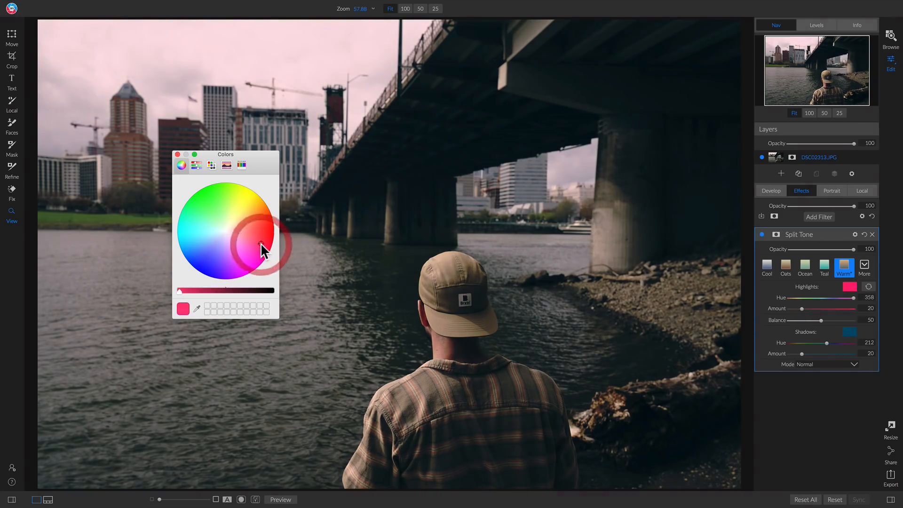
{"action": "left_click", "coordinate": [177, 154]}
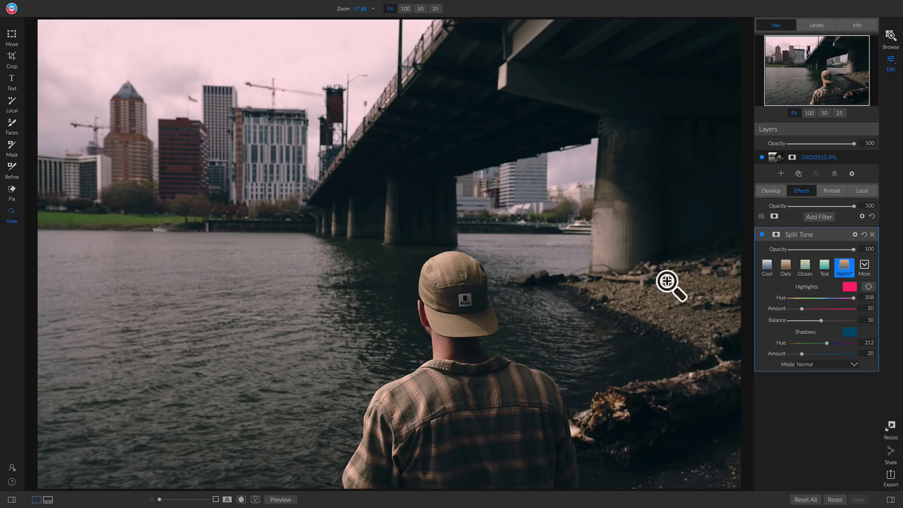
{"action": "mouse_move", "coordinate": [801, 308]}
{"action": "left_mouse_down"}
{"action": "mouse_move", "coordinate": [821, 308]}
{"action": "mouse_move", "coordinate": [795, 310]}
{"action": "mouse_move", "coordinate": [838, 321]}
{"action": "mouse_move", "coordinate": [799, 321]}
{"action": "left_mouse_up"}
{"action": "left_click", "coordinate": [822, 320]}
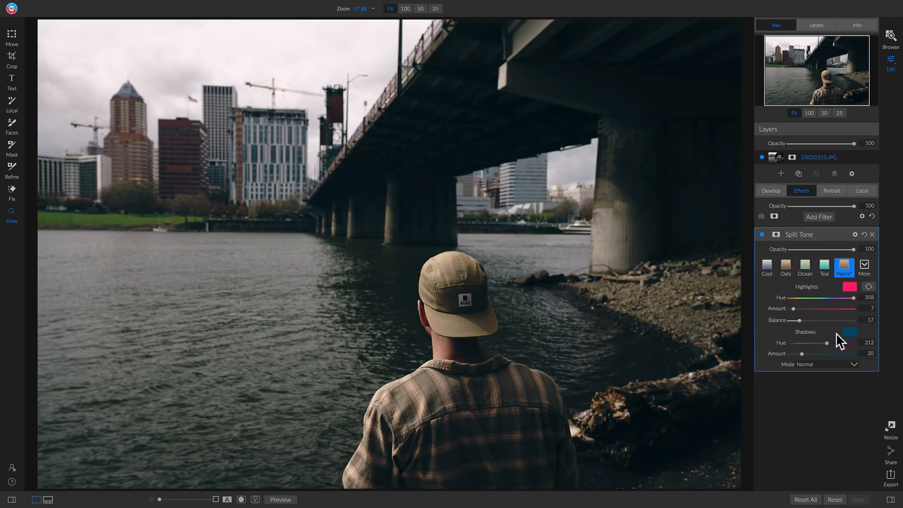
Step: Change the Split Tone shadows color to a dark blue with Hue 248
{"action": "left_click", "coordinate": [849, 333]}
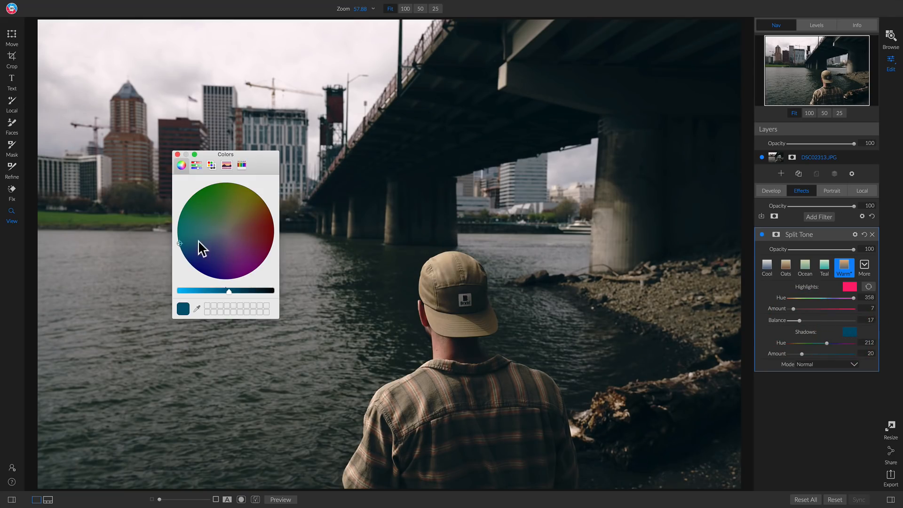
{"action": "left_click_drag", "start_coordinate": [198, 243], "coordinate": [204, 257]}
{"action": "left_click", "coordinate": [811, 400]}
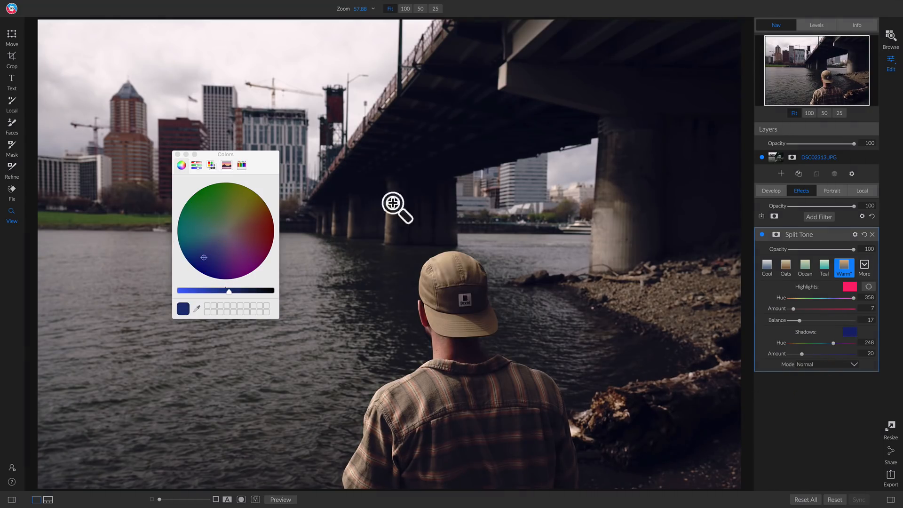
{"action": "left_click", "coordinate": [177, 155]}
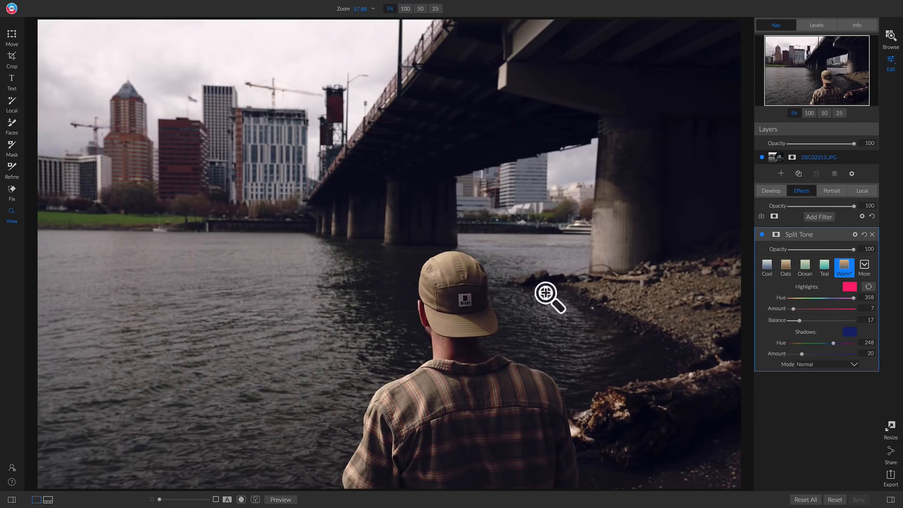
Step: Set the Split Tone blending mode to Color and compare the photo with the filter off and on
{"action": "left_click", "coordinate": [812, 366]}
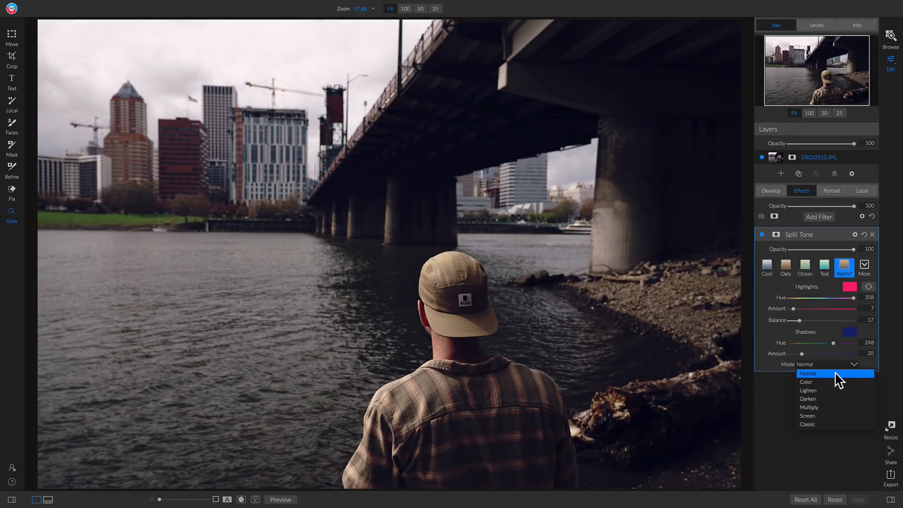
{"action": "left_click", "coordinate": [812, 383]}
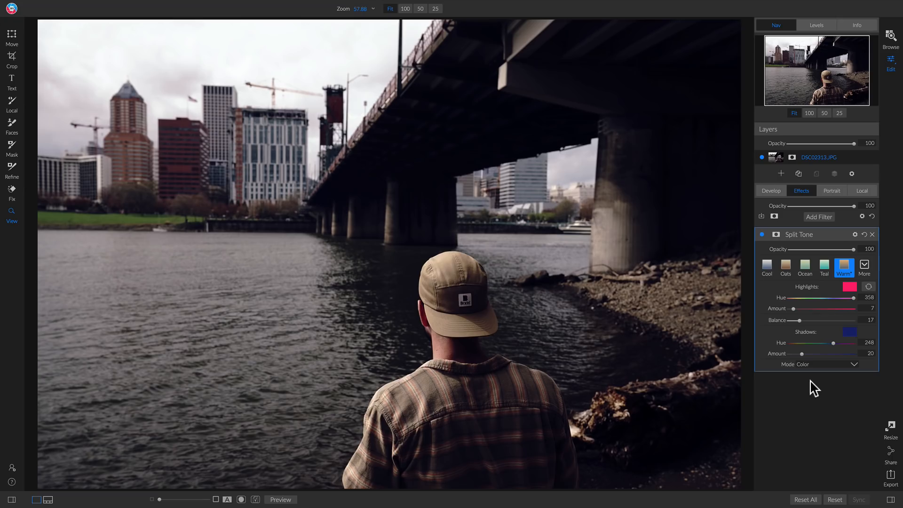
{"action": "left_click", "coordinate": [761, 235]}
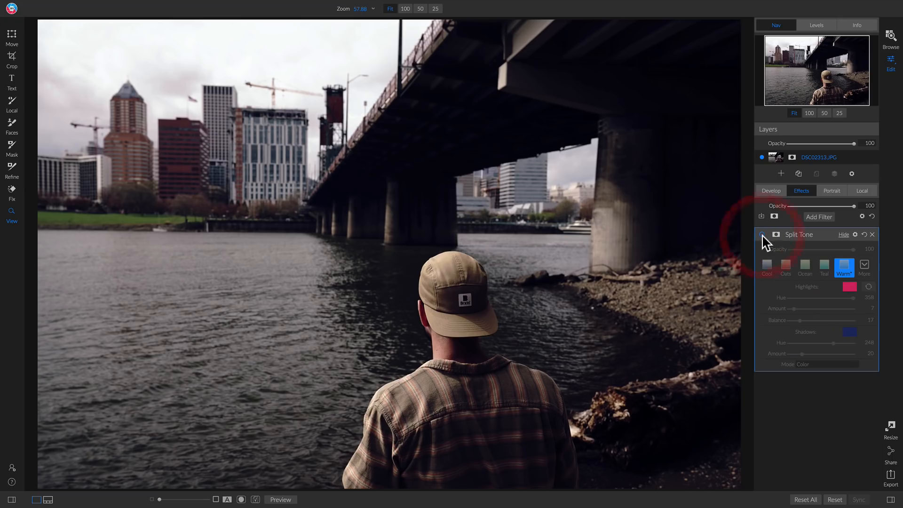
{"action": "left_click", "coordinate": [761, 235]}
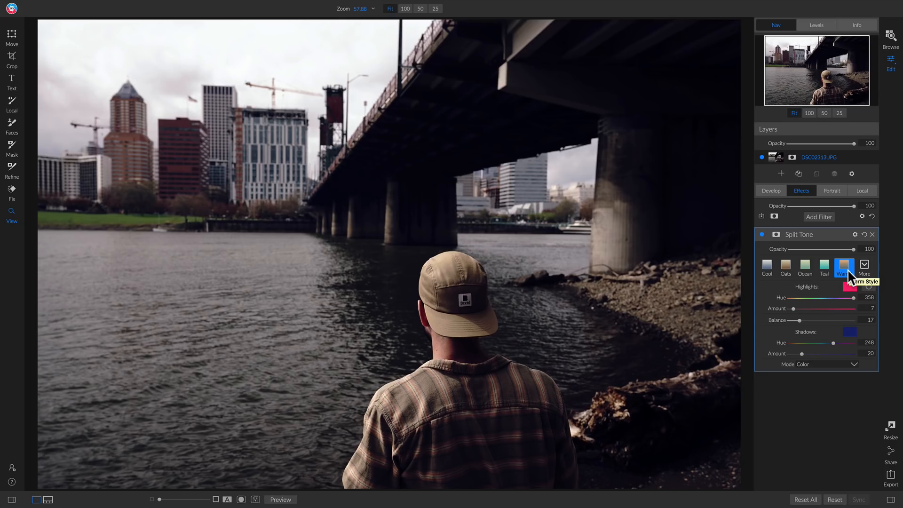
Step: Remove the Split Tone filter from the riverside photo and add a Sunshine filter instead
{"action": "left_click", "coordinate": [872, 235]}
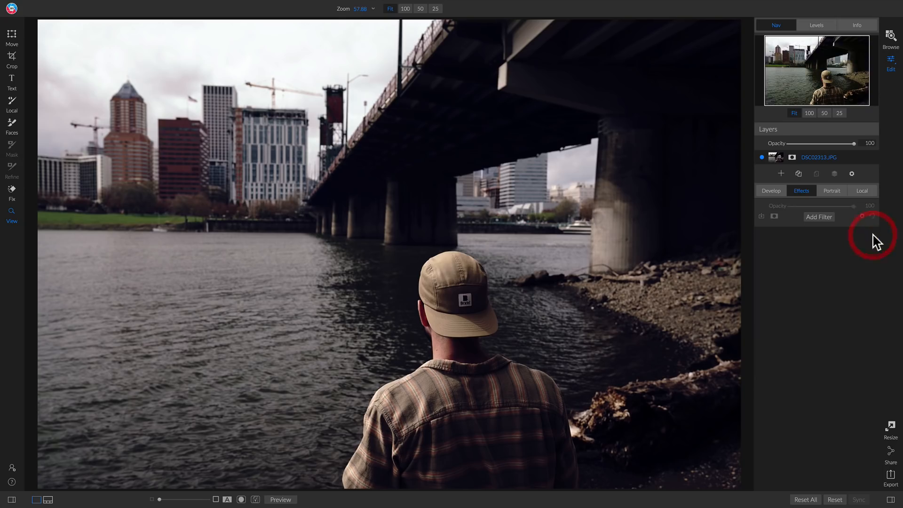
{"action": "left_click", "coordinate": [818, 219]}
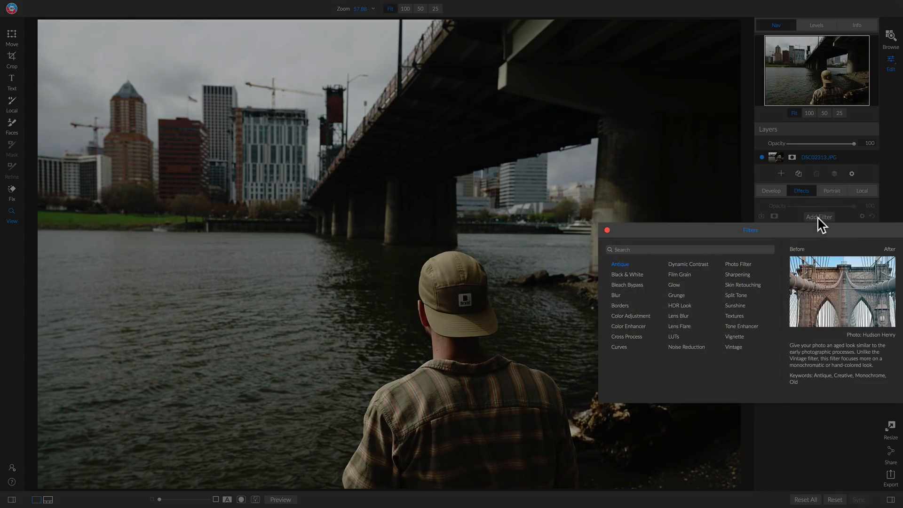
{"action": "left_click", "coordinate": [737, 307]}
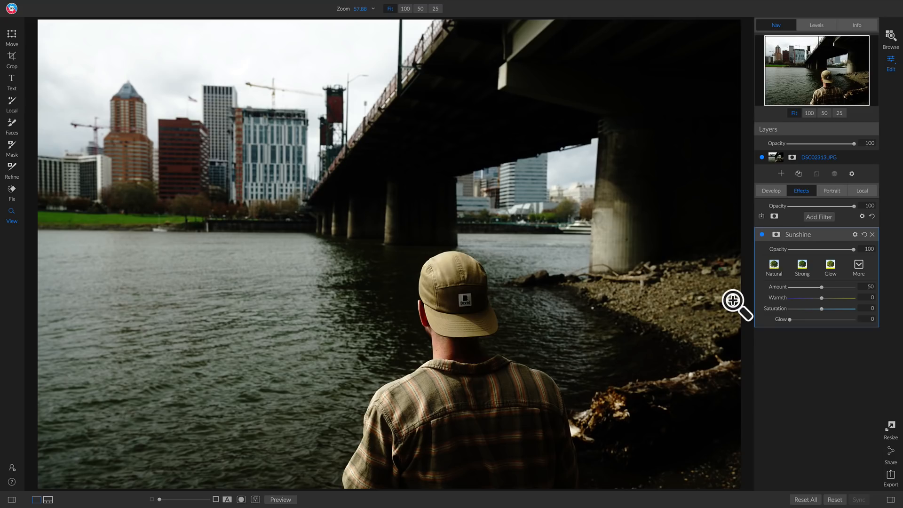
Step: Compare the photo with Sunshine off and on, and set its Amount to 82, Saturation to 15 and Glow to 26
{"action": "left_click", "coordinate": [762, 234]}
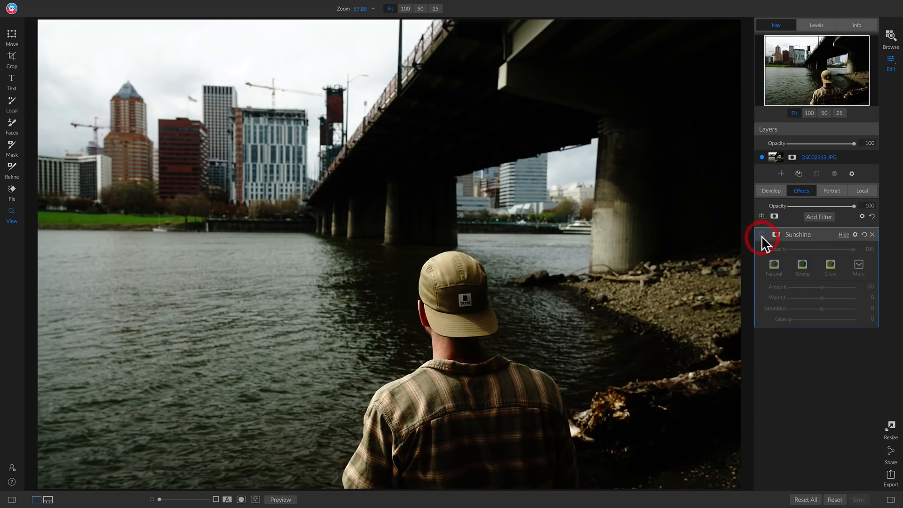
{"action": "left_click", "coordinate": [762, 234]}
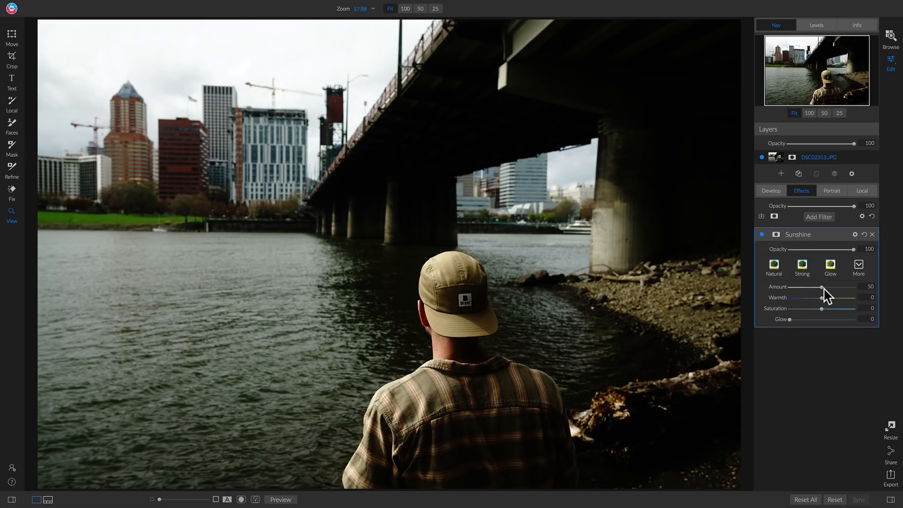
{"action": "left_click_drag", "start_coordinate": [821, 287], "coordinate": [842, 288]}
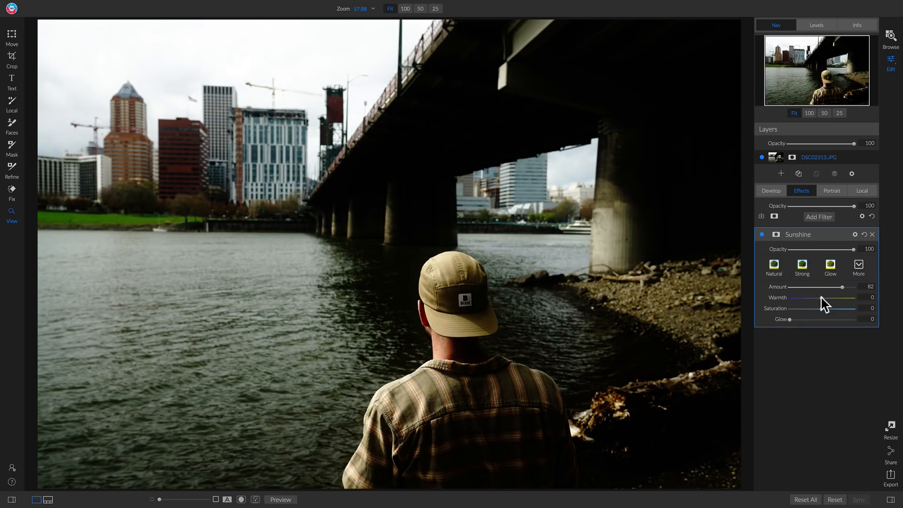
{"action": "mouse_move", "coordinate": [821, 298]}
{"action": "left_mouse_down"}
{"action": "mouse_move", "coordinate": [797, 299]}
{"action": "mouse_move", "coordinate": [833, 299]}
{"action": "left_mouse_up"}
{"action": "mouse_move", "coordinate": [822, 308]}
{"action": "left_mouse_down"}
{"action": "mouse_move", "coordinate": [836, 308]}
{"action": "mouse_move", "coordinate": [808, 309]}
{"action": "left_mouse_up"}
{"action": "left_click_drag", "start_coordinate": [790, 320], "coordinate": [806, 321]}
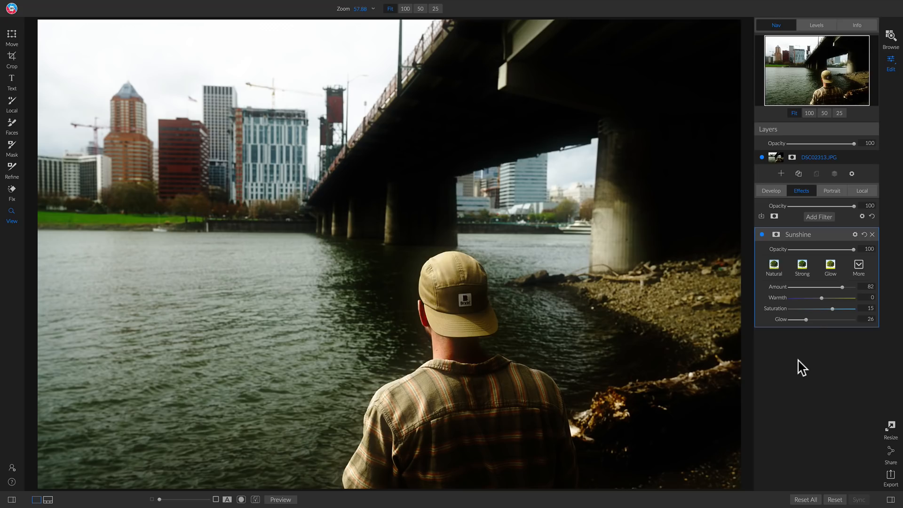
Step: Apply the Sunglow style to the Sunshine filter and compare the riverside photo with the filter off and on
{"action": "left_click", "coordinate": [858, 264]}
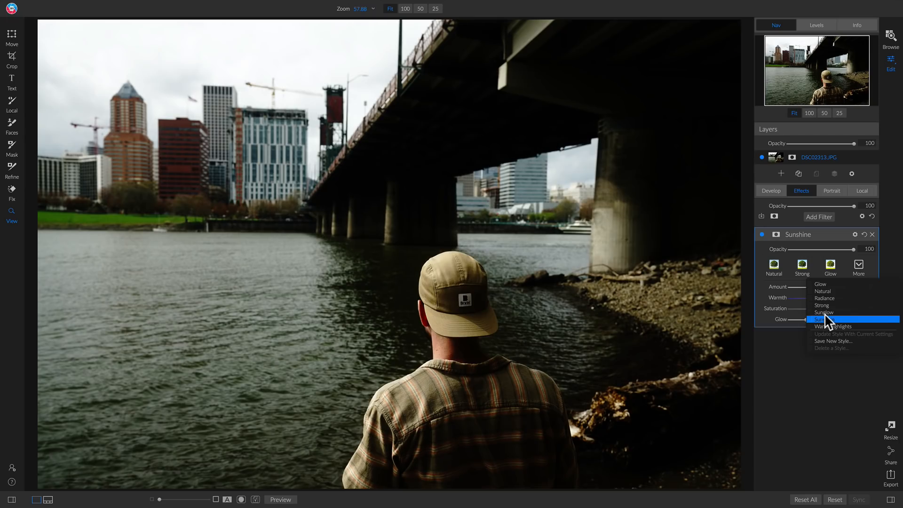
{"action": "left_click", "coordinate": [826, 314]}
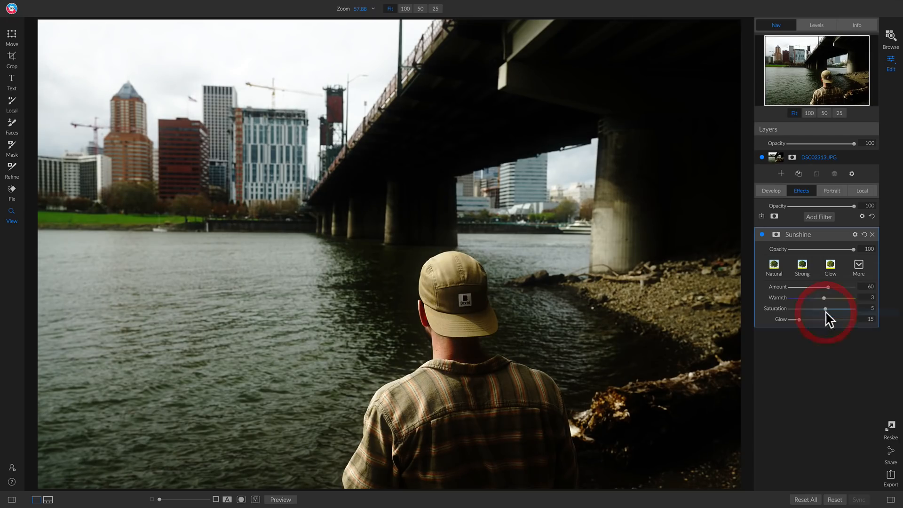
{"action": "left_click", "coordinate": [762, 237]}
{"action": "left_click", "coordinate": [762, 235]}
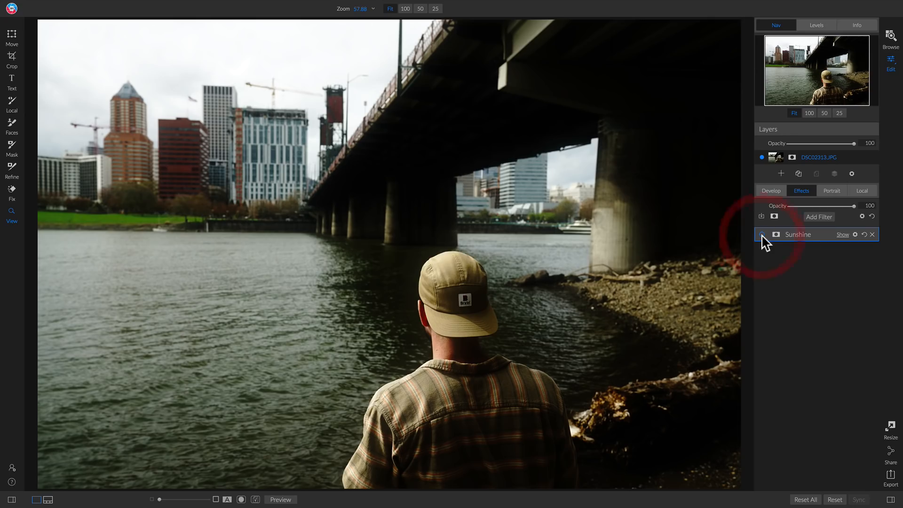
{"action": "left_click", "coordinate": [762, 235]}
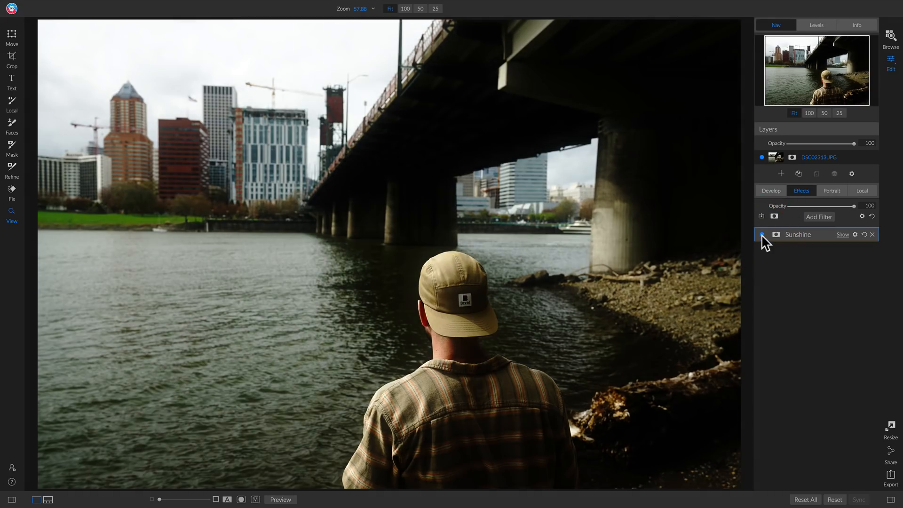
Step: Compare the riverside photo's edited version with the original by switching the preview off and on
{"action": "left_click", "coordinate": [771, 190]}
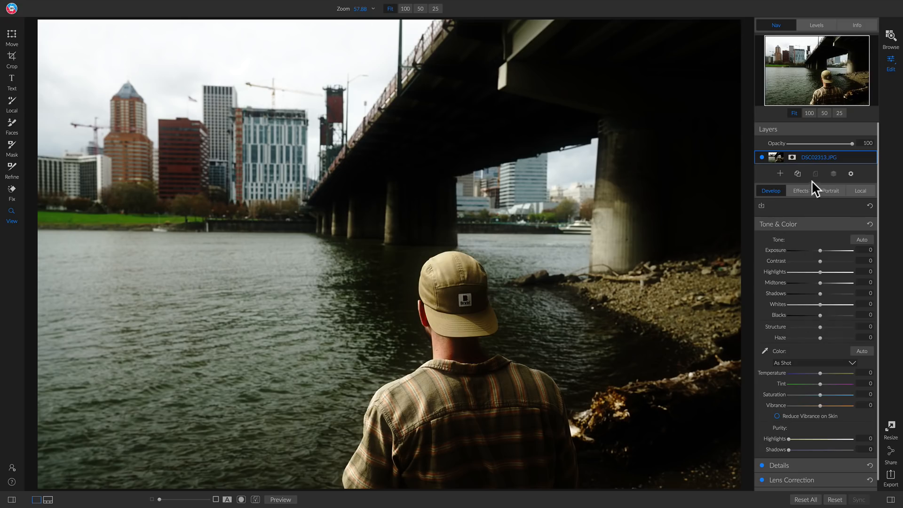
{"action": "left_click", "coordinate": [801, 190]}
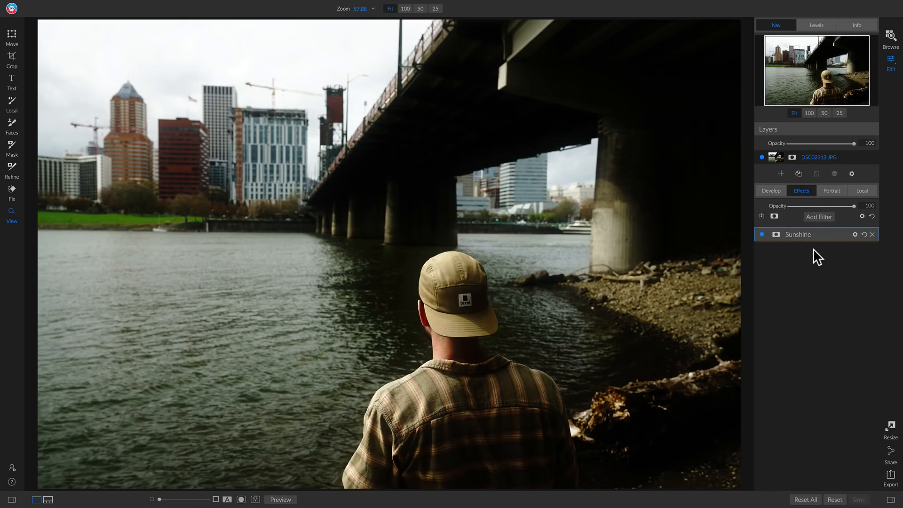
{"action": "key", "text": "ctrl+p"}
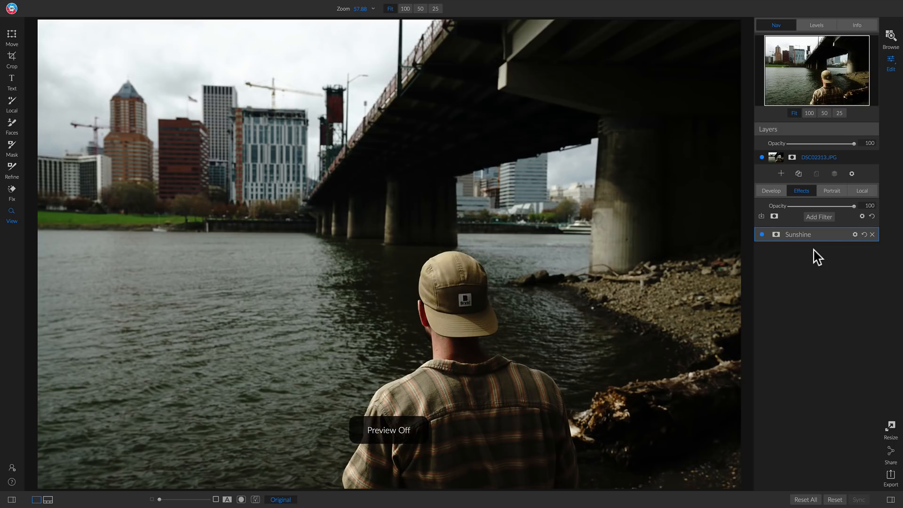
{"action": "key", "text": "ctrl+p"}
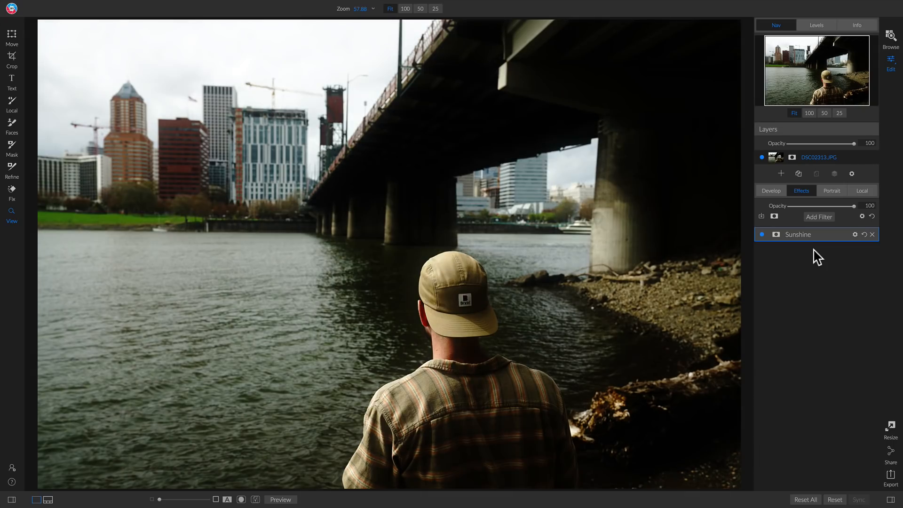
Step: Remove the Sunshine filter and open the neighbouring photo of the domed stone building, DSC00882.ARW
{"action": "left_click", "coordinate": [872, 234]}
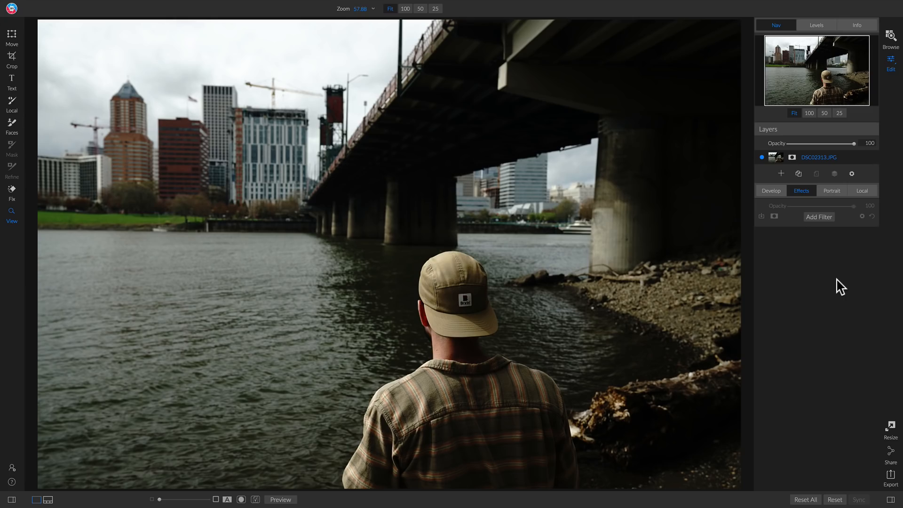
{"action": "key", "text": "n"}
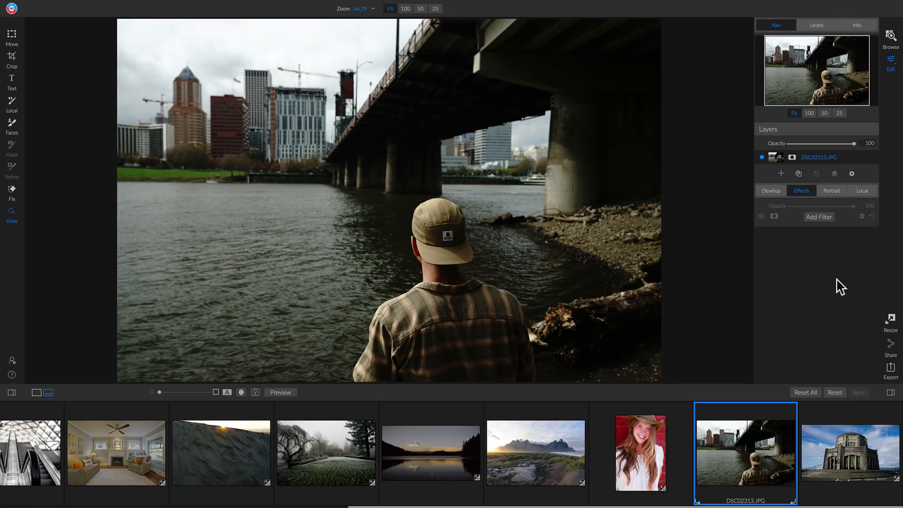
{"action": "key", "text": "Right"}
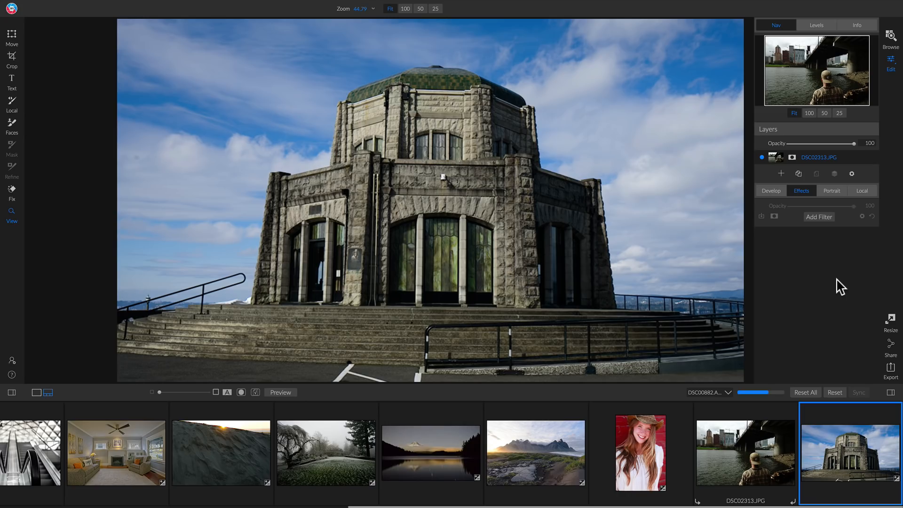
{"action": "key", "text": "n"}
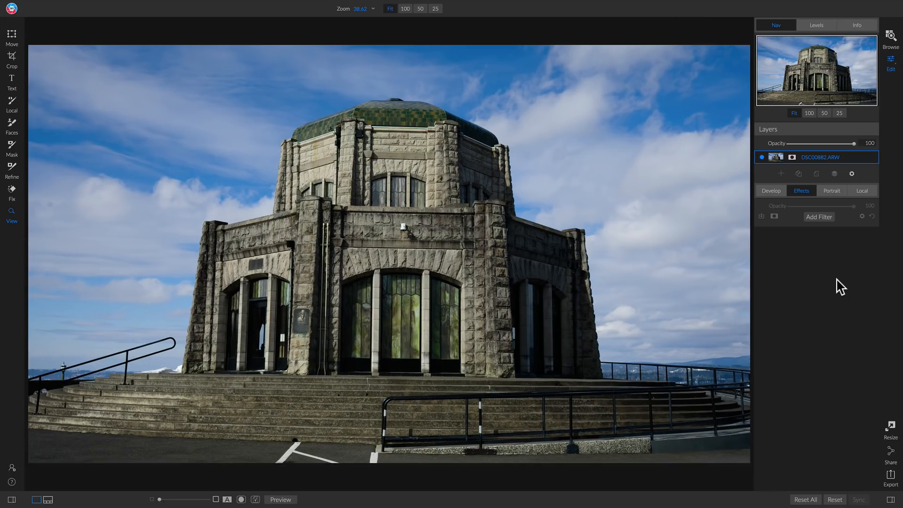
Step: Review the camera profile choices for the stone building photo and keep ON1 Landscape
{"action": "left_click", "coordinate": [776, 190]}
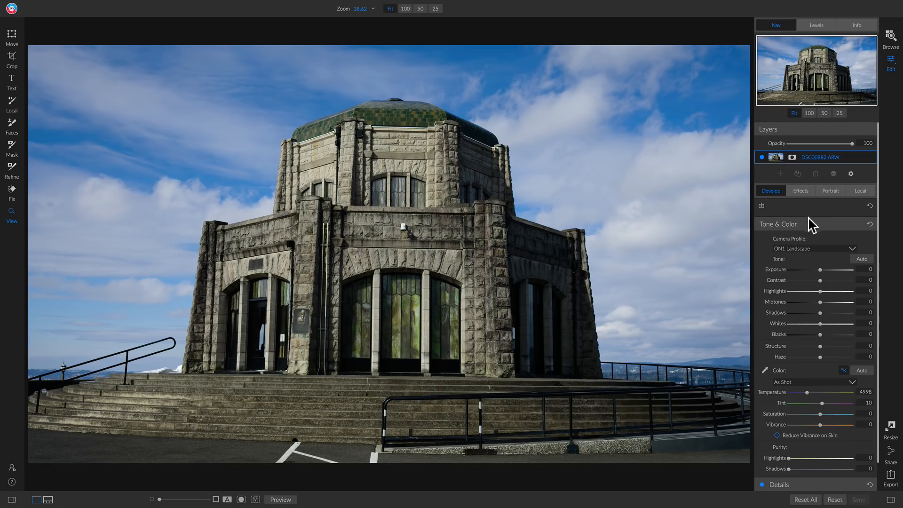
{"action": "left_click", "coordinate": [808, 249]}
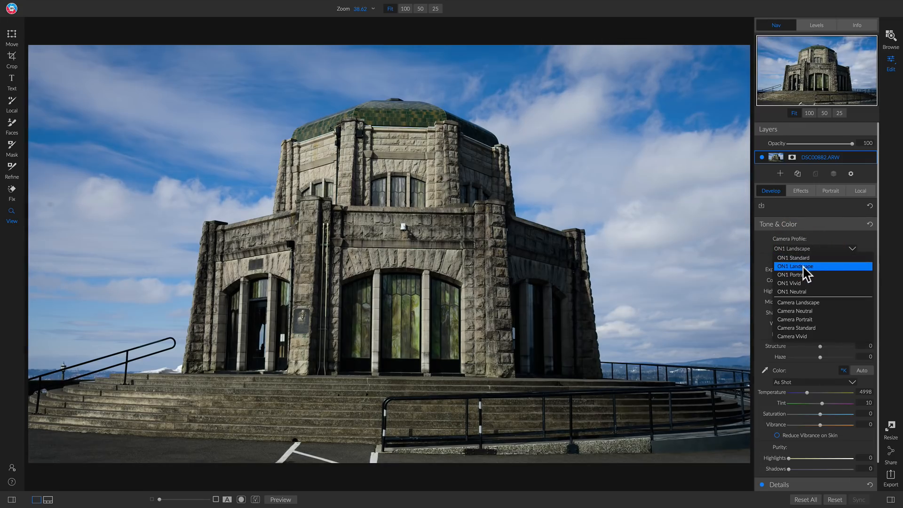
{"action": "left_click", "coordinate": [808, 267]}
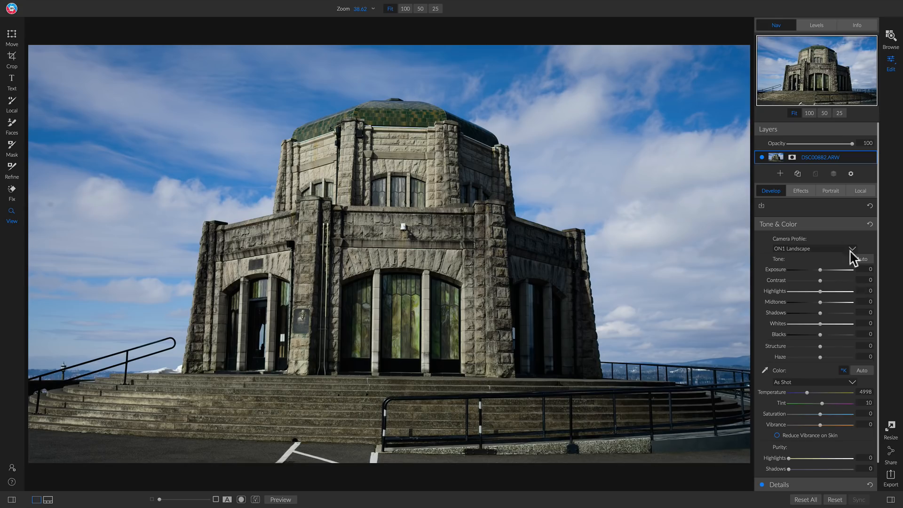
Step: Add a Textures filter to the stone building photo and apply its Grunge style
{"action": "left_click", "coordinate": [803, 193]}
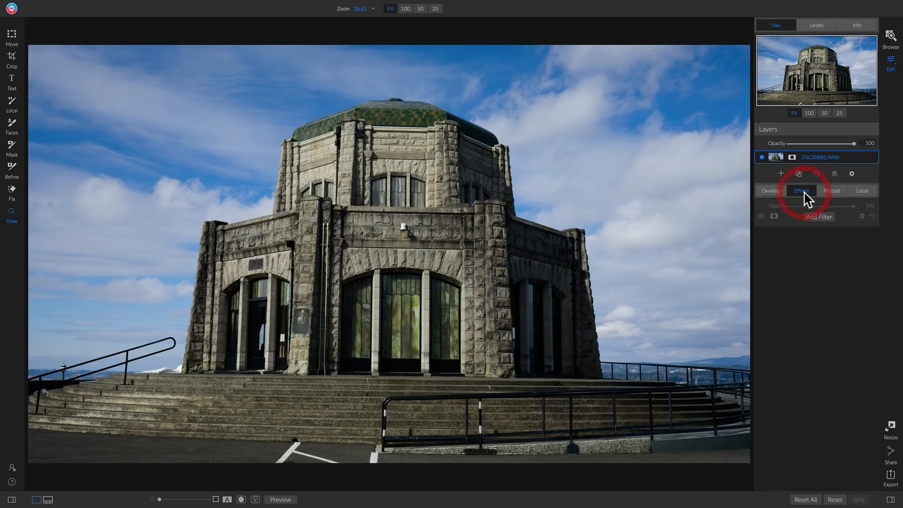
{"action": "left_click", "coordinate": [815, 218]}
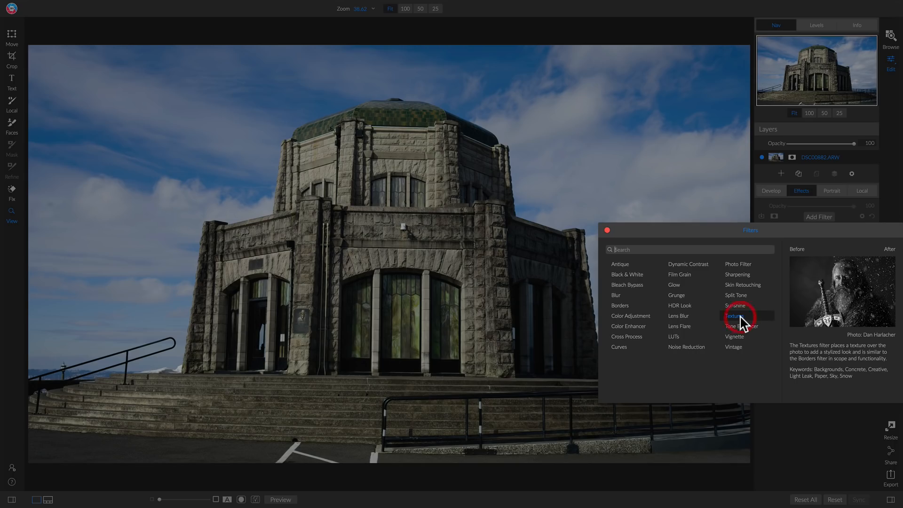
{"action": "left_click", "coordinate": [740, 316]}
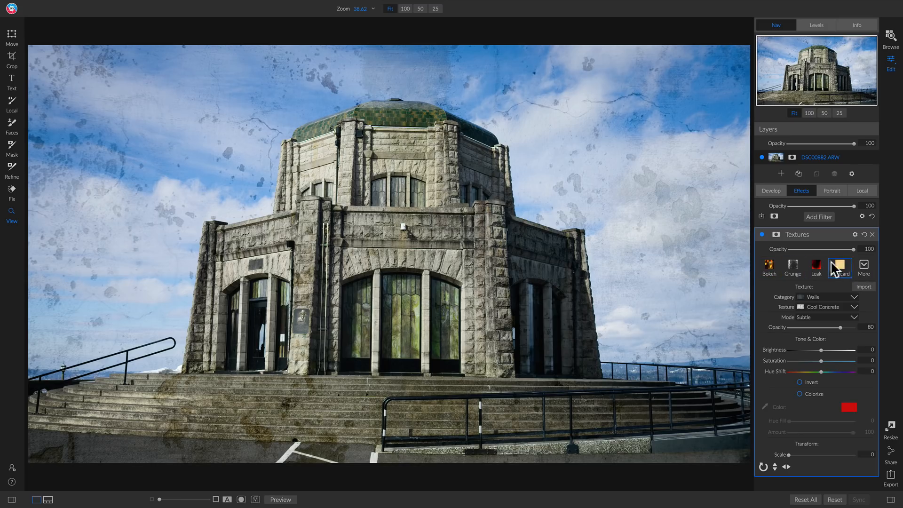
{"action": "left_click", "coordinate": [798, 269]}
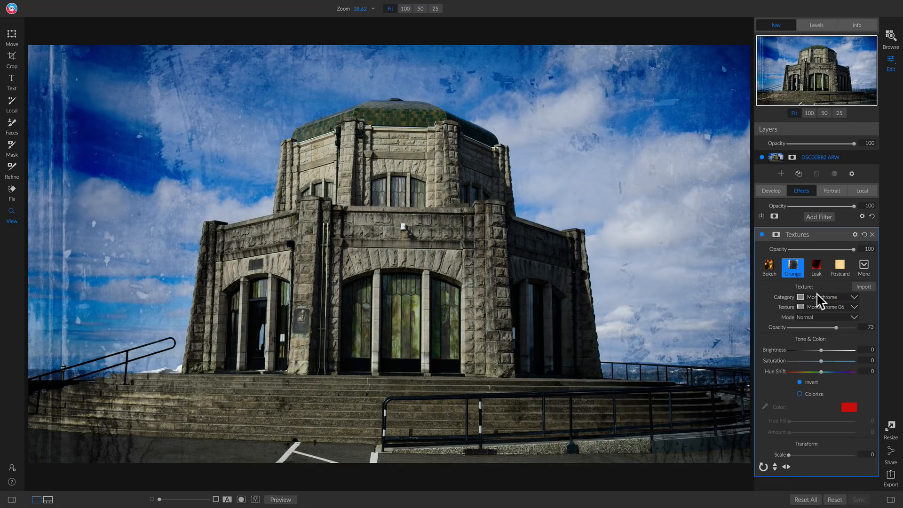
Step: Choose the Metal texture category, preview its textures on the photo and select Grunge Vignette
{"action": "left_click", "coordinate": [820, 300]}
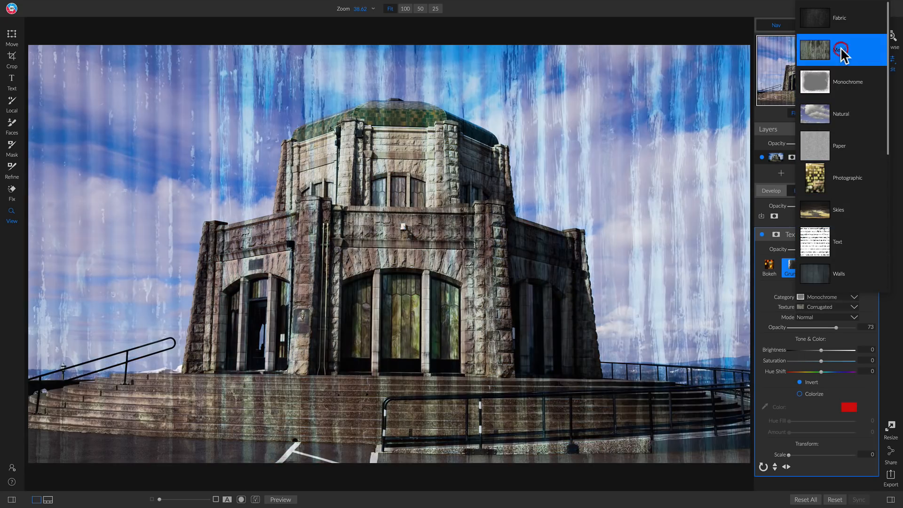
{"action": "left_click", "coordinate": [839, 49]}
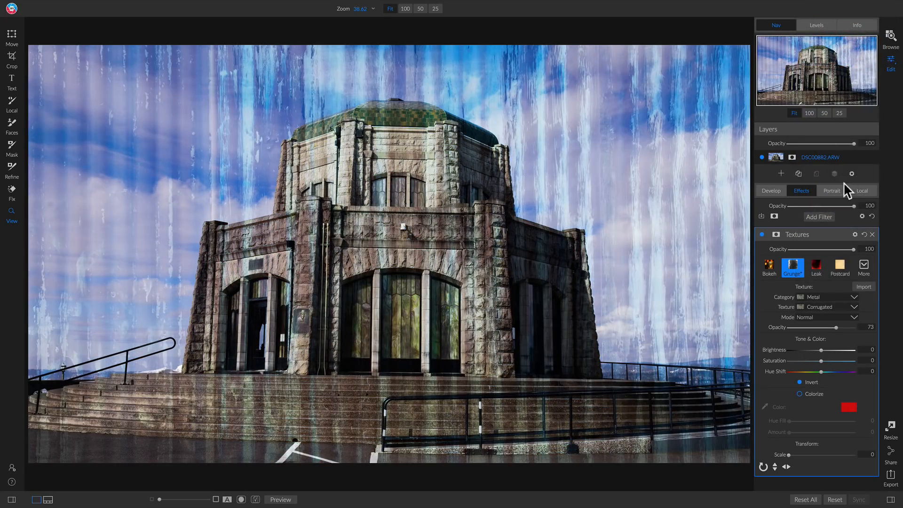
{"action": "left_click", "coordinate": [825, 308]}
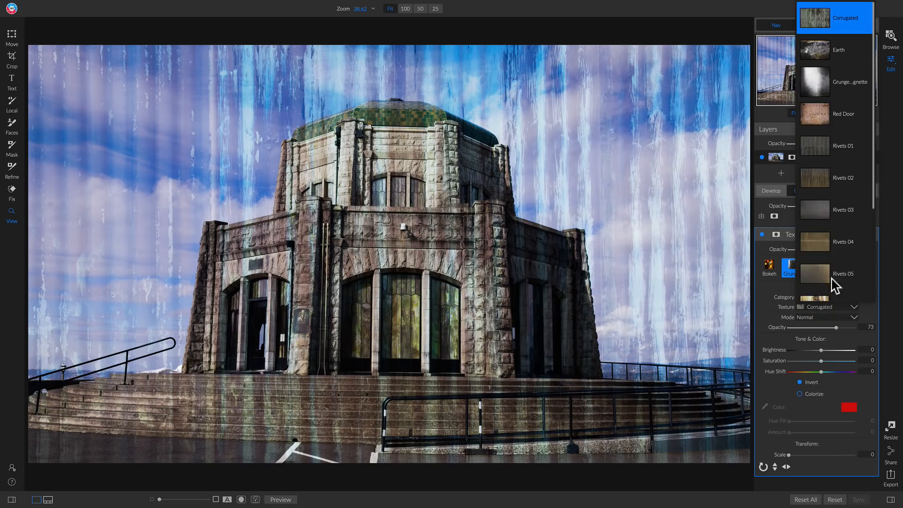
{"action": "scroll", "coordinate": [835, 197], "scroll_direction": "down", "scroll_amount": 2}
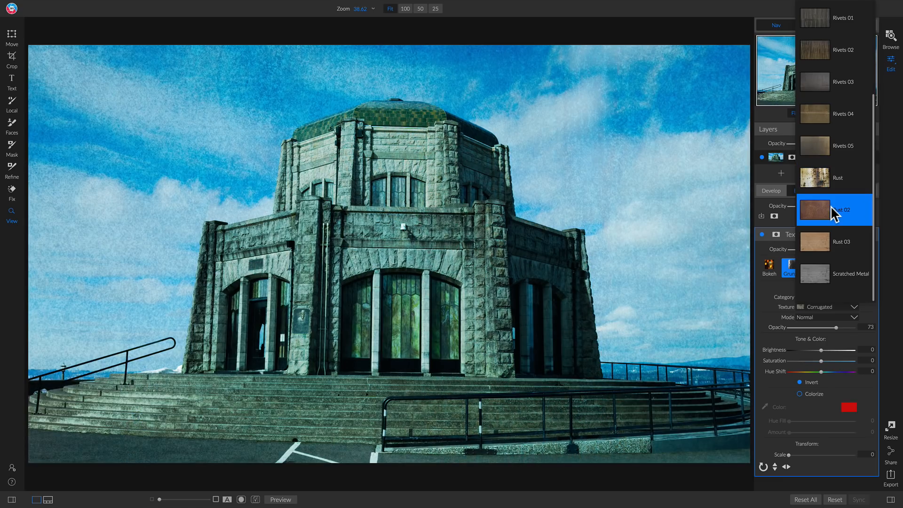
{"action": "scroll", "coordinate": [830, 207], "scroll_direction": "up", "scroll_amount": 2}
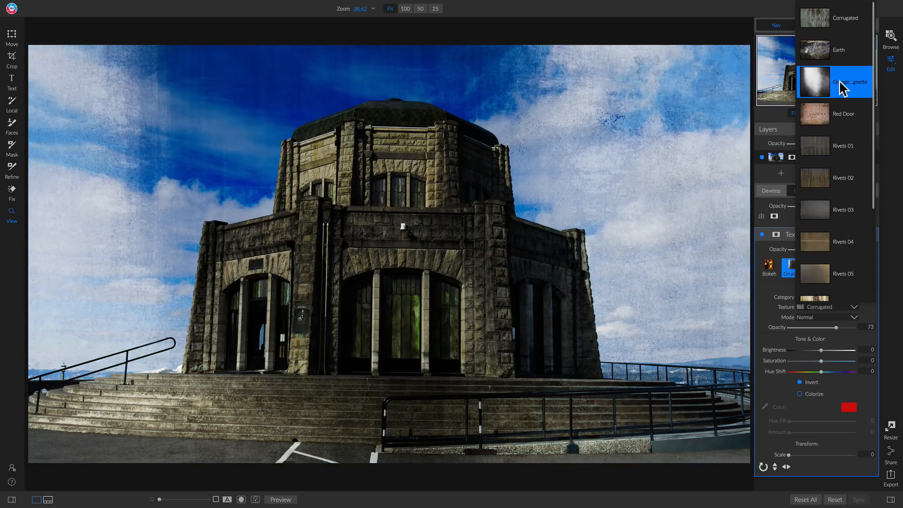
{"action": "left_click", "coordinate": [840, 87]}
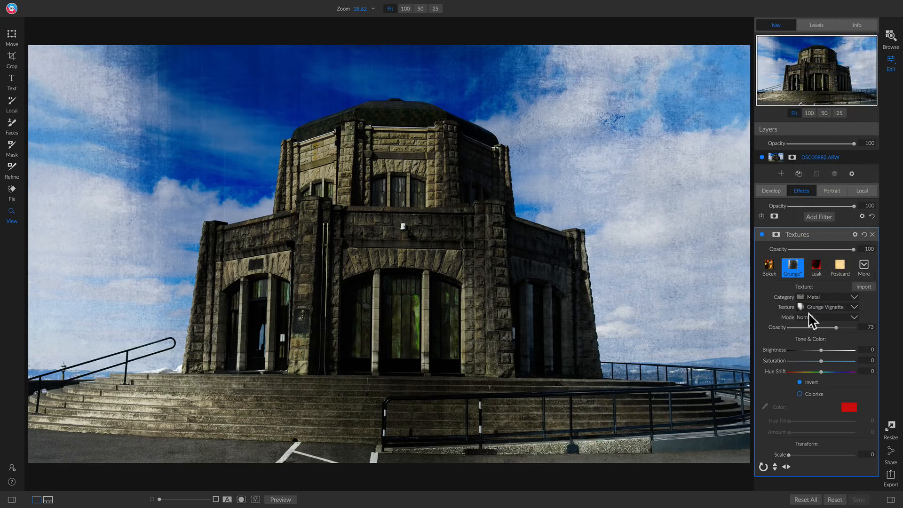
Step: Keep the texture's blending mode at Normal and set the texture opacity to 100
{"action": "left_click", "coordinate": [826, 318]}
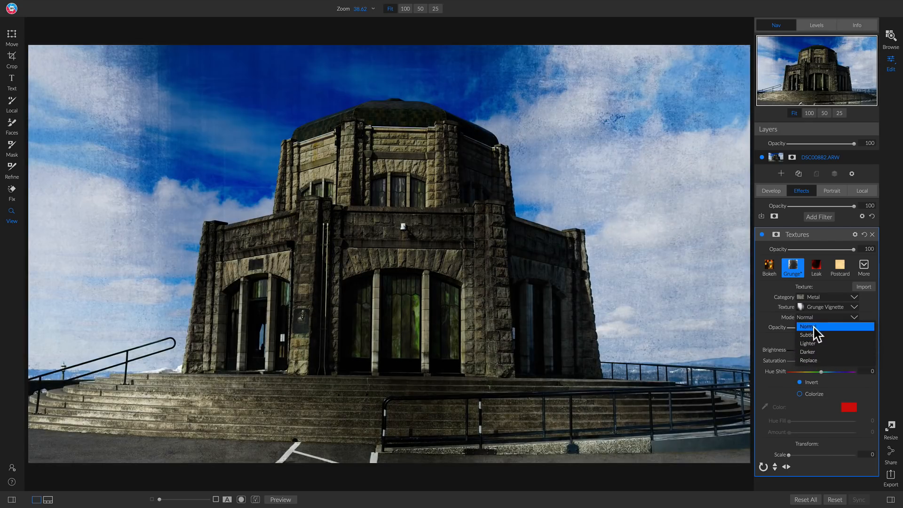
{"action": "left_click", "coordinate": [814, 328]}
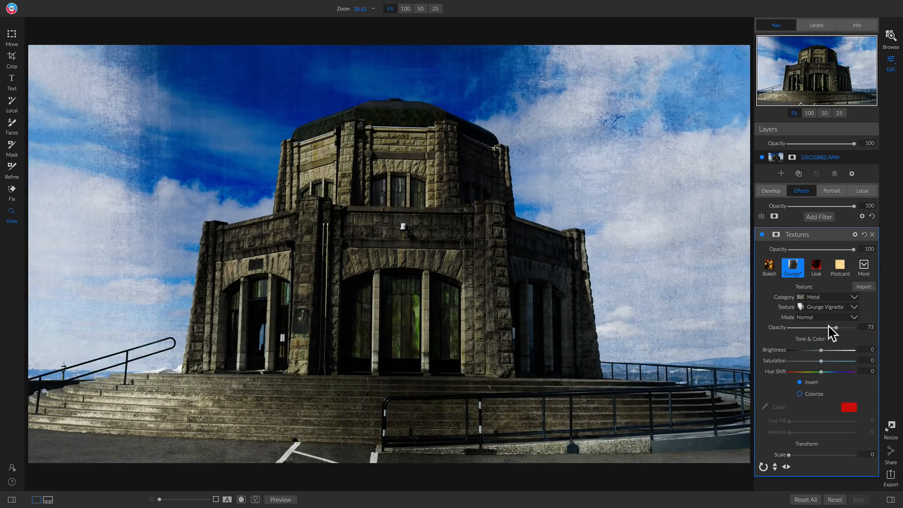
{"action": "left_click_drag", "start_coordinate": [836, 330], "coordinate": [864, 328]}
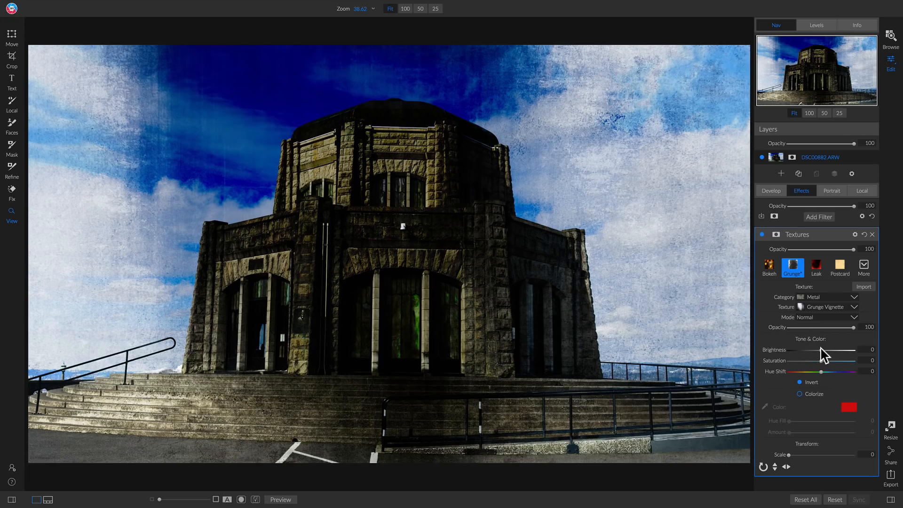
Step: Try different Brightness and Saturation values for the texture and reset both to 0
{"action": "left_click_drag", "start_coordinate": [821, 351], "coordinate": [836, 361]}
{"action": "double_click", "coordinate": [778, 354]}
{"action": "double_click", "coordinate": [778, 362]}
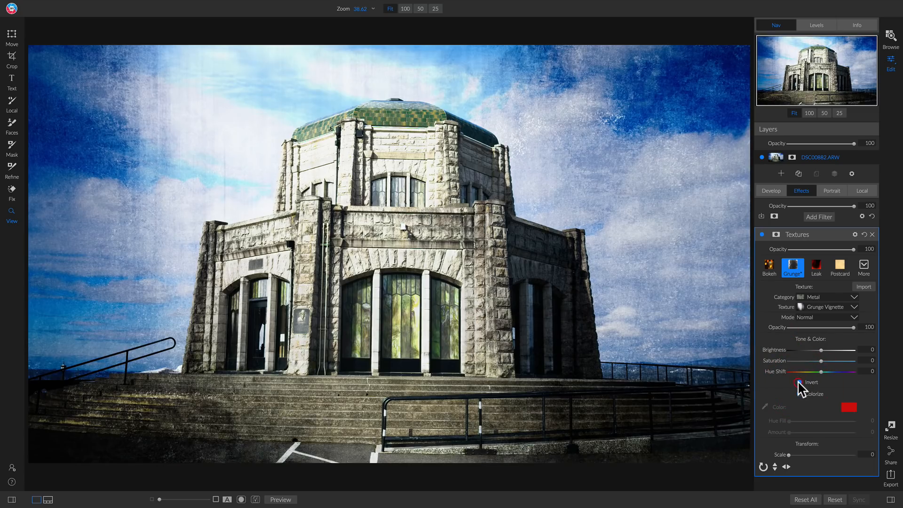
Step: Compare the Grunge Vignette texture inverted and not inverted, leaving Invert off
{"action": "left_click", "coordinate": [798, 382]}
{"action": "left_click", "coordinate": [799, 382]}
{"action": "left_click", "coordinate": [799, 382]}
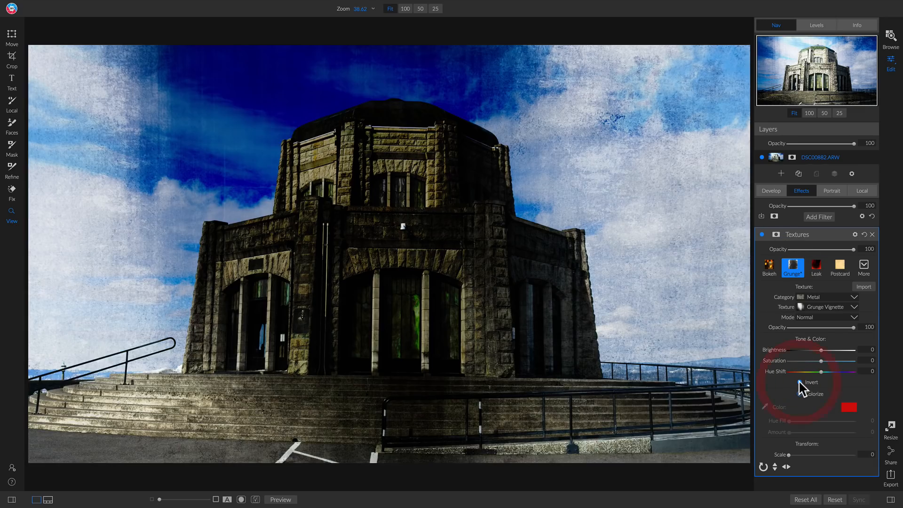
{"action": "left_click", "coordinate": [799, 382]}
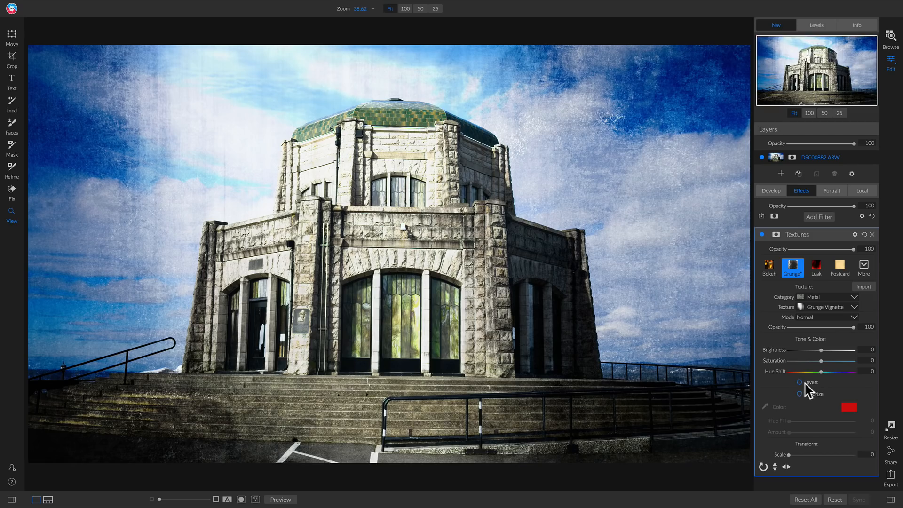
Step: Apply the Scratched Metal preset and colorize the texture dark orange with Hue Fill 38 and Amount 47
{"action": "left_click", "coordinate": [864, 270]}
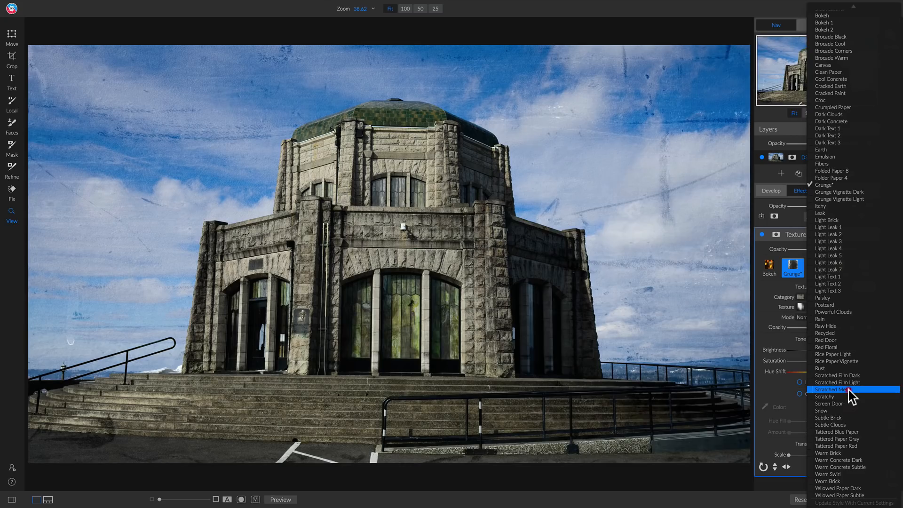
{"action": "left_click", "coordinate": [850, 390]}
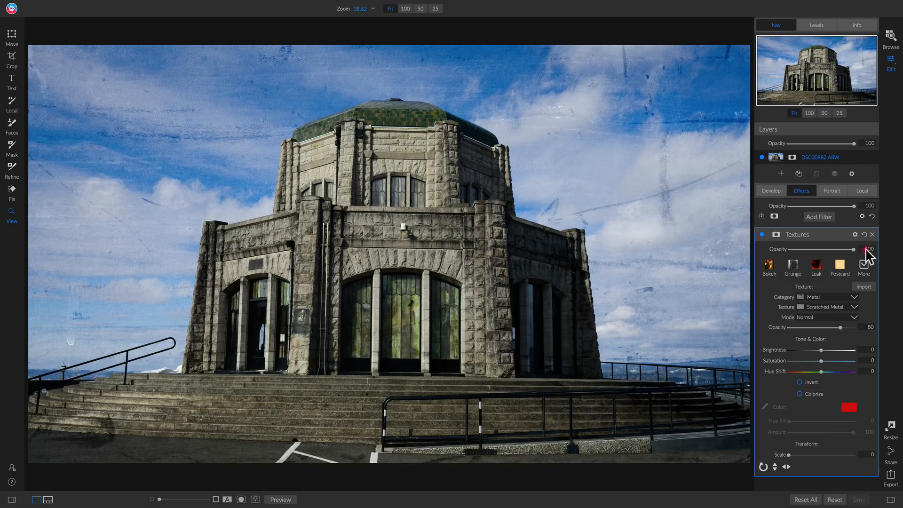
{"action": "left_click", "coordinate": [800, 395]}
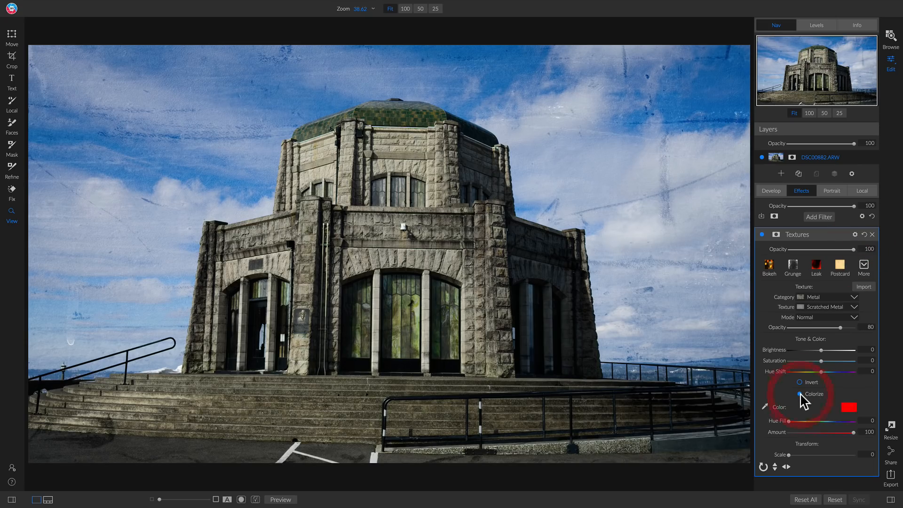
{"action": "left_click", "coordinate": [848, 408]}
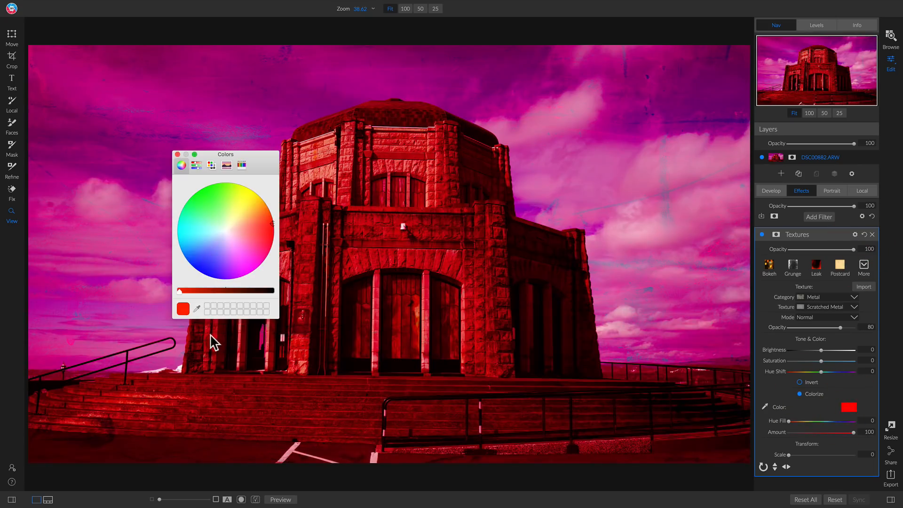
{"action": "left_click_drag", "start_coordinate": [178, 290], "coordinate": [216, 291]}
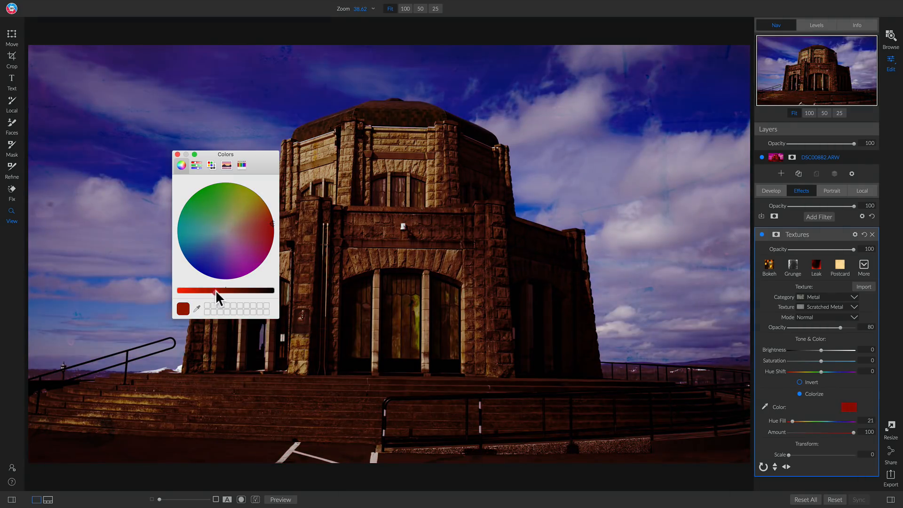
{"action": "mouse_move", "coordinate": [205, 225]}
{"action": "left_mouse_down"}
{"action": "mouse_move", "coordinate": [203, 198]}
{"action": "mouse_move", "coordinate": [219, 185]}
{"action": "mouse_move", "coordinate": [250, 189]}
{"action": "mouse_move", "coordinate": [265, 203]}
{"action": "left_mouse_up"}
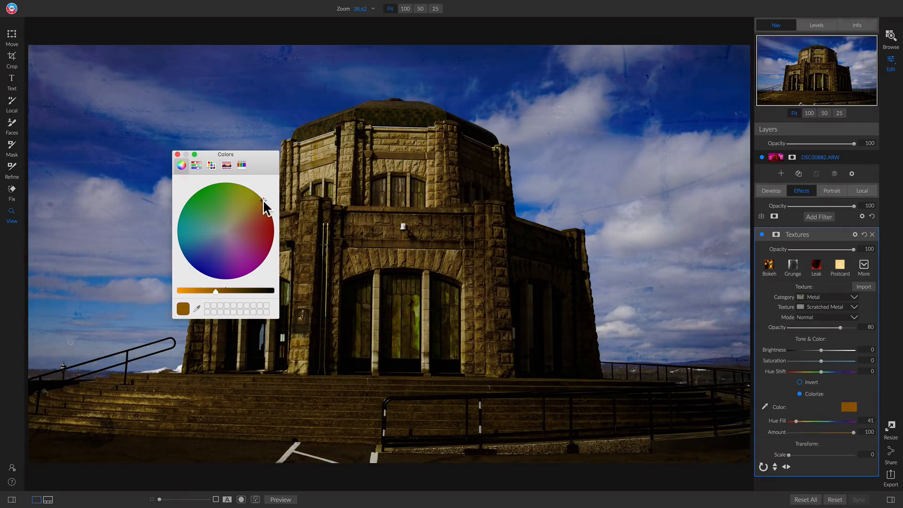
{"action": "left_click", "coordinate": [177, 154]}
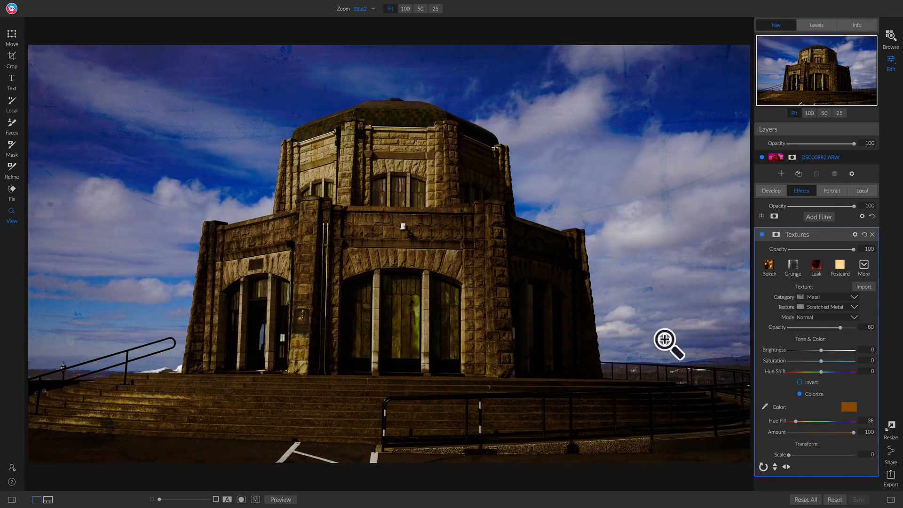
{"action": "left_click_drag", "start_coordinate": [855, 433], "coordinate": [818, 432]}
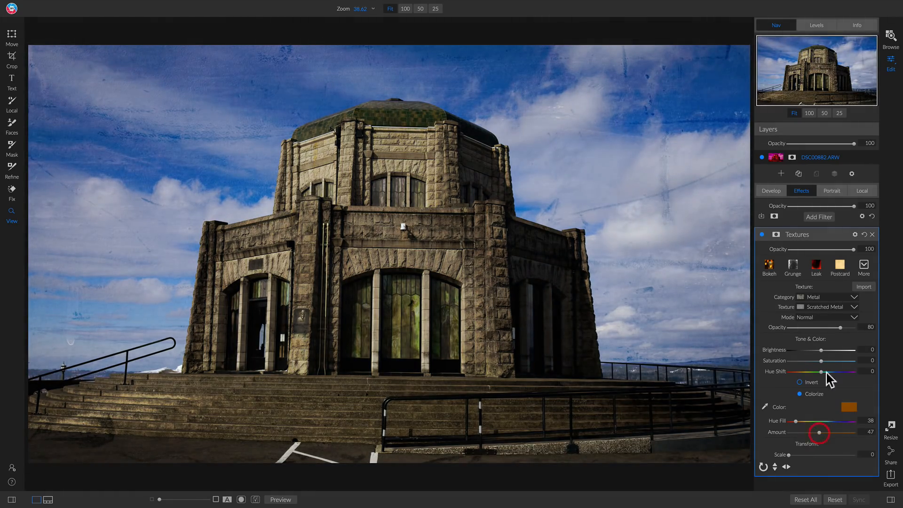
Step: Set the Textures filter's overall opacity to 72 and compare the photo with the filter off and on
{"action": "left_click_drag", "start_coordinate": [853, 250], "coordinate": [825, 250]}
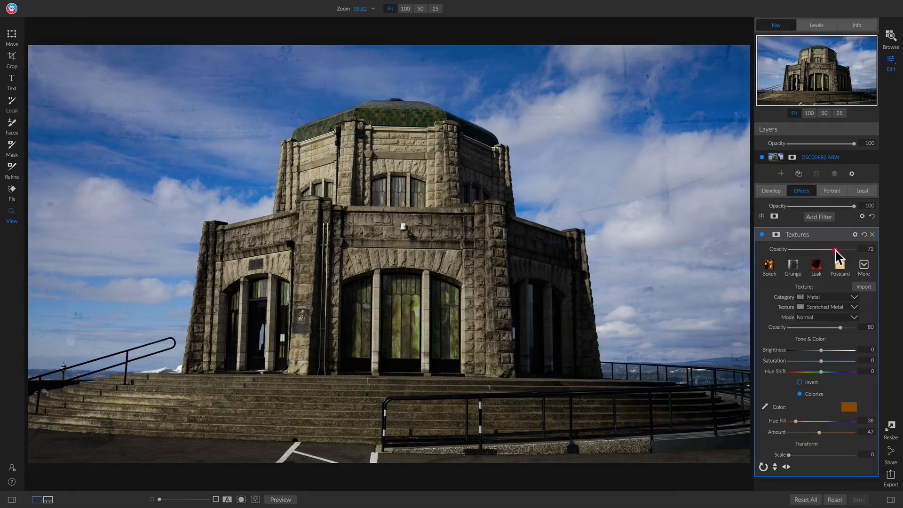
{"action": "left_click", "coordinate": [761, 234]}
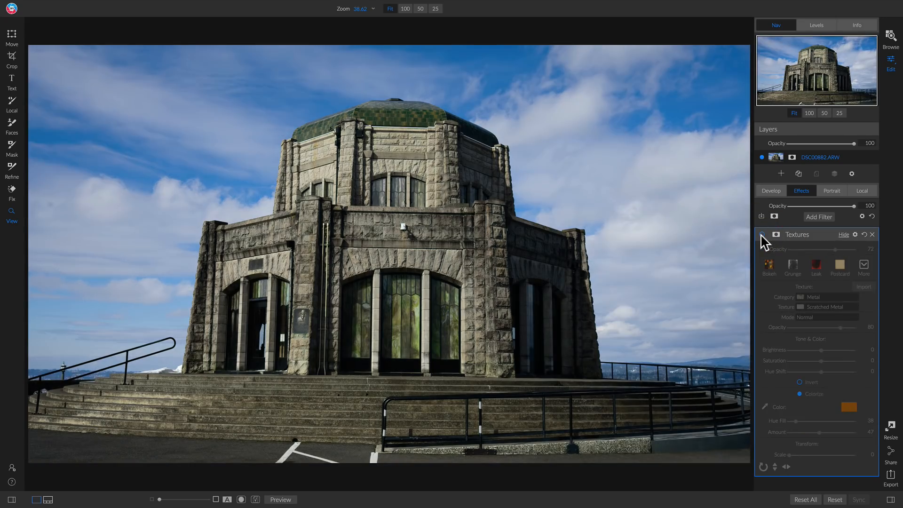
{"action": "left_click", "coordinate": [762, 234]}
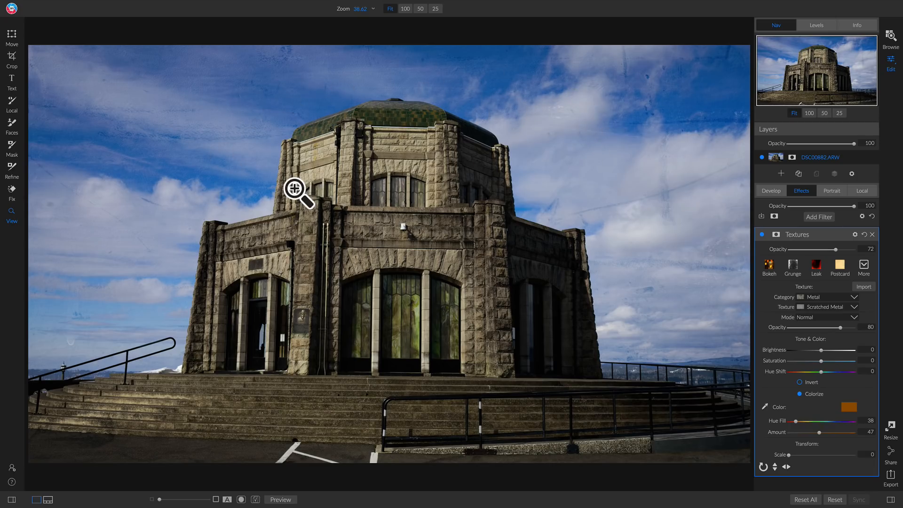
Step: Remove the Textures filter and add a Tone Enhancer filter
{"action": "left_click", "coordinate": [870, 234]}
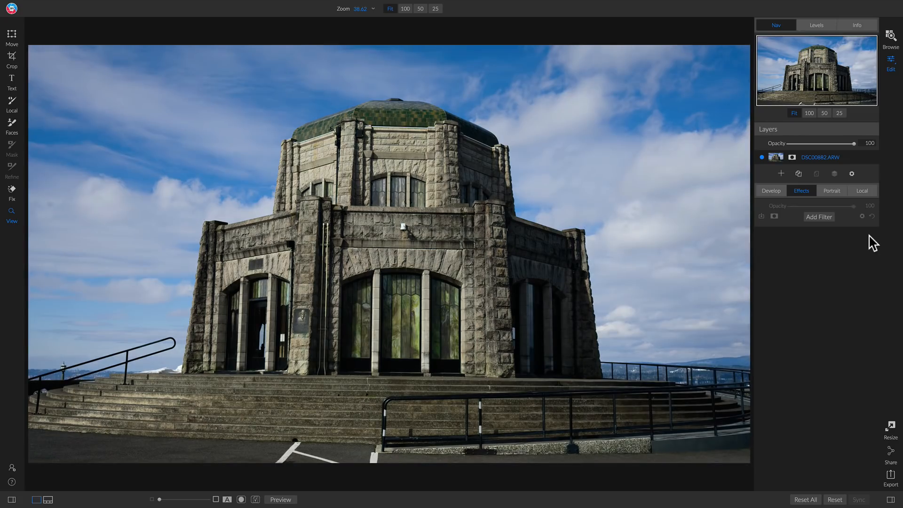
{"action": "left_click", "coordinate": [818, 217]}
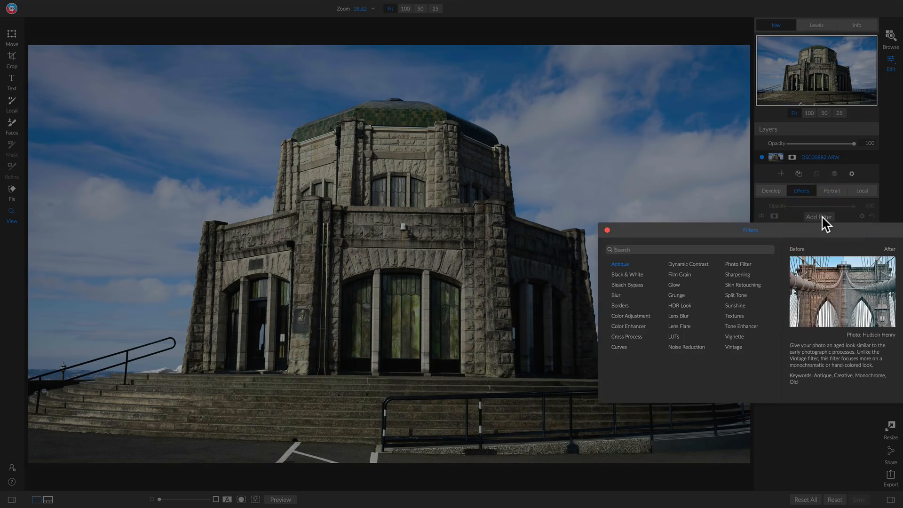
{"action": "left_click", "coordinate": [738, 329]}
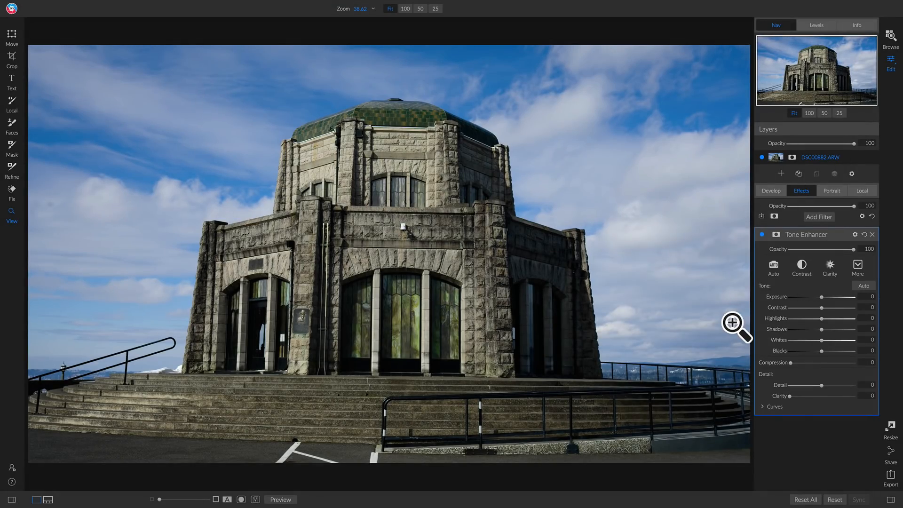
Step: Review the Develop tone settings, and set the Tone Enhancer's Exposure to 0.45, Contrast to 12, Shadows to 10 and Blacks to -12
{"action": "left_click", "coordinate": [770, 191]}
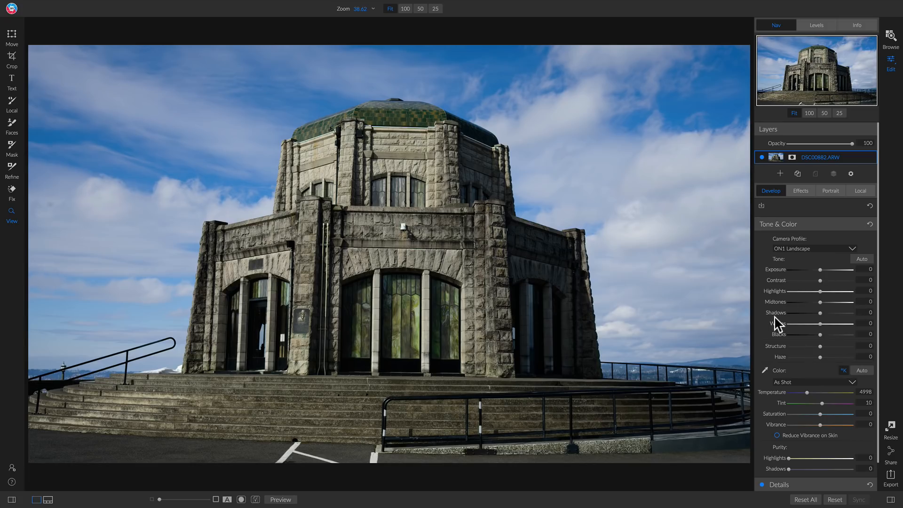
{"action": "left_click", "coordinate": [799, 190]}
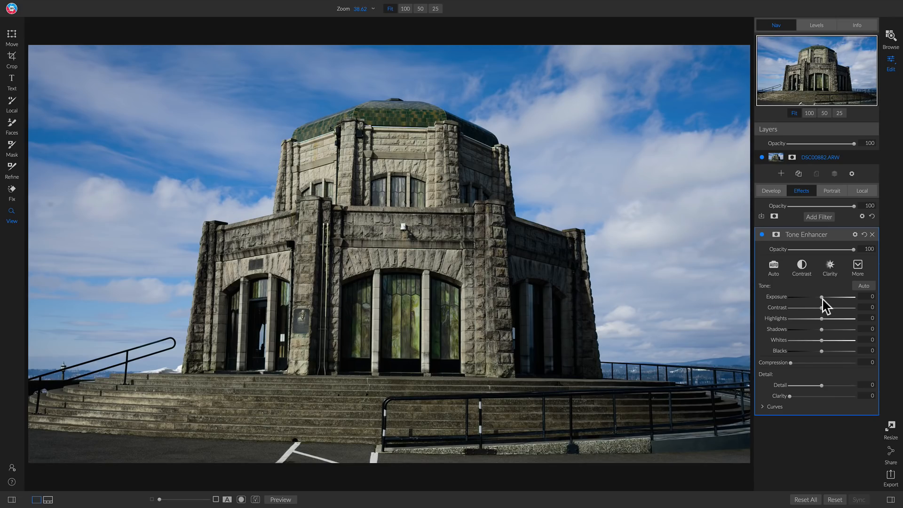
{"action": "left_click_drag", "start_coordinate": [821, 297], "coordinate": [812, 350]}
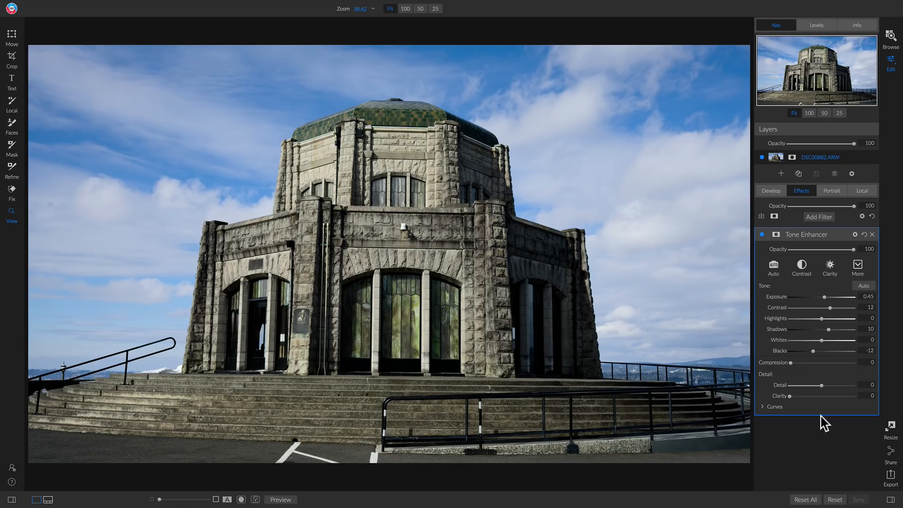
Step: Recheck the Develop tone settings, and set the Tone Enhancer's Compression to 200 with Detail and Clarity at 15
{"action": "left_click", "coordinate": [774, 190]}
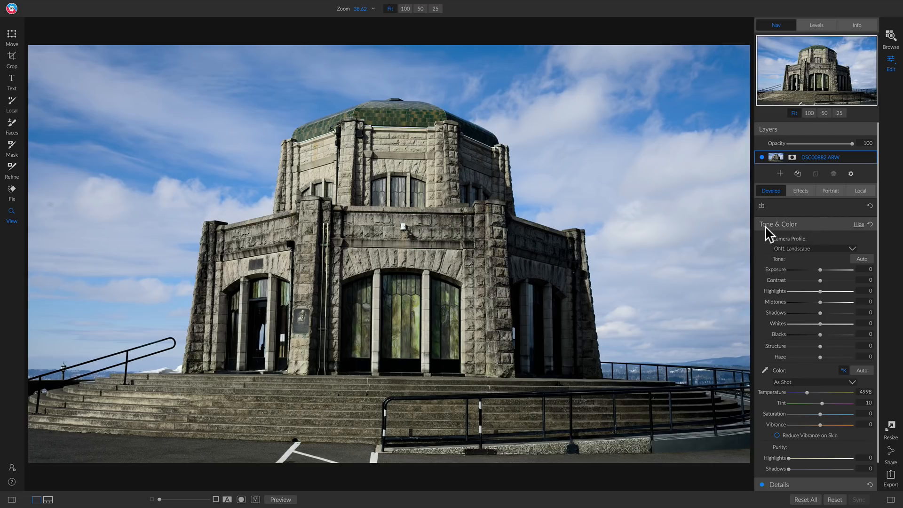
{"action": "left_click", "coordinate": [799, 192]}
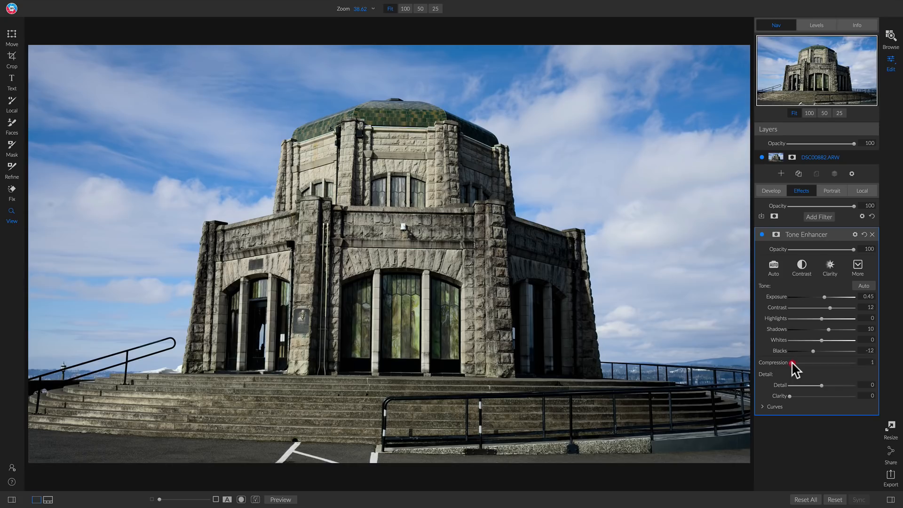
{"action": "left_click_drag", "start_coordinate": [791, 362], "coordinate": [775, 362]}
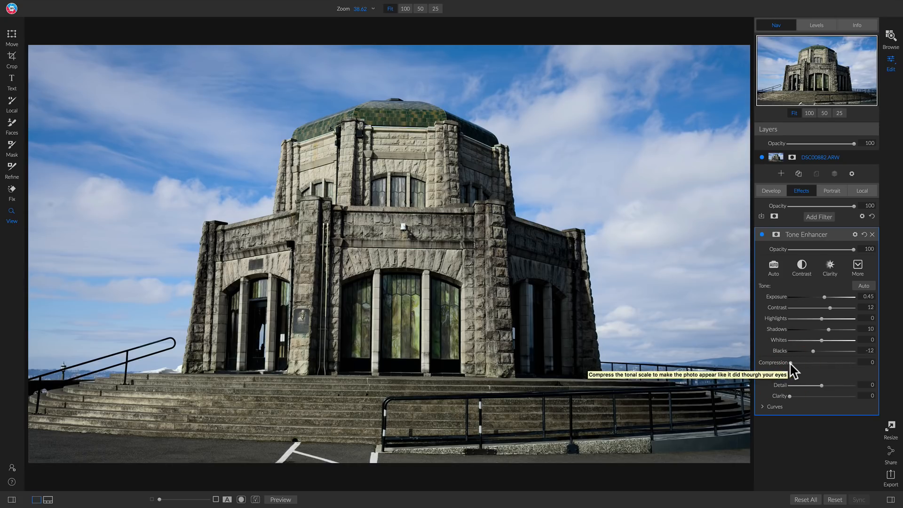
{"action": "left_click_drag", "start_coordinate": [790, 363], "coordinate": [862, 369]}
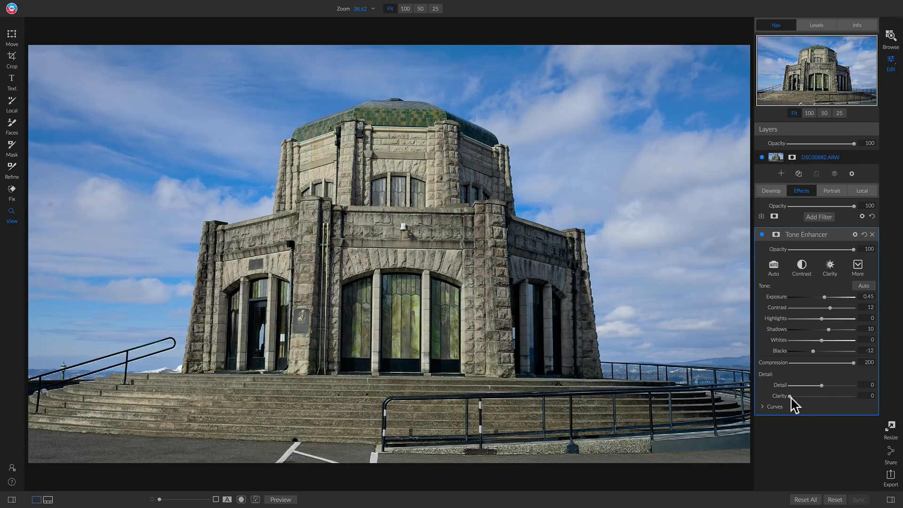
{"action": "left_click_drag", "start_coordinate": [790, 396], "coordinate": [832, 385]}
Step: Reshape the Tone Enhancer's combined curve by raising the black point, lifting the shadows to input 82, output 108, and adjusting an upper point
{"action": "left_click", "coordinate": [768, 407]}
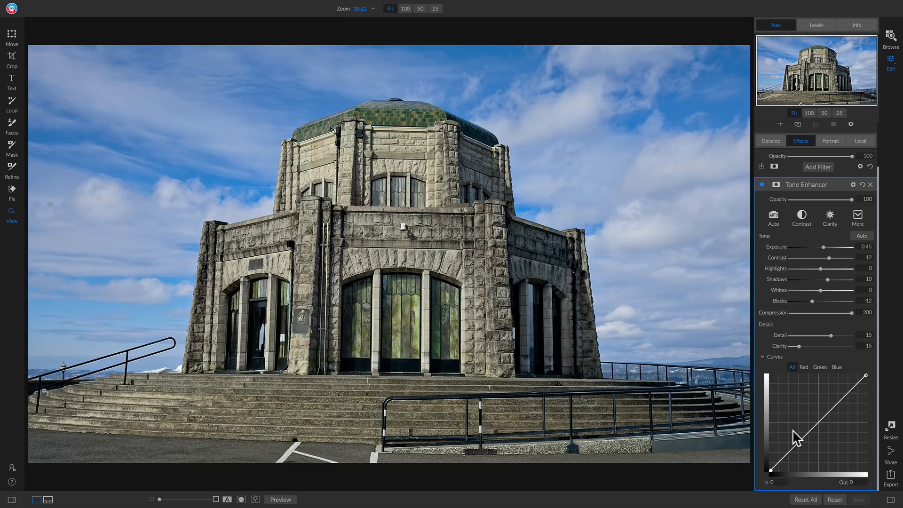
{"action": "left_click_drag", "start_coordinate": [770, 469], "coordinate": [775, 462]}
{"action": "left_click_drag", "start_coordinate": [802, 432], "coordinate": [801, 429]}
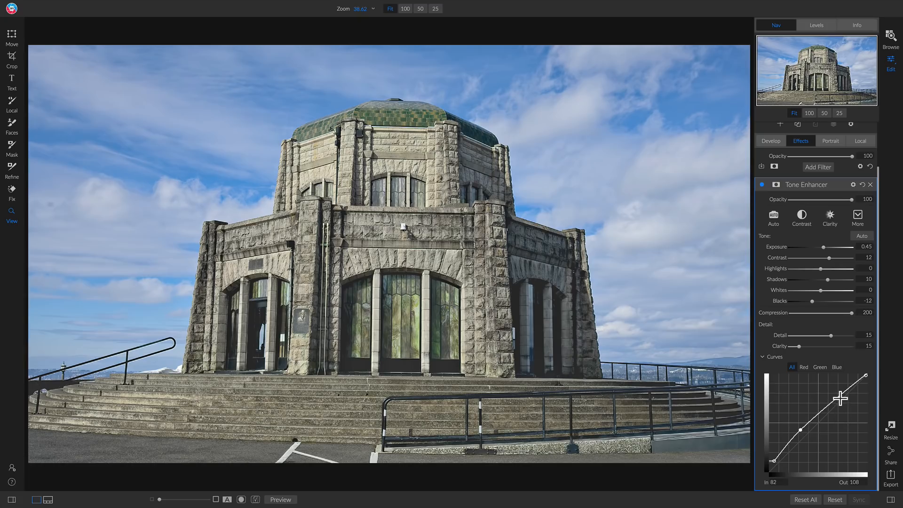
{"action": "left_click_drag", "start_coordinate": [839, 398], "coordinate": [821, 410]}
Step: Reset and remove the Tone Enhancer filter, and add a Vignette filter
{"action": "left_click", "coordinate": [861, 184]}
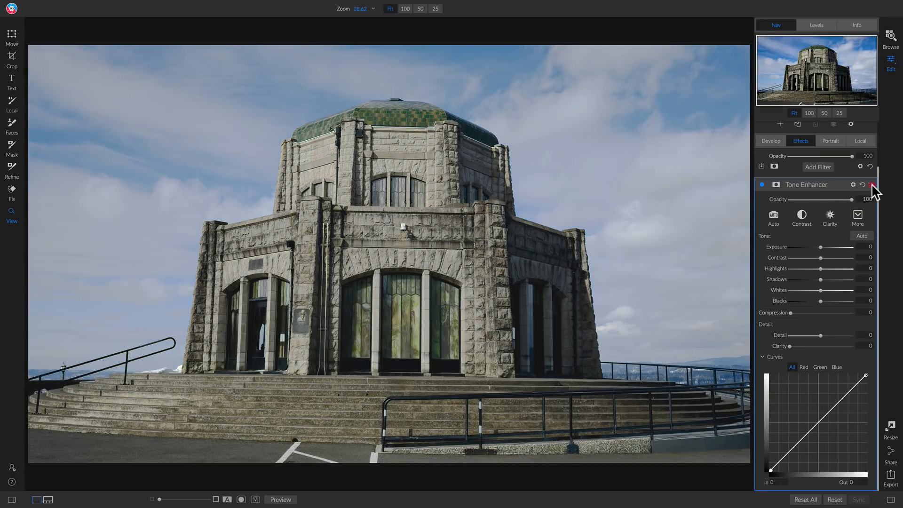
{"action": "left_click", "coordinate": [869, 184]}
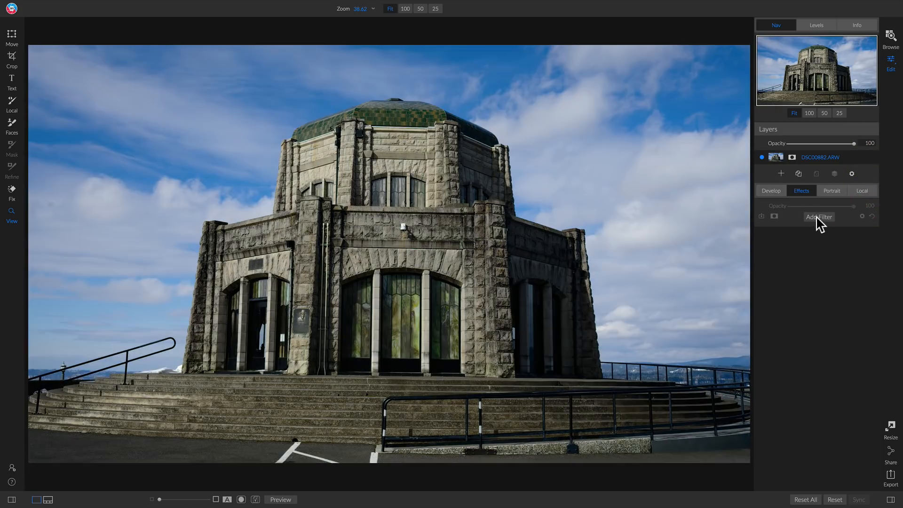
{"action": "left_click", "coordinate": [816, 218]}
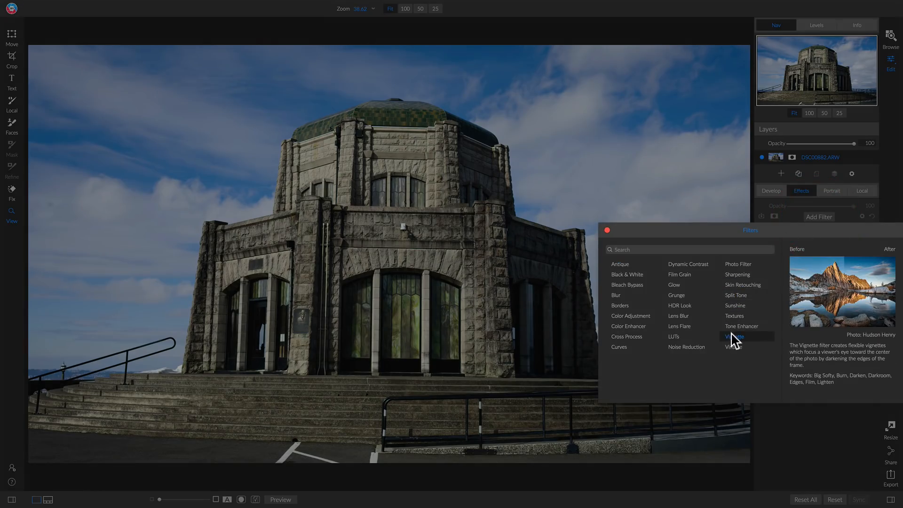
{"action": "left_click", "coordinate": [737, 338]}
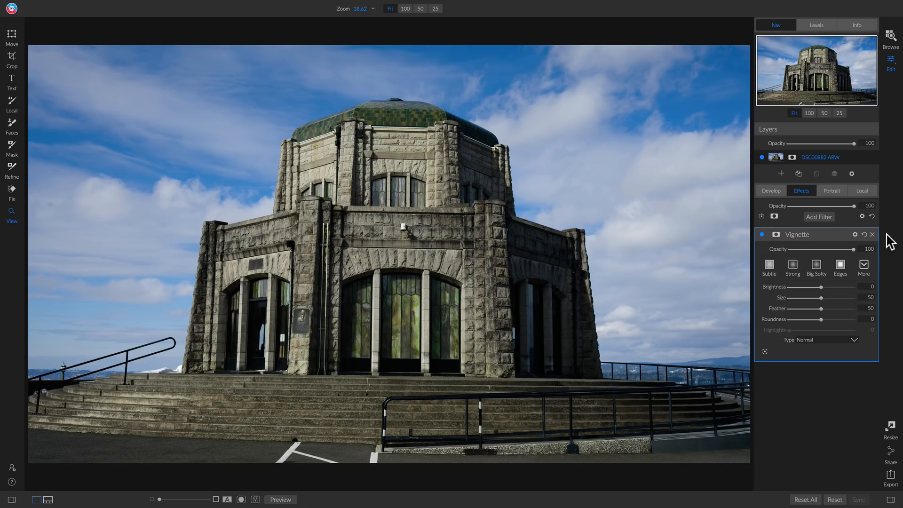
Step: Apply the Big Softy vignette preset and compare the photo with the filter off and on
{"action": "left_click", "coordinate": [816, 270]}
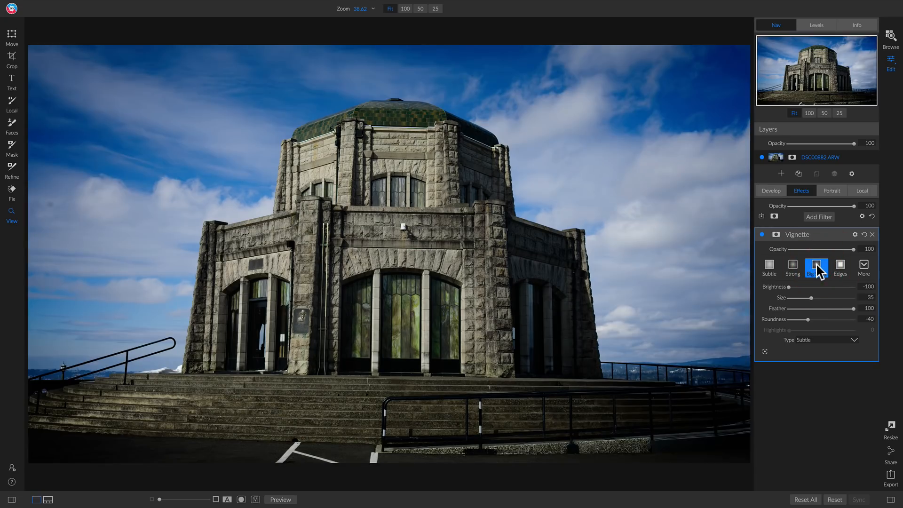
{"action": "left_click", "coordinate": [761, 235]}
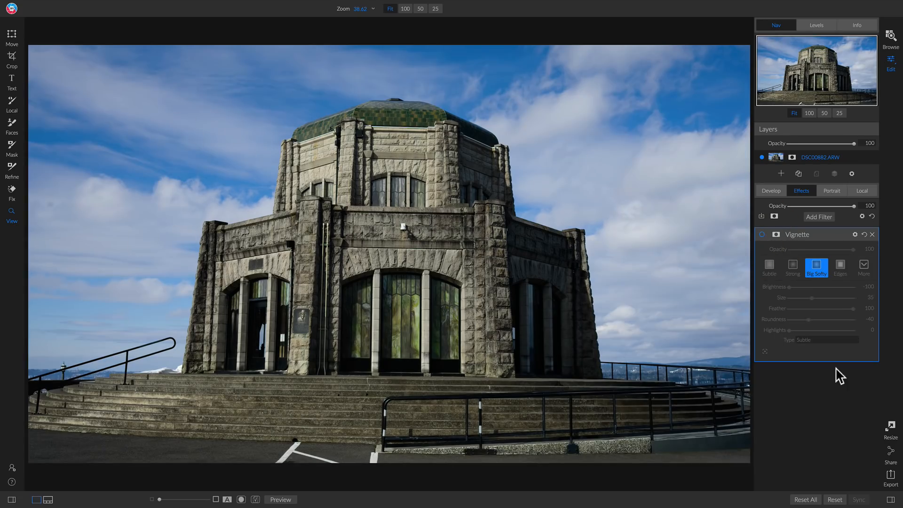
{"action": "left_click", "coordinate": [761, 234]}
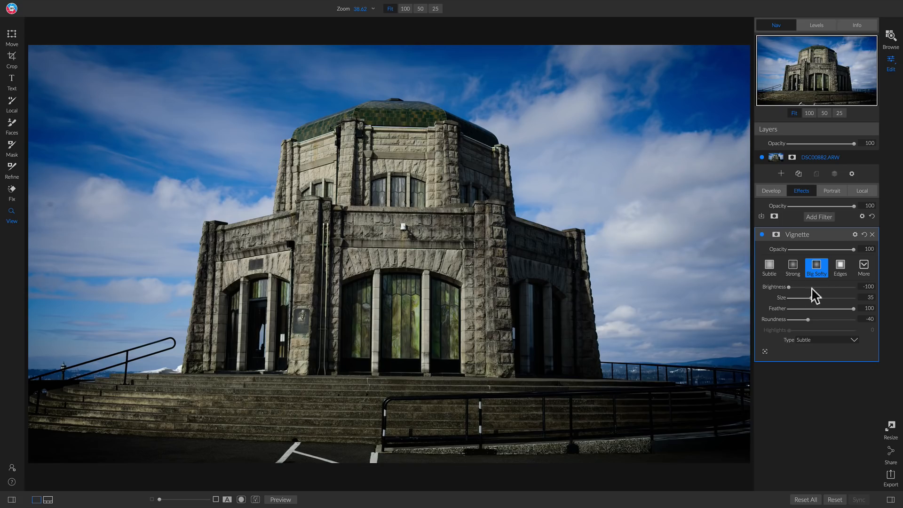
Step: Set the vignette's Brightness to -83, Size to 30, Feather to 64 and Roundness to -78, and preview its types while keeping Subtle
{"action": "left_click_drag", "start_coordinate": [789, 287], "coordinate": [830, 320]}
{"action": "left_click_drag", "start_coordinate": [825, 327], "coordinate": [796, 328]}
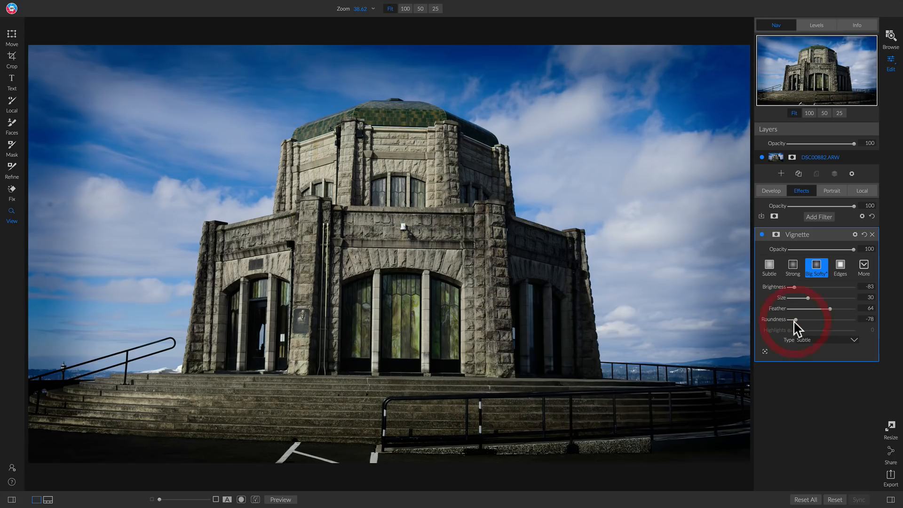
{"action": "left_click", "coordinate": [817, 340]}
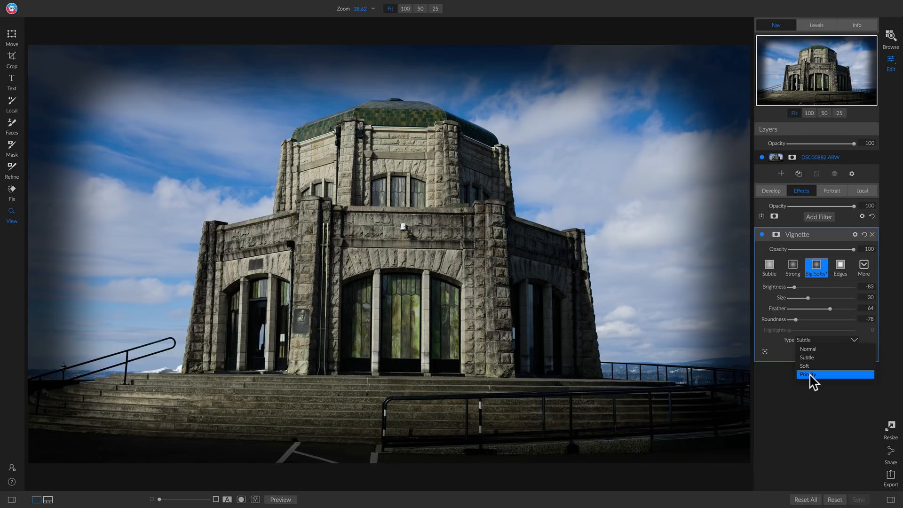
{"action": "left_click", "coordinate": [808, 389]}
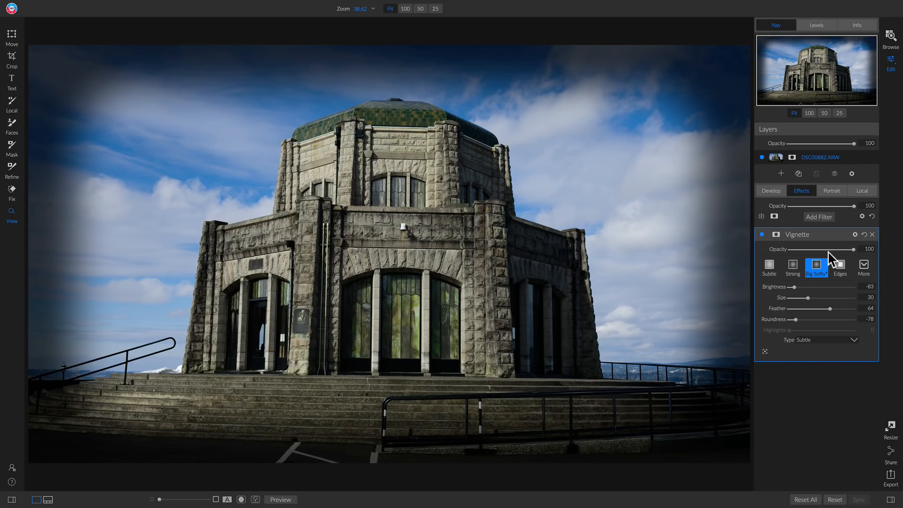
Step: Reapply the Big Softy preset to restore its values, and remove the Vignette filter
{"action": "left_click", "coordinate": [817, 266]}
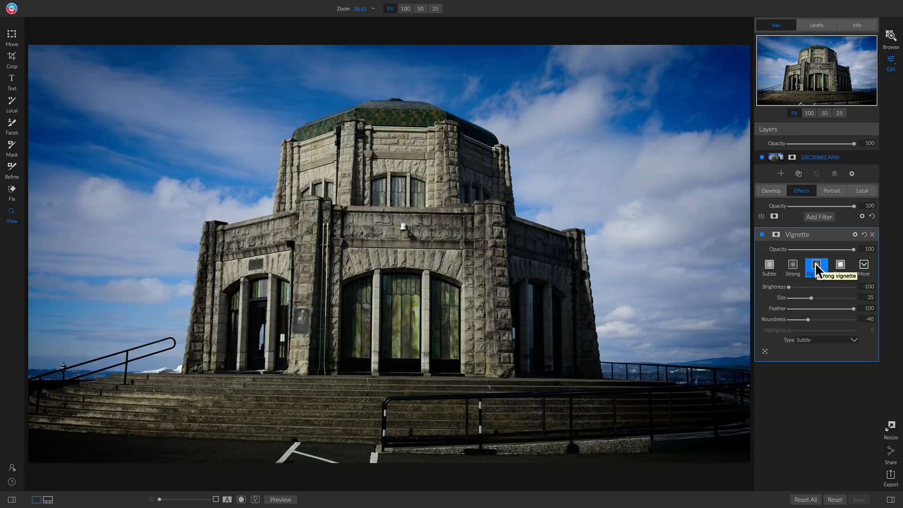
{"action": "left_click", "coordinate": [871, 234]}
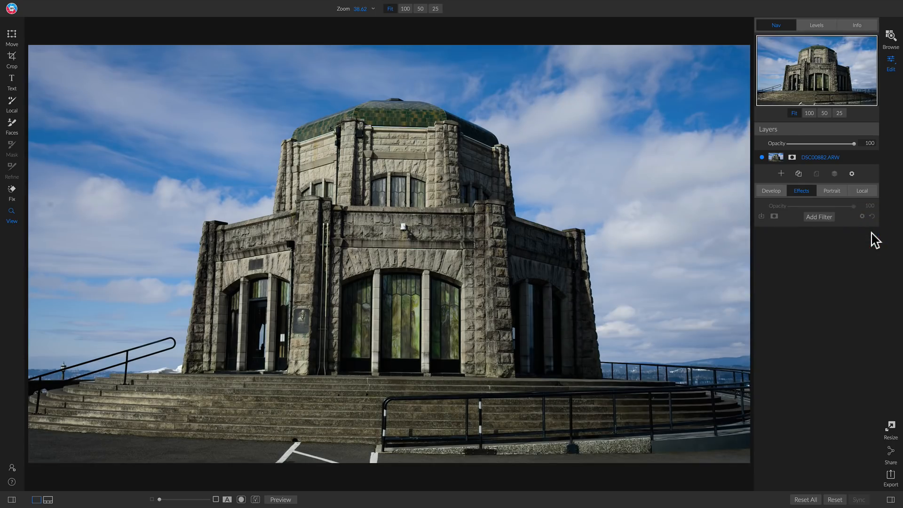
Step: Add a Vintage filter to the building photo and apply the saved style listed just after Katy
{"action": "left_click", "coordinate": [817, 217]}
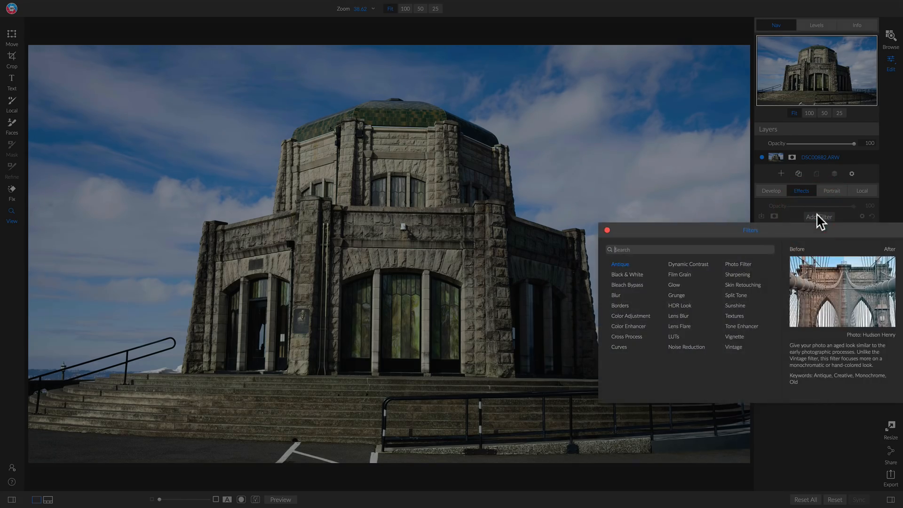
{"action": "left_click", "coordinate": [736, 348]}
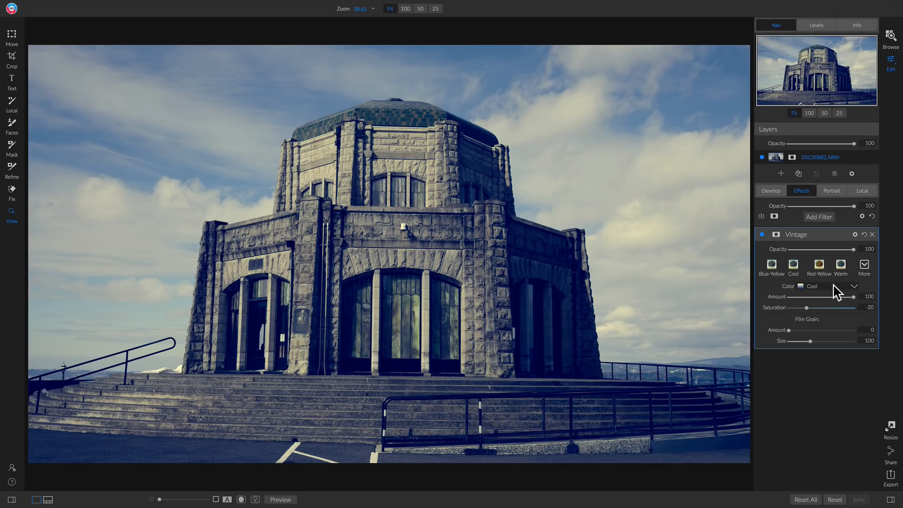
{"action": "left_click", "coordinate": [864, 264]}
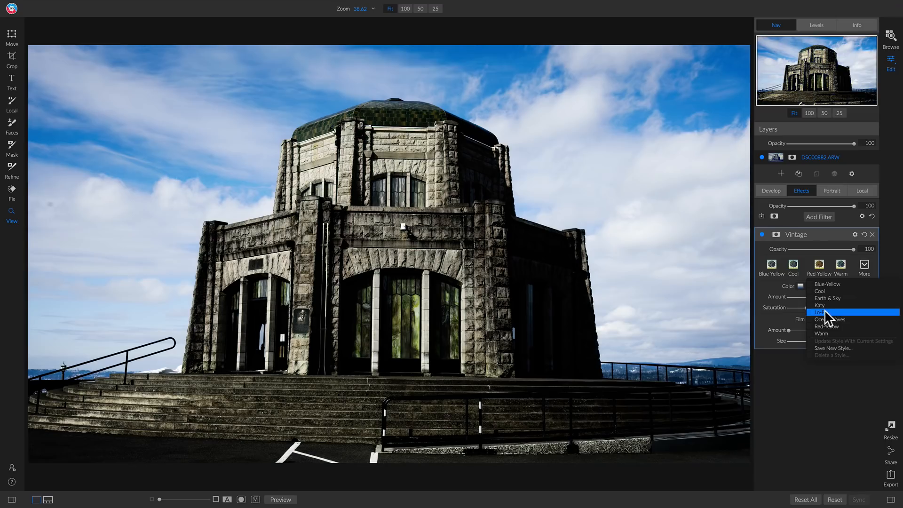
{"action": "left_click", "coordinate": [826, 313]}
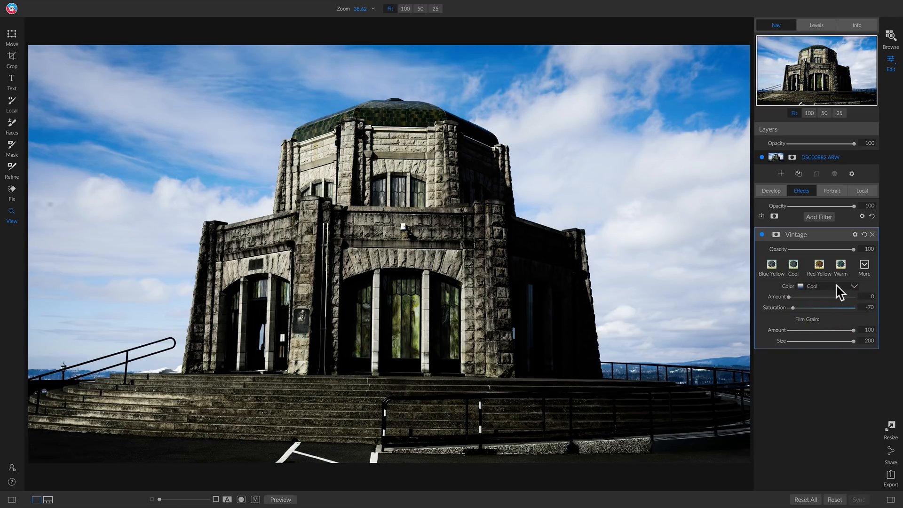
Step: Set the Vintage filter's Color to Earth, its color Amount to 57 and its Saturation to -32
{"action": "left_click", "coordinate": [842, 286]}
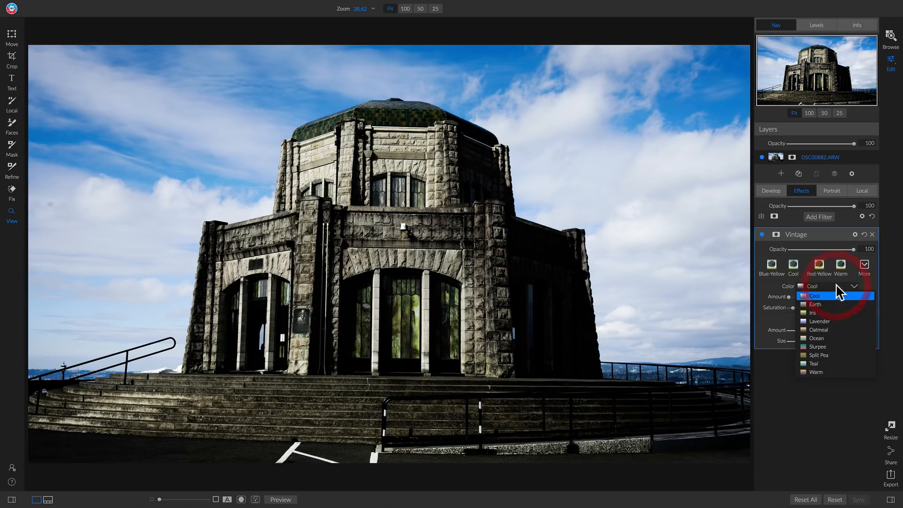
{"action": "left_click", "coordinate": [815, 304]}
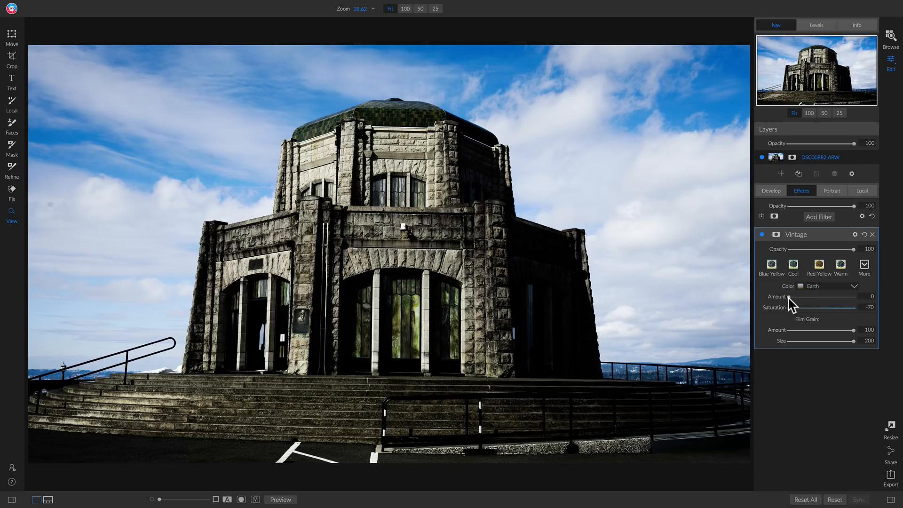
{"action": "left_click_drag", "start_coordinate": [788, 298], "coordinate": [803, 314]}
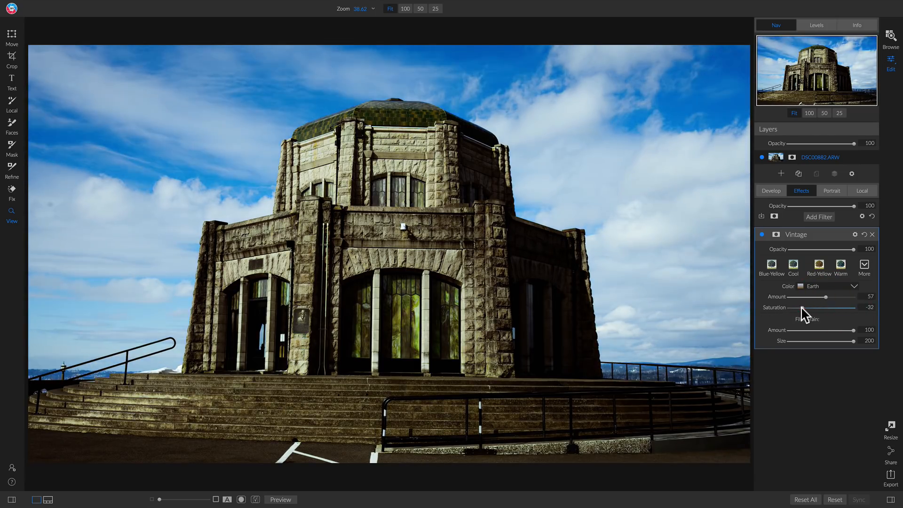
{"action": "left_click", "coordinate": [801, 308]}
Step: Apply the Blue-Yellow preset to the Vintage filter and change its Color to Earth
{"action": "left_click", "coordinate": [771, 266]}
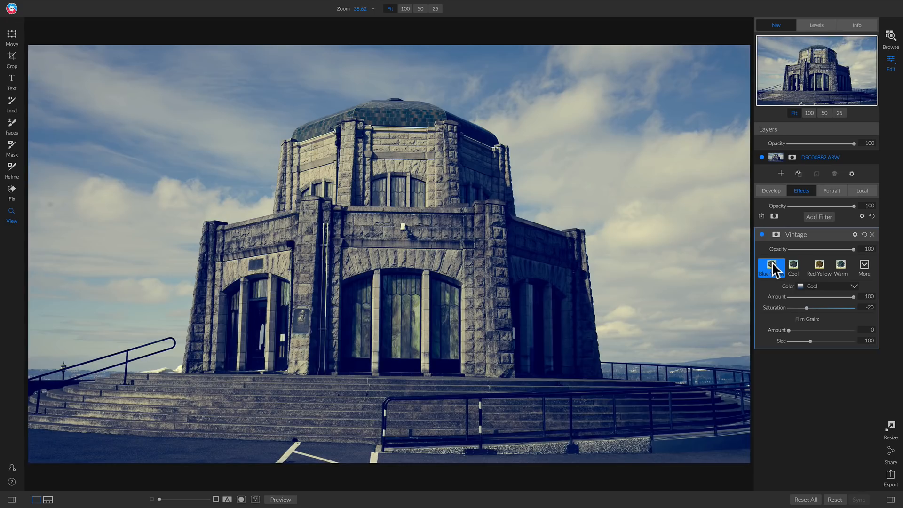
{"action": "left_click", "coordinate": [841, 286]}
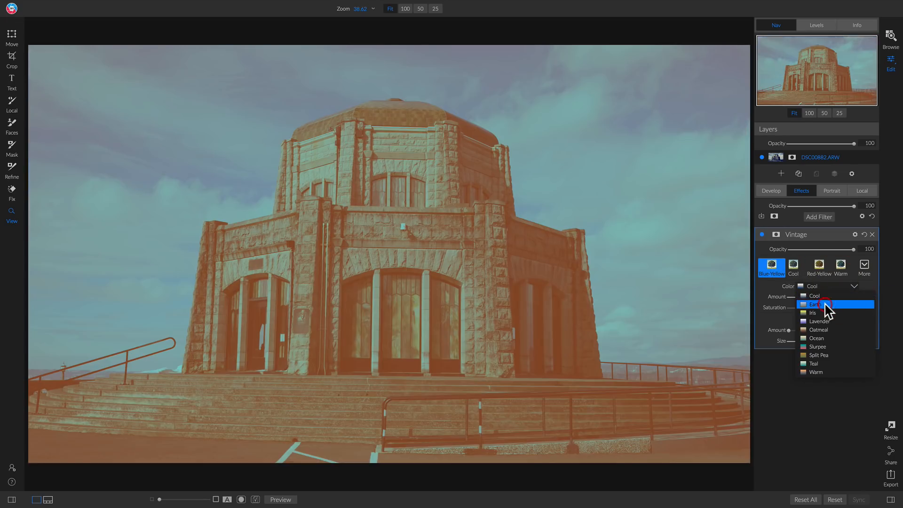
{"action": "left_click", "coordinate": [825, 304]}
{"action": "left_click", "coordinate": [835, 287]}
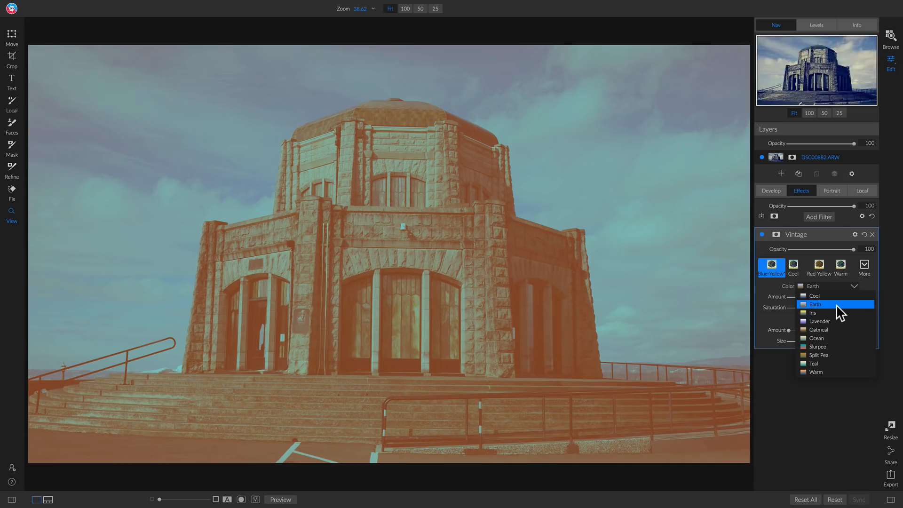
{"action": "left_click", "coordinate": [836, 306]}
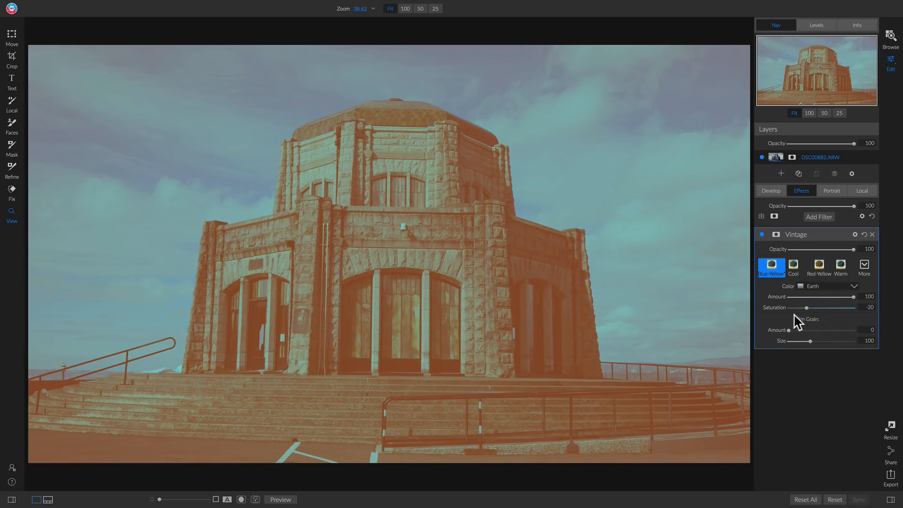
Step: Set Vintage Amount to 47, Saturation to -11, Film Grain Amount to 37, Size to 160 and Opacity to 56, and compare the filter off and on
{"action": "left_click_drag", "start_coordinate": [852, 296], "coordinate": [836, 341]}
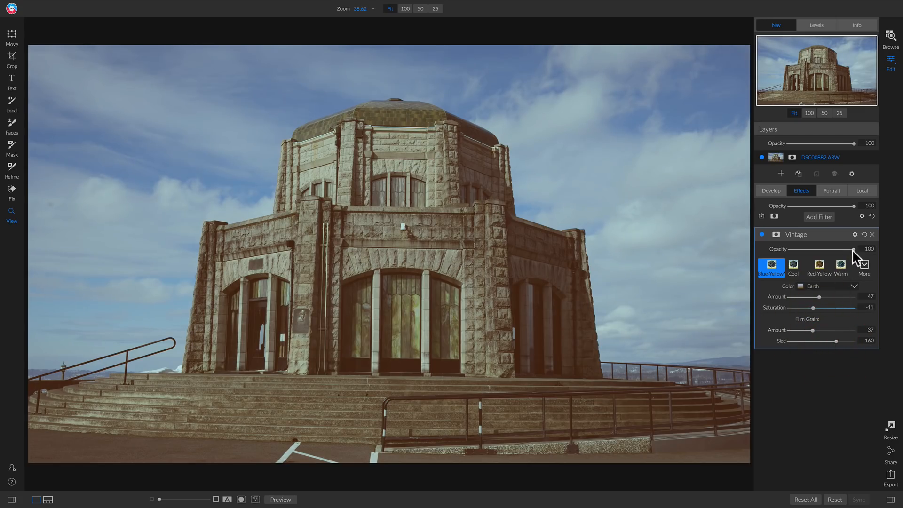
{"action": "left_click_drag", "start_coordinate": [851, 250], "coordinate": [825, 251]}
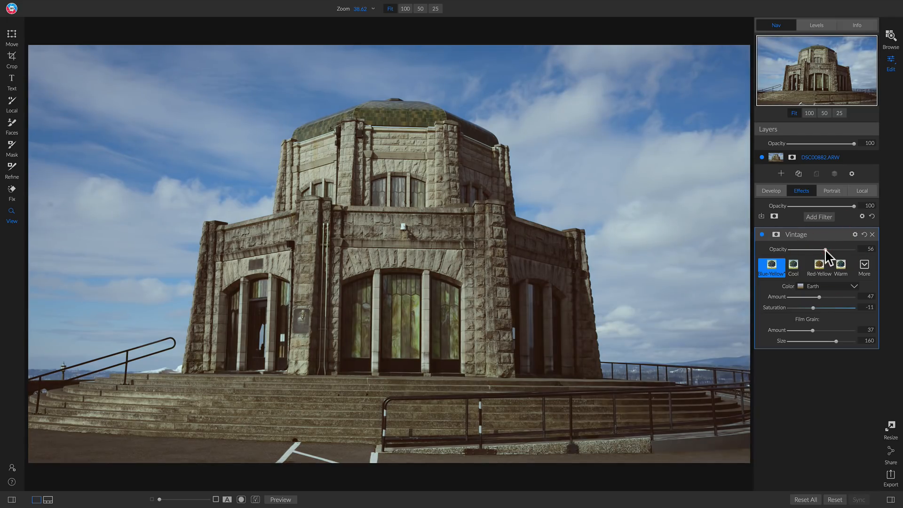
{"action": "left_click", "coordinate": [761, 234]}
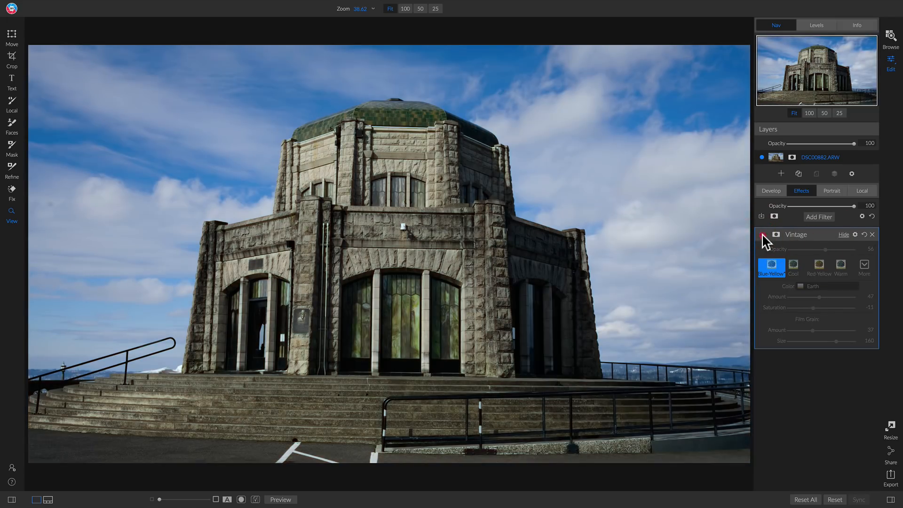
{"action": "left_click", "coordinate": [761, 234]}
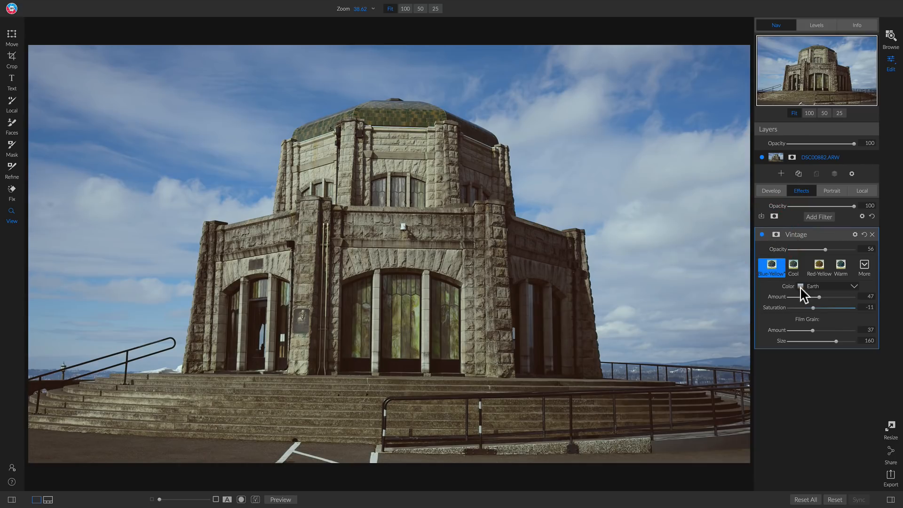